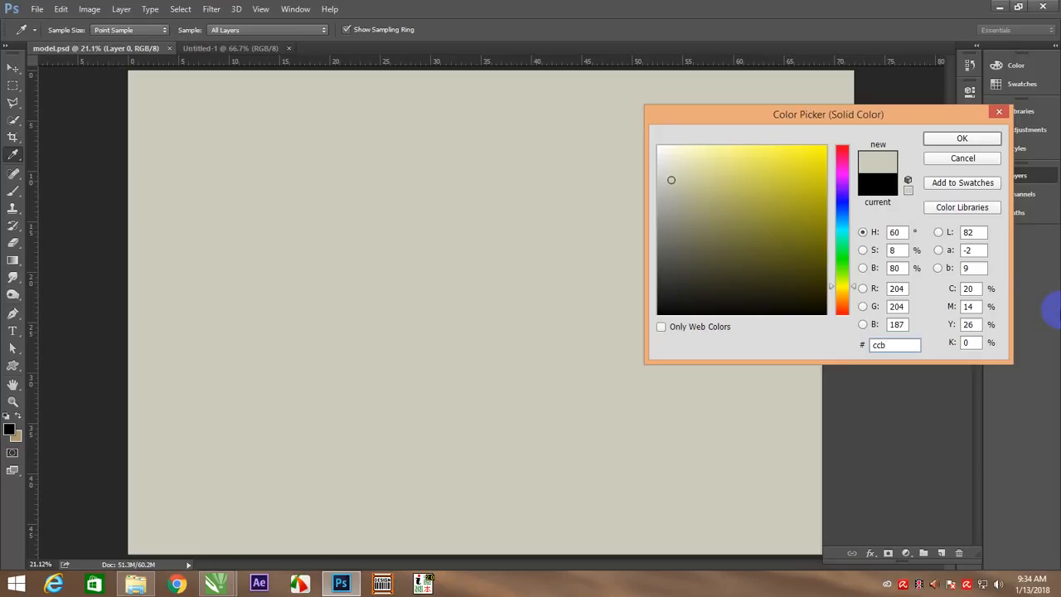
Set the solid colour fill to #cbb89b and place the fill layer beneath the masked portrait layer
key("BackSpace")
key("BackSpace")
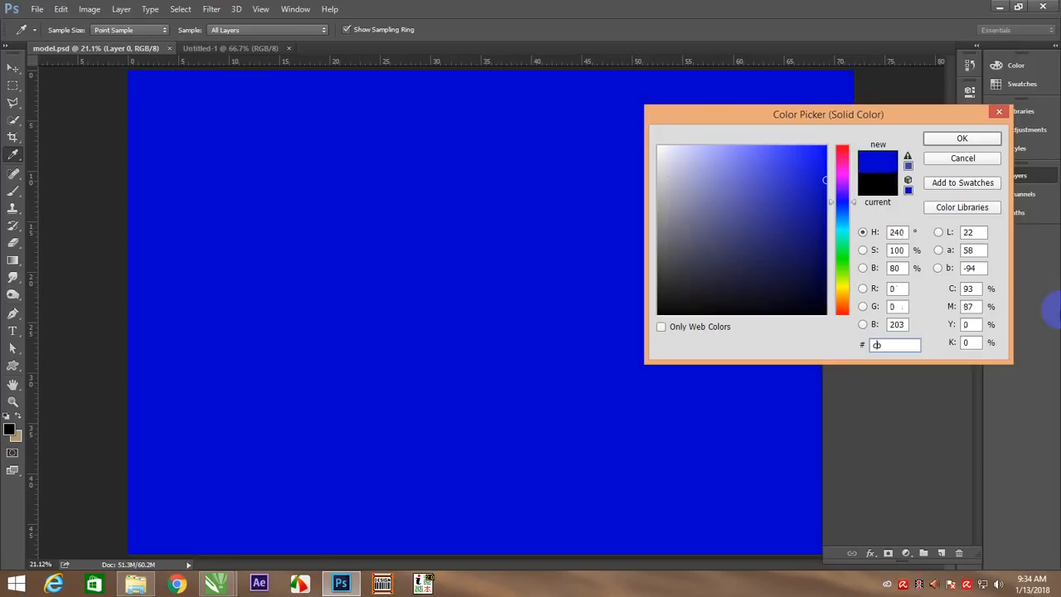
type("bb")
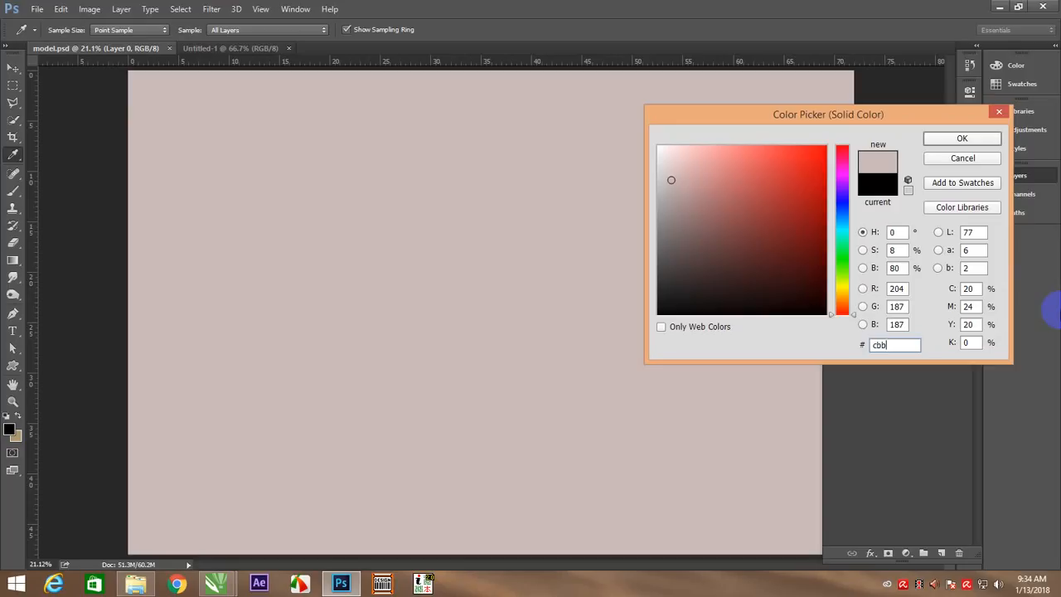
type("89b")
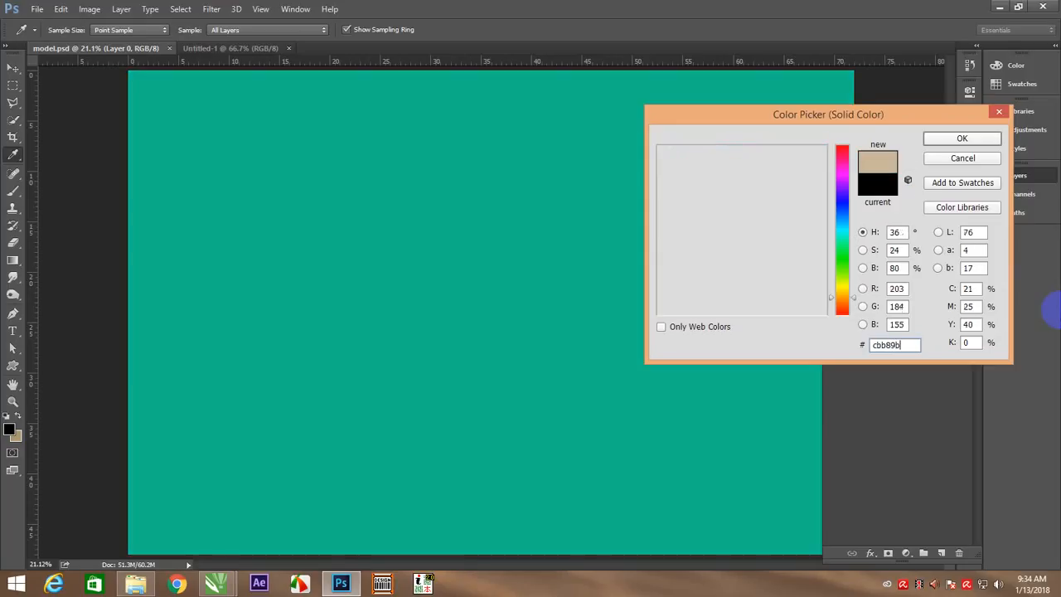
left_click(961, 138)
left_click(1003, 175)
left_click_drag(929, 240, 916, 292)
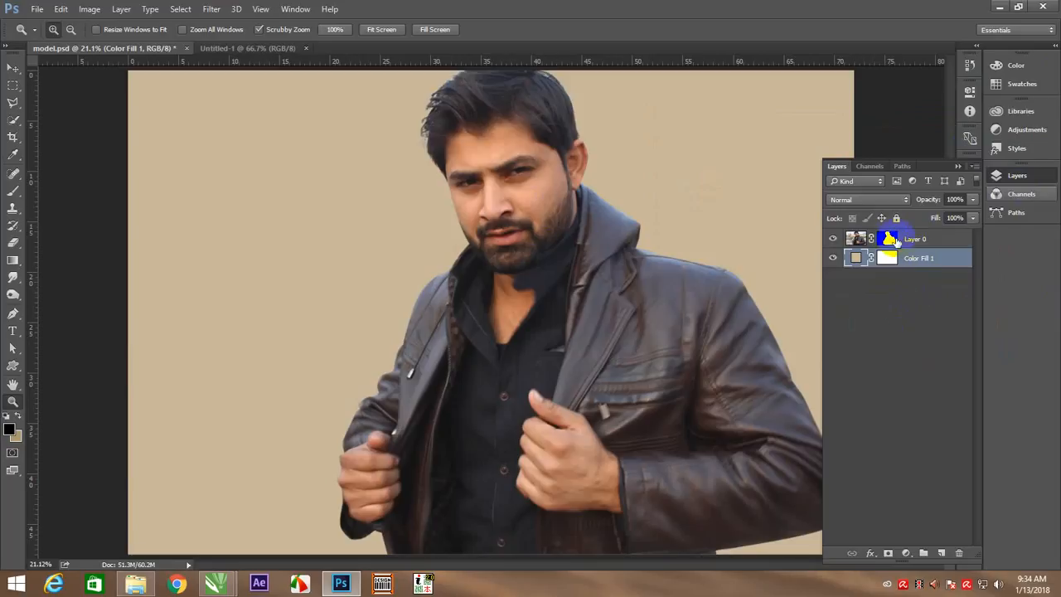
Examine the model's cutout edges and jacket against the beige background
left_click(894, 239)
key("v")
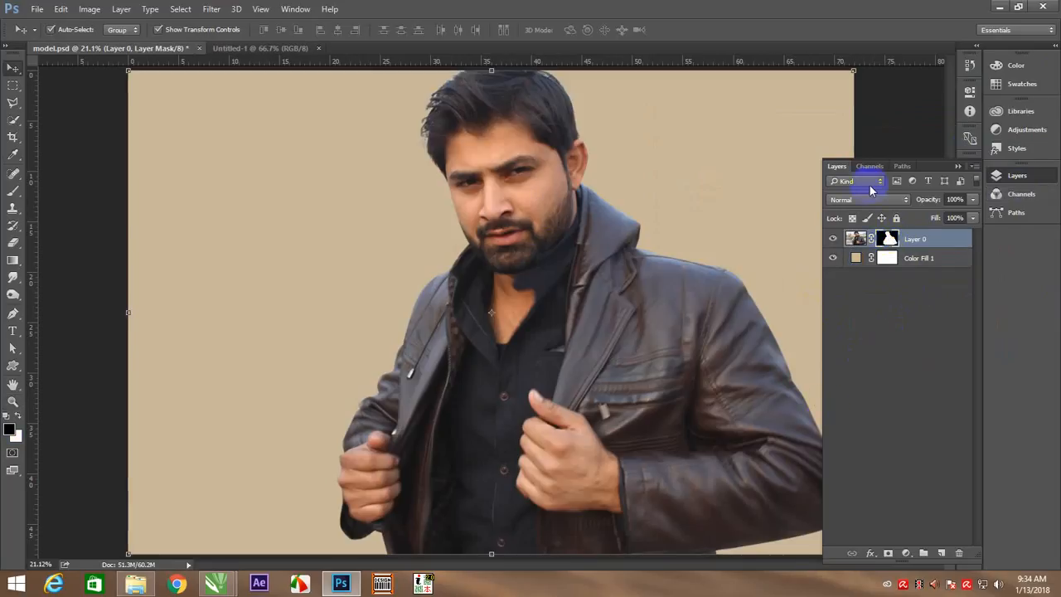
left_click(917, 156)
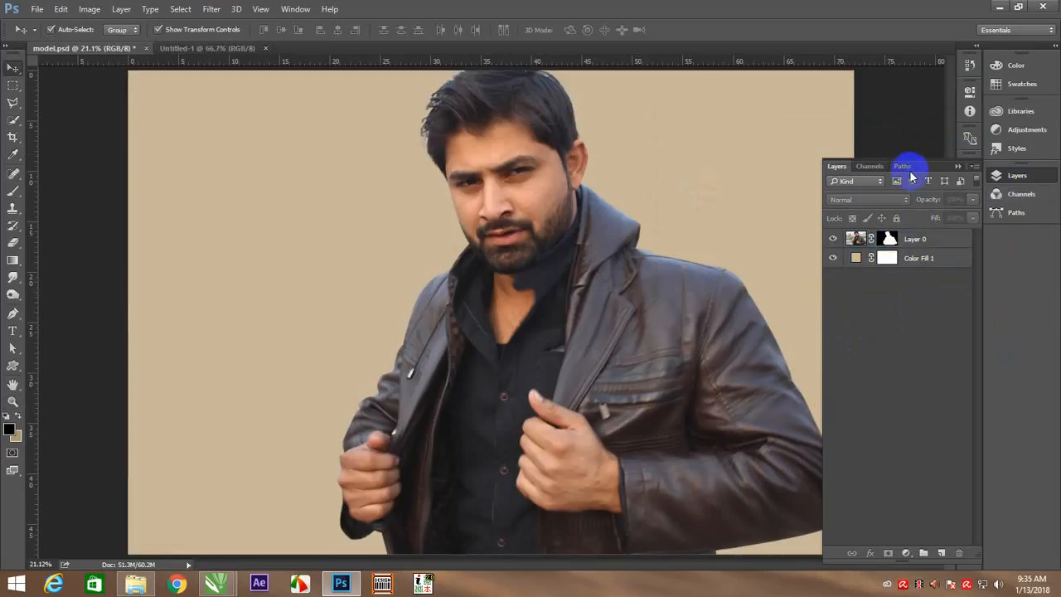
key("z")
left_click_drag(516, 124, 545, 188)
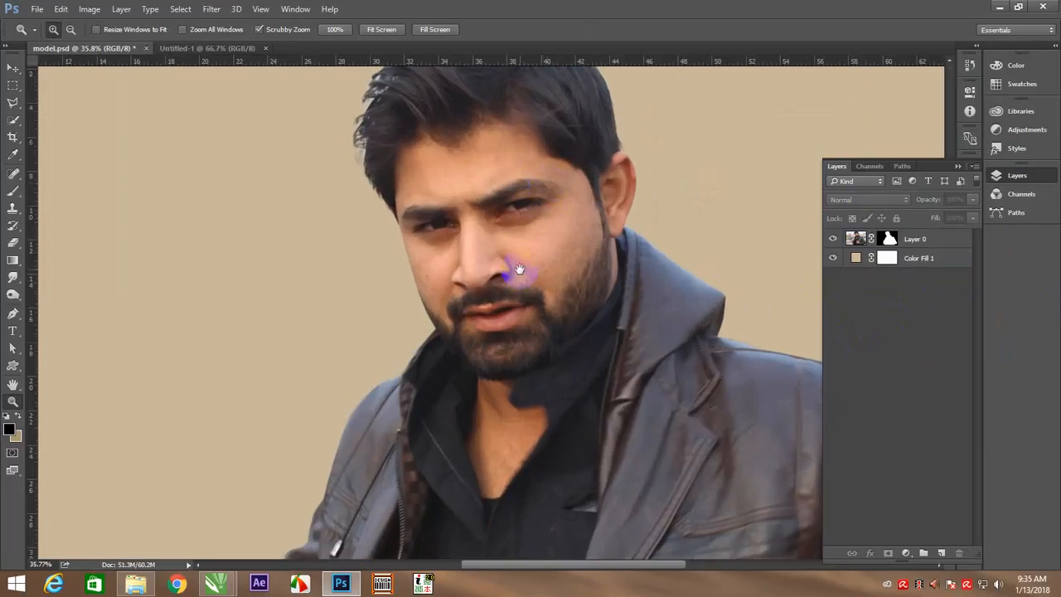
left_click_drag(514, 240, 355, 159)
scroll(464, 265, "down", 5)
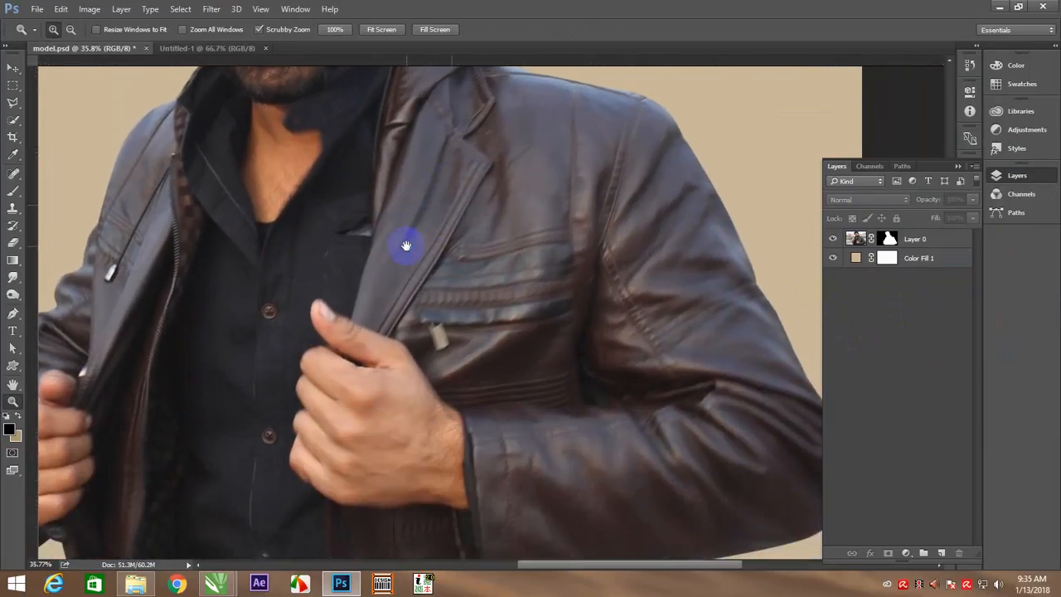
right_click(408, 248)
left_click(432, 258)
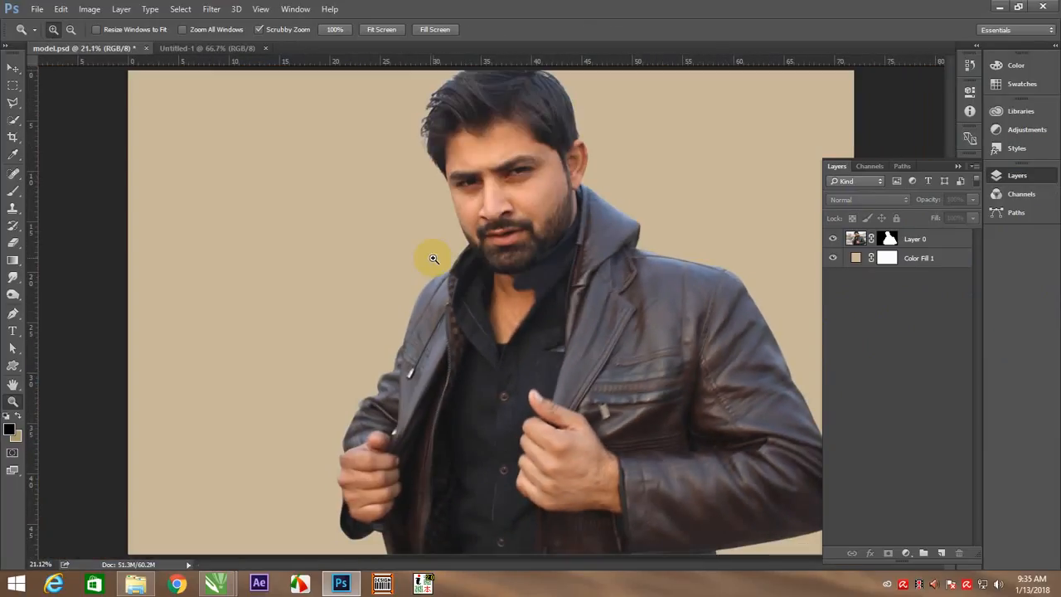
Duplicate the masked Layer 0, hide the original, and apply the layer mask on the copy
key("v")
left_click(888, 238)
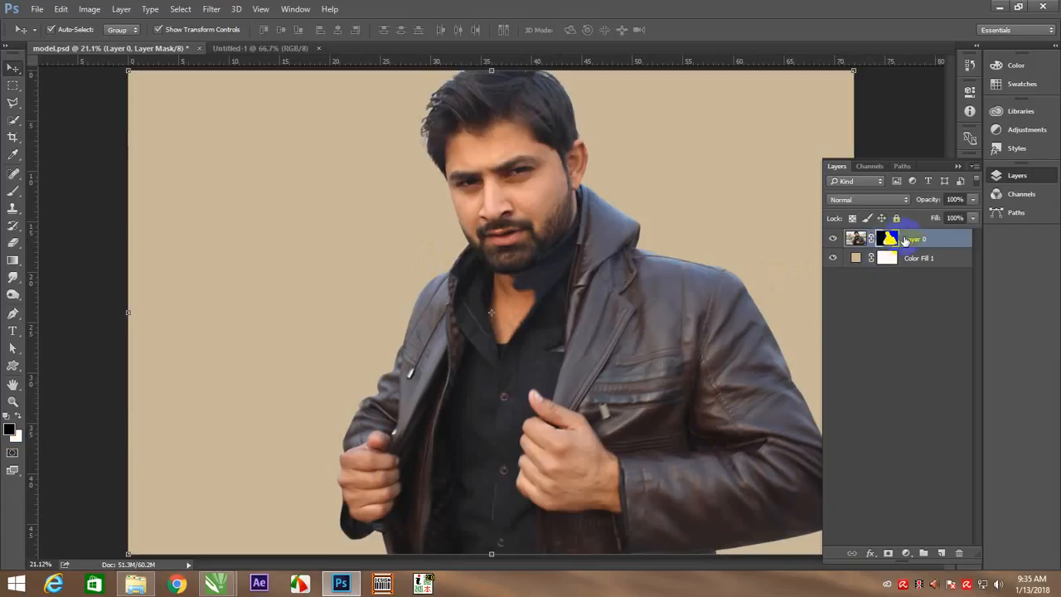
key("ctrl+j")
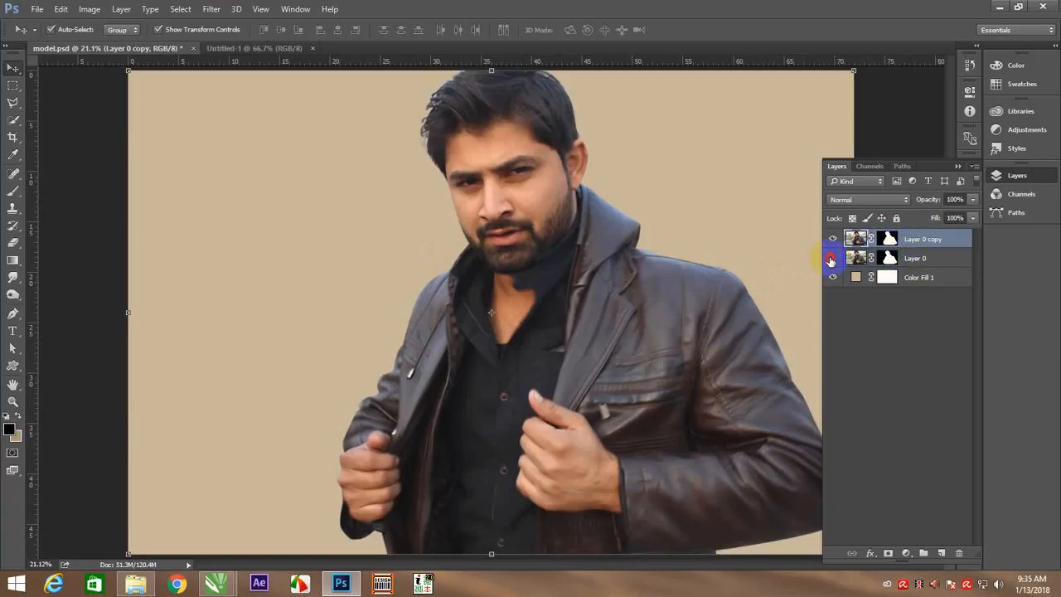
right_click(888, 239)
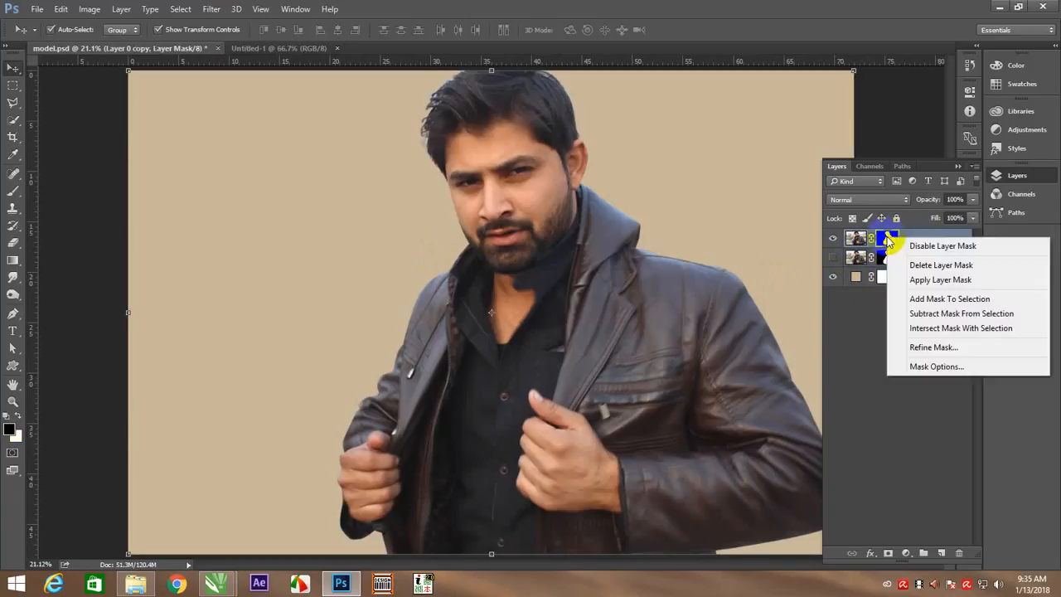
left_click(932, 281)
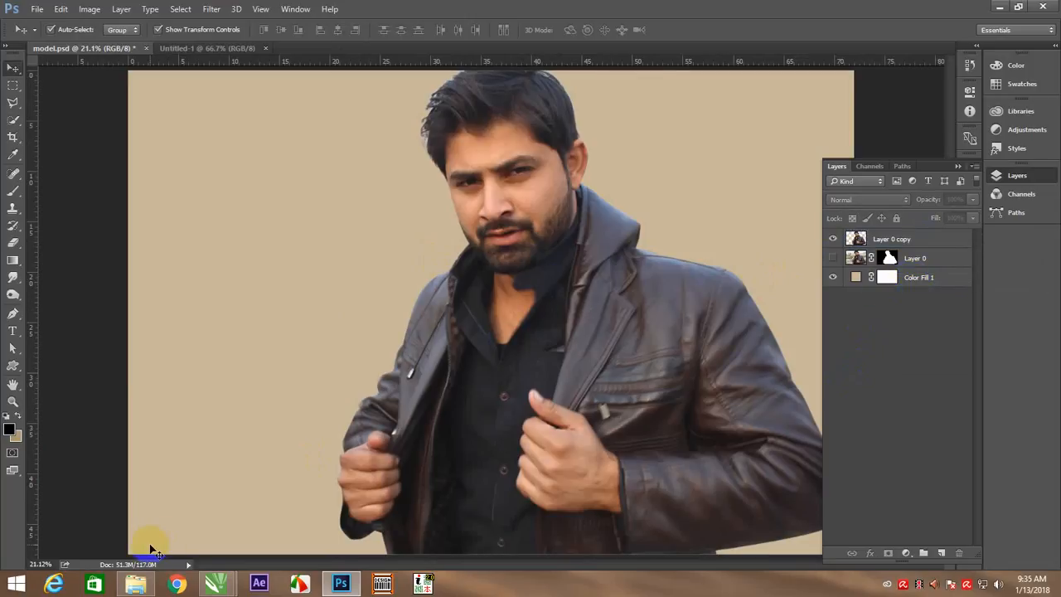
Place the away-3024773_1920 image from the desktop's Nt > Double Exposesure folder into the model.psd document
mouse_move(138, 589)
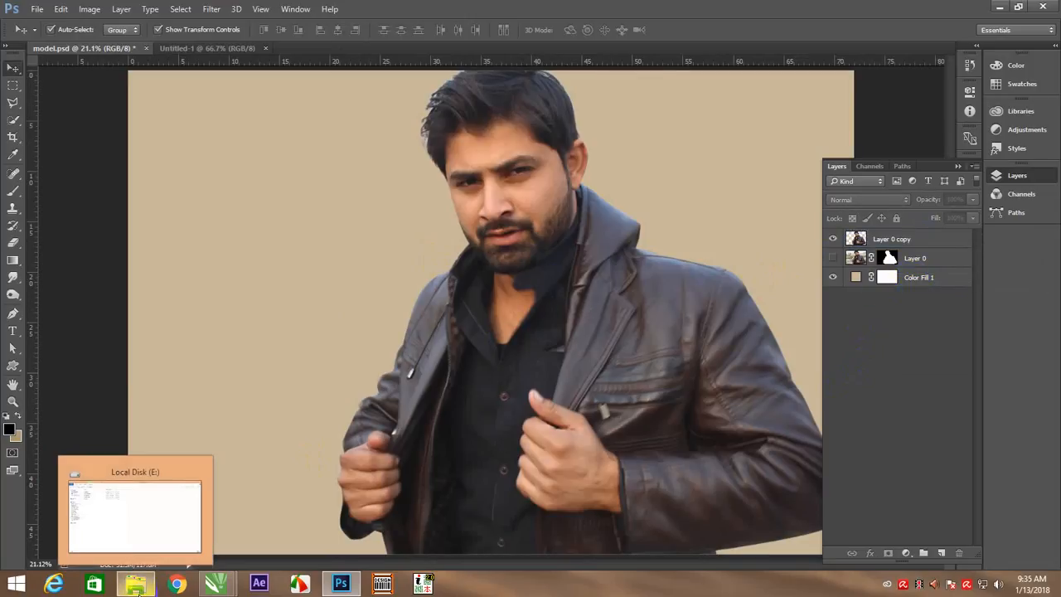
left_click(412, 408)
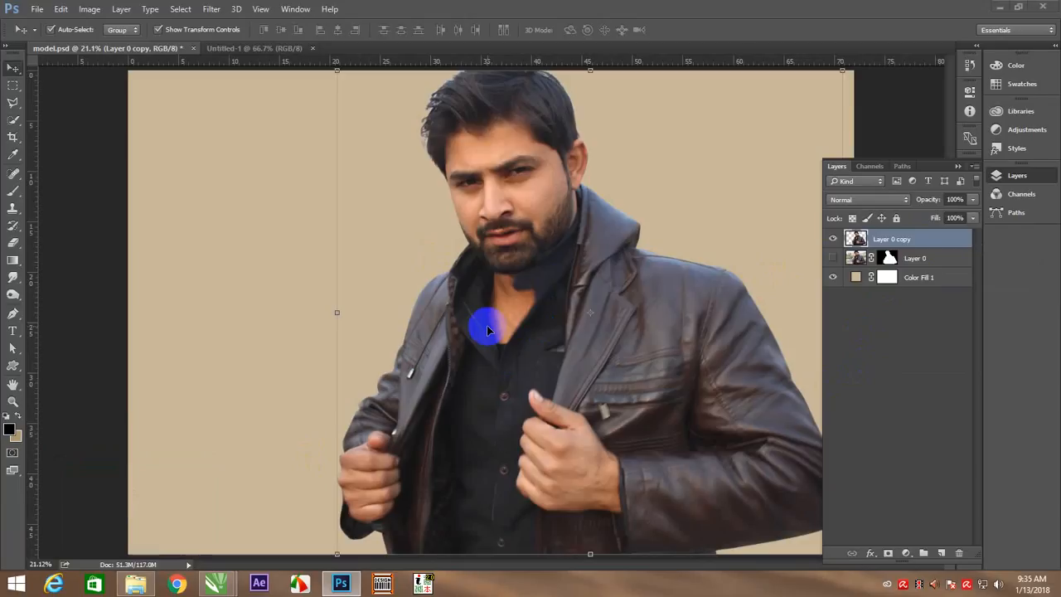
key("super+e")
left_click(44, 99)
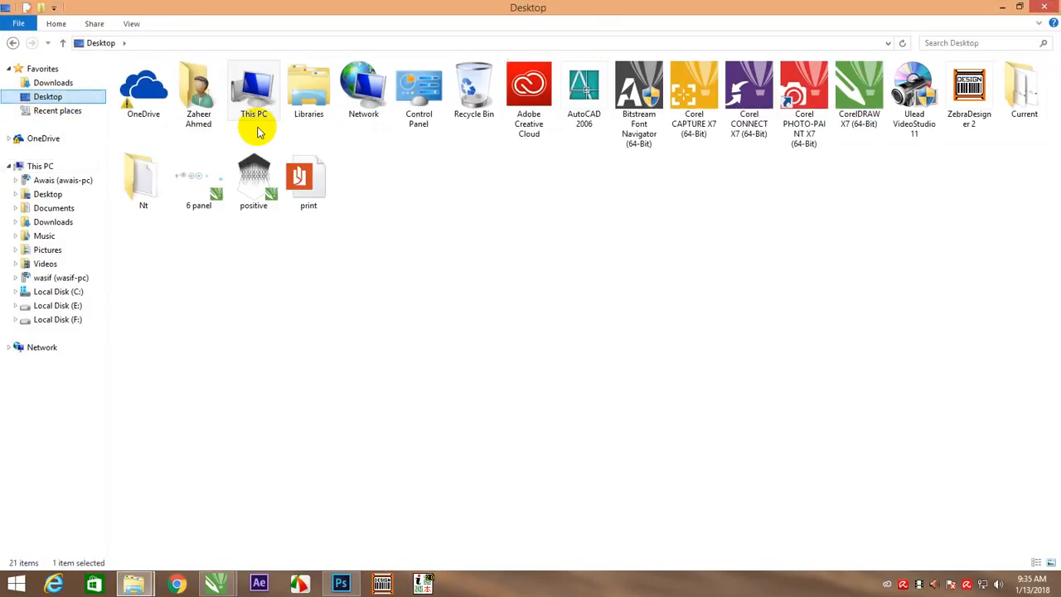
double_click(153, 198)
double_click(171, 83)
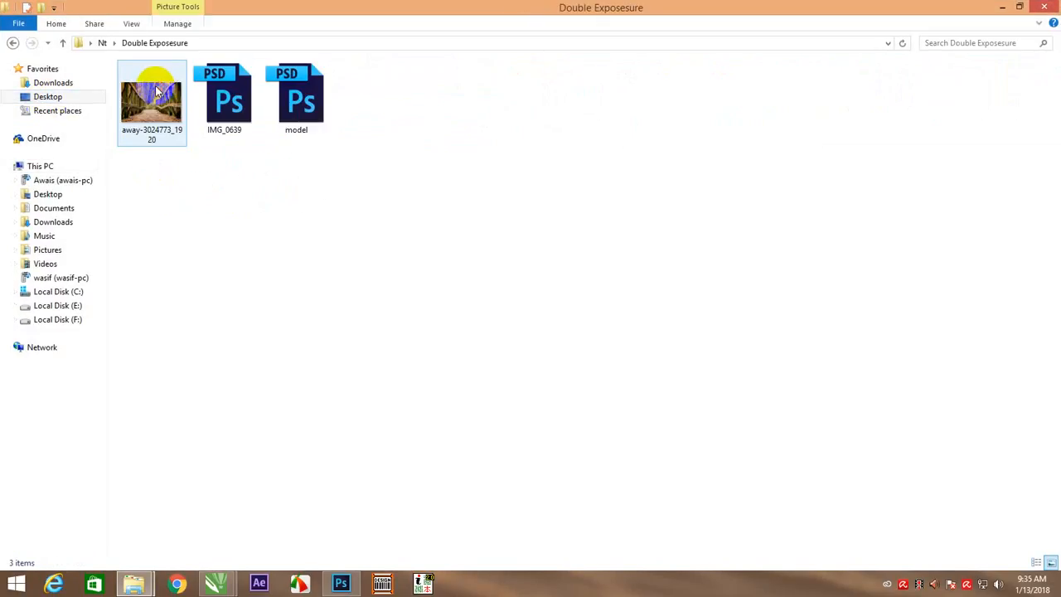
left_click(157, 91)
left_click_drag(157, 93, 423, 249)
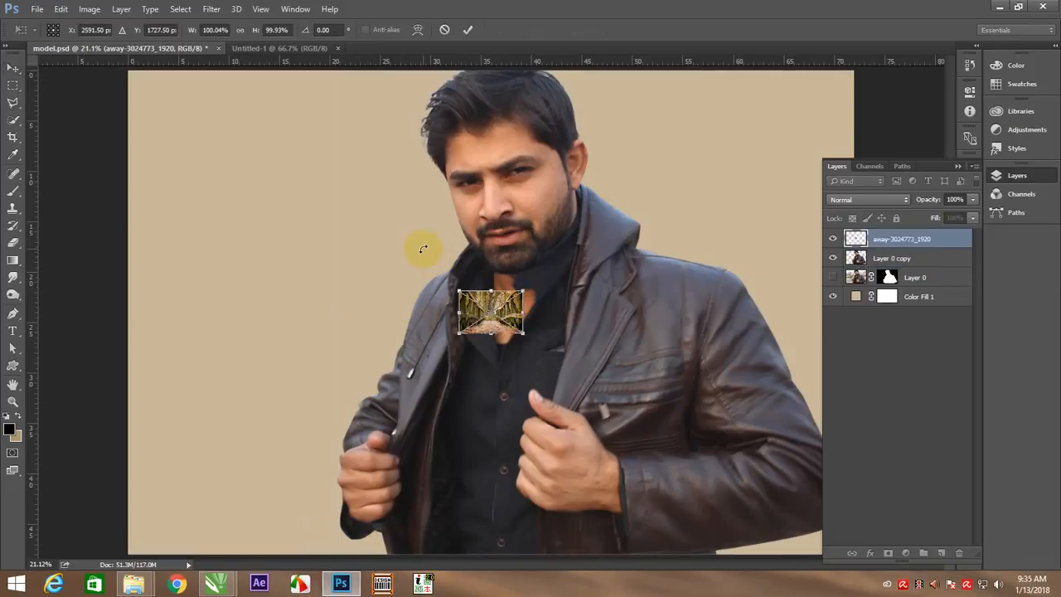
left_click(468, 30)
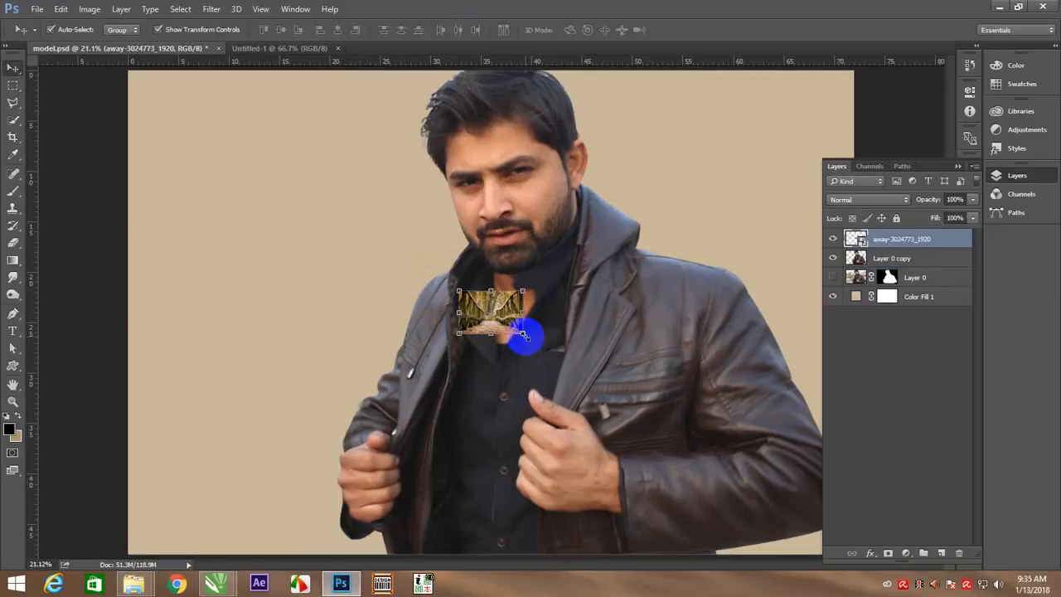
Scale the placed bridge image up to about 760% and move it down over the model's torso
left_click_drag(523, 333, 723, 485)
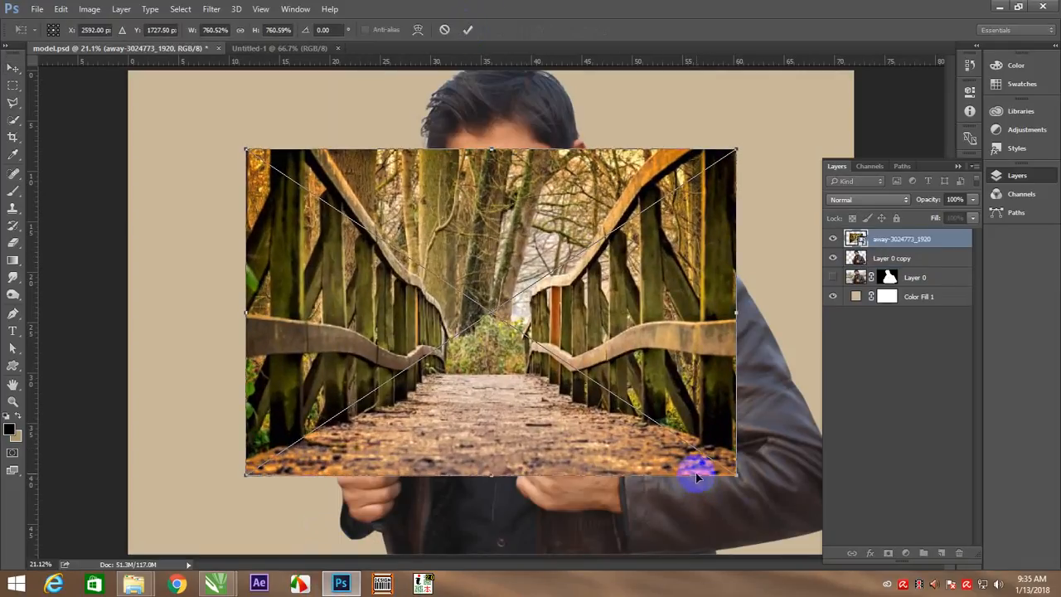
key("Return")
left_click_drag(468, 450, 535, 509)
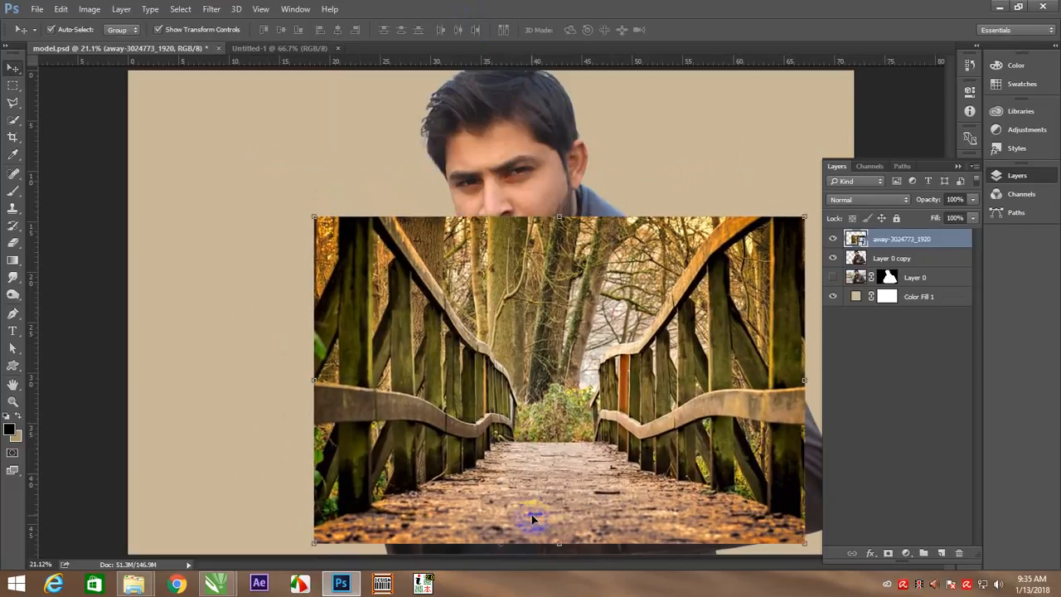
key("ctrl+minus")
key("ctrl+minus")
key("ctrl+minus")
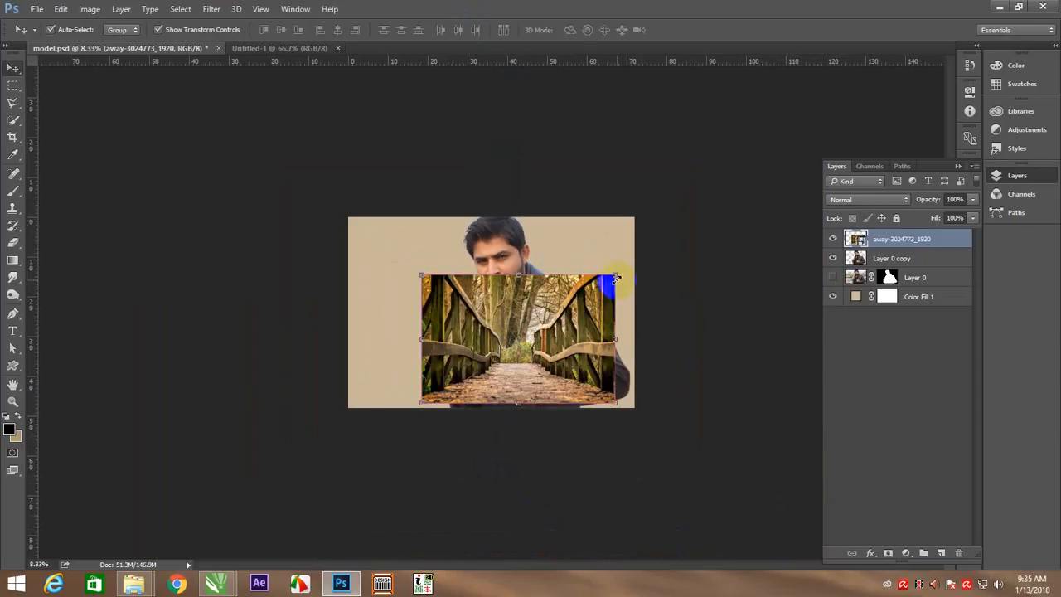
left_click_drag(615, 274, 655, 263)
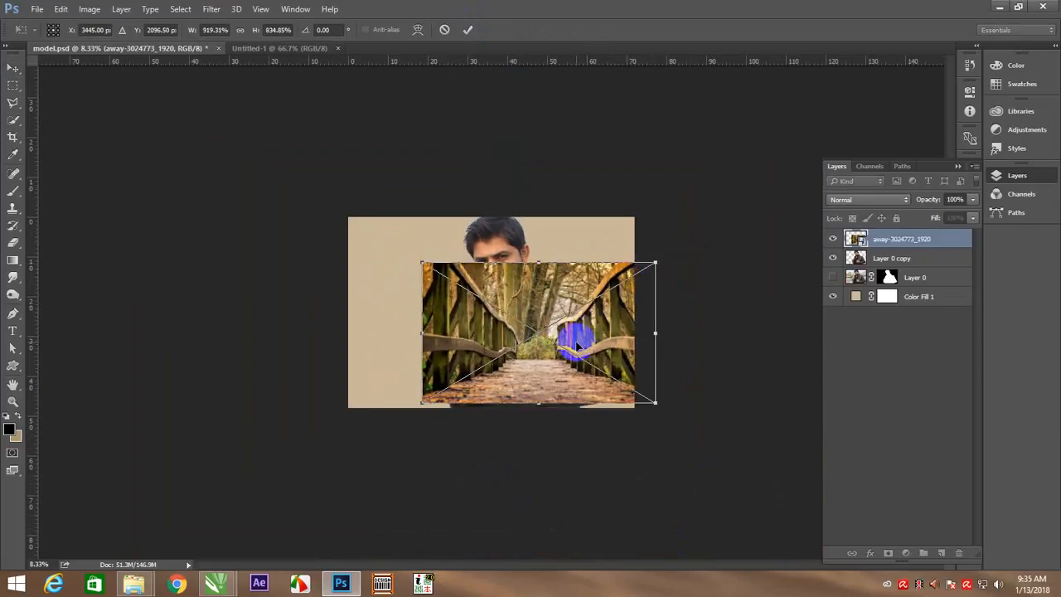
left_click(468, 29)
key("ctrl+z")
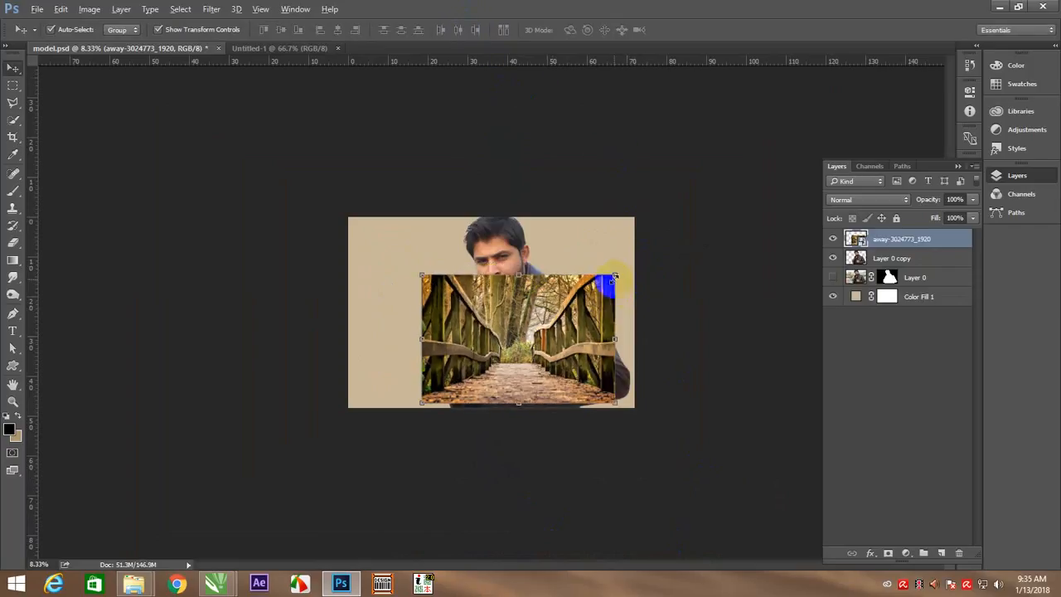
Enlarge the bridge image proportionally from its centre until it covers the model's body from the forehead down
left_click_drag(614, 274, 644, 256)
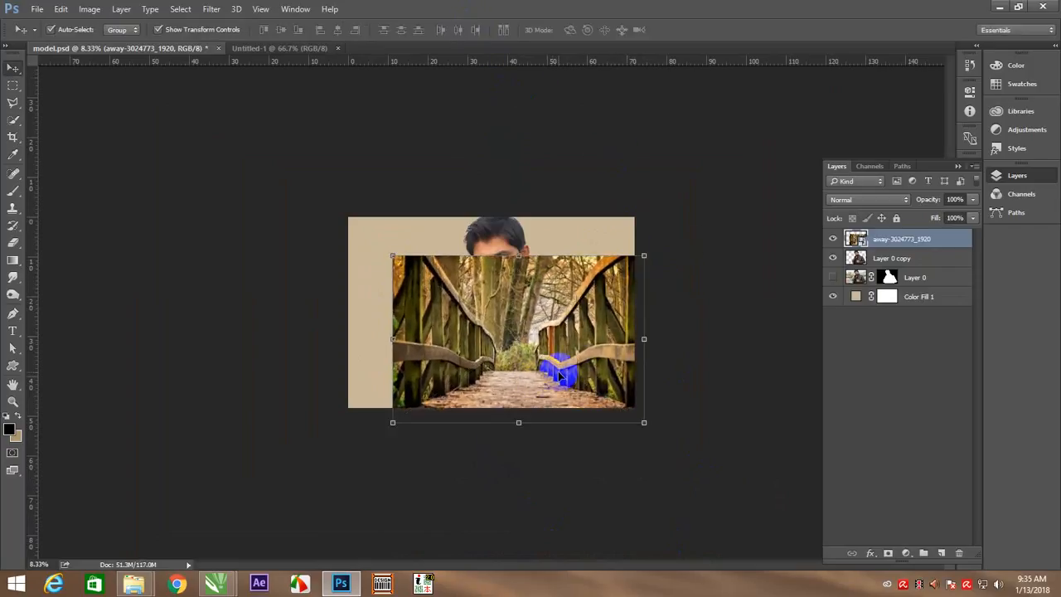
right_click(564, 325)
left_click(582, 335)
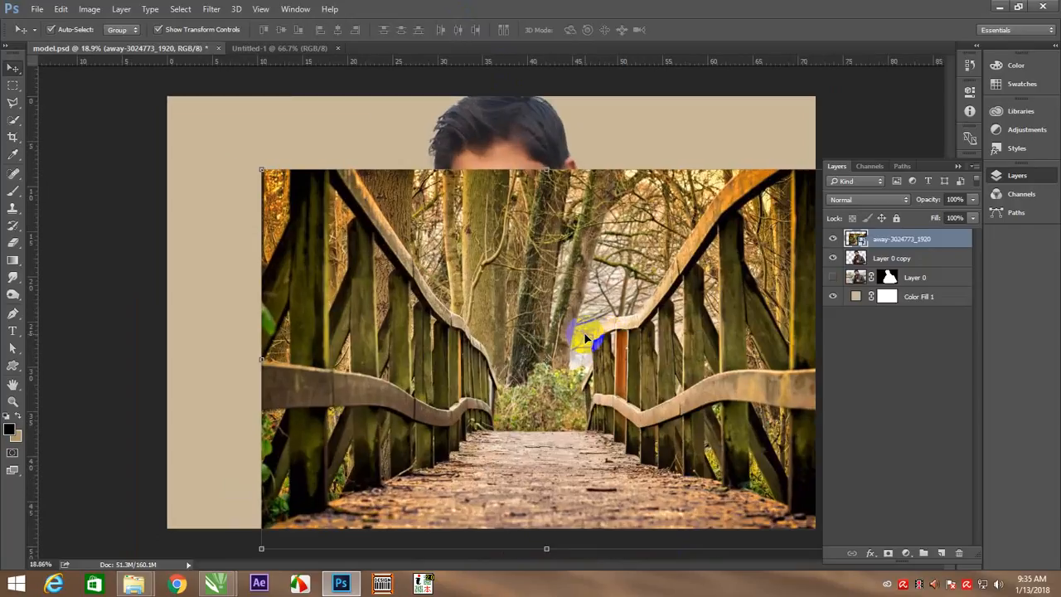
Clip the bridge image layer to the model cutout, Layer 0 copy, with a clipping mask
left_click(902, 103)
left_click(737, 248)
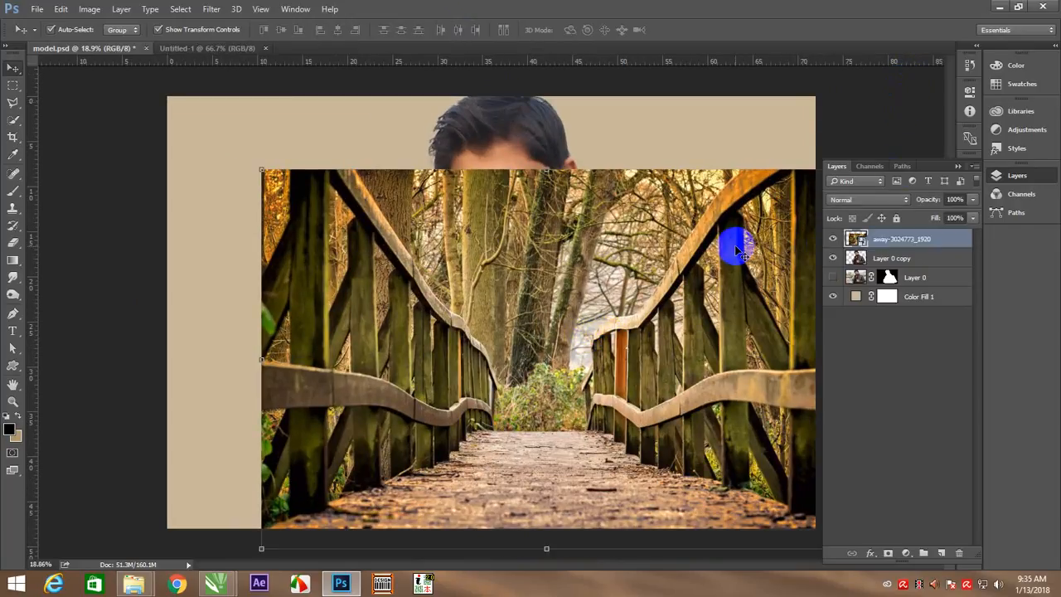
right_click(926, 241)
left_click(705, 357)
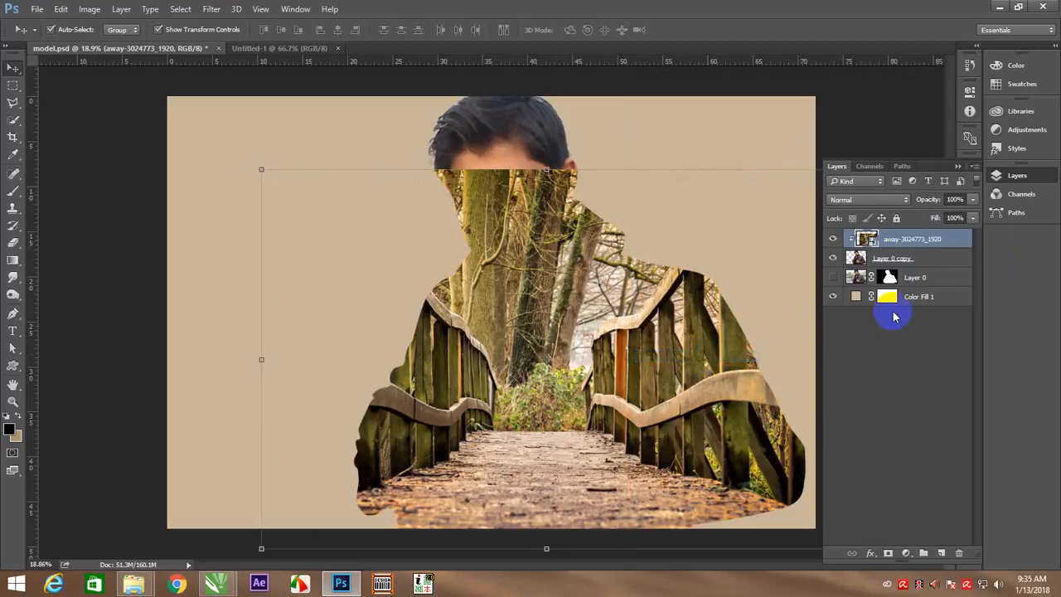
Add a layer mask to the bridge image and fade it from the face to the chest with a black-to-white linear gradient
left_click(889, 554)
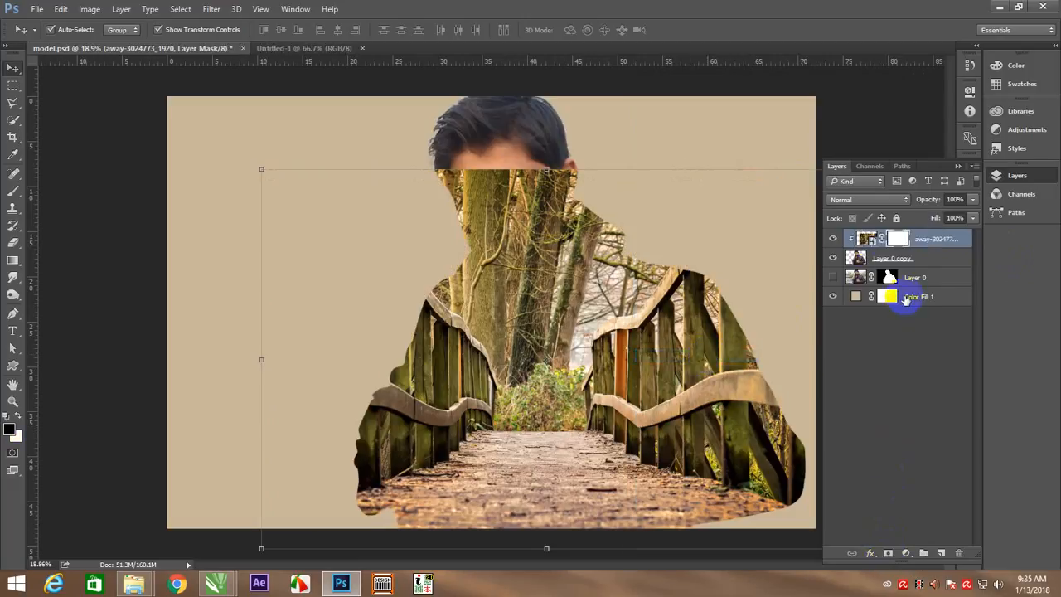
left_click(13, 262)
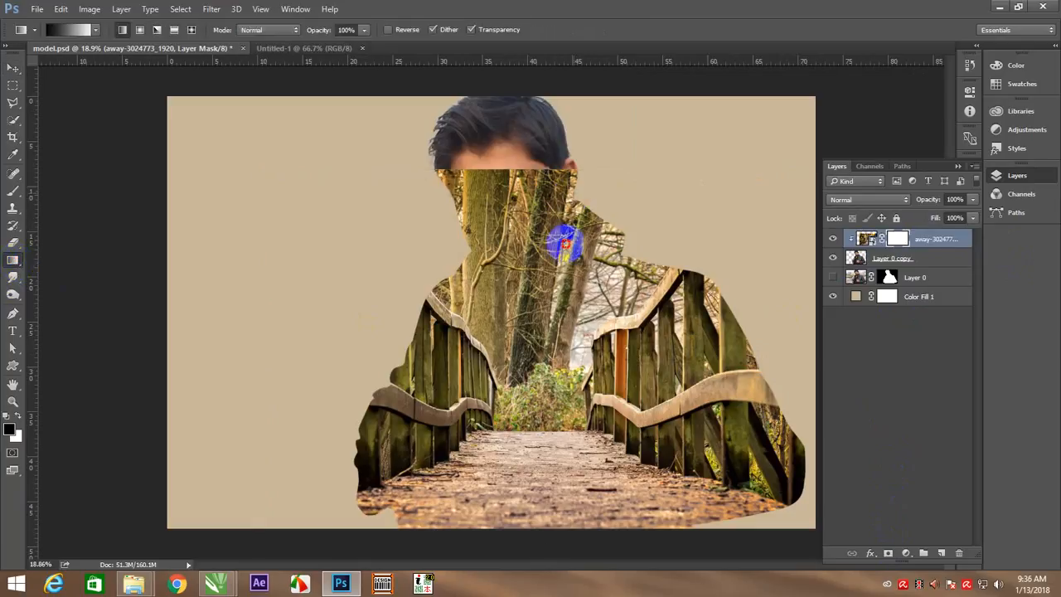
left_click_drag(562, 206, 564, 338)
key("ctrl+z")
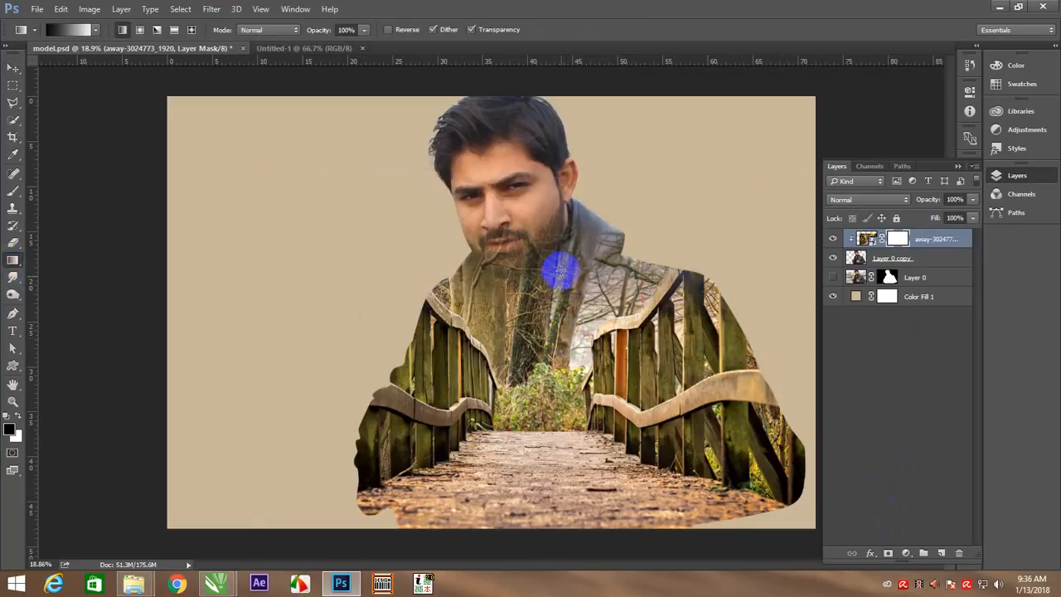
left_click_drag(551, 188, 527, 378)
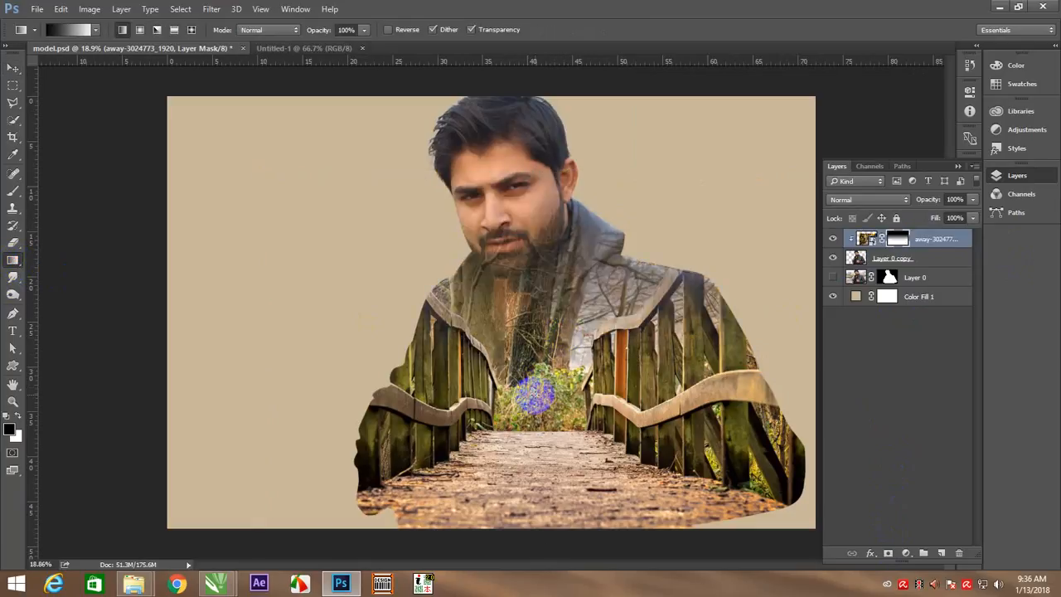
key("v")
left_click(876, 123)
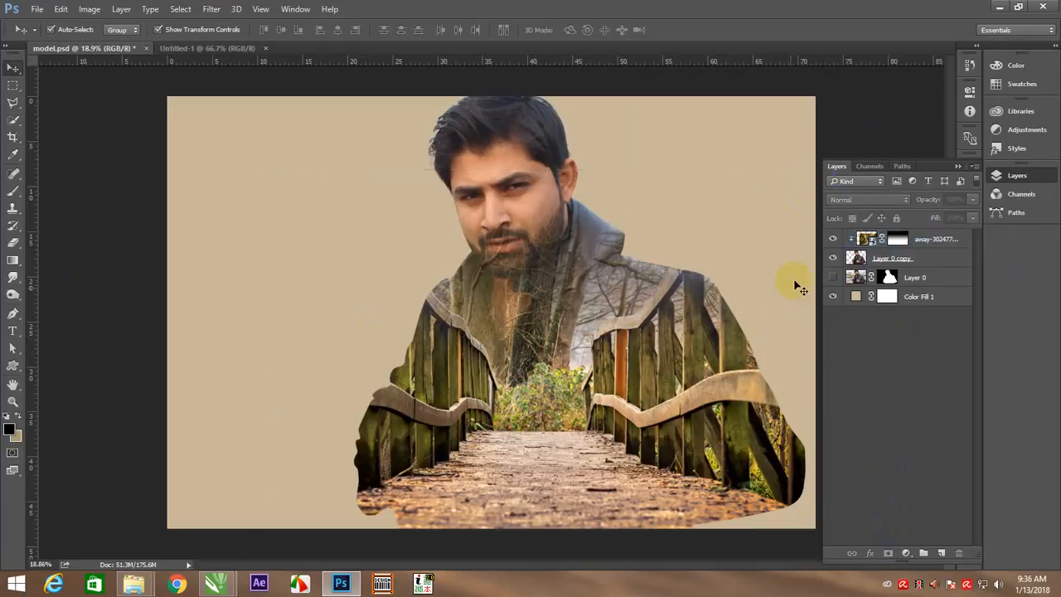
Redraw the black-to-white linear gradient on the bridge image's layer mask, fading it from beside the jaw down to the chest
scroll(539, 221, "up", 1)
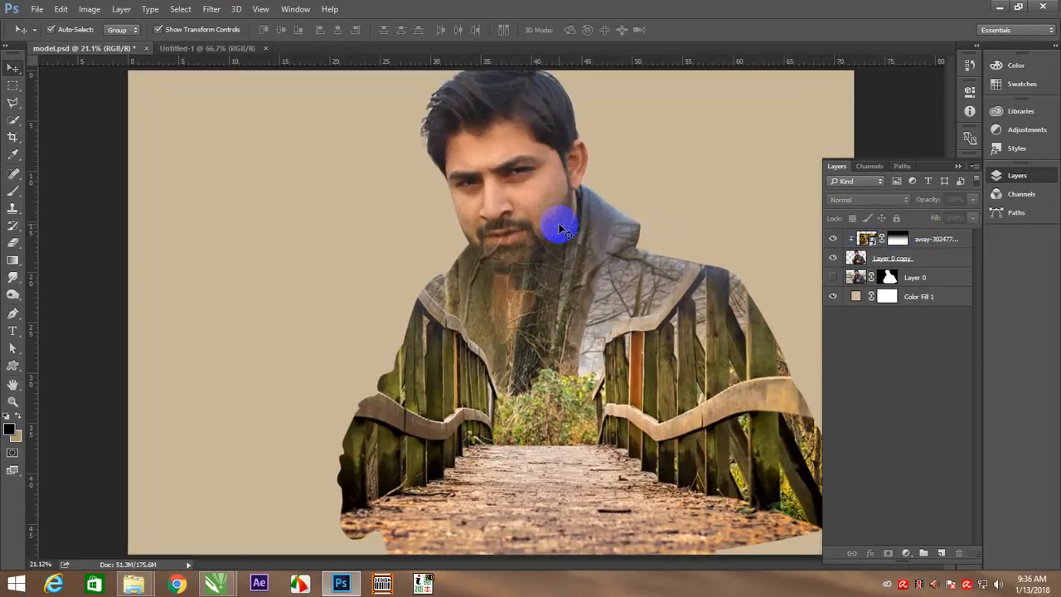
left_click(566, 255)
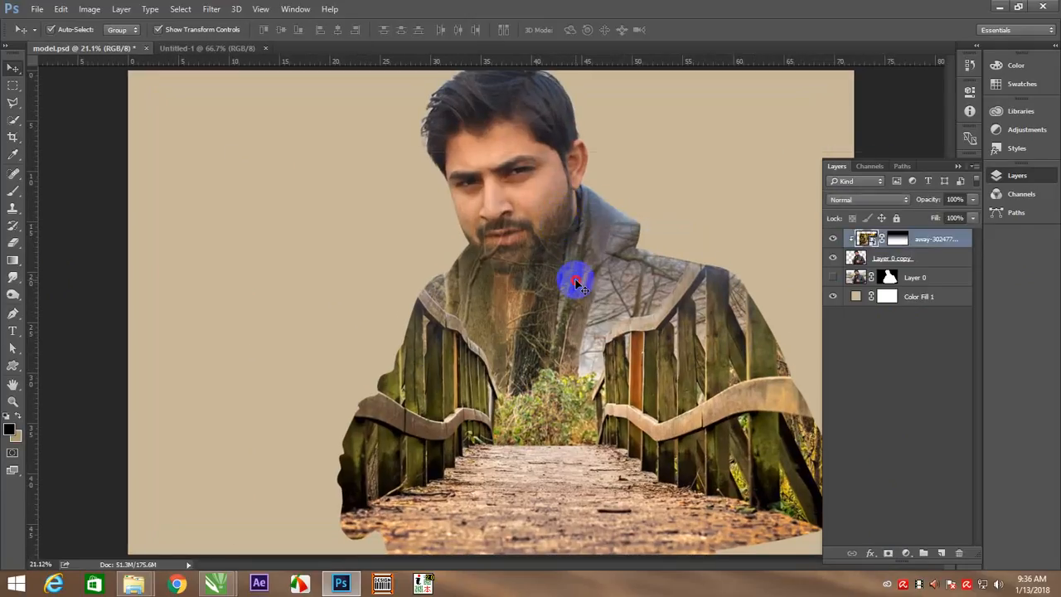
left_click(13, 262)
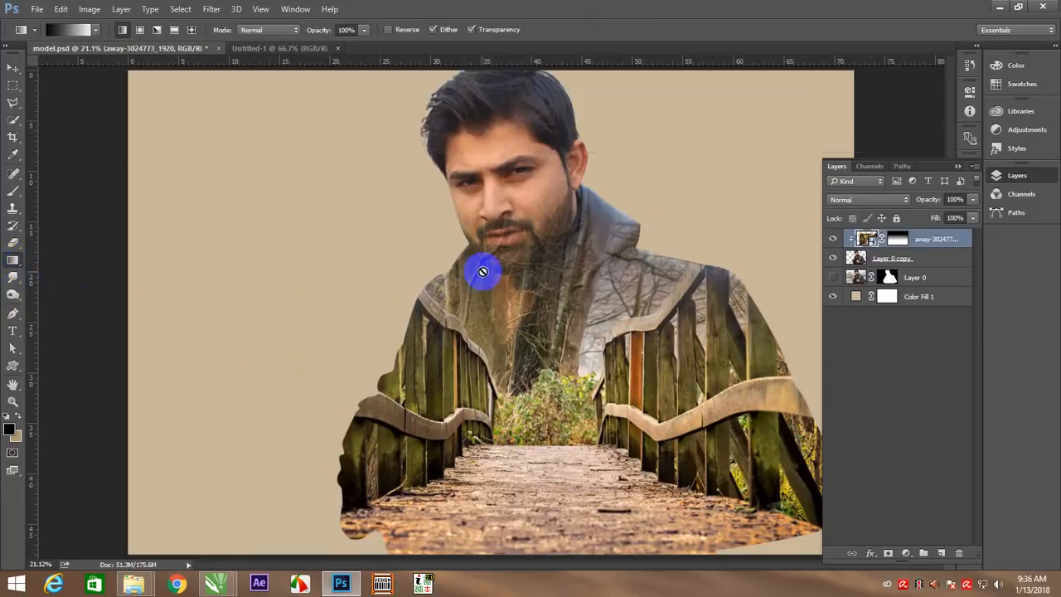
left_click(905, 247)
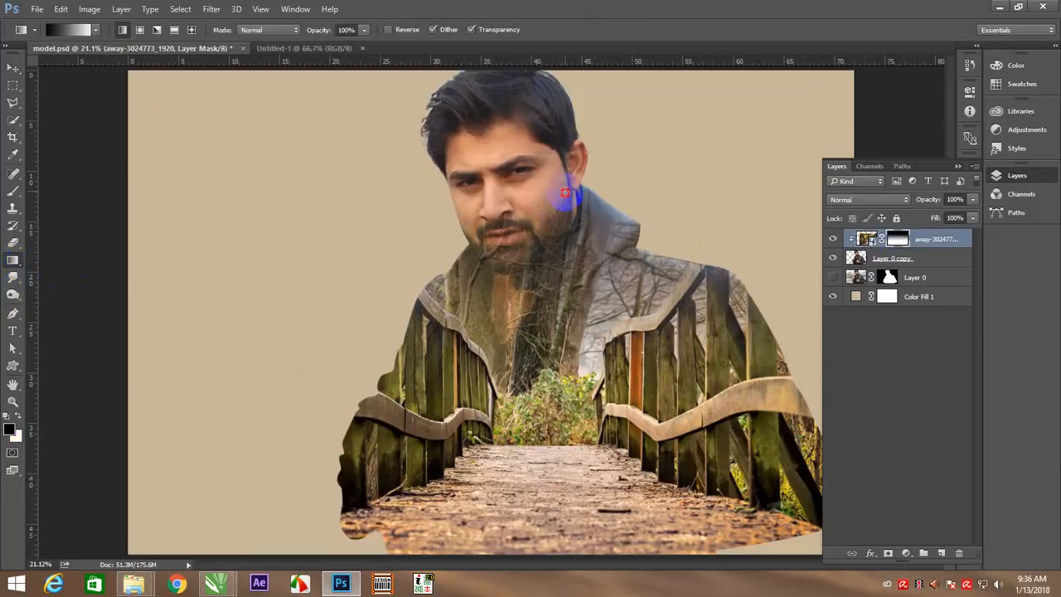
left_click_drag(565, 193, 540, 429)
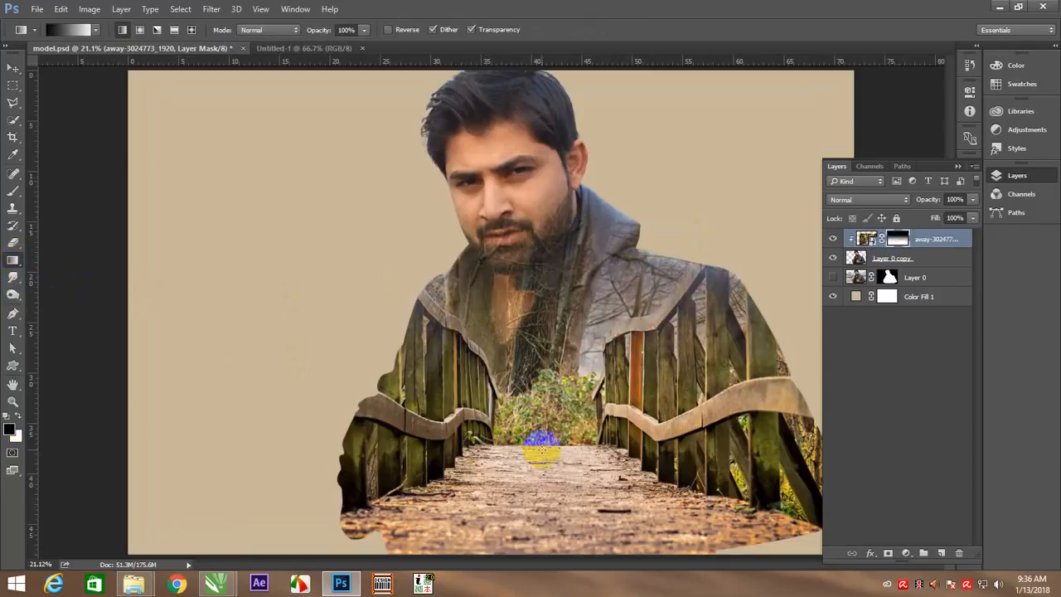
left_click_drag(615, 206, 554, 388)
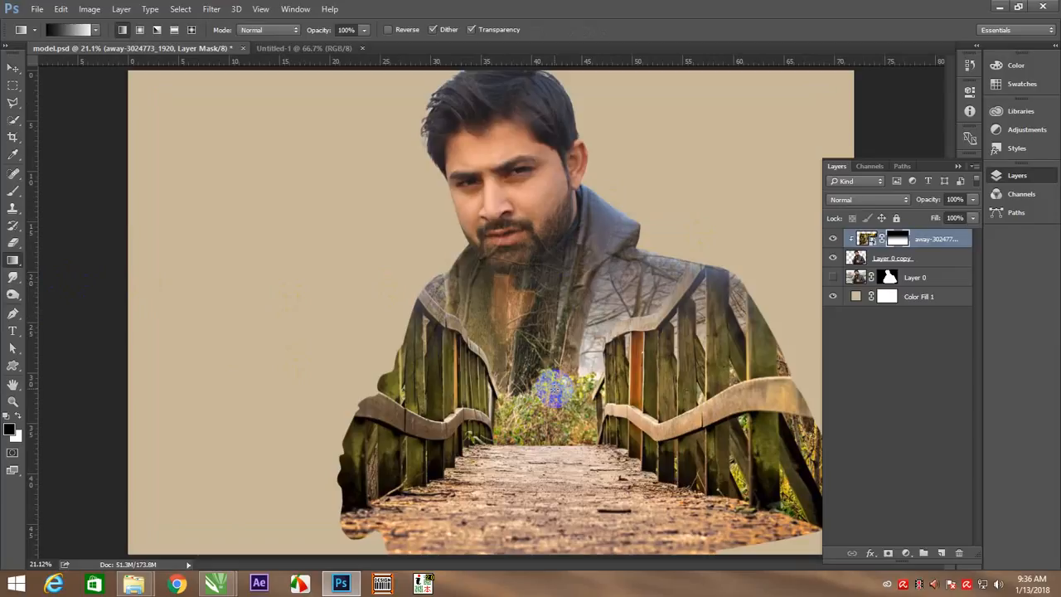
key("v")
left_click(888, 95)
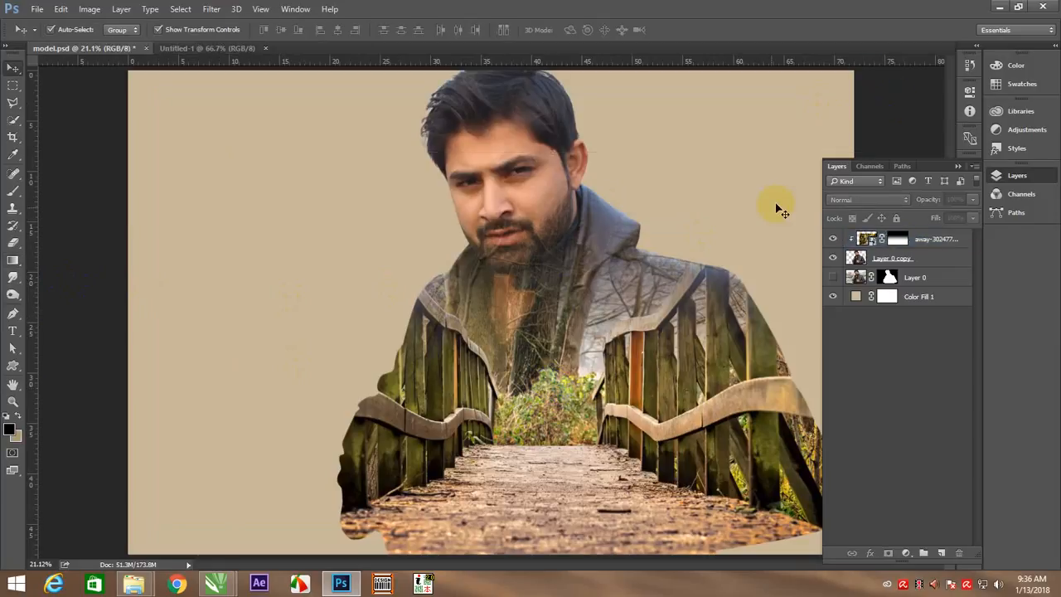
Extend the canvas slightly on the empty side to the left of the model with the Crop tool
scroll(748, 220, "down", 2)
key("c")
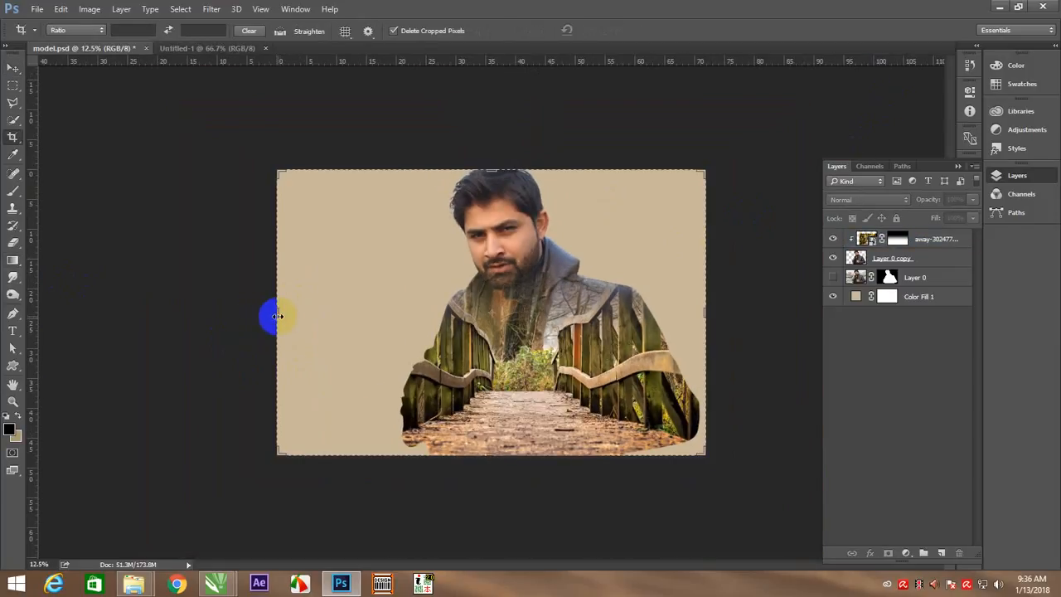
mouse_move(277, 316)
left_mouse_down()
mouse_move(260, 315)
mouse_move(264, 326)
left_mouse_up()
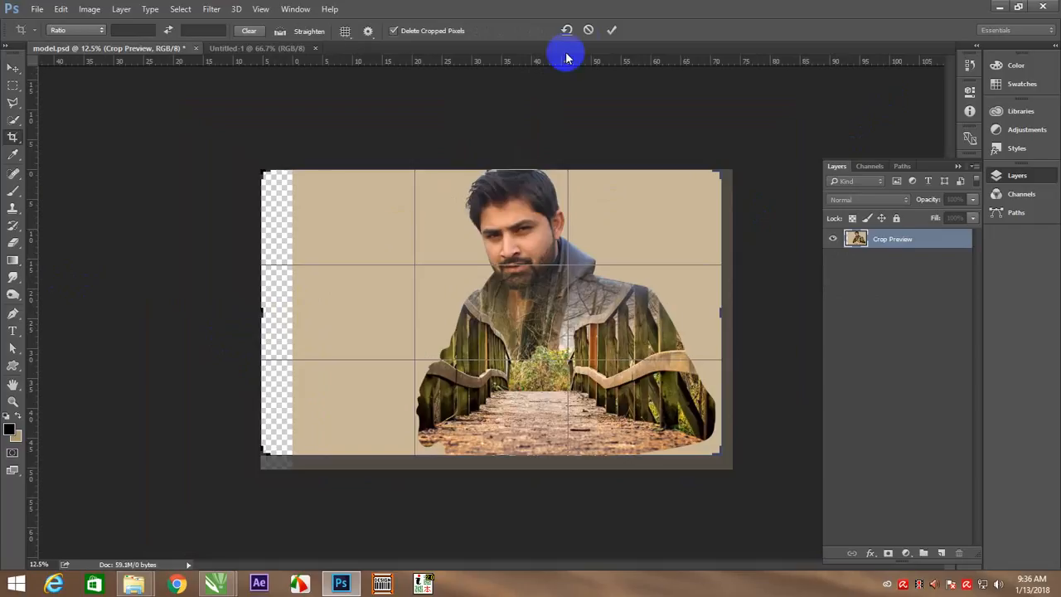
left_click(611, 30)
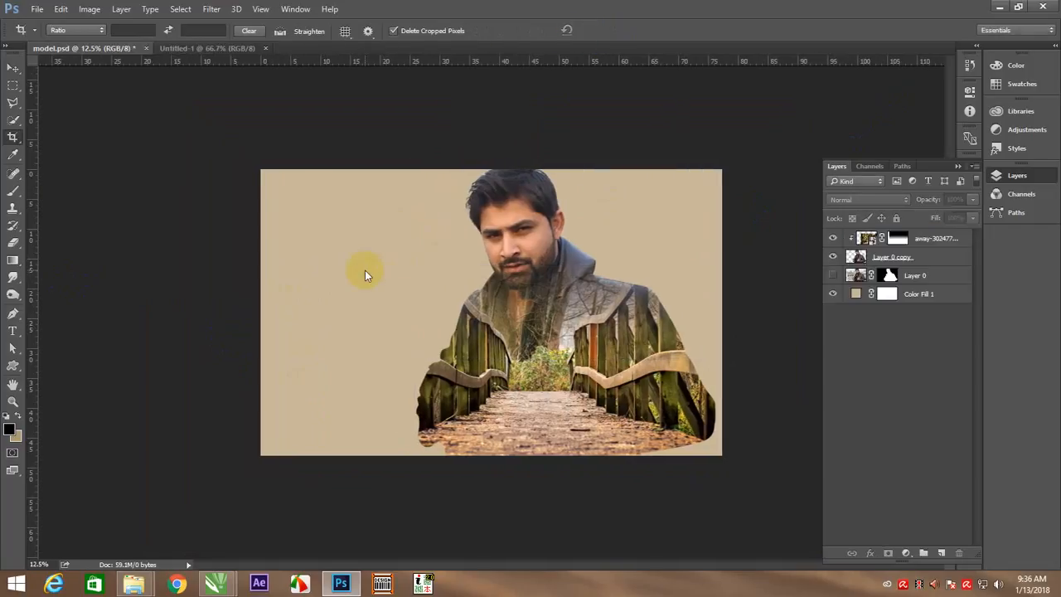
key("v")
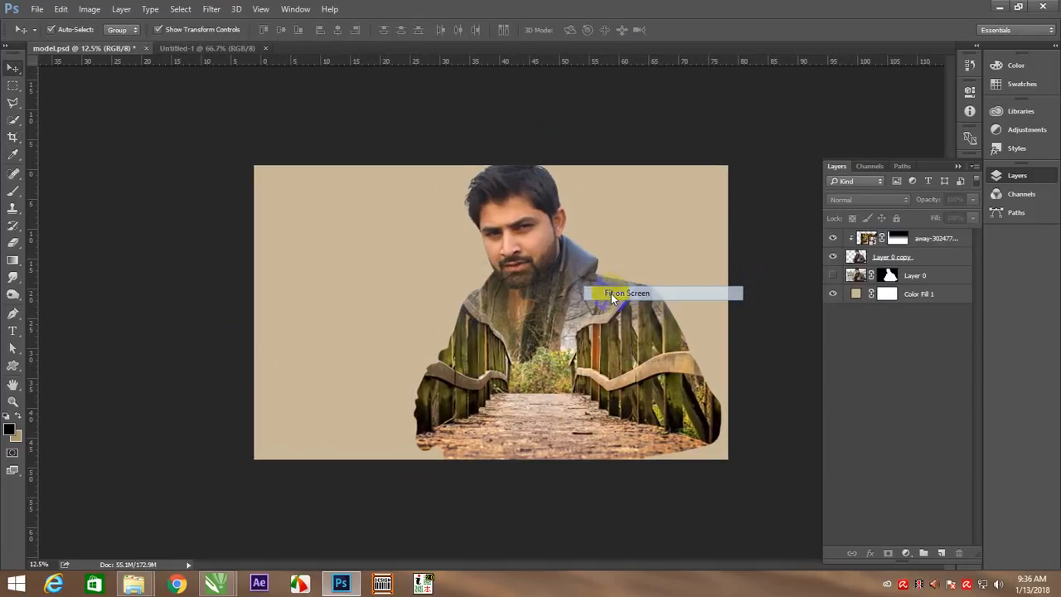
Hide the bridge image layer and make the model cutout, Layer 0 copy, the active layer for retouching the face
key("ctrl+0")
left_click_drag(706, 386, 581, 346)
key("ctrl+z")
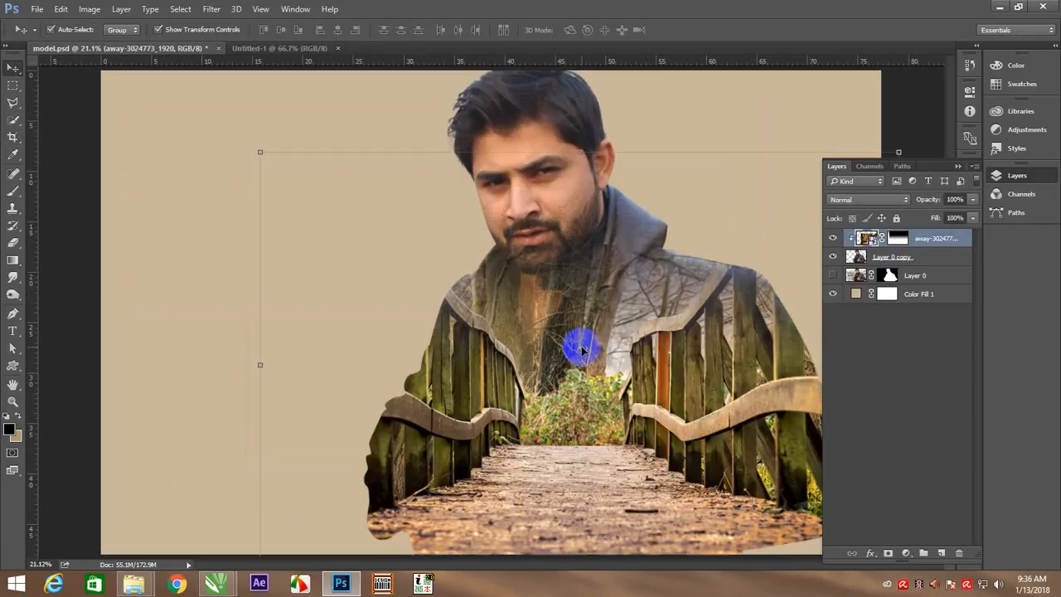
left_click(833, 241)
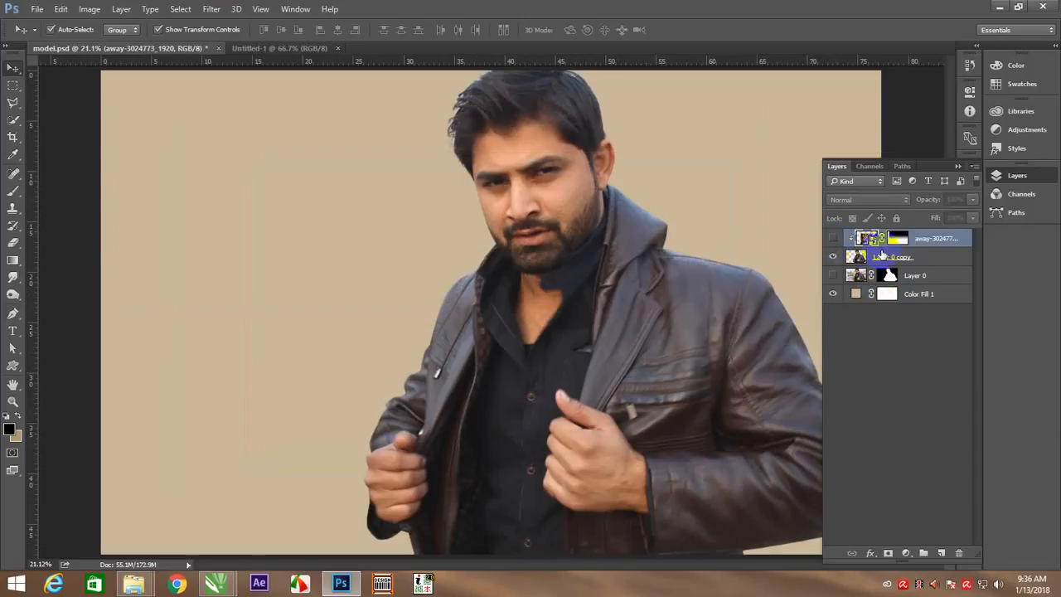
left_click(909, 259)
key("z")
left_click_drag(552, 166, 536, 276)
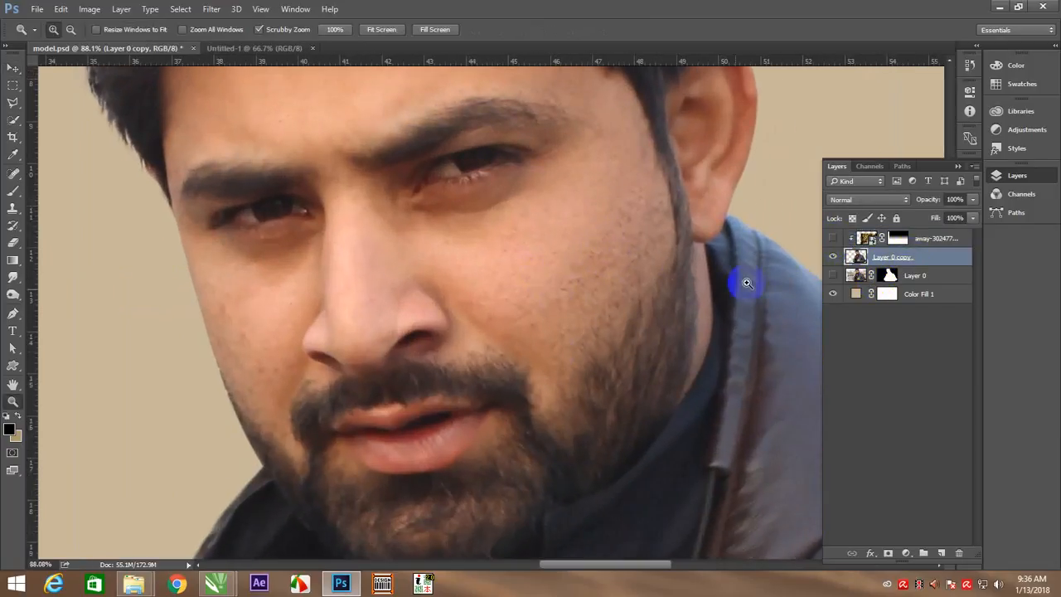
left_click(553, 353, "alt")
scroll(505, 339, "up", 1)
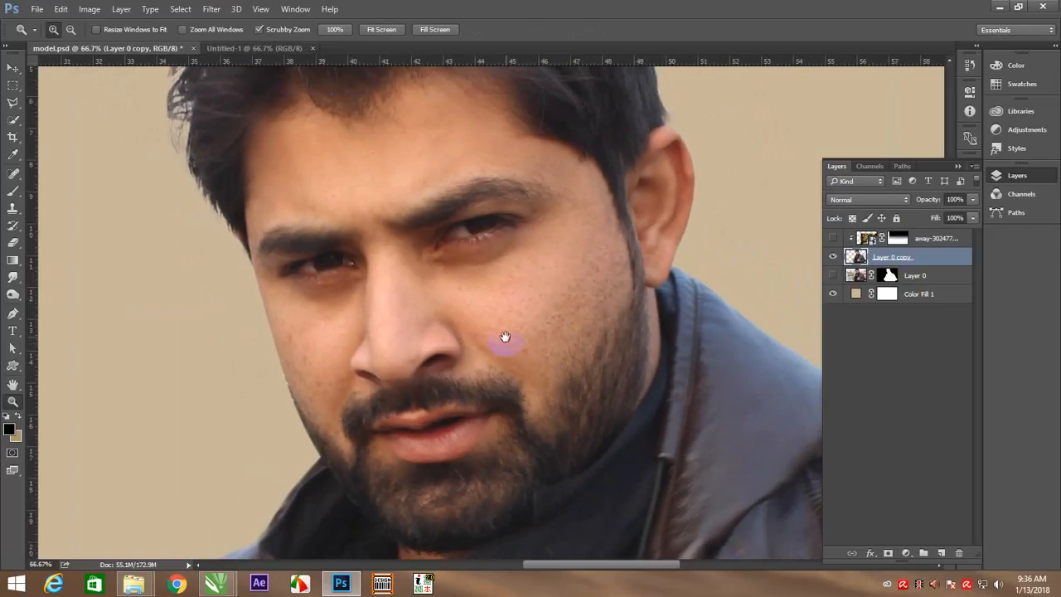
Try to outline the facial skin with a Pen path along the hairline, cheeks, moustache and beard
key("p")
left_click(458, 74)
left_click(387, 84)
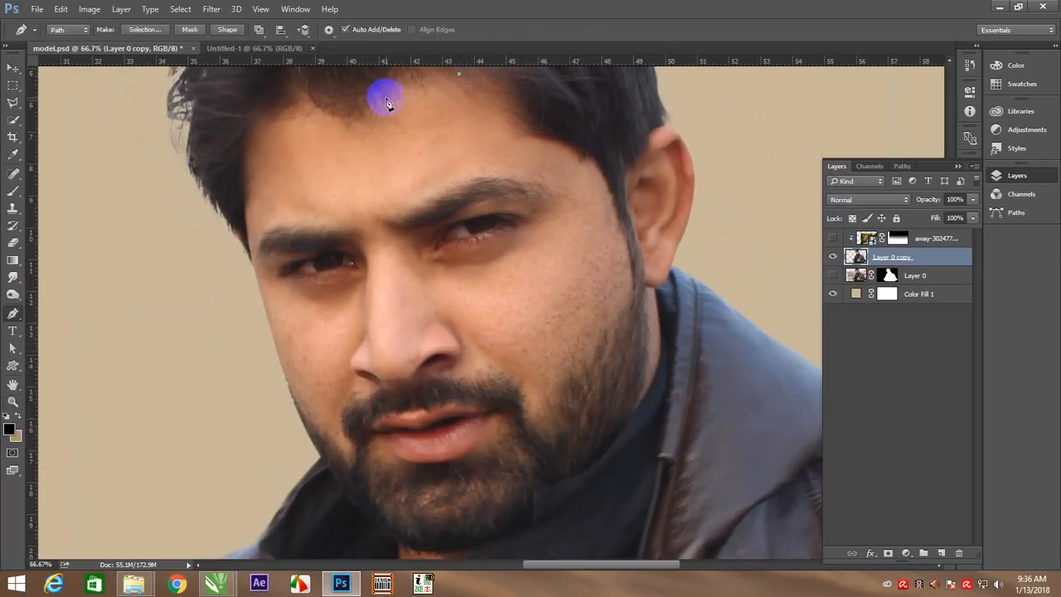
left_click(367, 121)
left_click(288, 108)
left_click(257, 149)
left_click(253, 205)
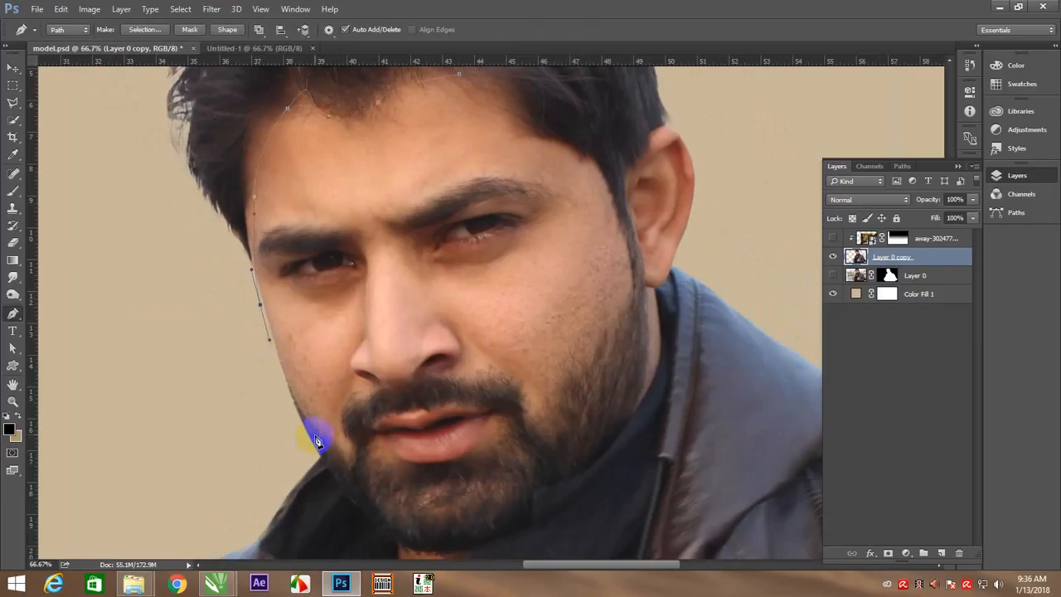
left_click(352, 465)
left_click(353, 436)
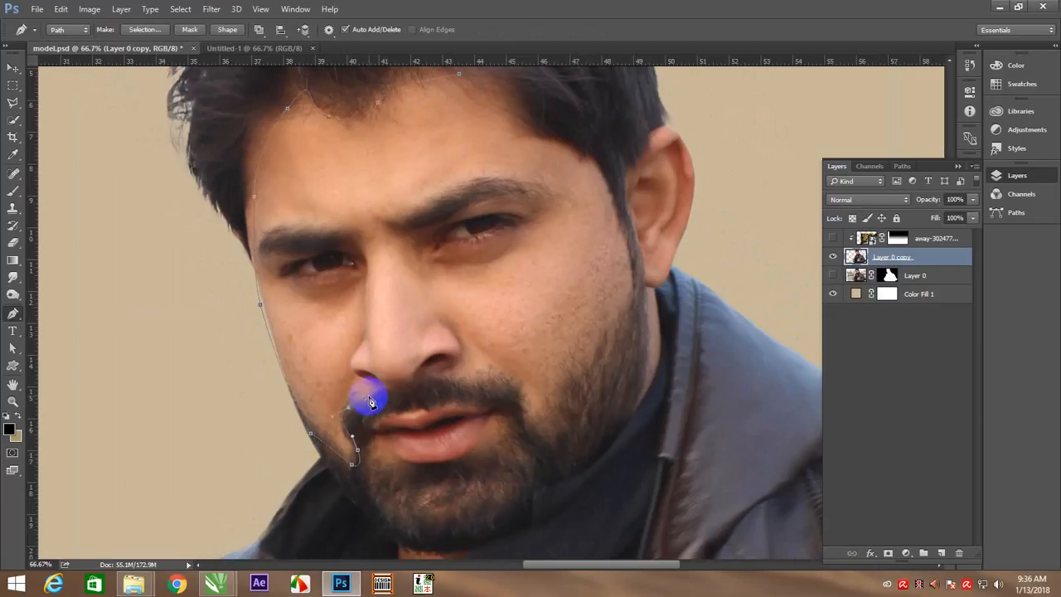
left_click(390, 388)
left_click(424, 380)
left_click(500, 375)
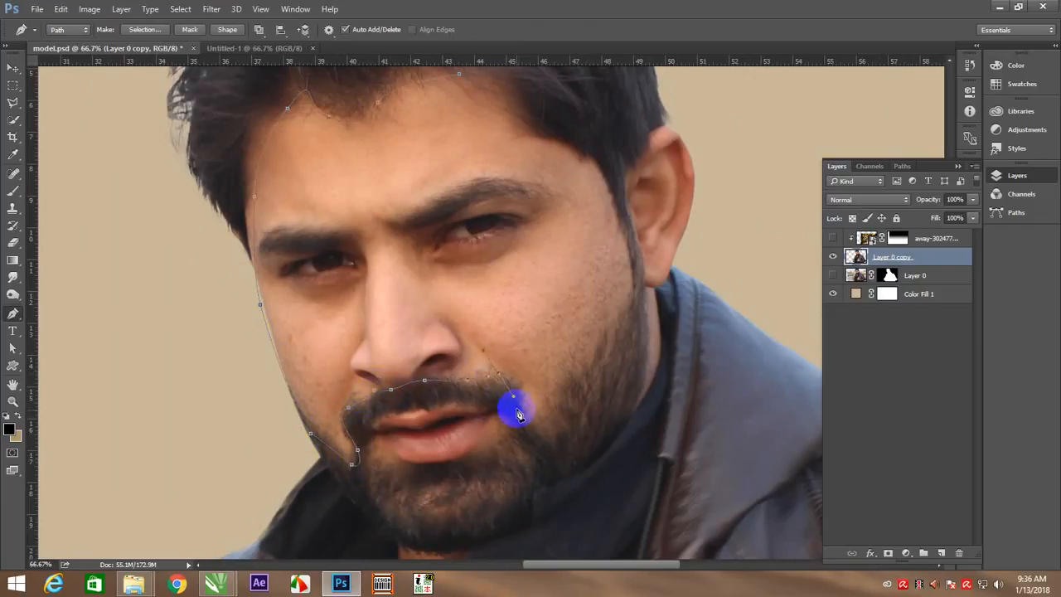
left_click(520, 417)
left_click_drag(546, 412, 547, 385)
left_click_drag(553, 370, 576, 359)
left_click_drag(624, 322, 641, 299)
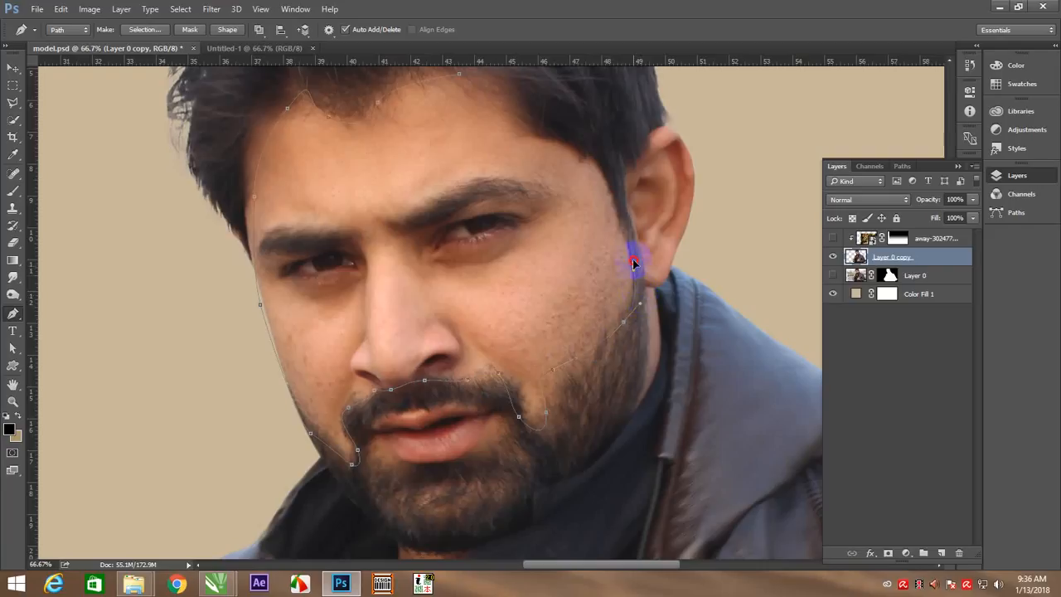
left_click_drag(633, 262, 636, 238)
left_click_drag(602, 161, 531, 112)
left_click_drag(517, 85, 445, 93)
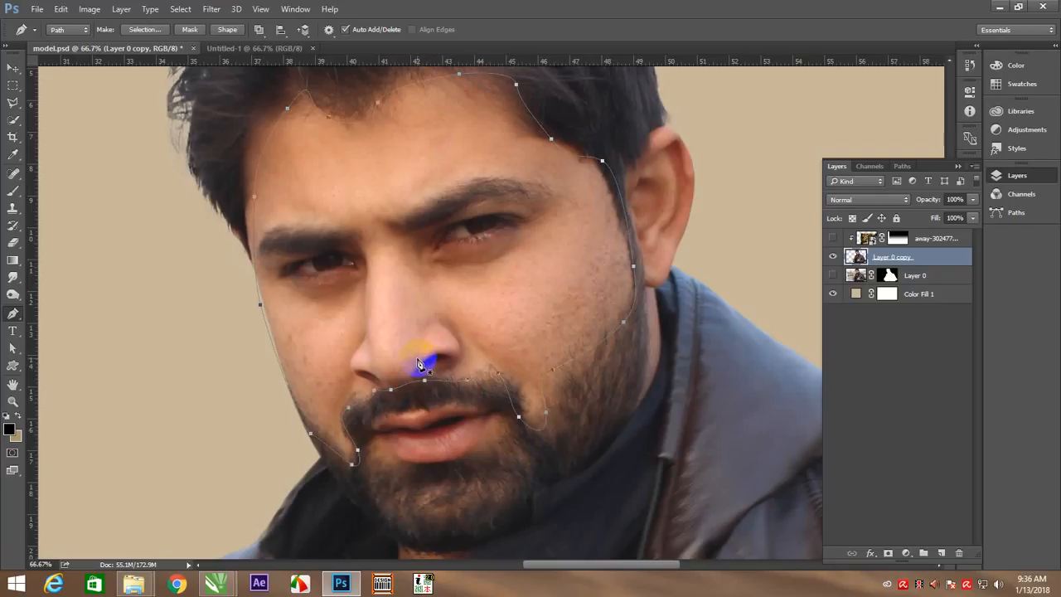
key("ctrl+Return")
key("ctrl+j")
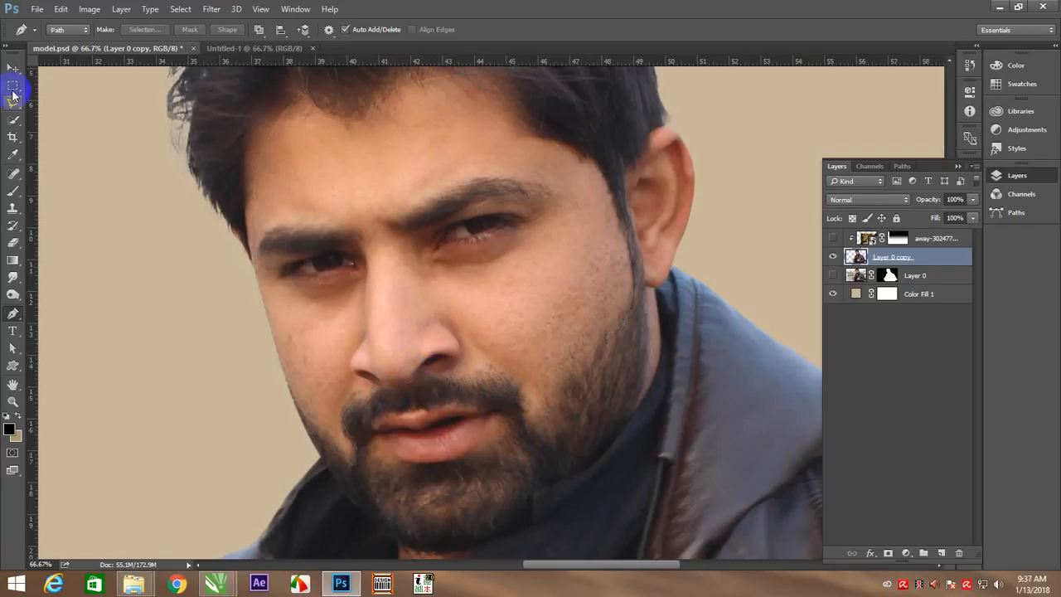
Select the skin of the cheeks, nose, forehead and ear on Layer 0 copy with the Magic Wand
right_click(12, 119)
left_click(66, 135)
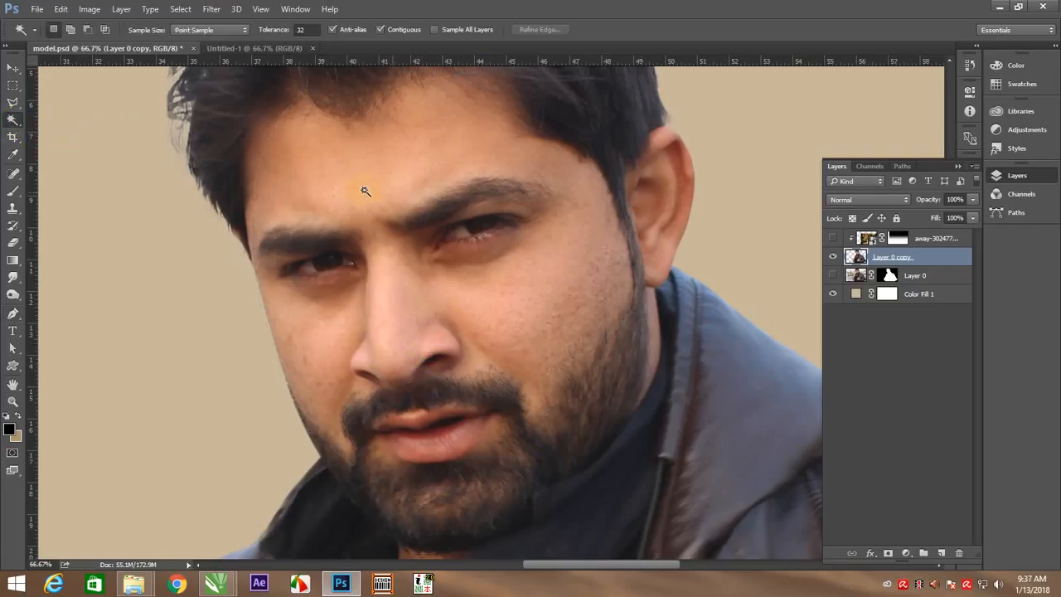
left_click(445, 161)
left_click(475, 294)
left_click(330, 315)
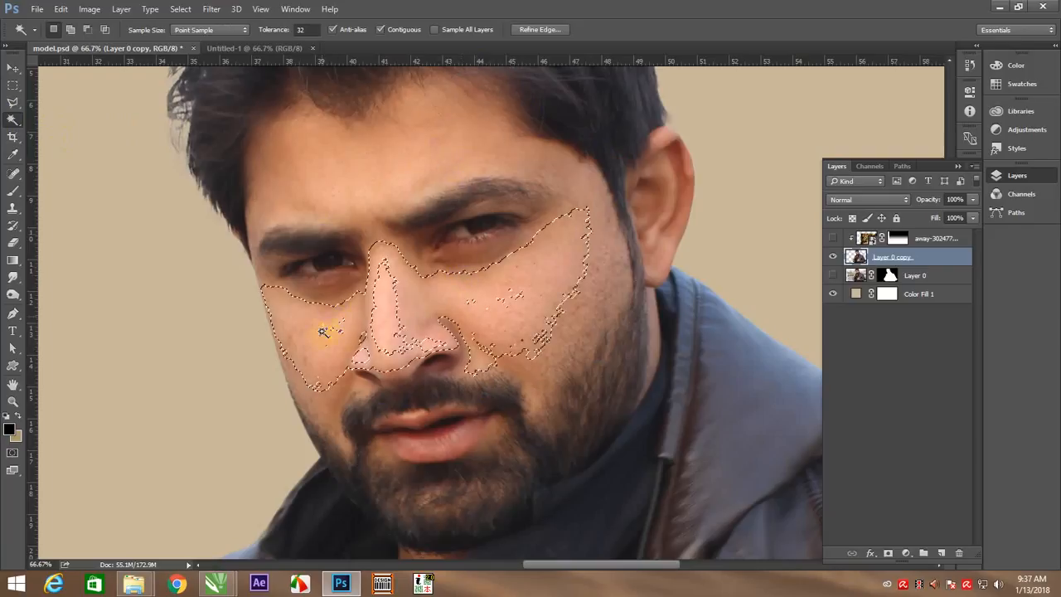
left_click(338, 190, "shift")
left_click(671, 157, "shift")
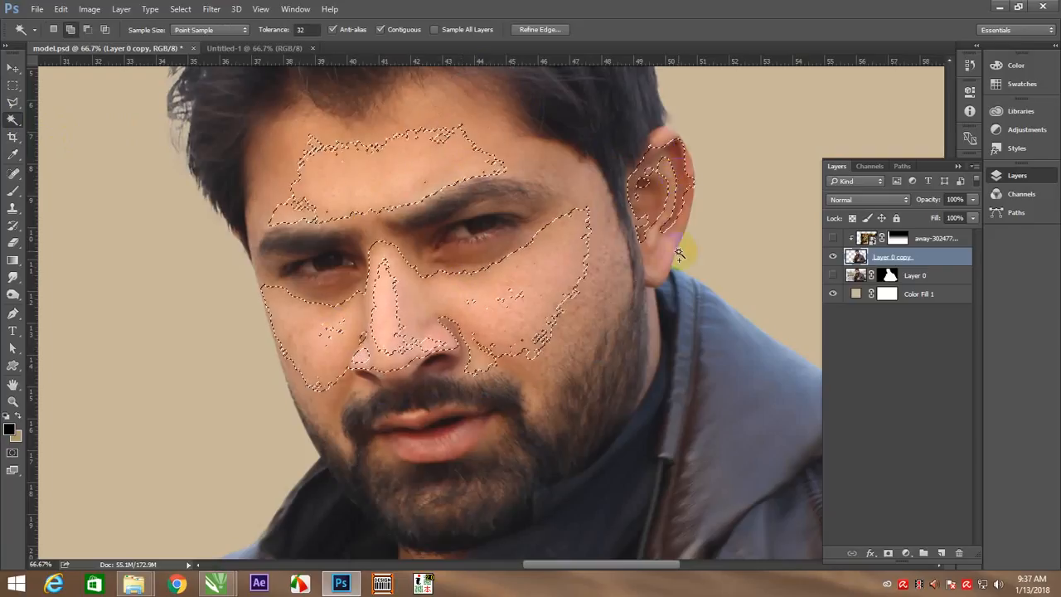
left_click(678, 255, "shift")
Add the lips, the neck and the remaining facial skin around the eyes and brows to the Magic Wand selection
left_click(407, 445, "shift")
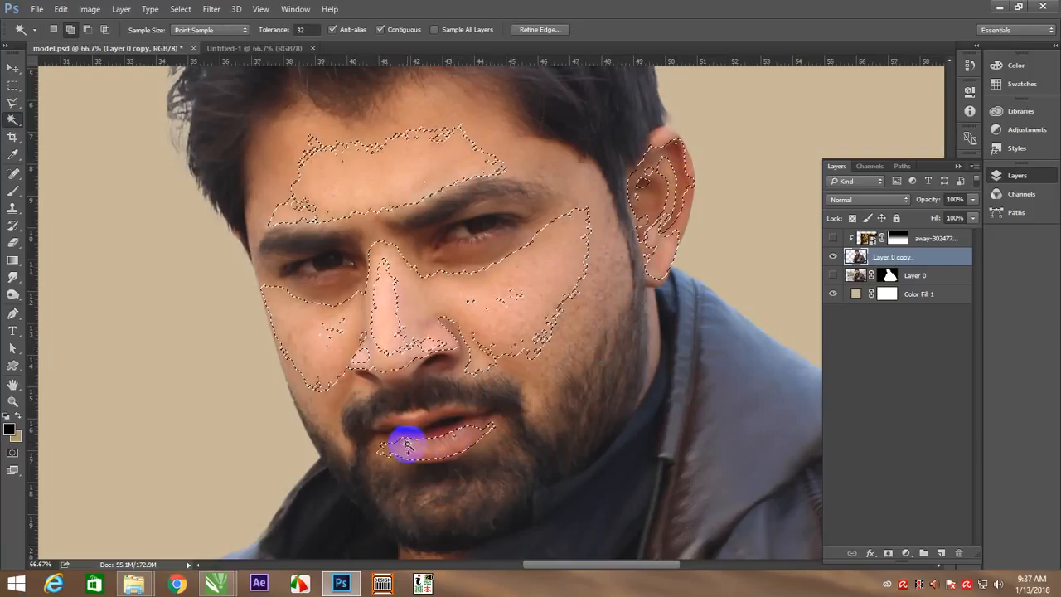
left_click_drag(566, 428, 540, 216)
left_click(425, 464, "shift")
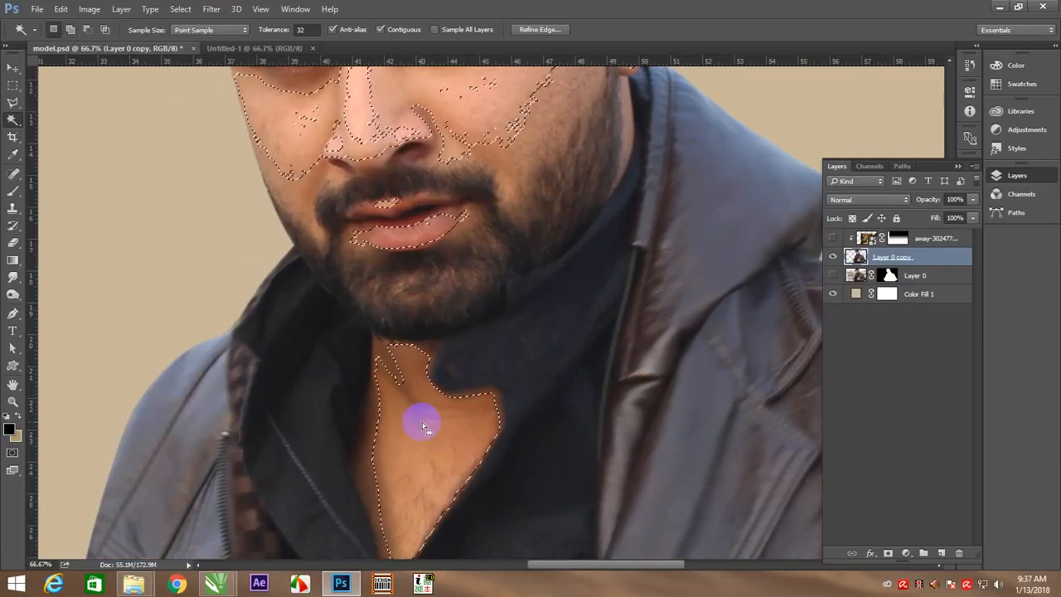
left_click_drag(447, 316, 398, 498)
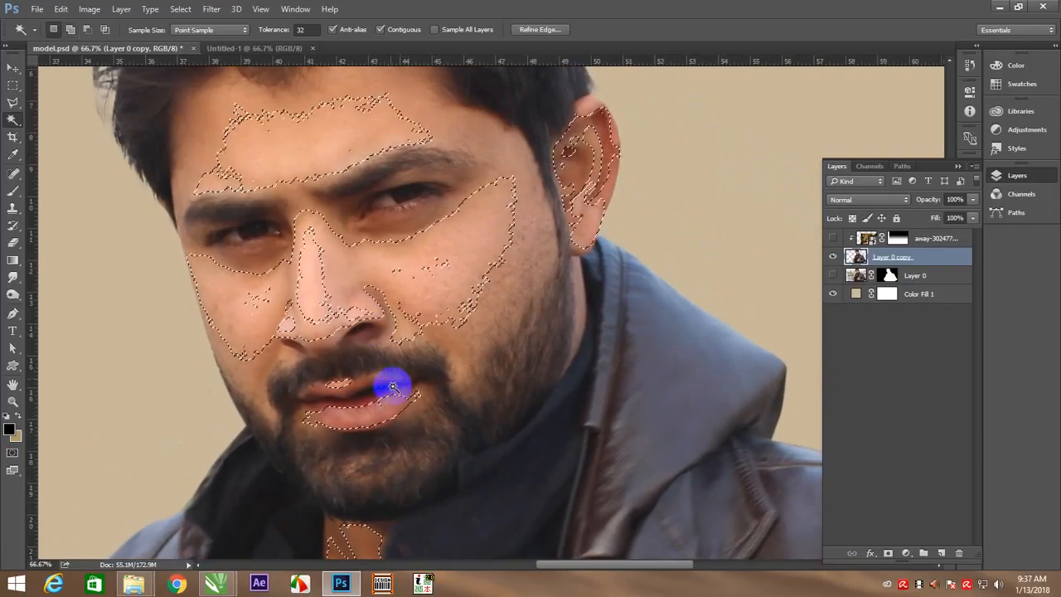
left_click(335, 236, "shift")
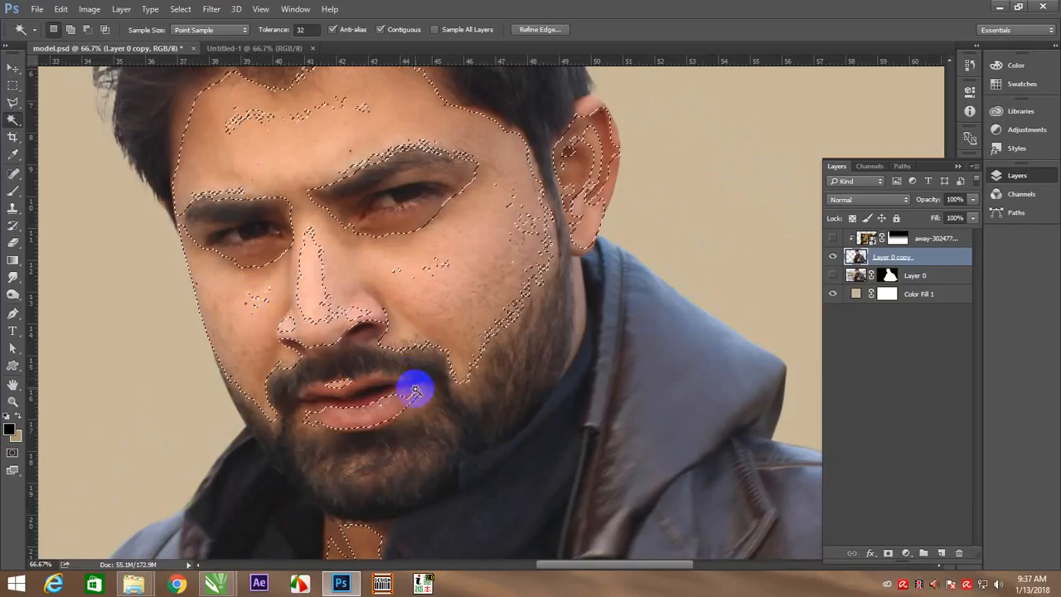
Feather the skin selection with Refine Edge so its borders are soft and smooth, outputting to a selection
key("alt+s")
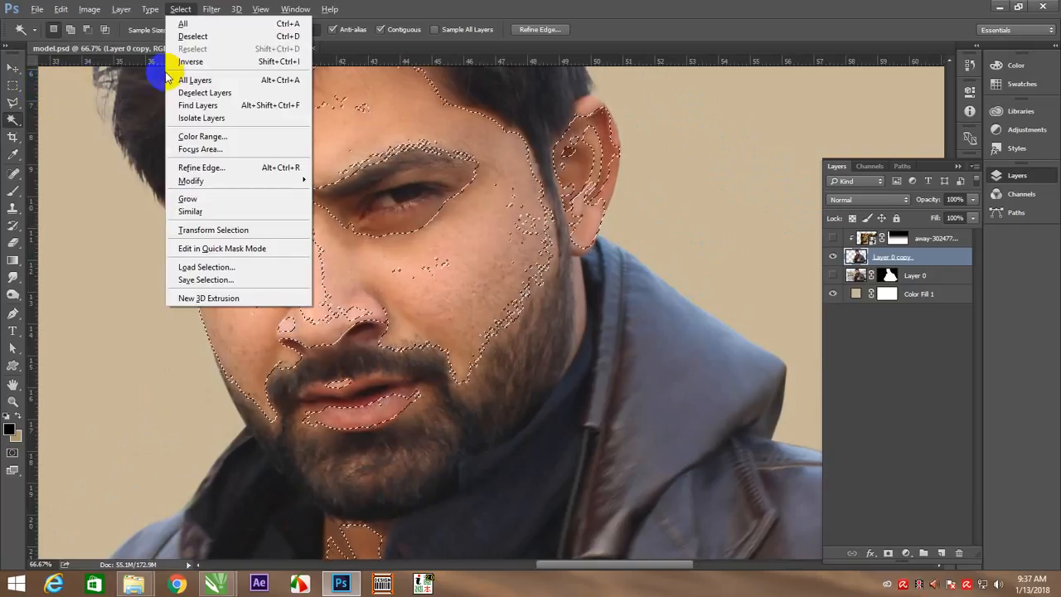
key("f")
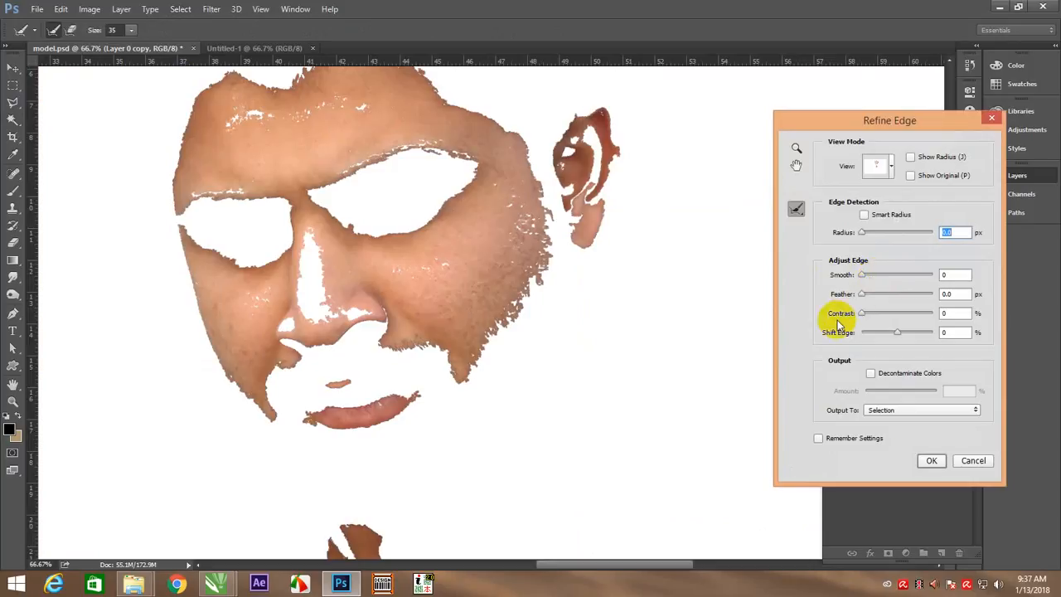
left_click_drag(868, 294, 897, 294)
left_click(932, 460)
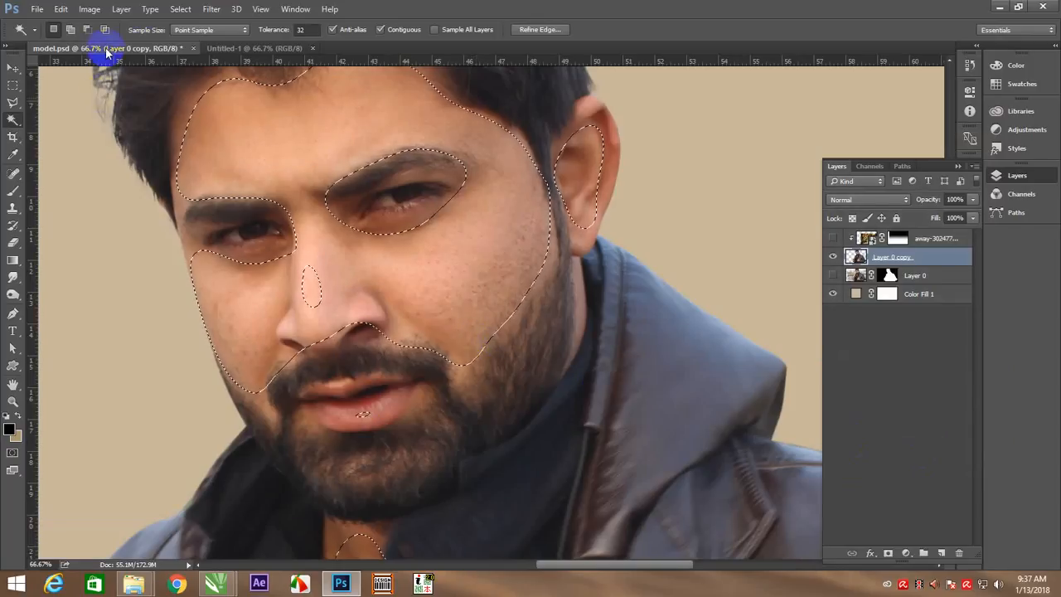
Smooth the selected facial skin with Surface Blur at radius 16 pixels and threshold 8 levels, and clear the selection
left_click(211, 9)
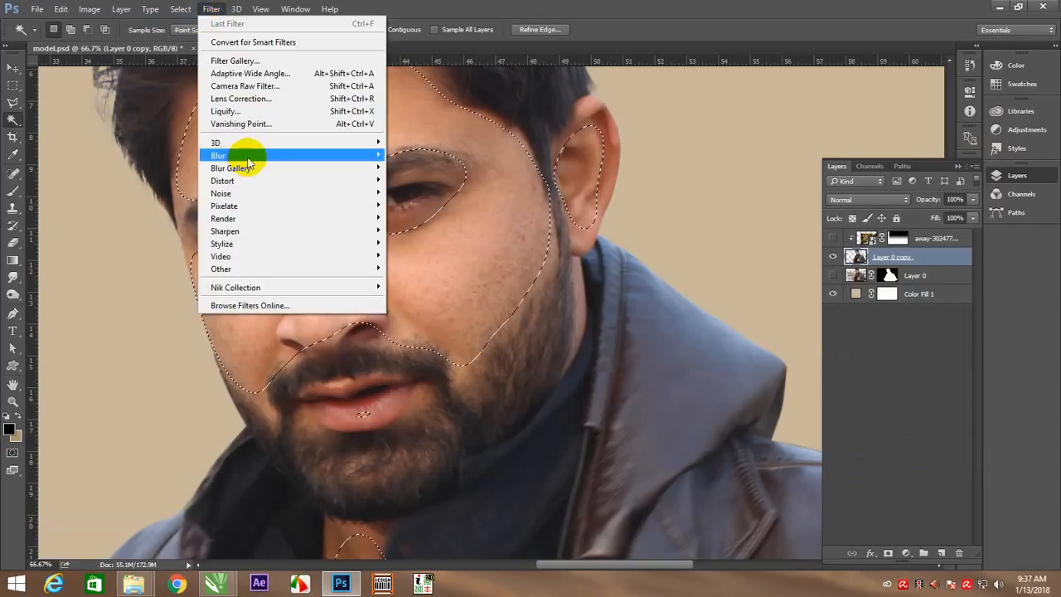
mouse_move(249, 156)
left_click(417, 281)
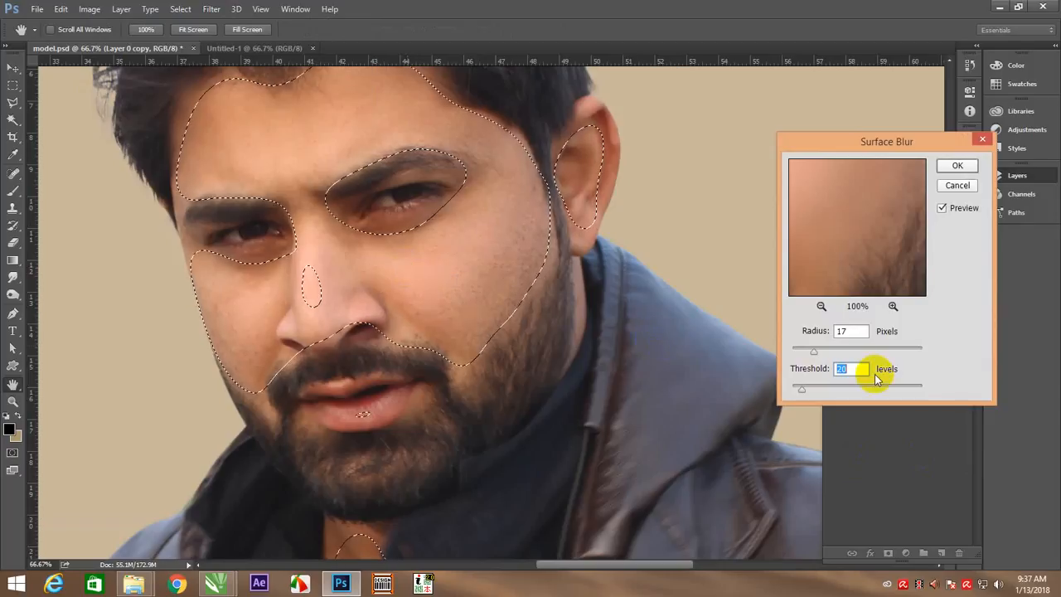
left_click_drag(814, 351, 811, 355)
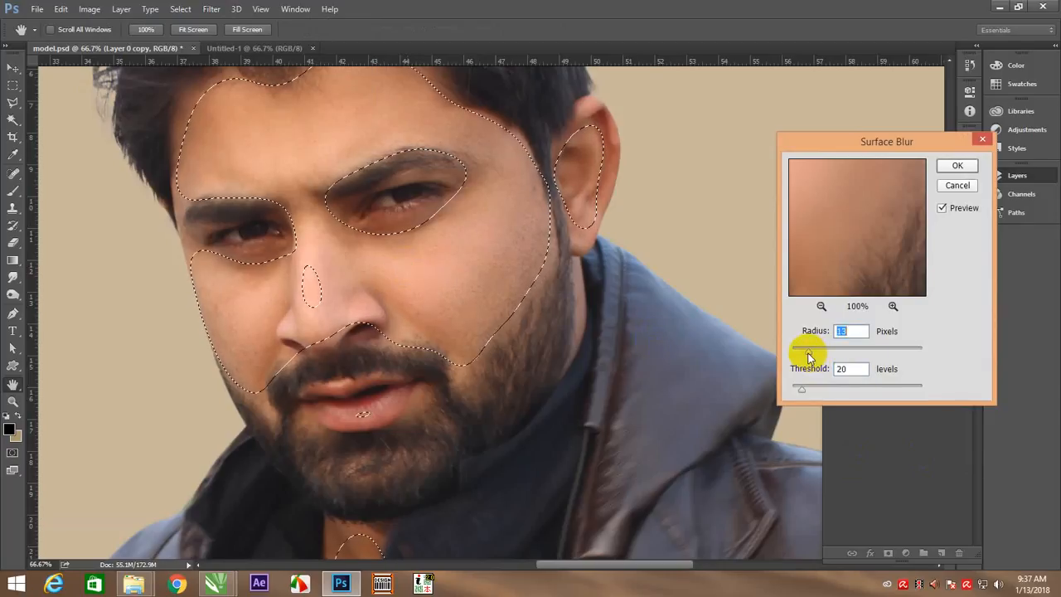
left_click_drag(819, 358, 817, 355)
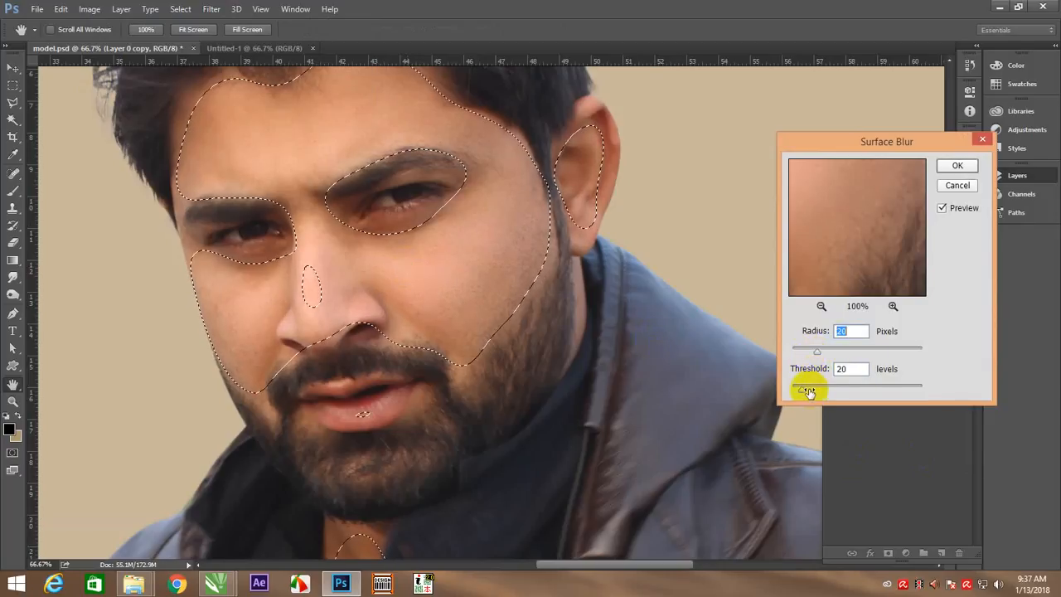
left_click_drag(803, 391, 800, 392)
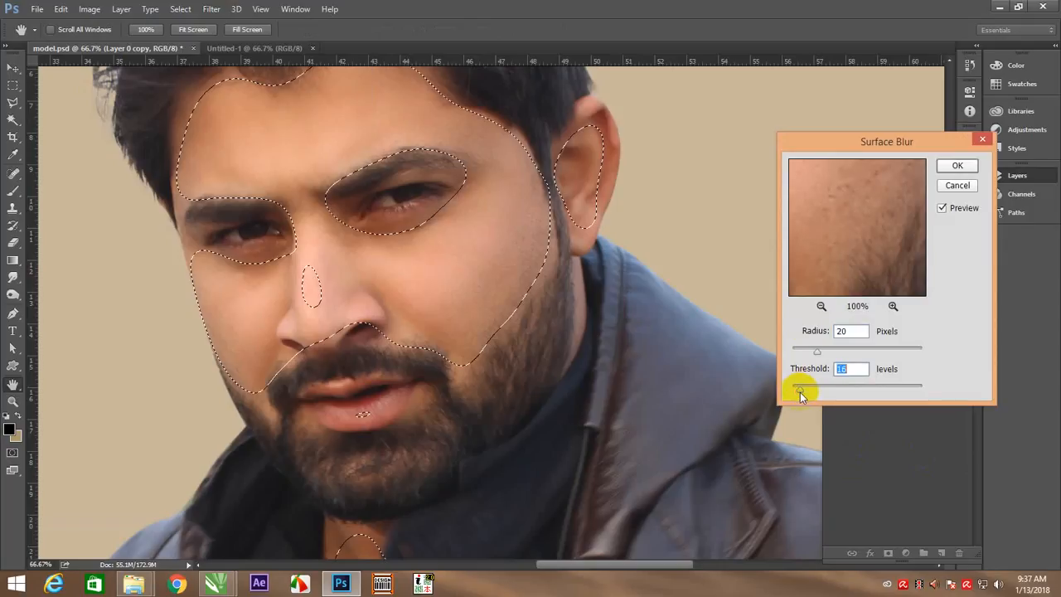
left_click_drag(816, 351, 808, 353)
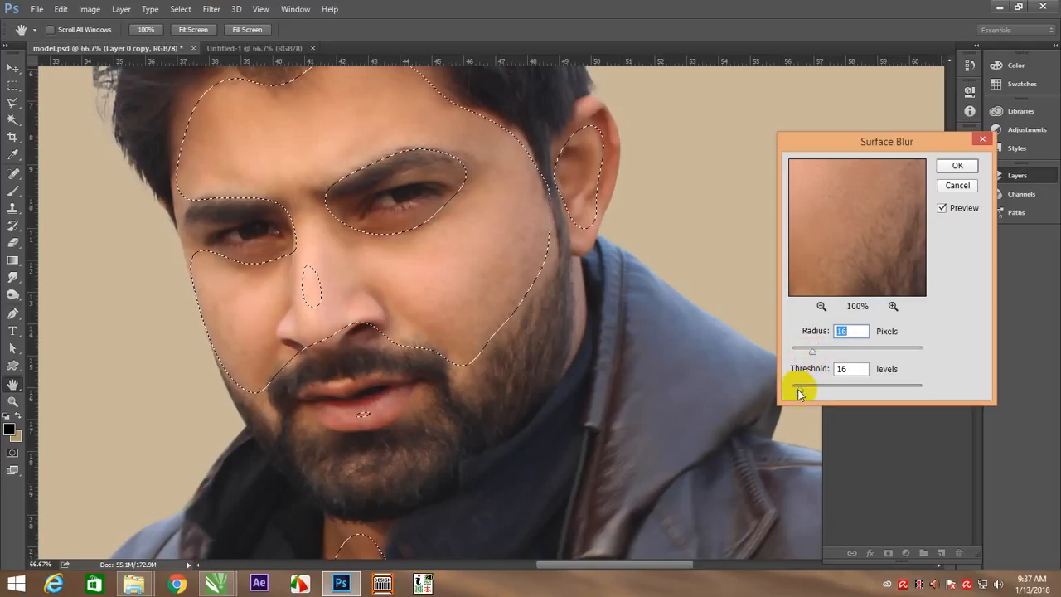
left_click_drag(800, 392, 795, 392)
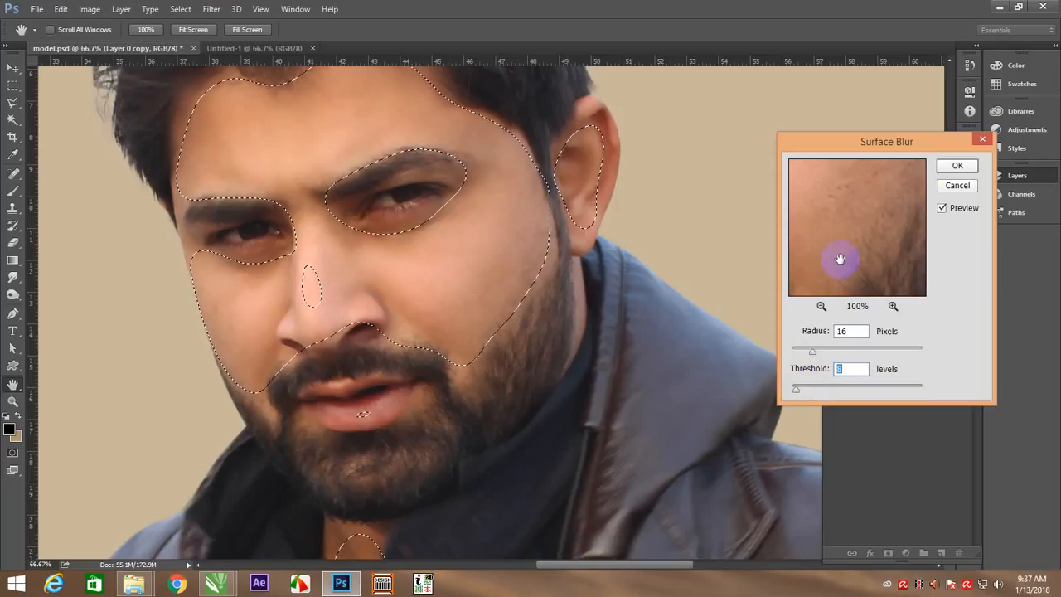
left_click(953, 167)
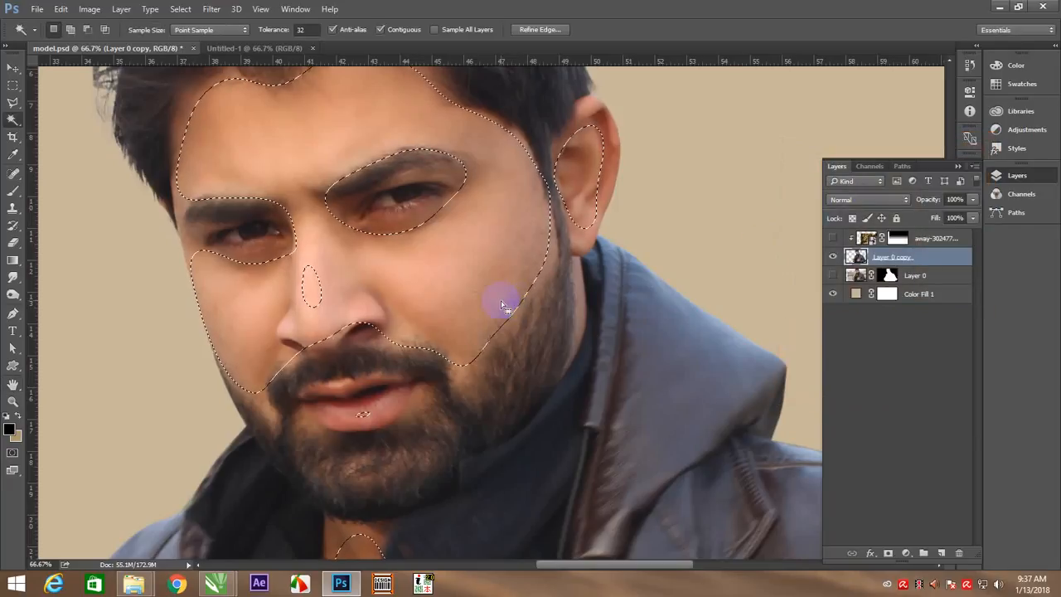
key("ctrl+d")
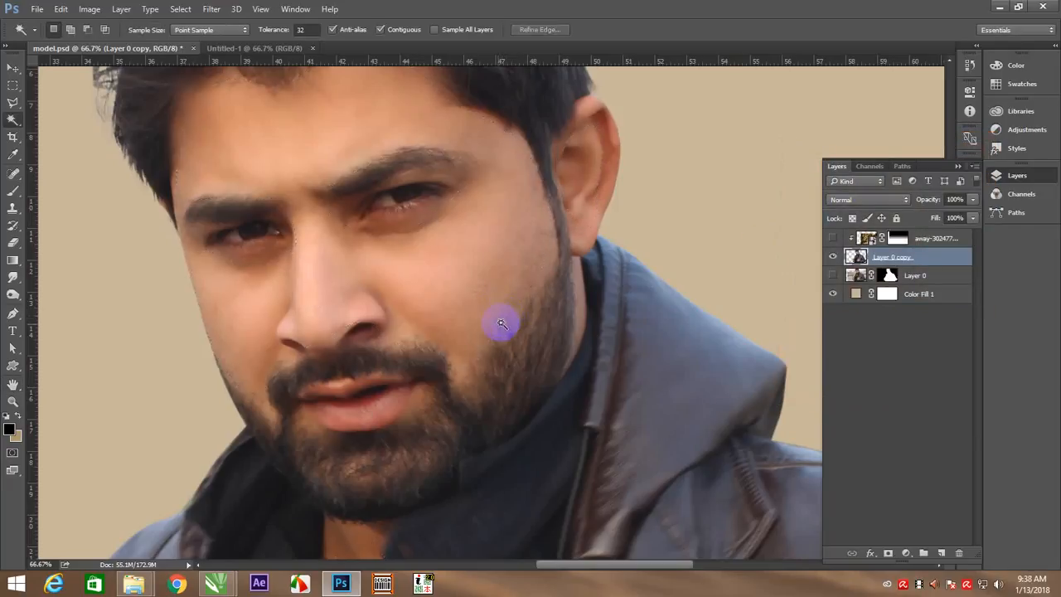
Soften the blemished cheek between nose and ear with the Blur tool at 54% strength and brush size 80
right_click(349, 250)
left_click(368, 263)
key("z")
left_click_drag(583, 210, 669, 294)
key("space")
left_click_drag(446, 253, 401, 335)
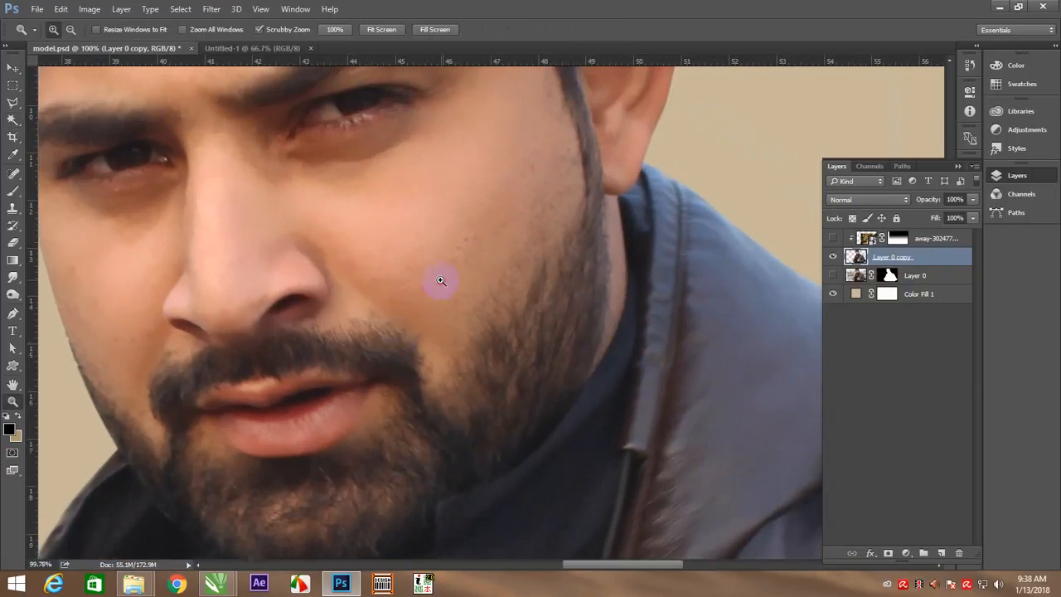
left_click_drag(438, 281, 457, 296)
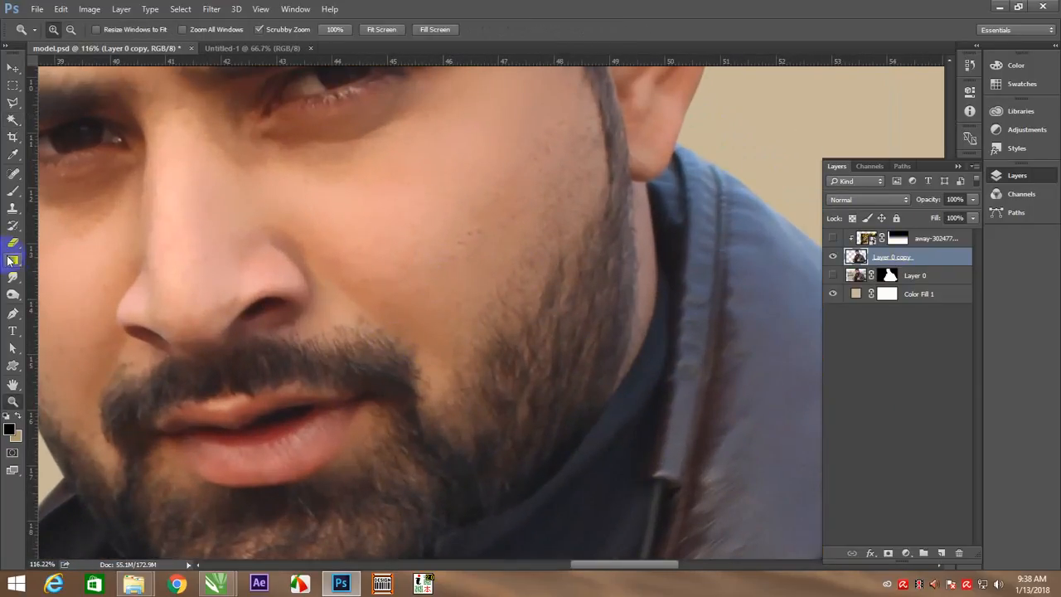
mouse_move(17, 280)
left_mouse_down()
mouse_move(62, 289)
mouse_move(38, 277)
mouse_move(62, 274)
left_mouse_up()
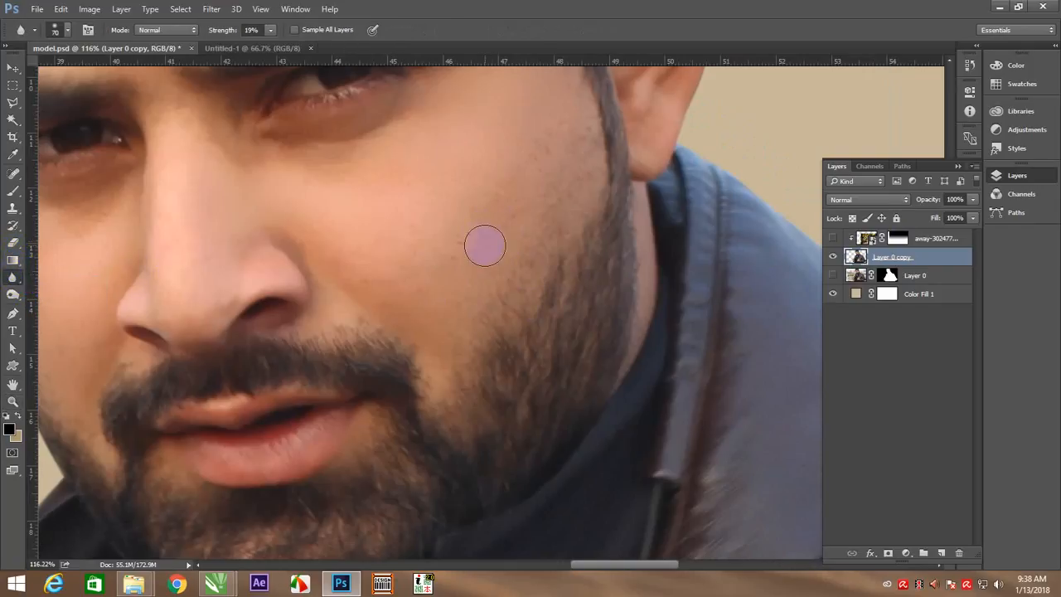
left_click_drag(267, 30, 299, 50)
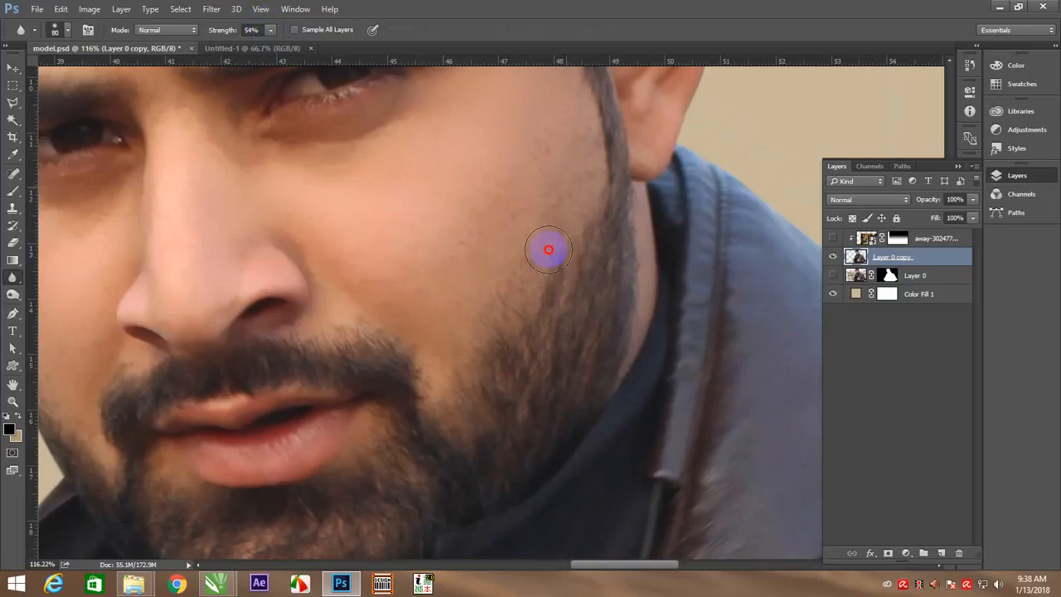
Blur the skin of the other cheek below the eye, the neck and the open chest area
mouse_move(335, 289)
left_mouse_down()
mouse_move(374, 323)
mouse_move(380, 346)
mouse_move(500, 337)
mouse_move(538, 320)
left_mouse_up()
left_click_drag(362, 273, 290, 286)
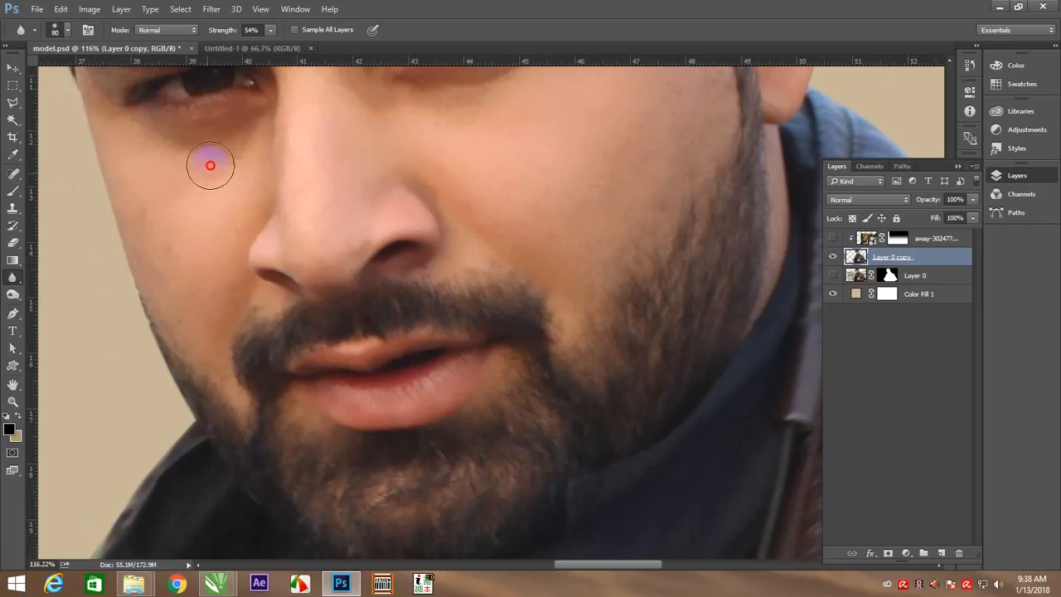
mouse_move(211, 166)
left_mouse_down()
mouse_move(239, 150)
mouse_move(230, 152)
left_mouse_up()
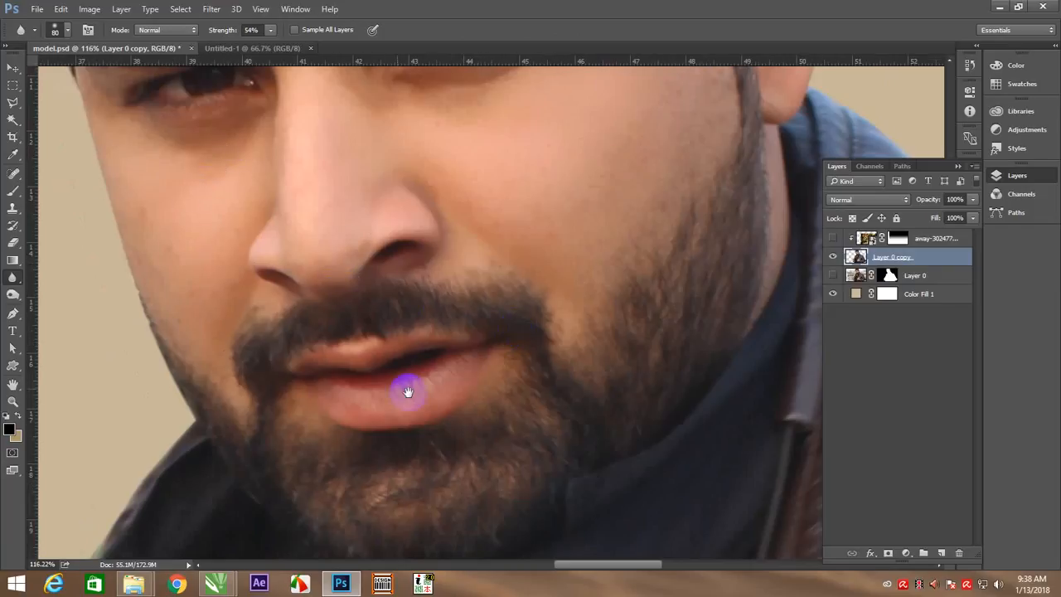
mouse_move(408, 392)
left_mouse_down()
mouse_move(372, 287)
mouse_move(323, 199)
left_mouse_up()
mouse_move(342, 342)
left_mouse_down()
mouse_move(331, 439)
mouse_move(228, 416)
mouse_move(314, 433)
left_mouse_up()
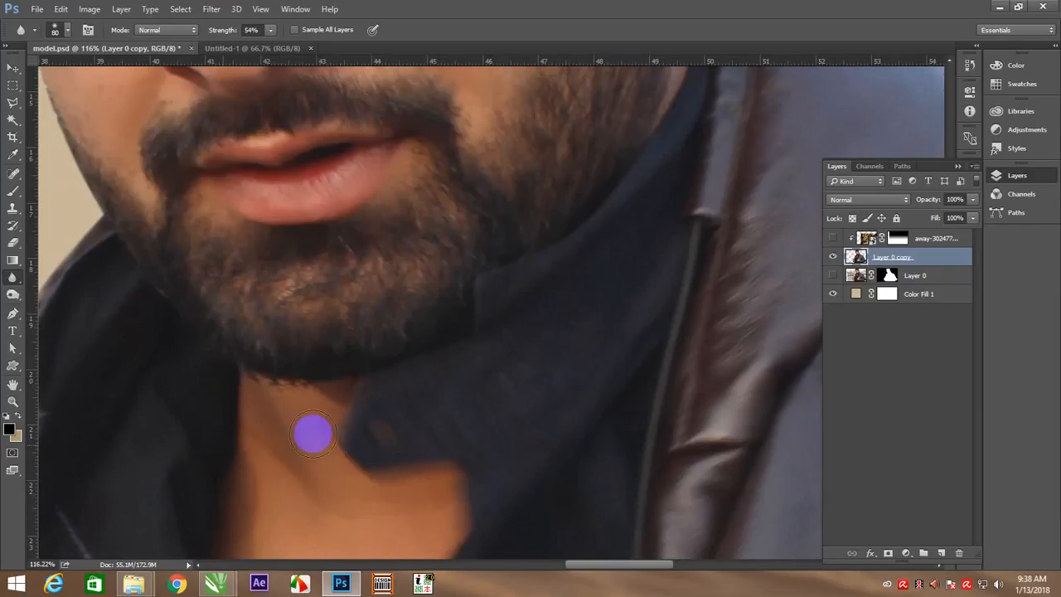
left_click_drag(505, 470, 488, 213)
mouse_move(228, 288)
left_mouse_down()
mouse_move(259, 229)
mouse_move(240, 112)
mouse_move(209, 83)
mouse_move(220, 176)
mouse_move(350, 178)
mouse_move(308, 310)
mouse_move(365, 249)
mouse_move(257, 250)
mouse_move(205, 189)
mouse_move(221, 304)
left_mouse_up()
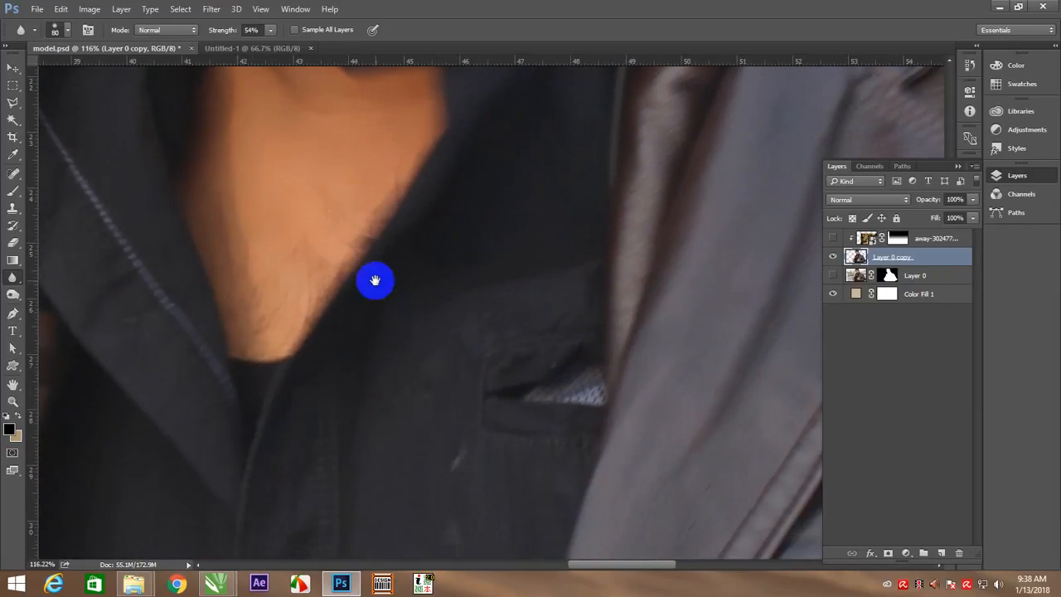
Blur the skin across the forehead and temple and beside the nose
left_click_drag(376, 281, 384, 576)
mouse_move(443, 282)
left_mouse_down()
mouse_move(454, 338)
mouse_move(432, 415)
mouse_move(523, 387)
left_mouse_up()
left_click_drag(273, 449, 434, 408)
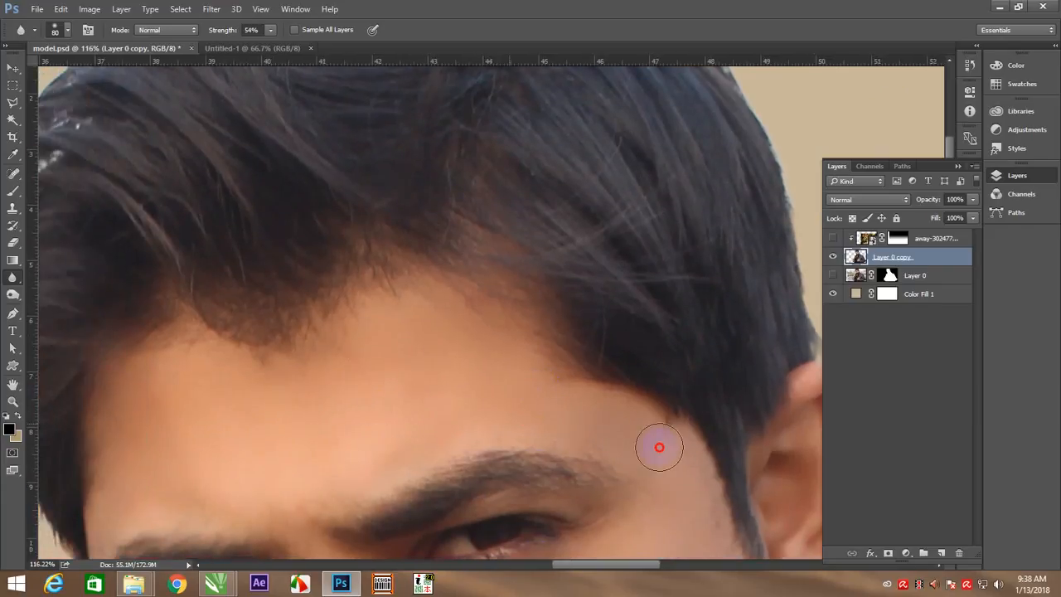
mouse_move(659, 448)
left_mouse_down()
mouse_move(551, 425)
mouse_move(640, 410)
mouse_move(583, 377)
mouse_move(659, 461)
mouse_move(142, 374)
mouse_move(116, 476)
left_mouse_up()
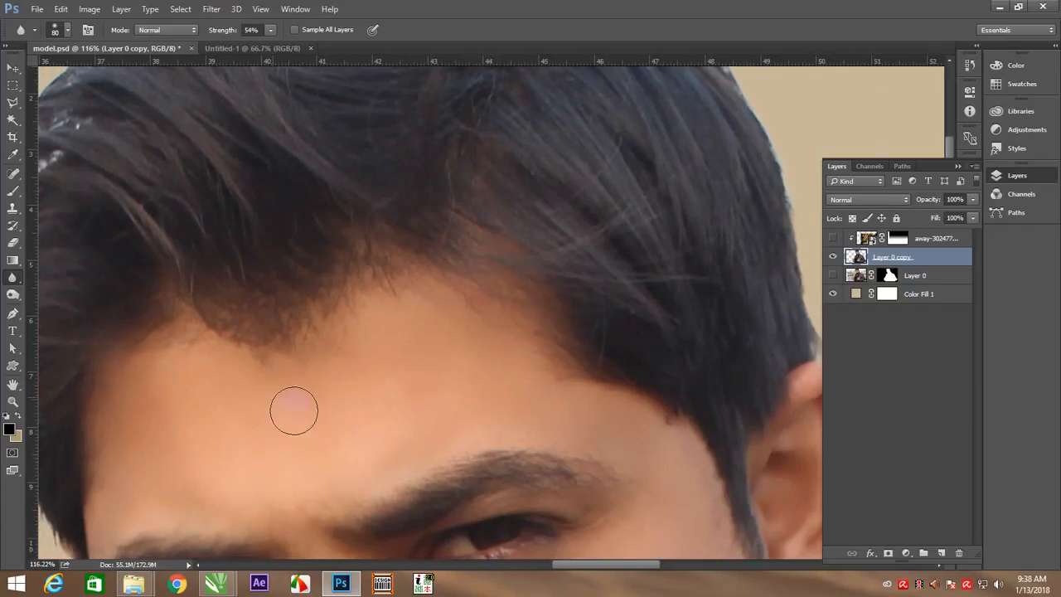
left_click_drag(293, 410, 410, 341)
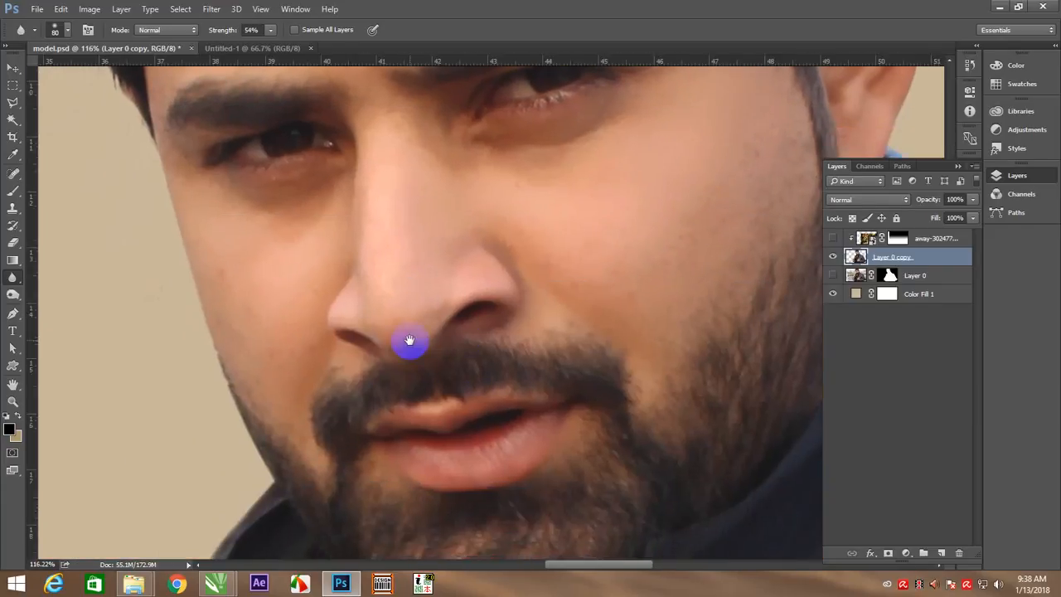
mouse_move(475, 260)
left_mouse_down()
mouse_move(518, 270)
mouse_move(496, 244)
mouse_move(505, 241)
mouse_move(513, 289)
mouse_move(455, 280)
left_mouse_up()
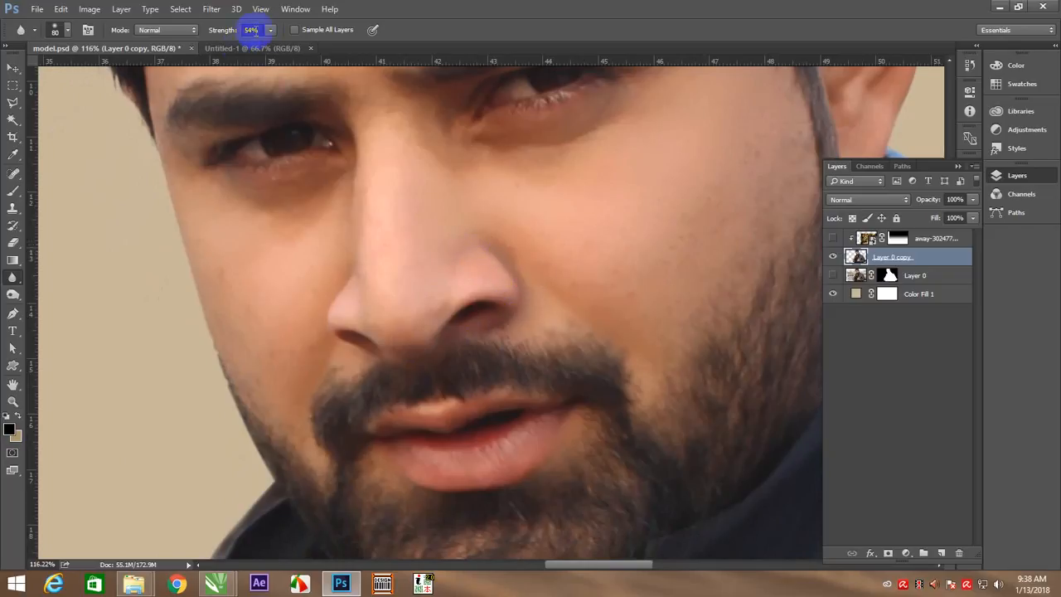
Raise the Blur tool's strength to 90% and soften the skin under the eye and on the cheek
left_click(271, 30)
mouse_move(469, 135)
left_mouse_down()
mouse_move(567, 161)
mouse_move(560, 146)
mouse_move(540, 150)
mouse_move(617, 116)
left_mouse_up()
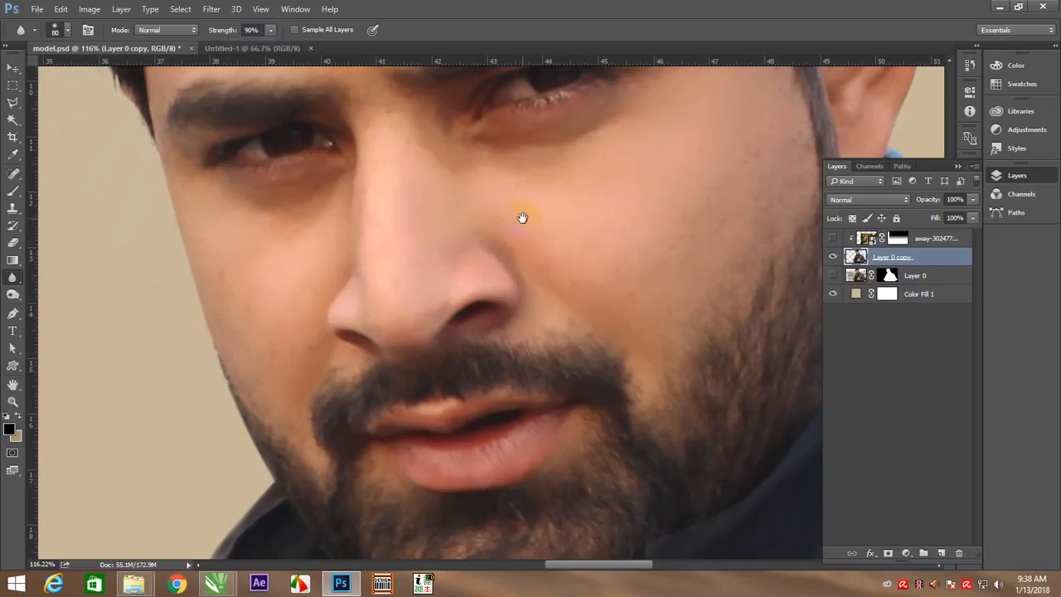
left_click_drag(521, 218, 369, 278)
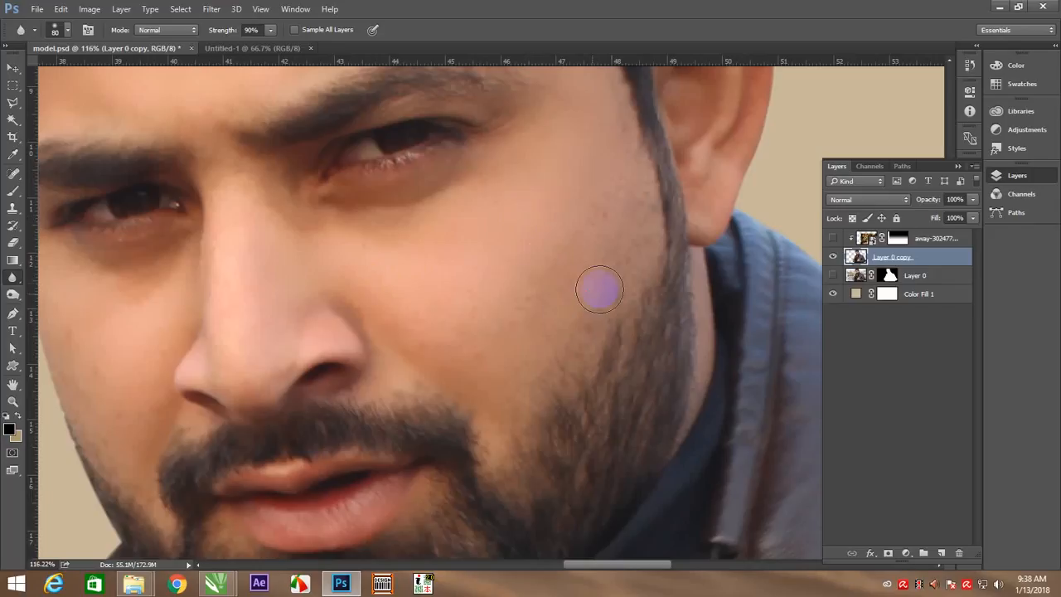
right_click(381, 280)
left_click(395, 287)
key("v")
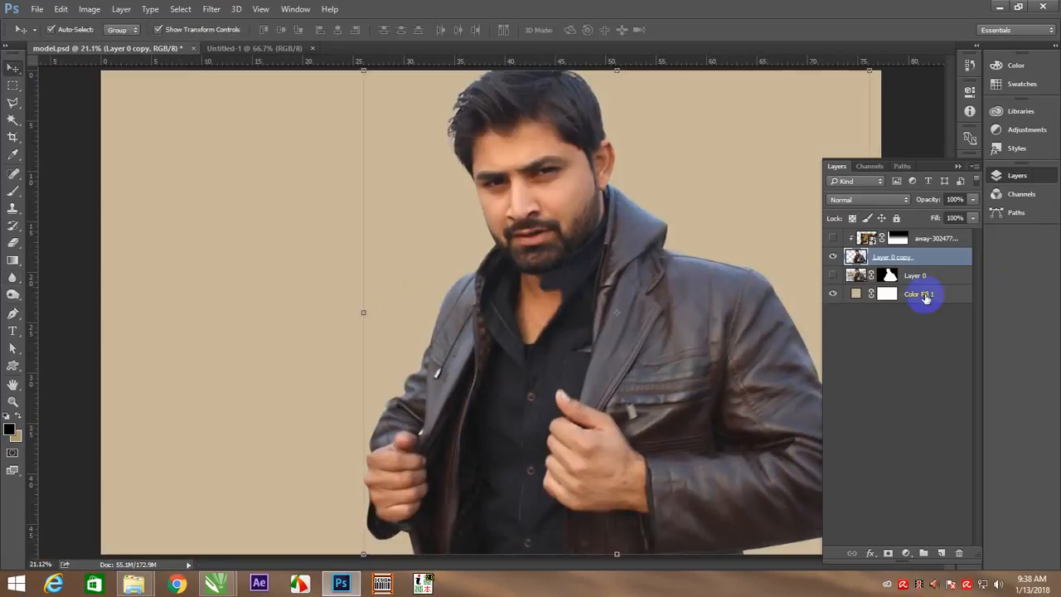
Duplicate Layer 0 copy and apply a High Pass filter with a 38.7 pixel radius to the duplicate
key("z")
left_click_drag(718, 208, 757, 248)
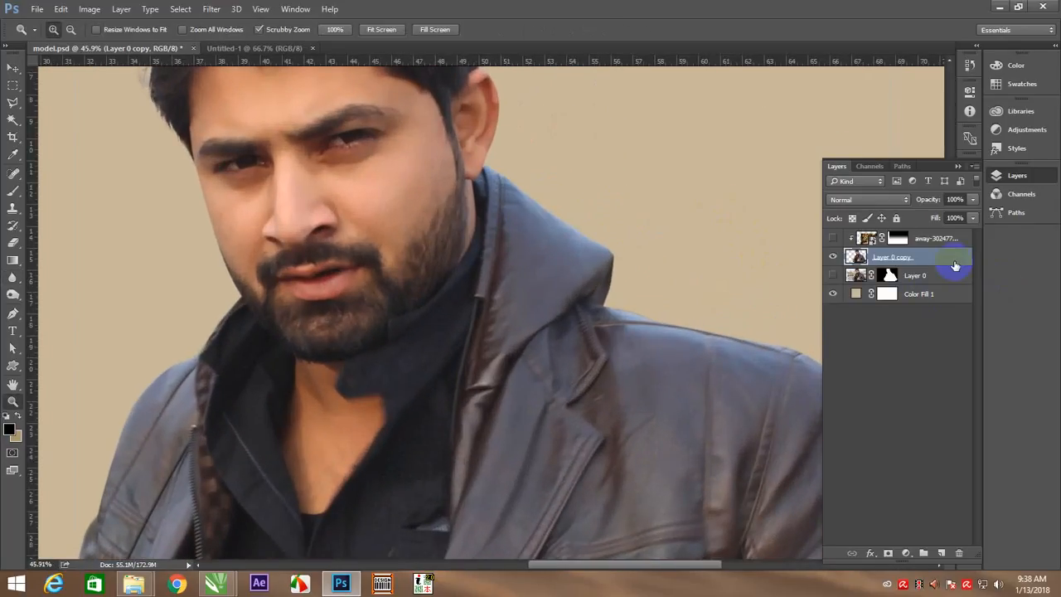
key("ctrl+j")
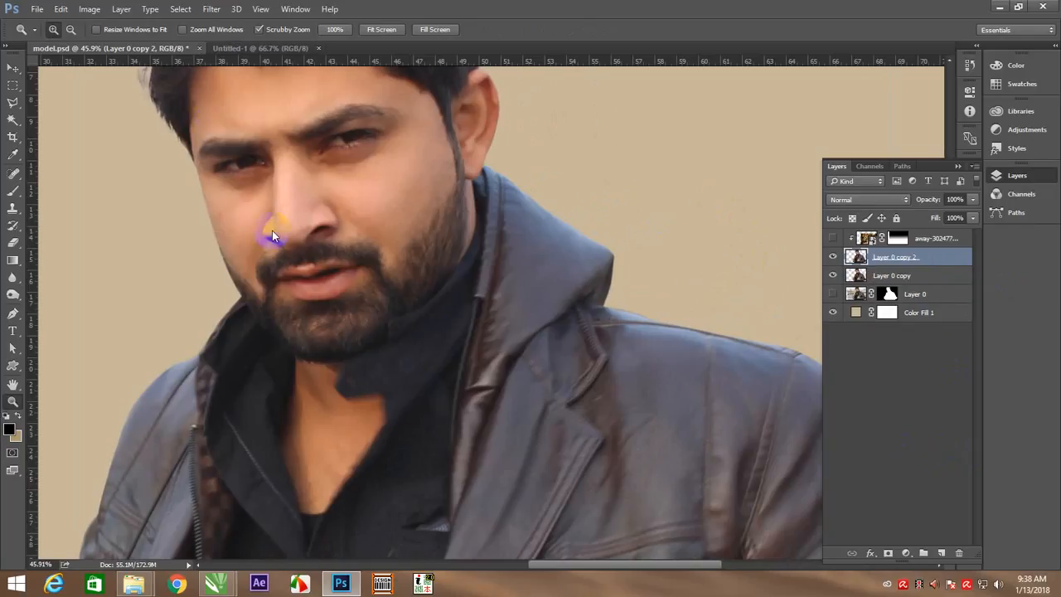
left_click(211, 9)
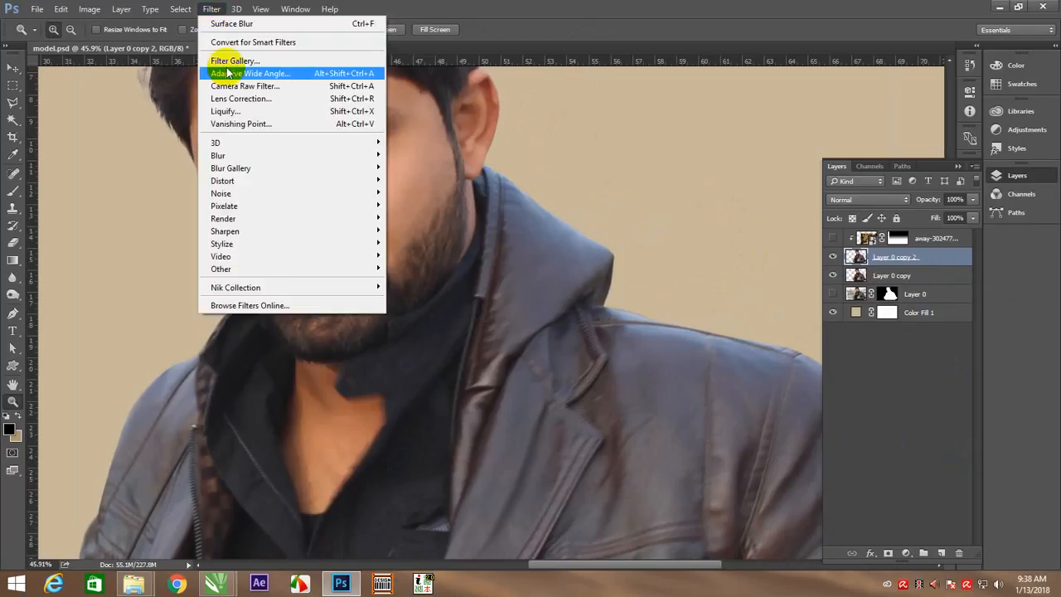
mouse_move(265, 269)
left_click(401, 281)
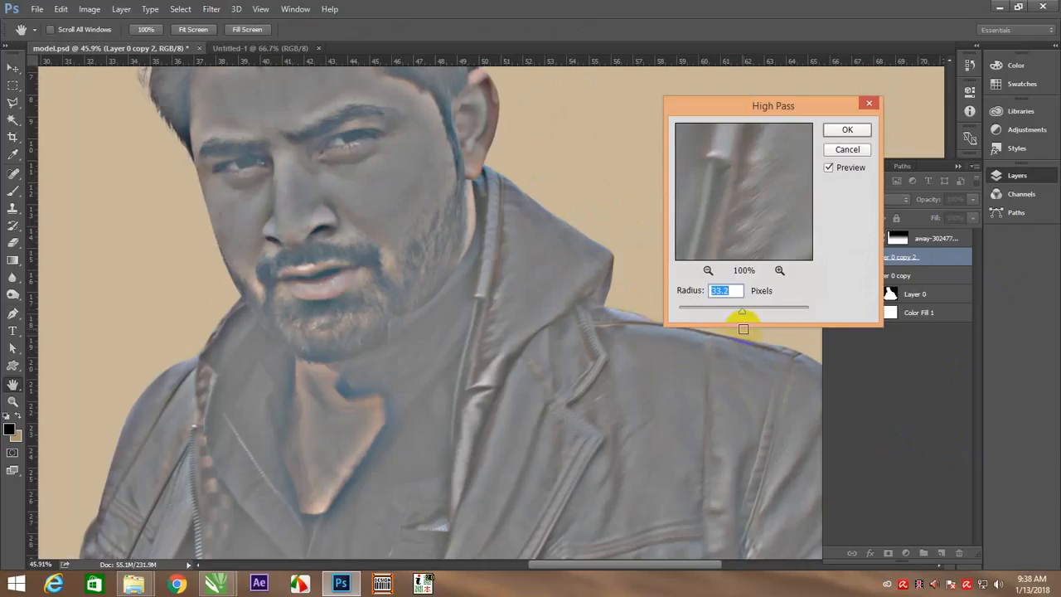
left_click_drag(743, 316, 745, 315)
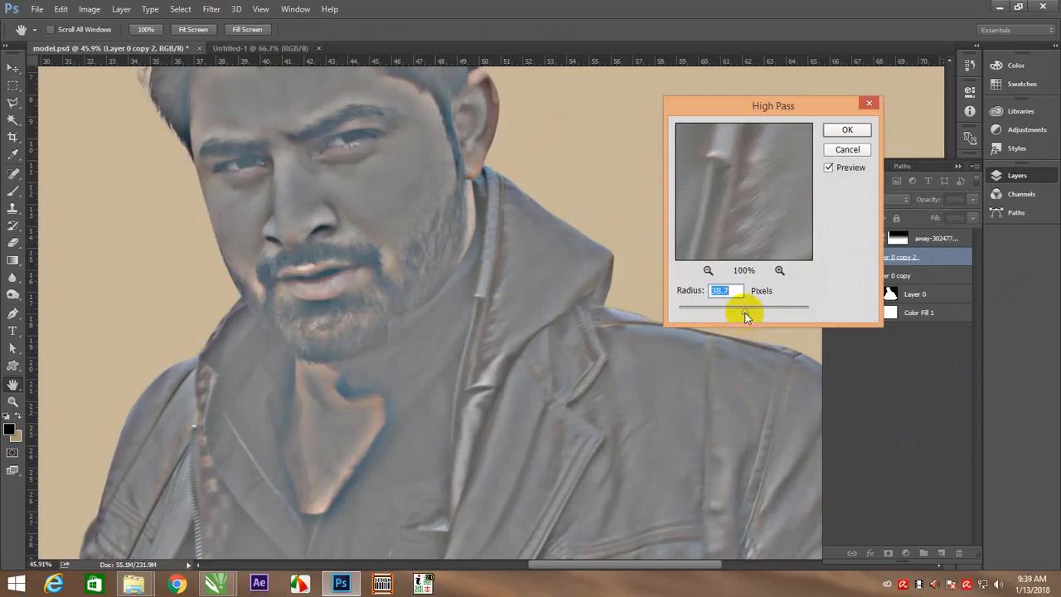
left_click(847, 137)
Blend the High Pass layer in Overlay mode and lower its opacity to moderate the sharpening
left_click(894, 200)
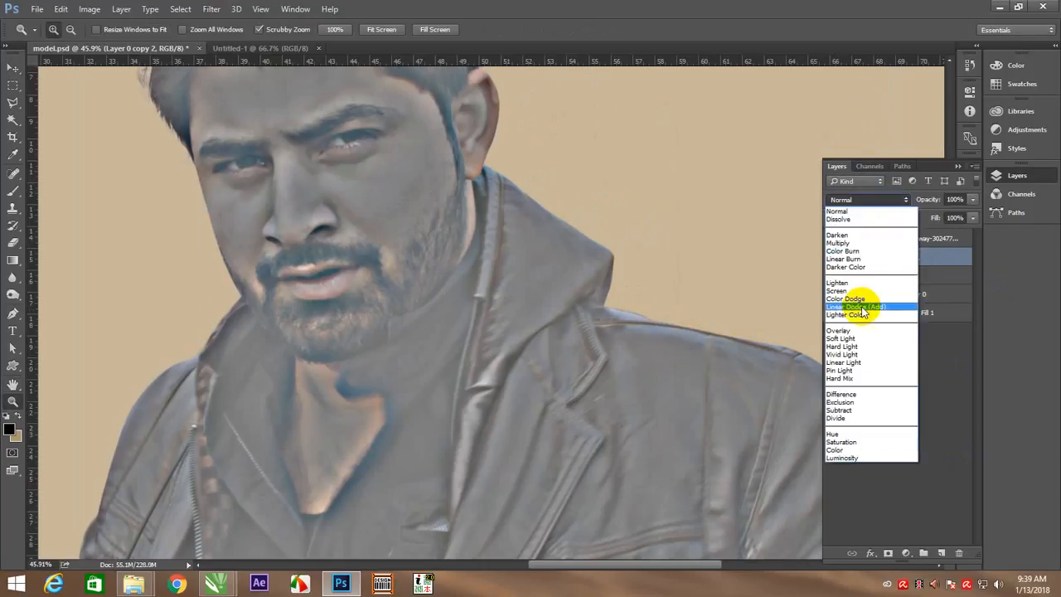
left_click(853, 331)
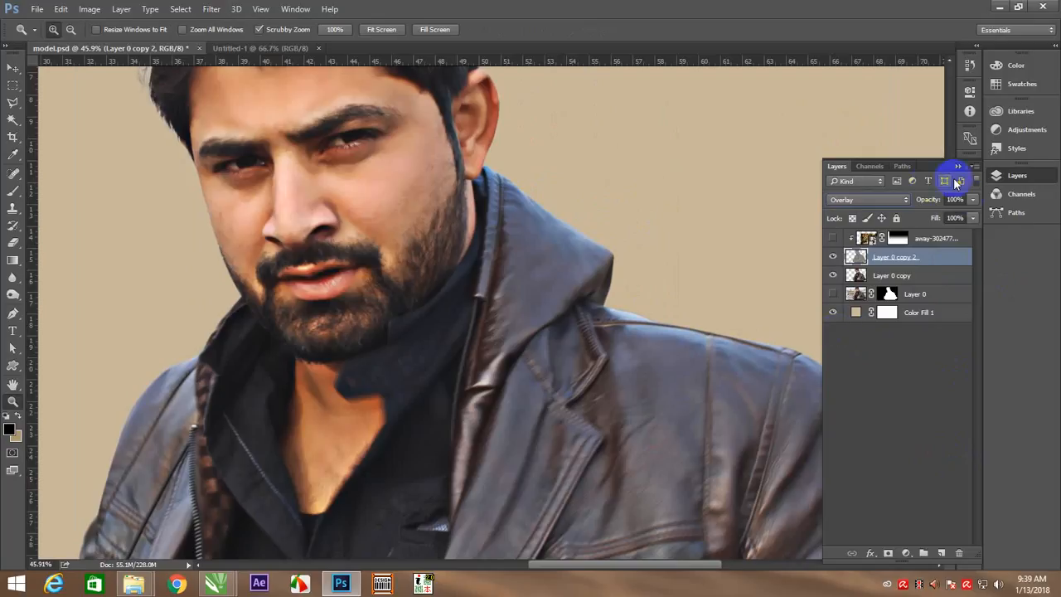
left_click(974, 201)
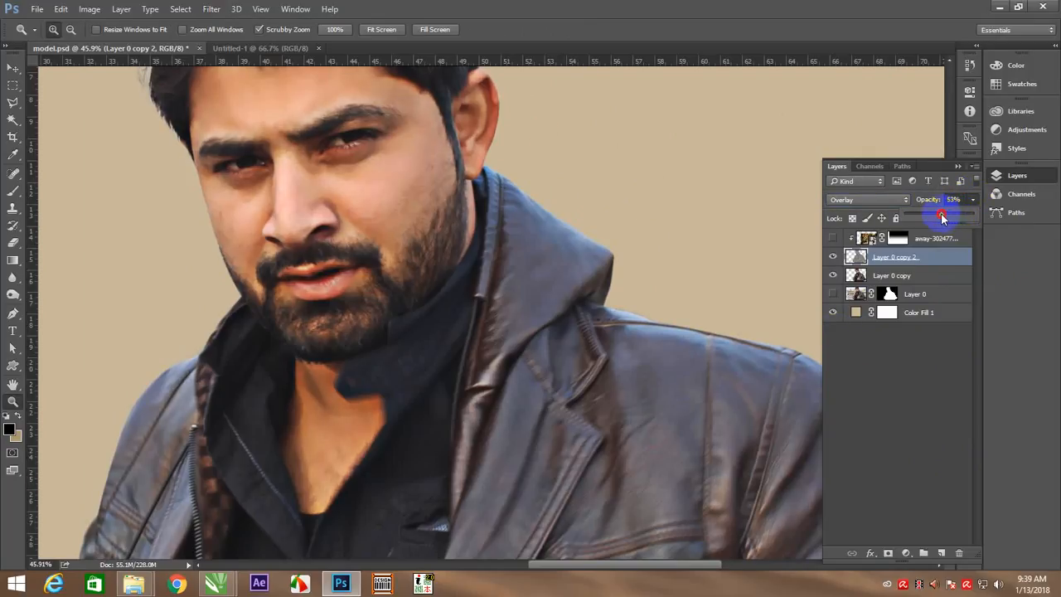
left_click_drag(943, 217, 935, 218)
left_click(960, 163)
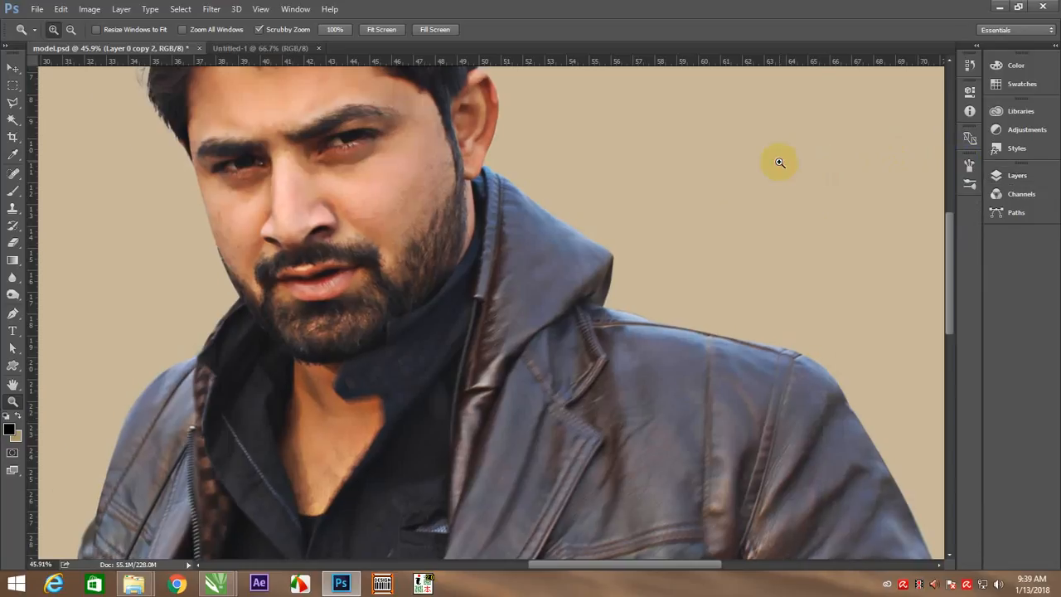
right_click(246, 210)
left_click(252, 220)
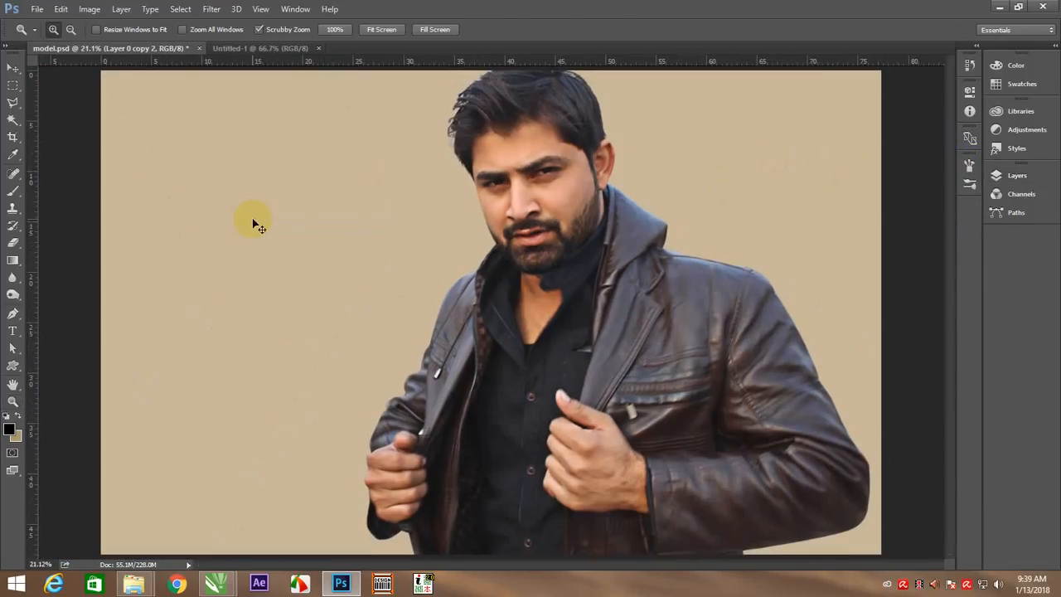
Deselect the layers and turn the forest bridge photo layer's visibility back on
key("v")
left_click(920, 234)
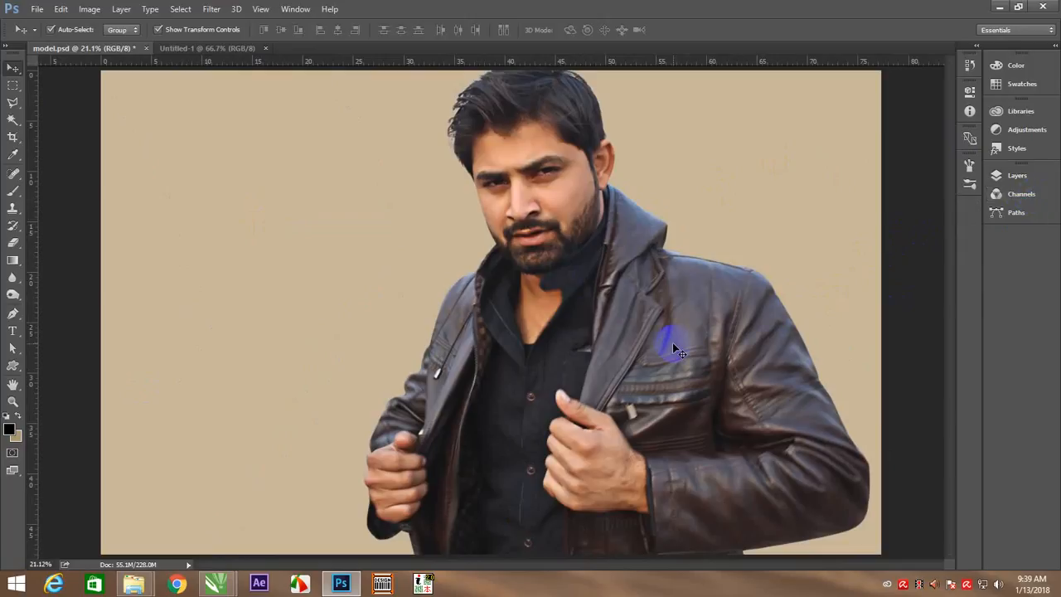
left_click(1015, 175)
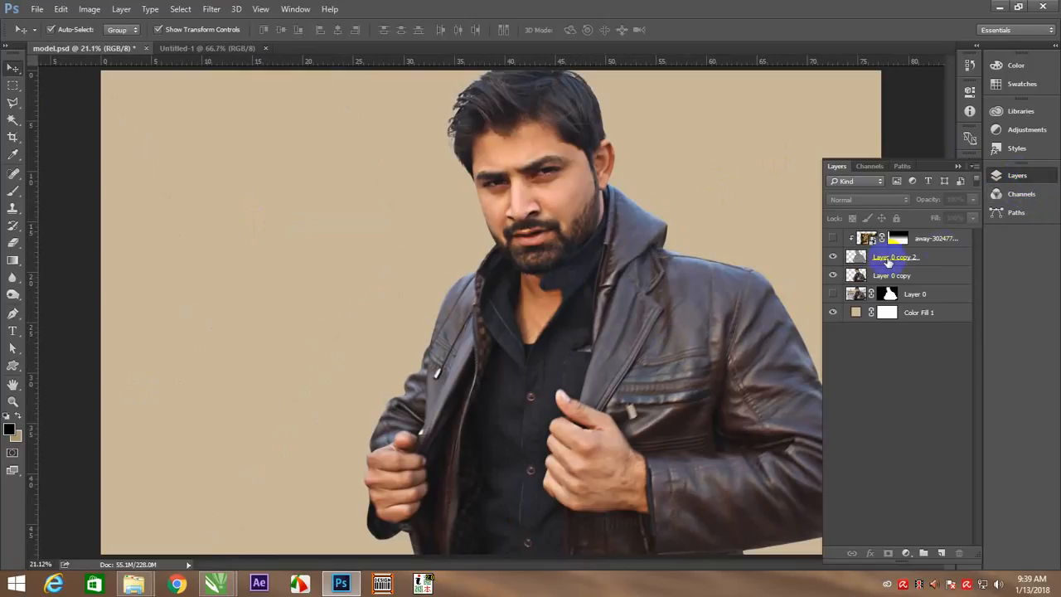
left_click(834, 238)
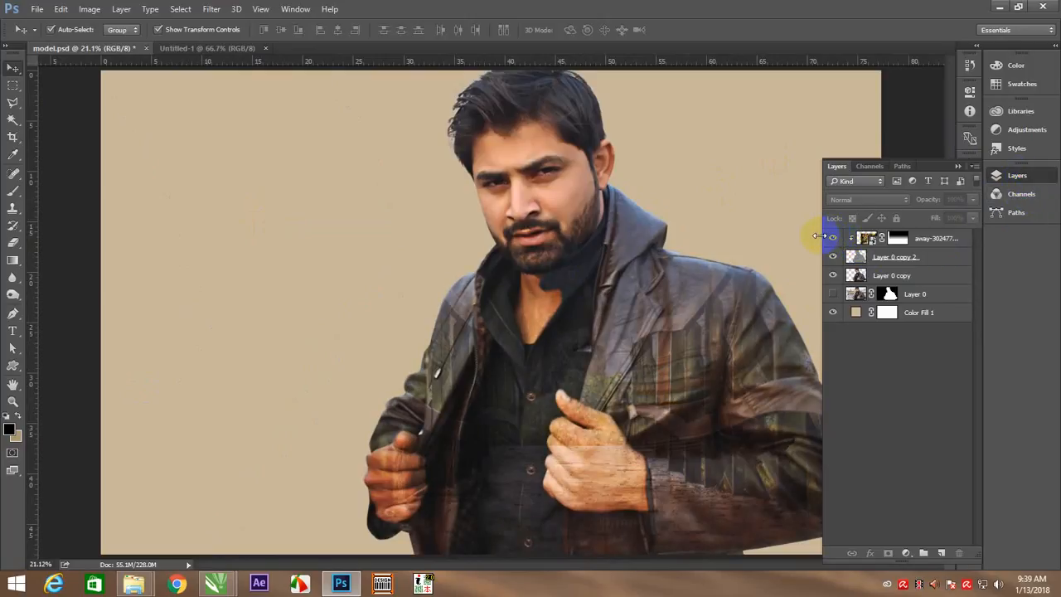
Try to merge the High Pass layer, Layer 0 copy 2, into Layer 0 copy
left_click(935, 255)
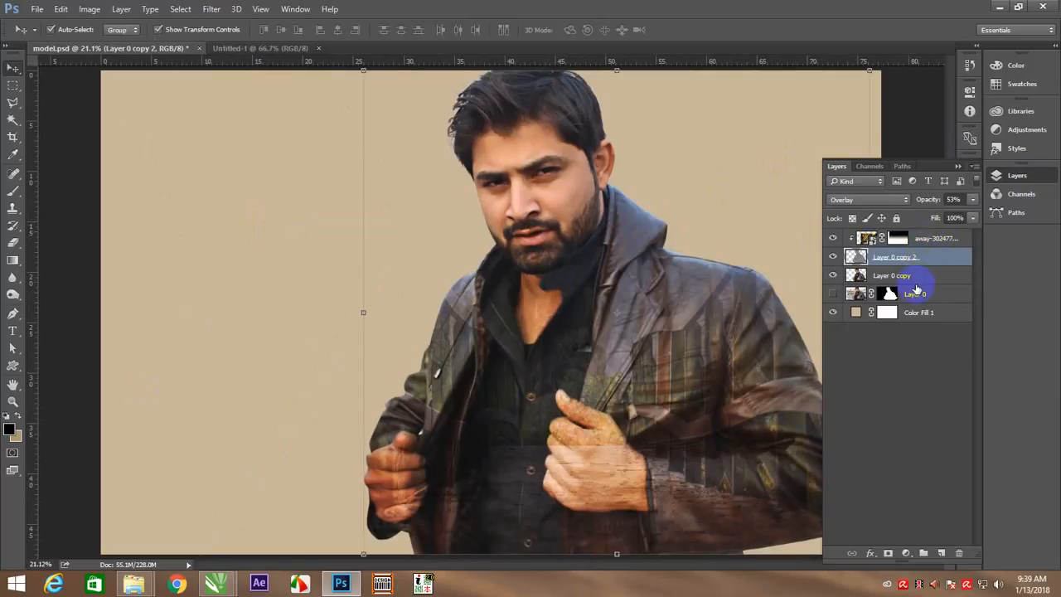
key("ctrl+e")
key("ctrl+z")
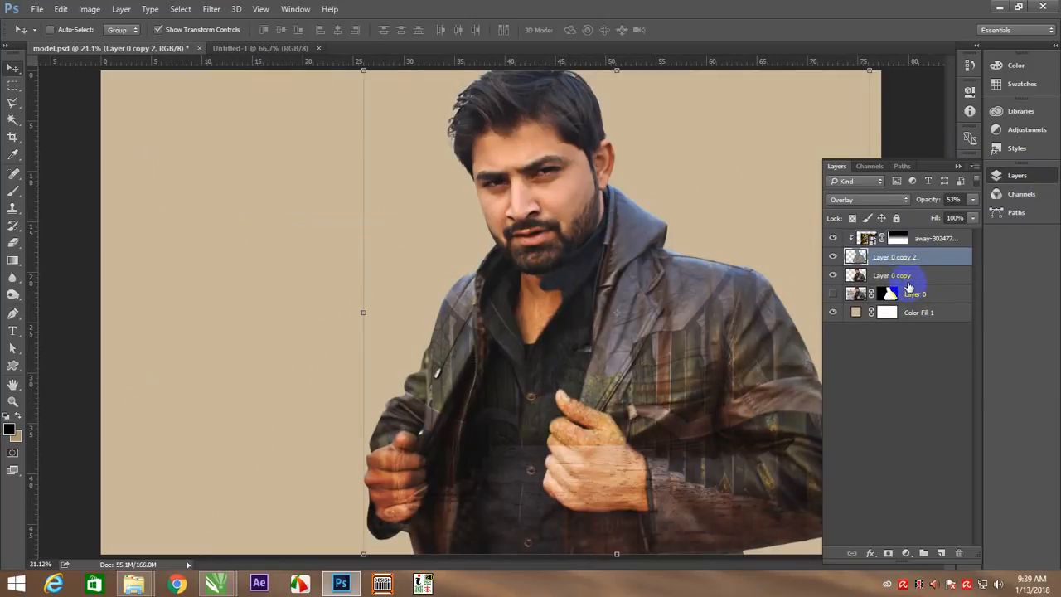
Hide the forest bridge photo layer and select the High Pass layer, Layer 0 copy 2
left_click(899, 274)
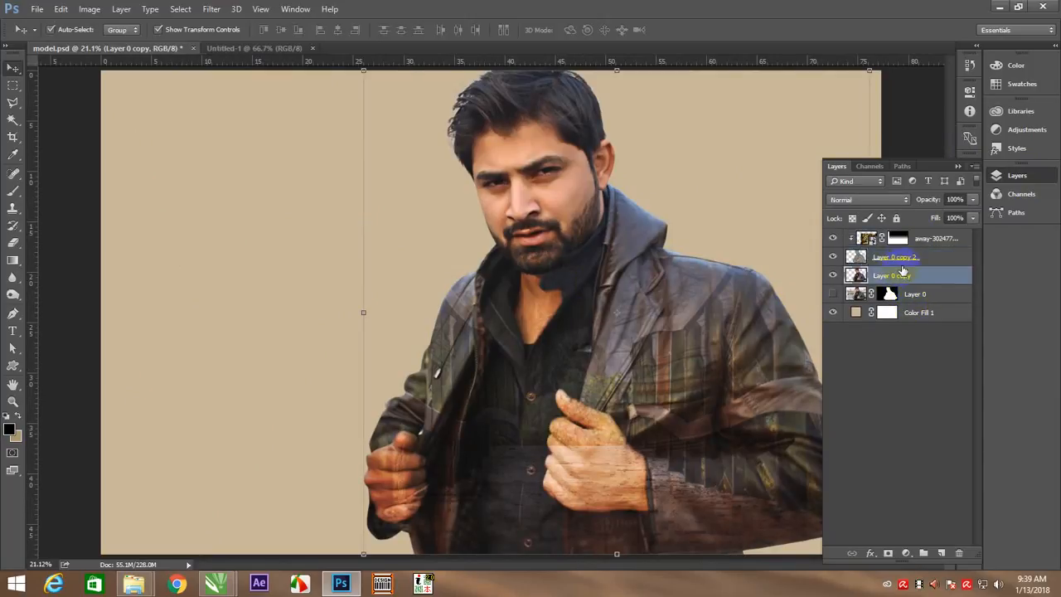
left_click(833, 238)
left_click(886, 258, "shift")
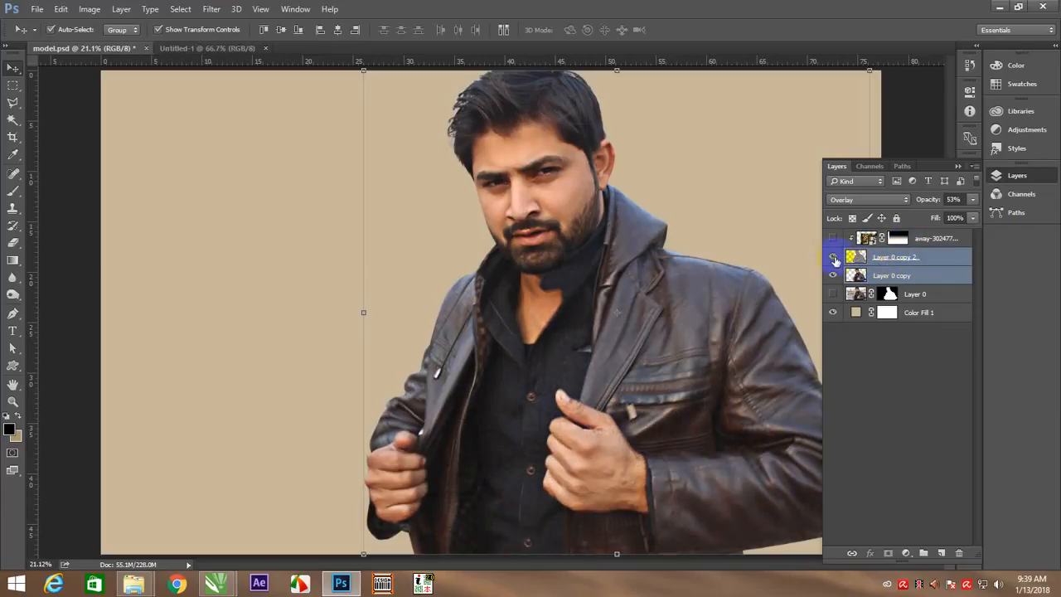
left_click(916, 296)
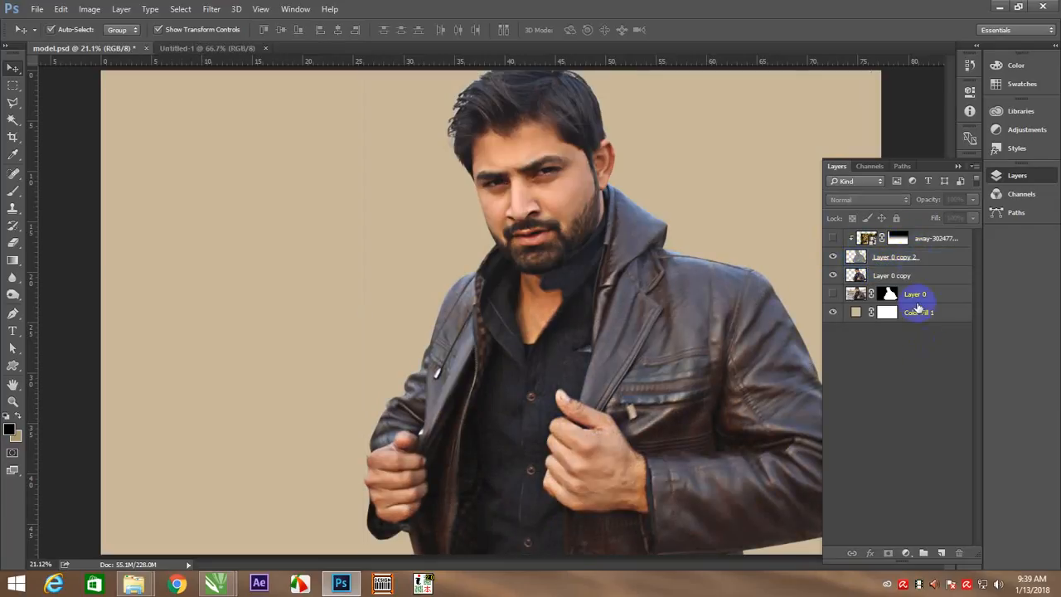
left_click(916, 258)
left_click(922, 277, "shift")
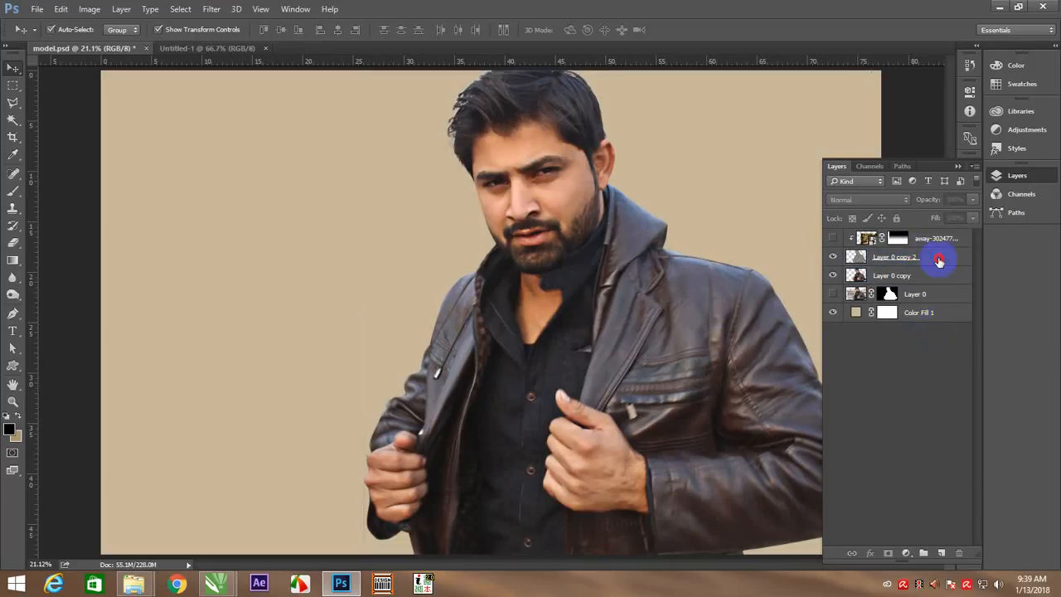
left_click(938, 260, "ctrl")
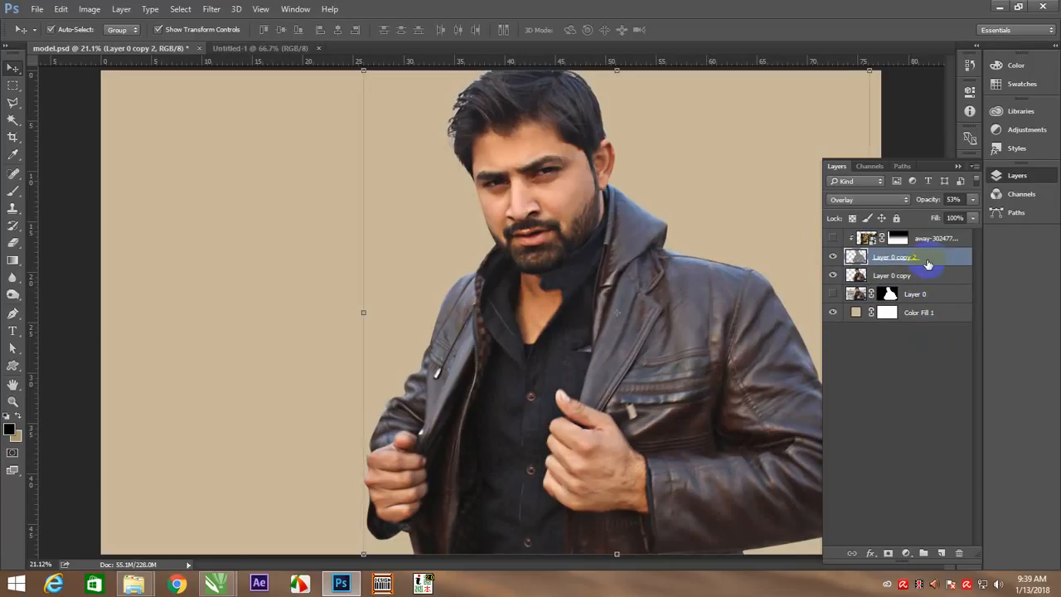
Move the bridge photo layer to the bottom of the stack and merge Layer 0 copy 2 into Layer 0 copy
left_click(937, 239)
left_click_drag(937, 242, 947, 341)
left_click(929, 240)
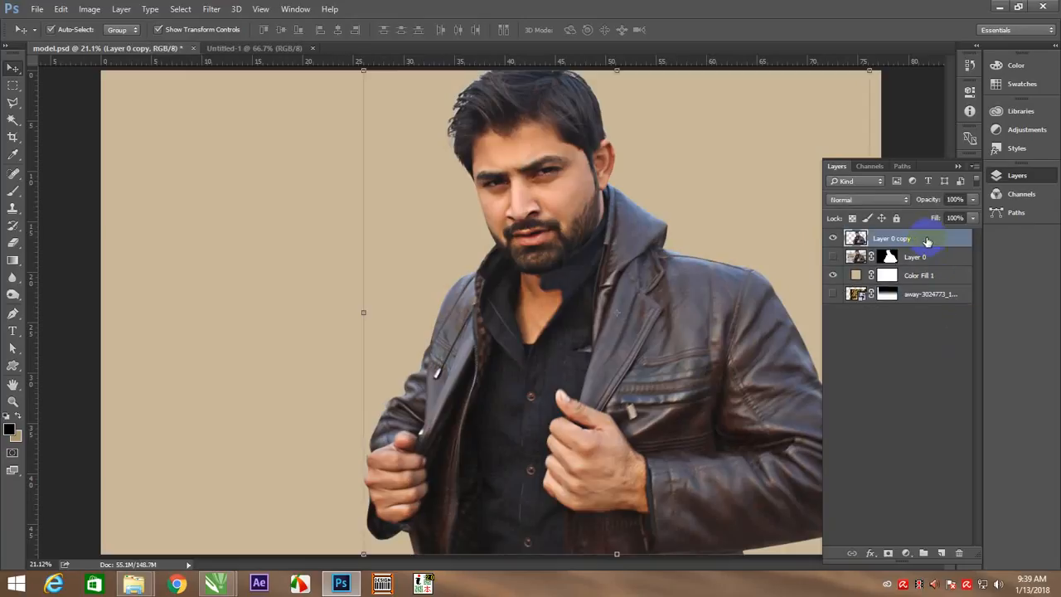
Show the forest bridge photo layer at the top of the stack and clip it to Layer 0 copy
left_click_drag(913, 312, 907, 238)
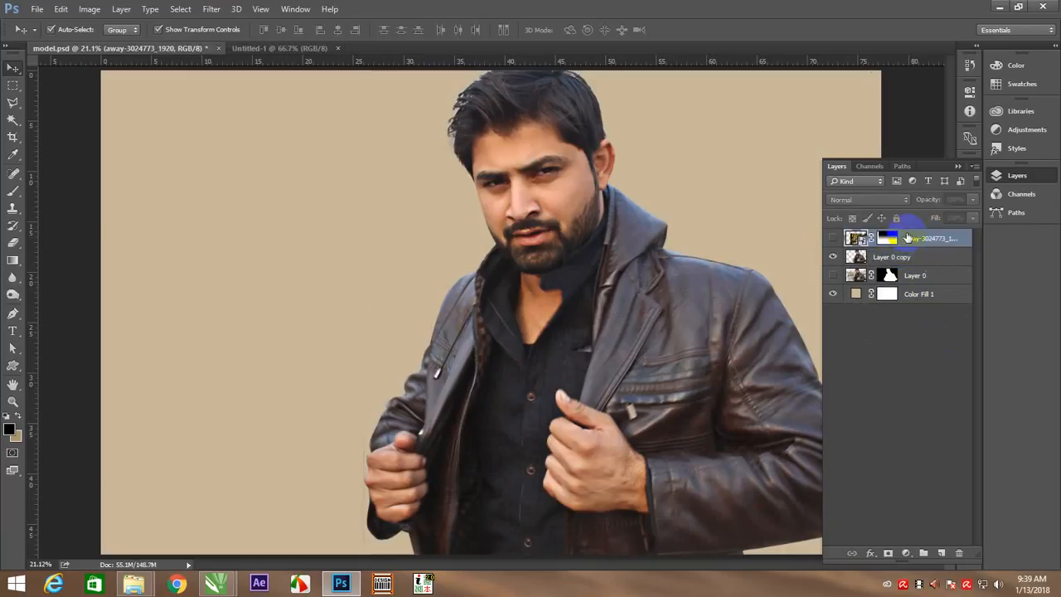
left_click(834, 240)
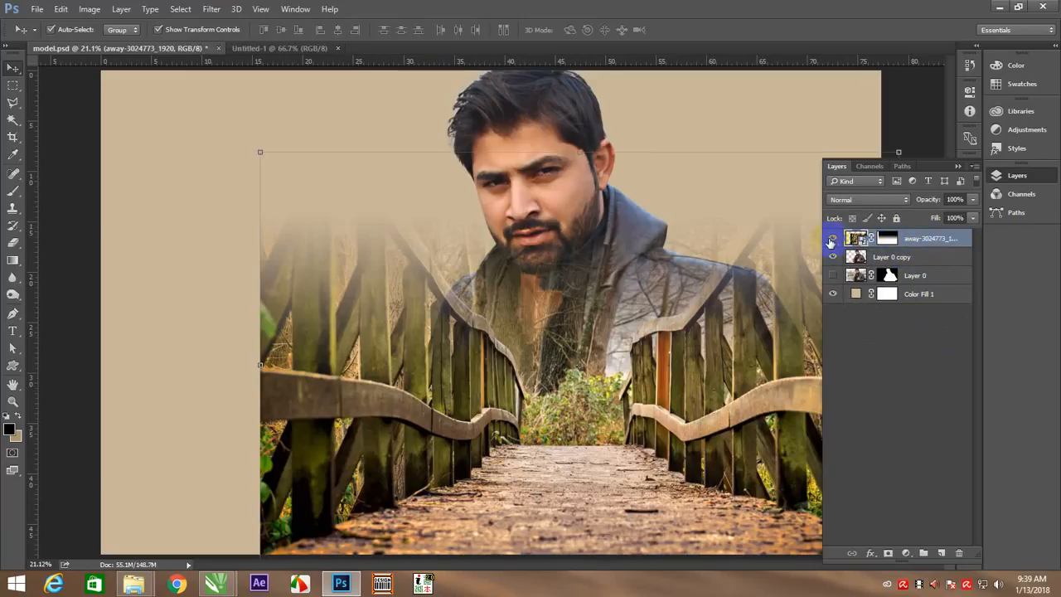
right_click(925, 236)
left_click(707, 352)
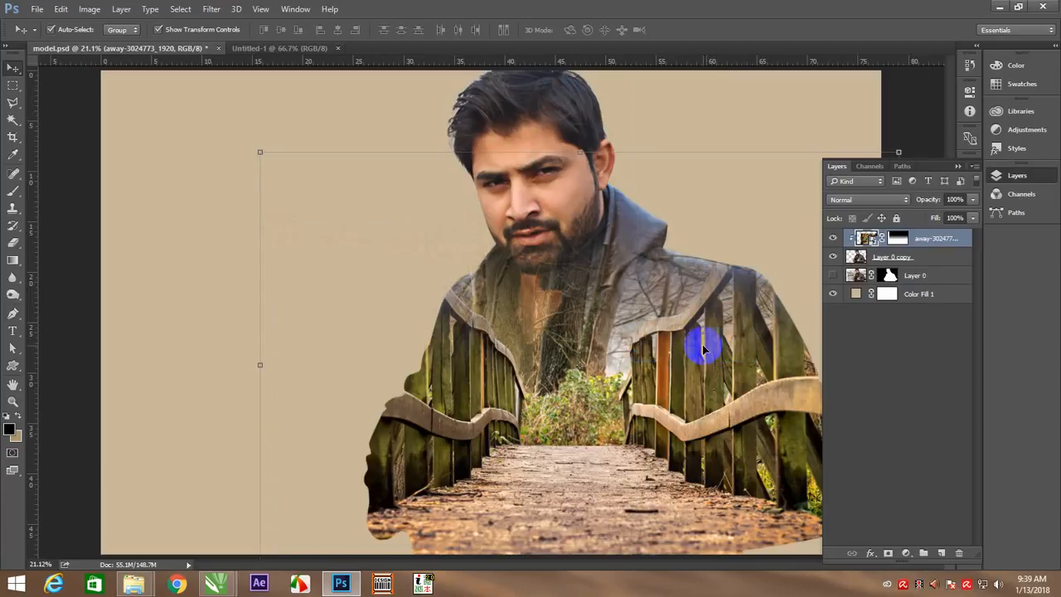
Examine how the clipped bridge photo fits the model's body, both up close and across the whole canvas
right_click(401, 267)
left_click(409, 273)
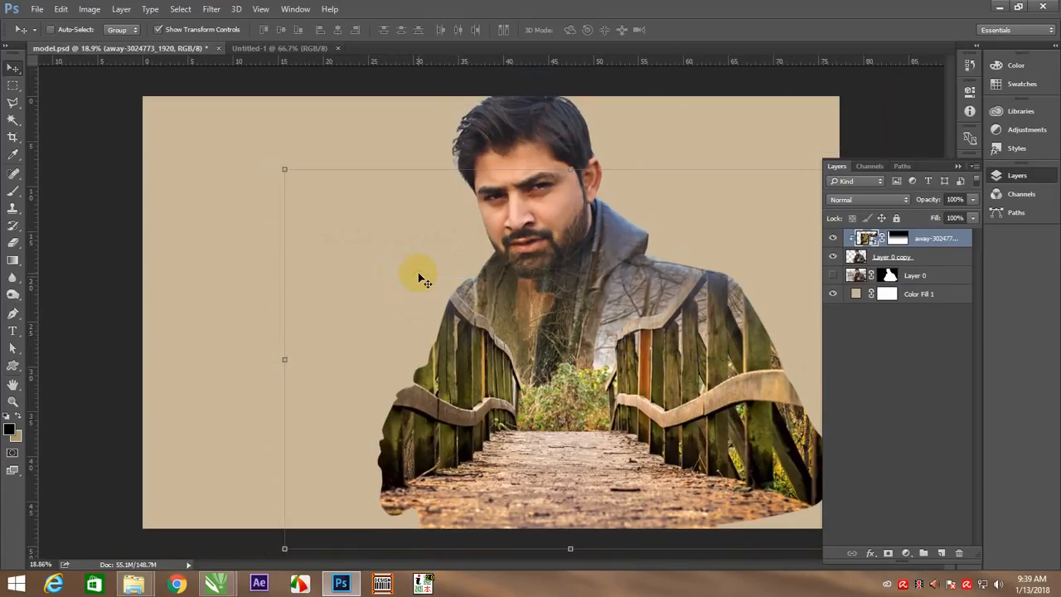
key("ctrl+minus")
left_click(811, 113, "ctrl")
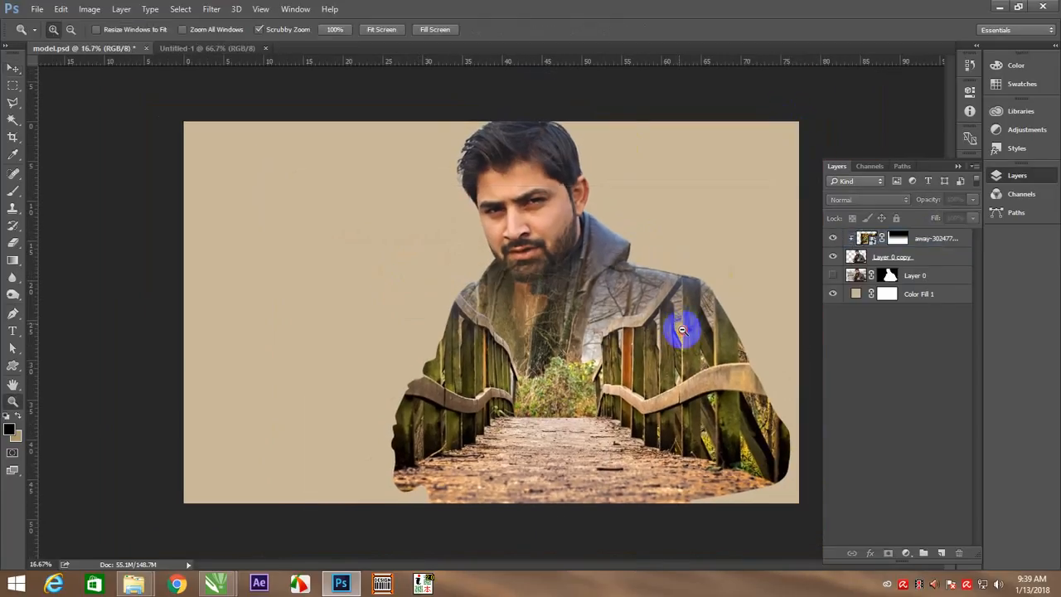
scroll(682, 330, "up", 3)
key("v")
left_click(585, 365)
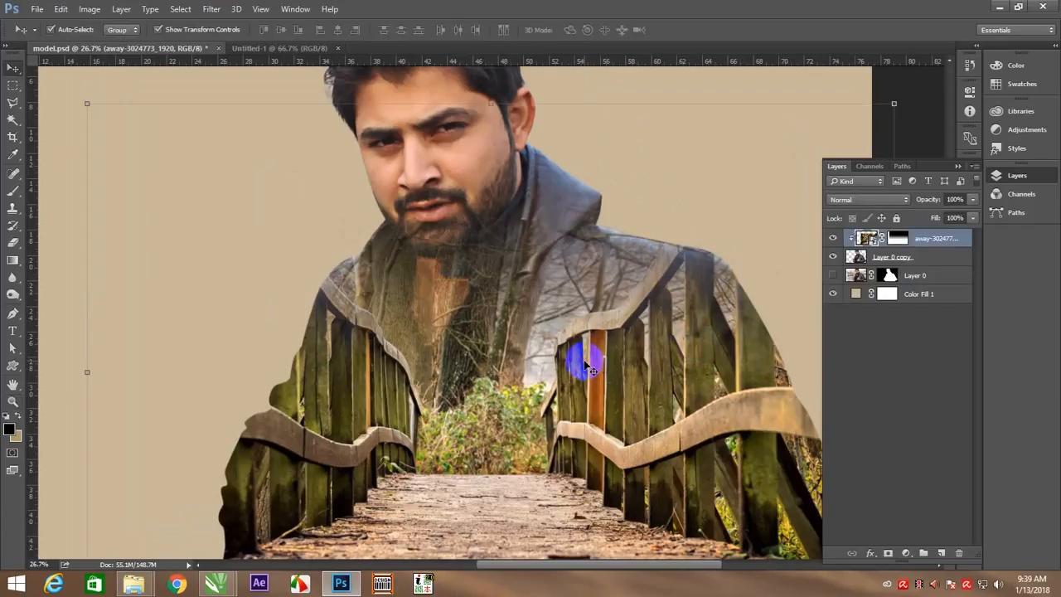
scroll(590, 364, "down", 2)
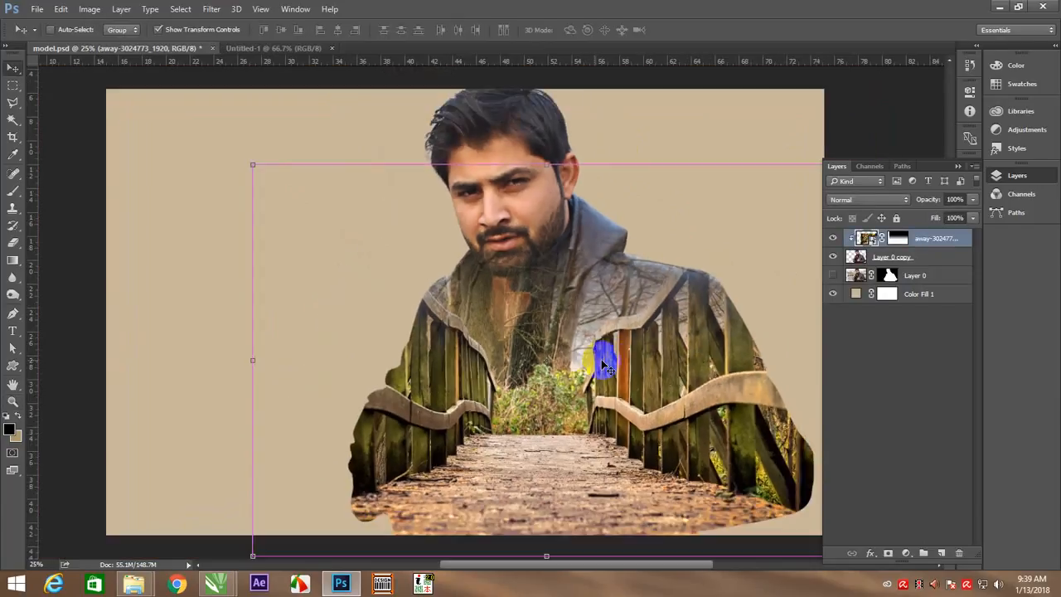
key("ctrl+minus")
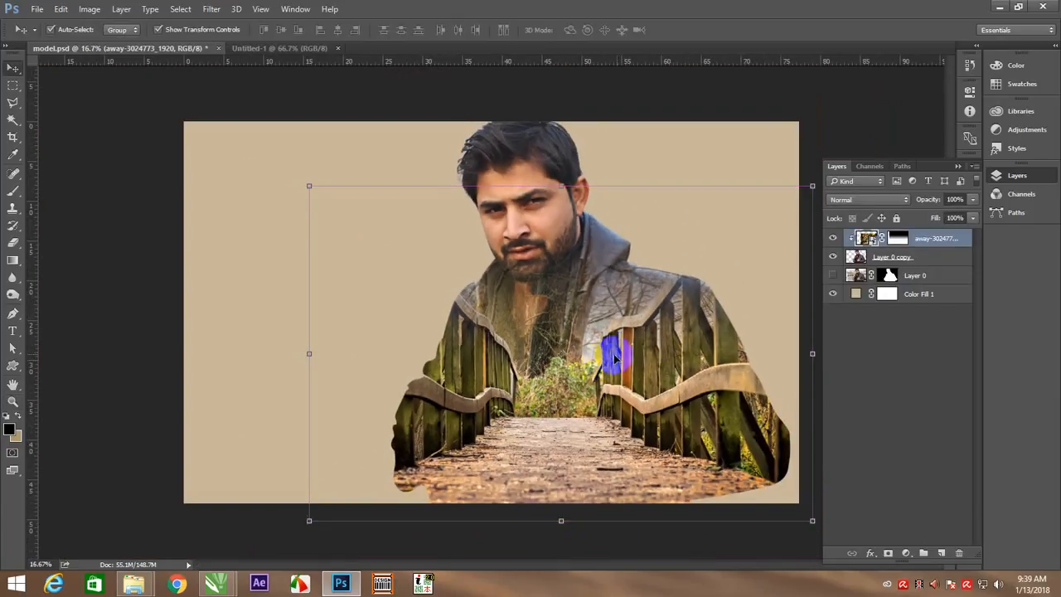
Add a layer mask to Layer 0 copy
left_click(872, 414)
left_click(897, 240)
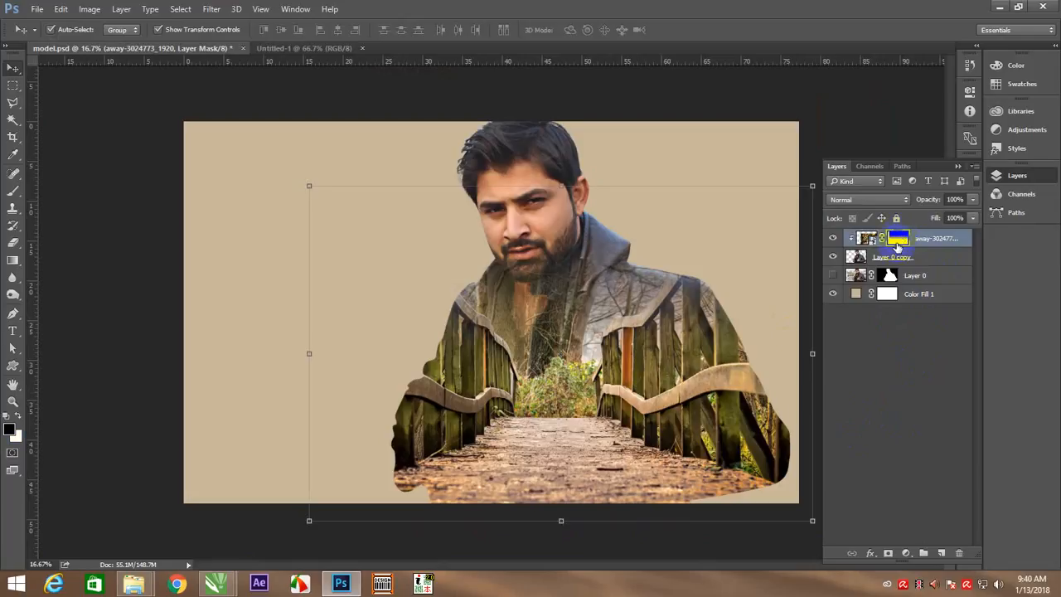
left_click(891, 258)
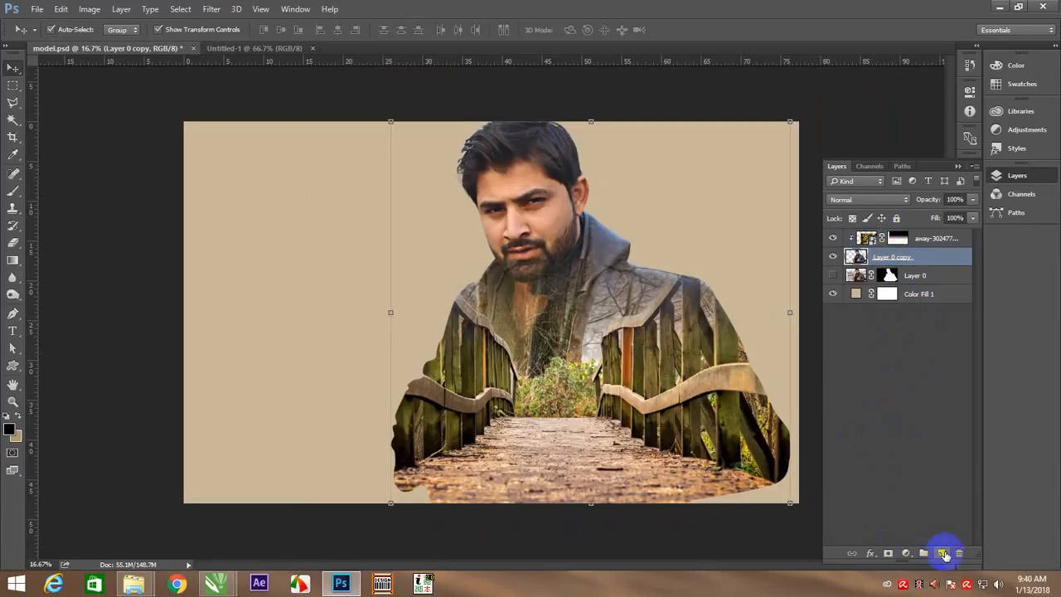
left_click(888, 553)
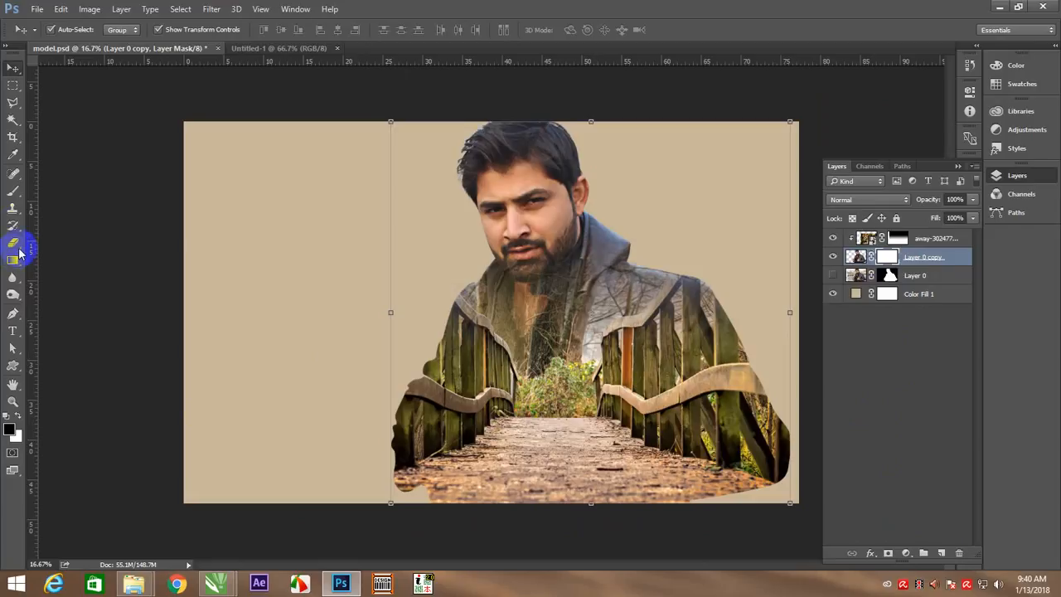
Paint black on the Layer 0 copy mask with the splatter brush at 75% opacity, fading the figure's lower left corner and bottom edge
left_click(12, 191)
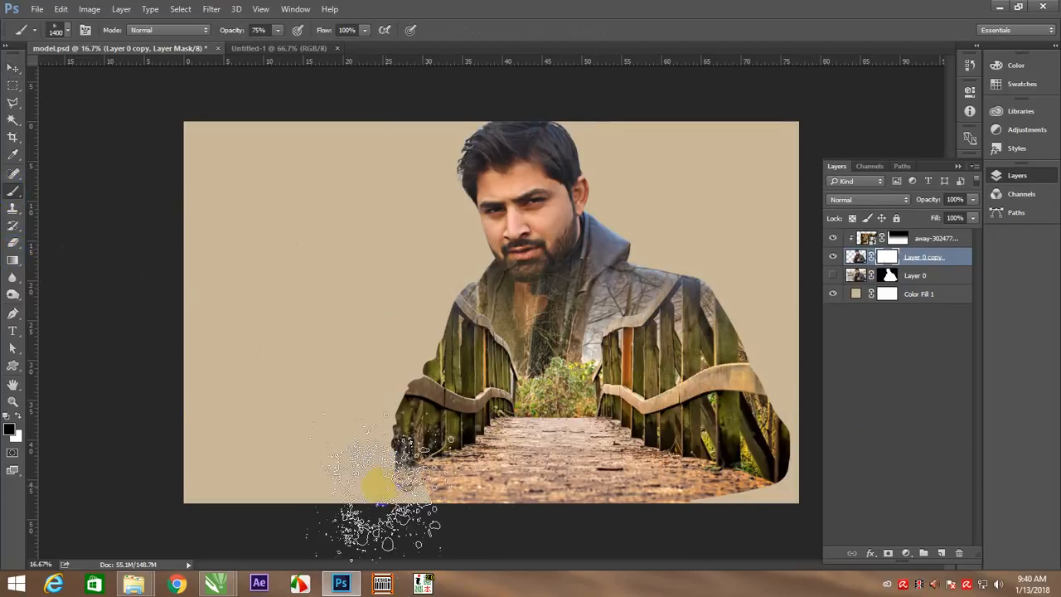
mouse_move(386, 485)
left_mouse_down()
mouse_move(449, 474)
mouse_move(286, 500)
left_mouse_up()
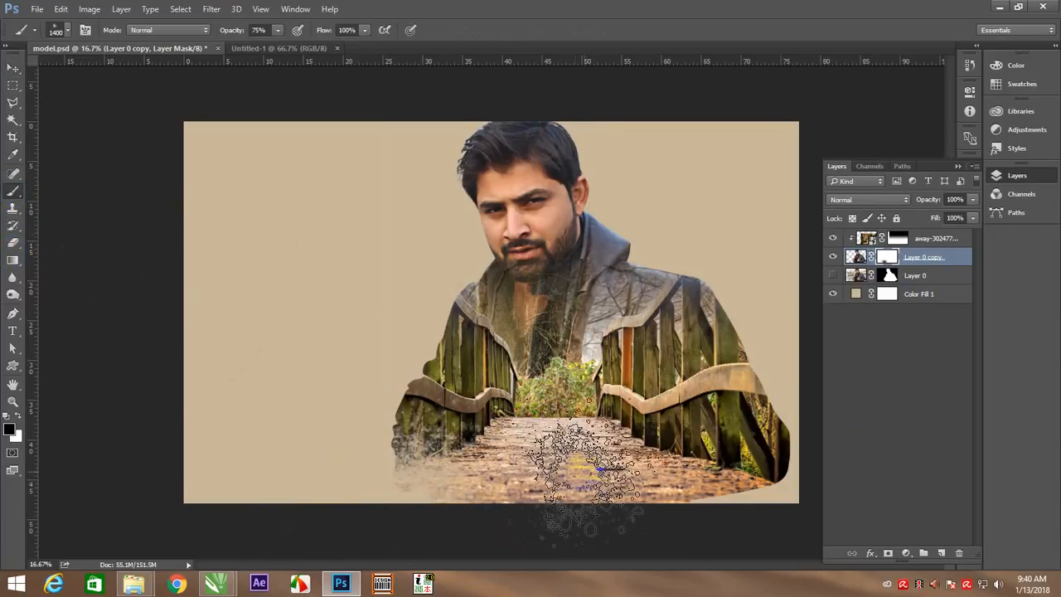
key("bracketleft")
key("bracketleft")
key("bracketleft")
key("bracketleft")
mouse_move(419, 504)
left_mouse_down()
mouse_move(429, 514)
mouse_move(548, 519)
mouse_move(505, 522)
mouse_move(786, 491)
mouse_move(730, 509)
mouse_move(805, 506)
mouse_move(800, 481)
left_mouse_up()
key("bracketleft")
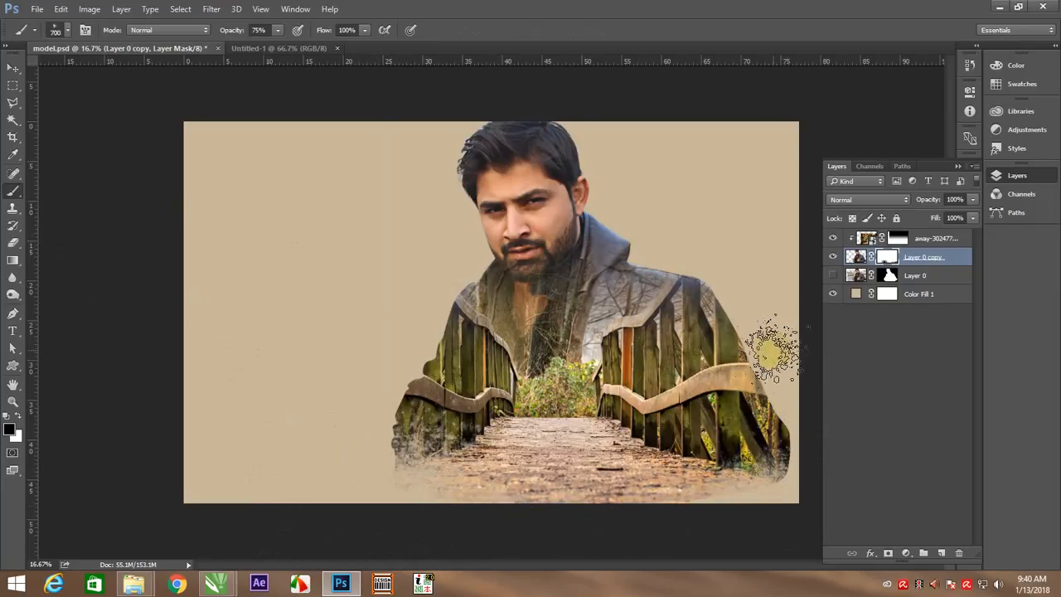
Enlarge the splatter brush to 1000 px and break up the outer edge of the figure's right-hand sleeve on the mask
key("bracketright")
key("bracketright")
key("bracketright")
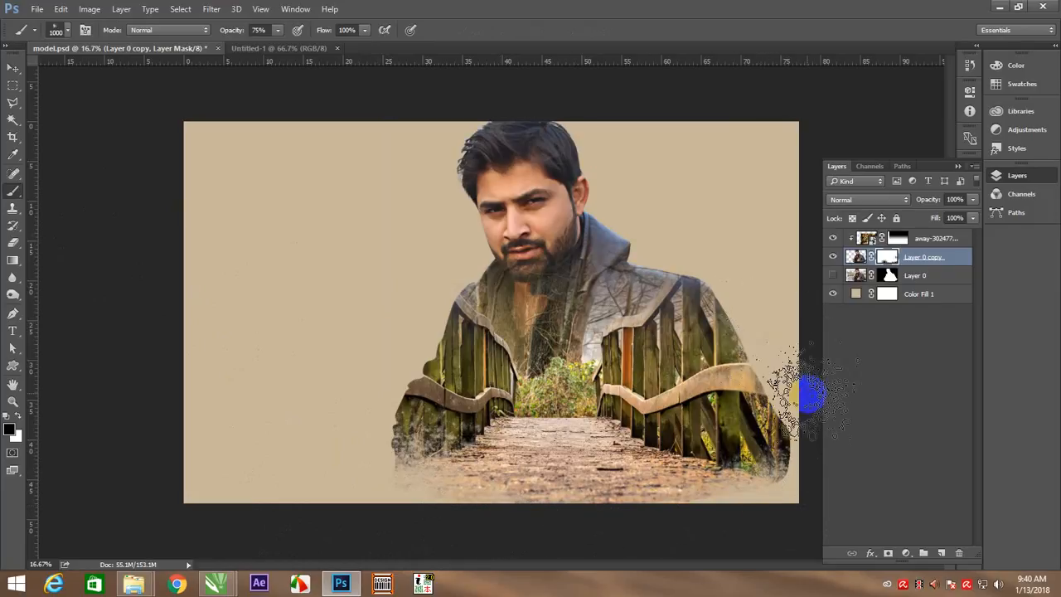
key("ctrl+minus")
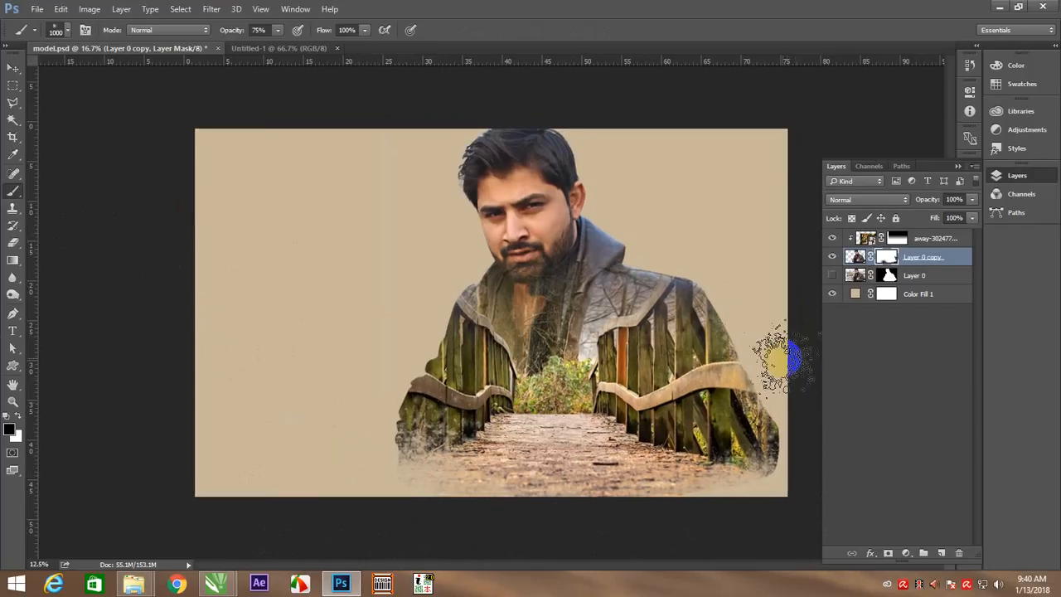
key("ctrl+minus")
key("z")
left_click_drag(704, 351, 734, 380)
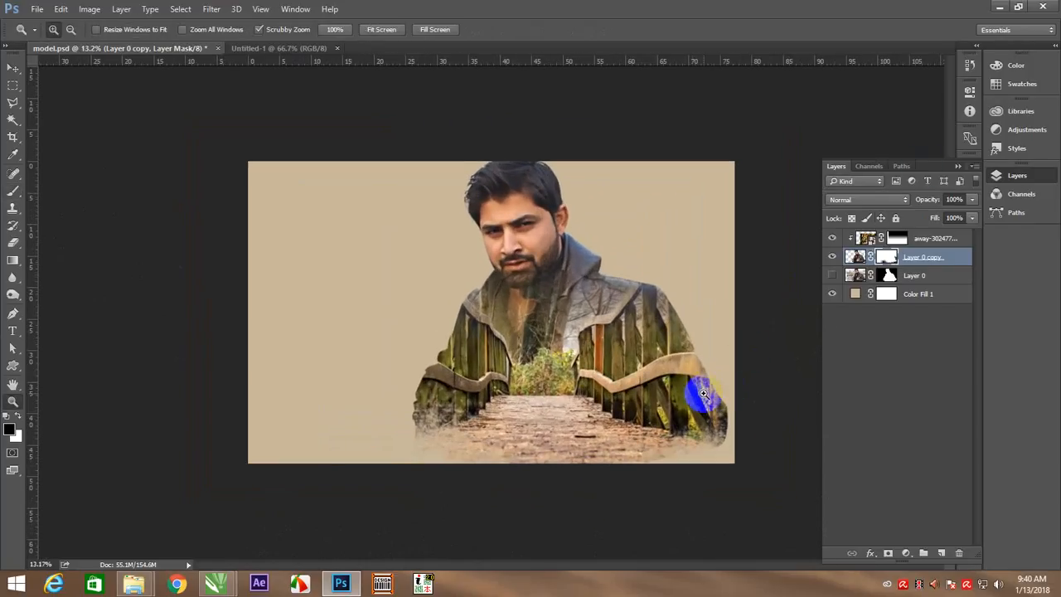
key("b")
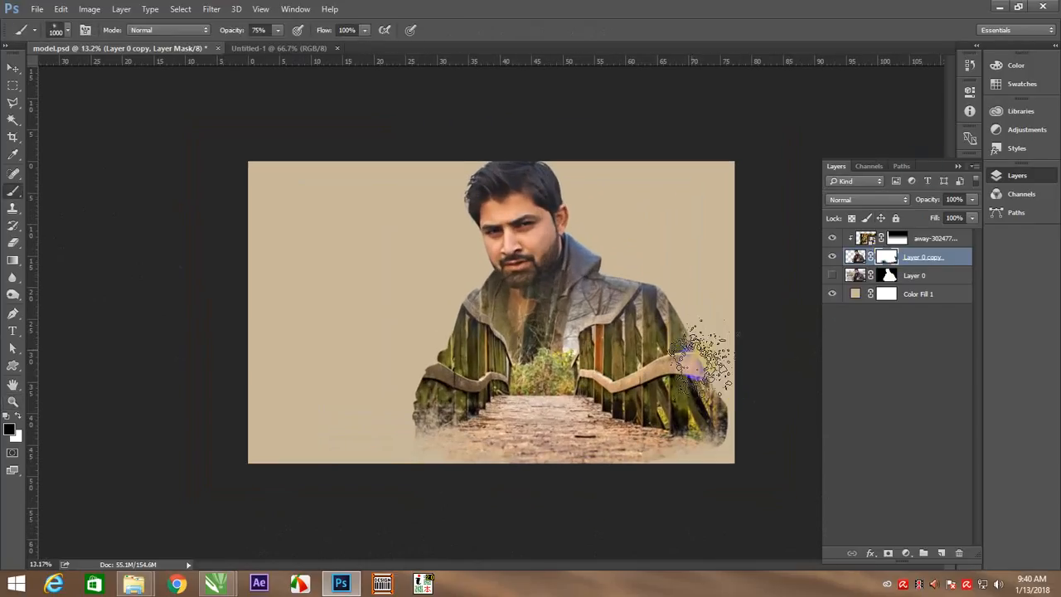
left_click(739, 403)
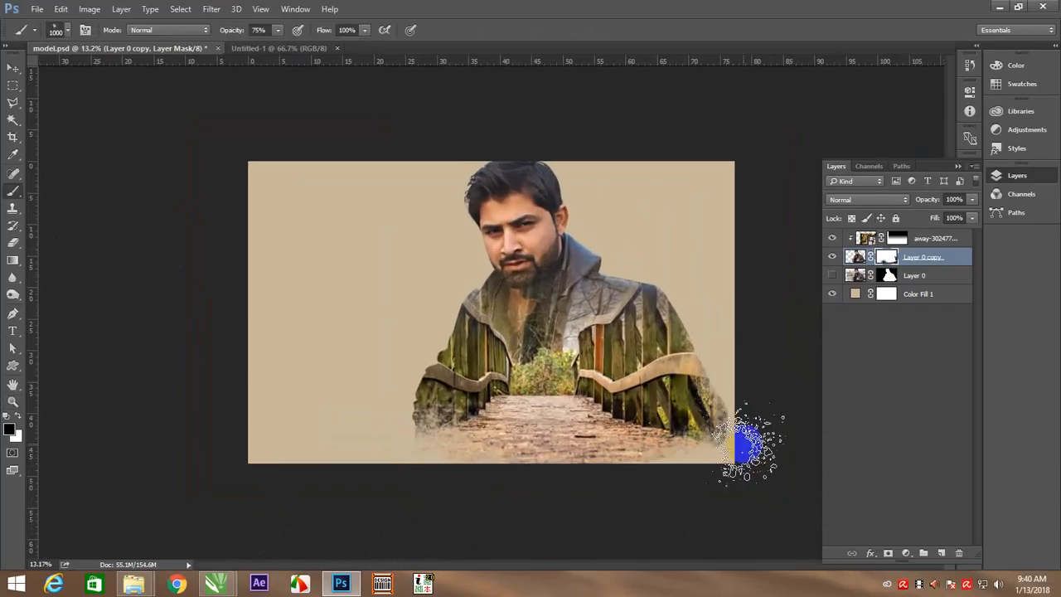
Switch to the 337 px smoky brush tip and enlarge it to 800 px
right_click(402, 314)
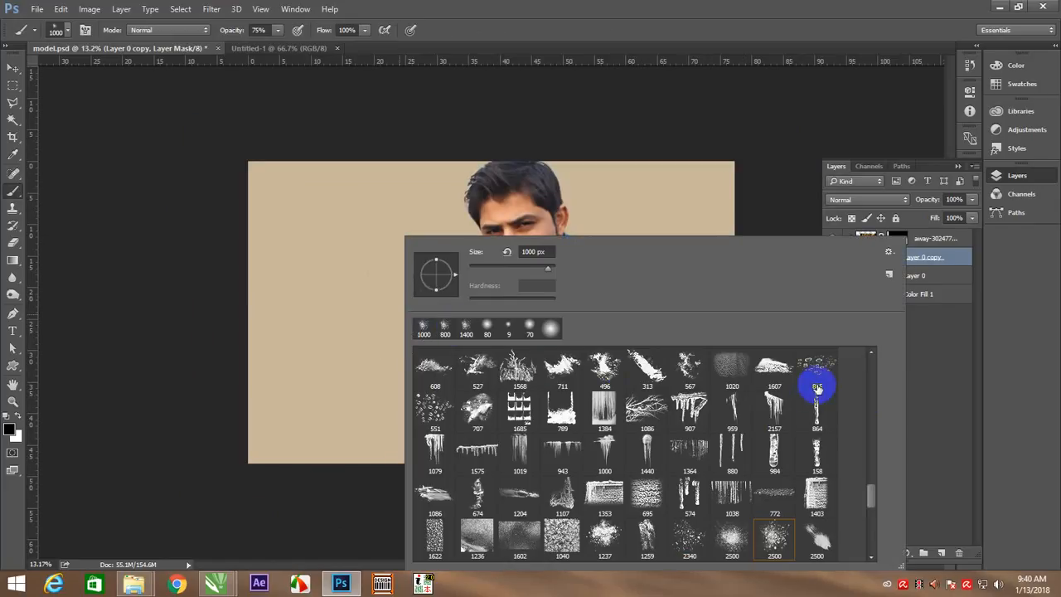
left_click_drag(871, 500, 871, 521)
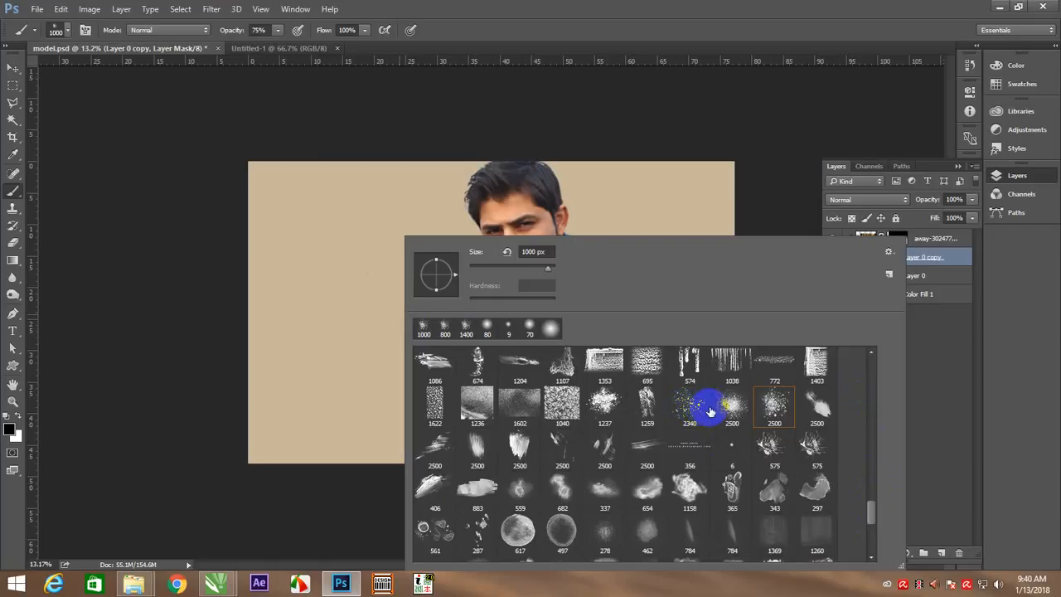
left_click(602, 490)
left_click(287, 296)
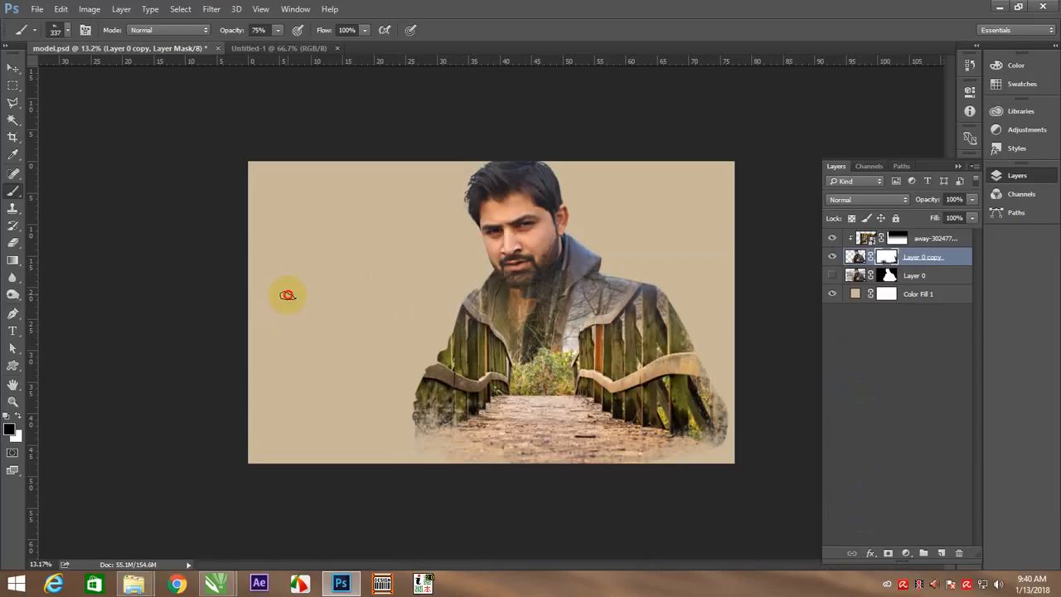
key("]")
key("]")
key("]")
key("]")
key("]")
key("]")
key("]")
key("]")
key("]")
key("]")
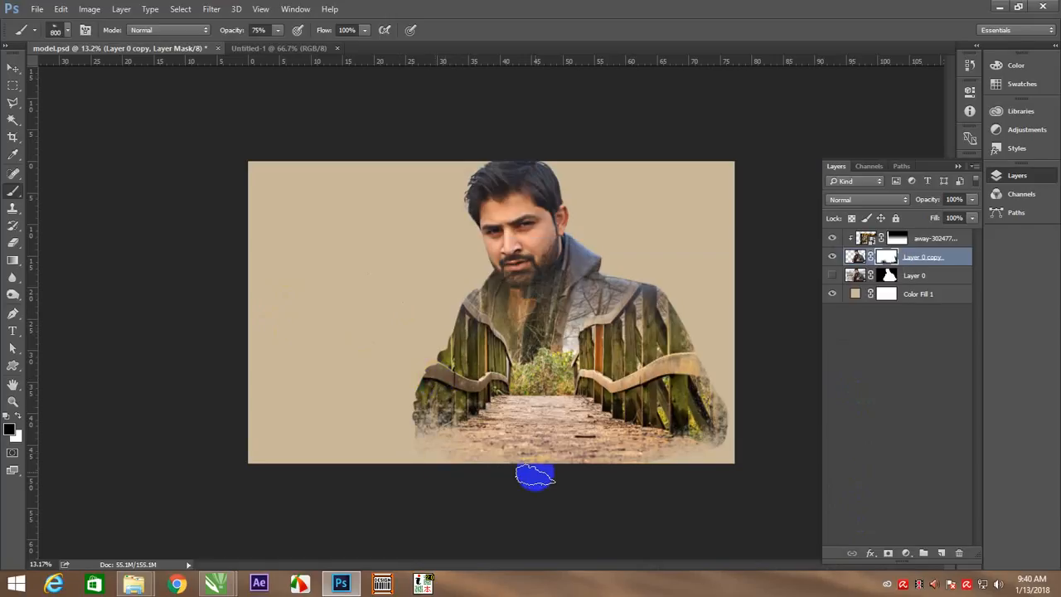
Enlarge the brush to 1300 px and paint on the mask to fade the bottom edge and the outer edges of both shoulders
left_click(454, 464)
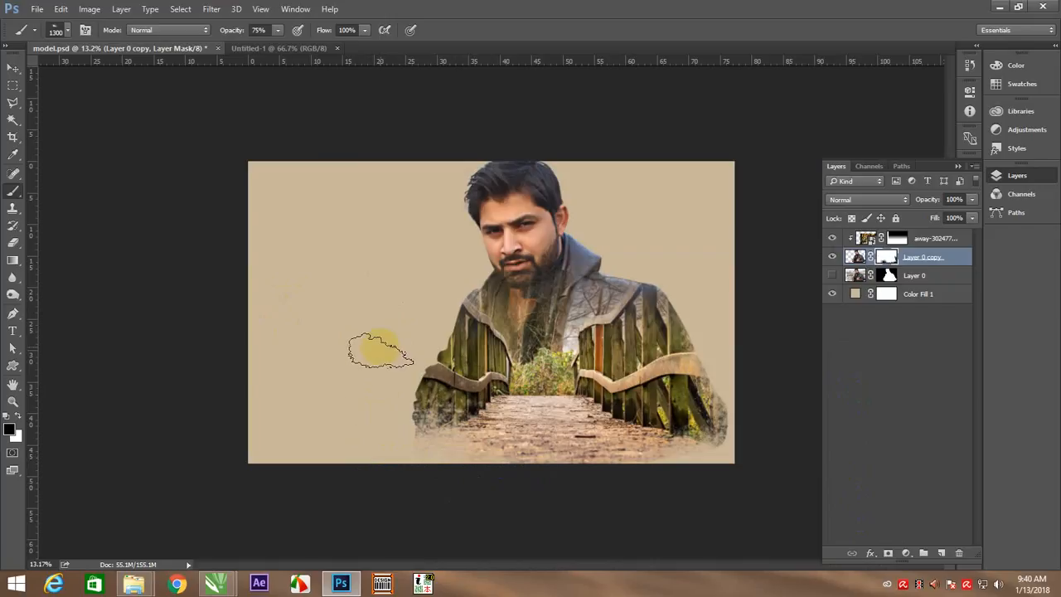
left_click(426, 290)
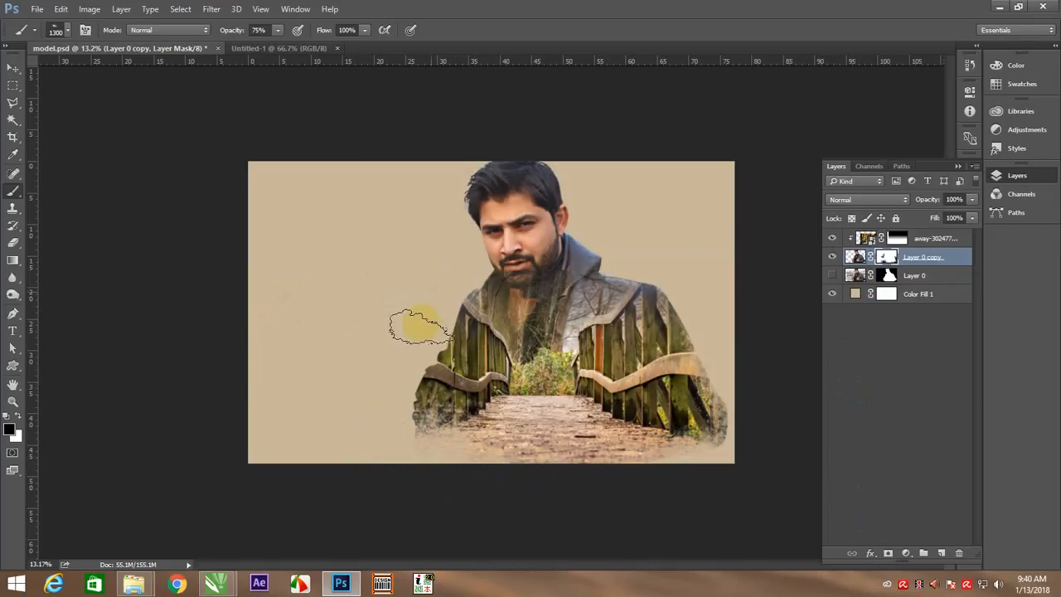
left_click(422, 311)
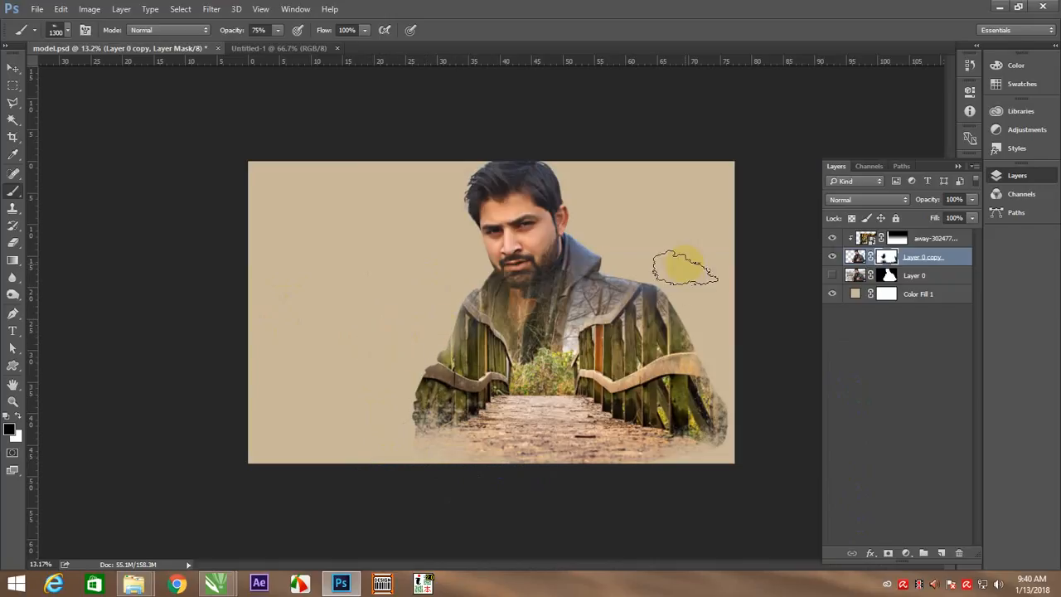
left_click_drag(635, 260, 698, 294)
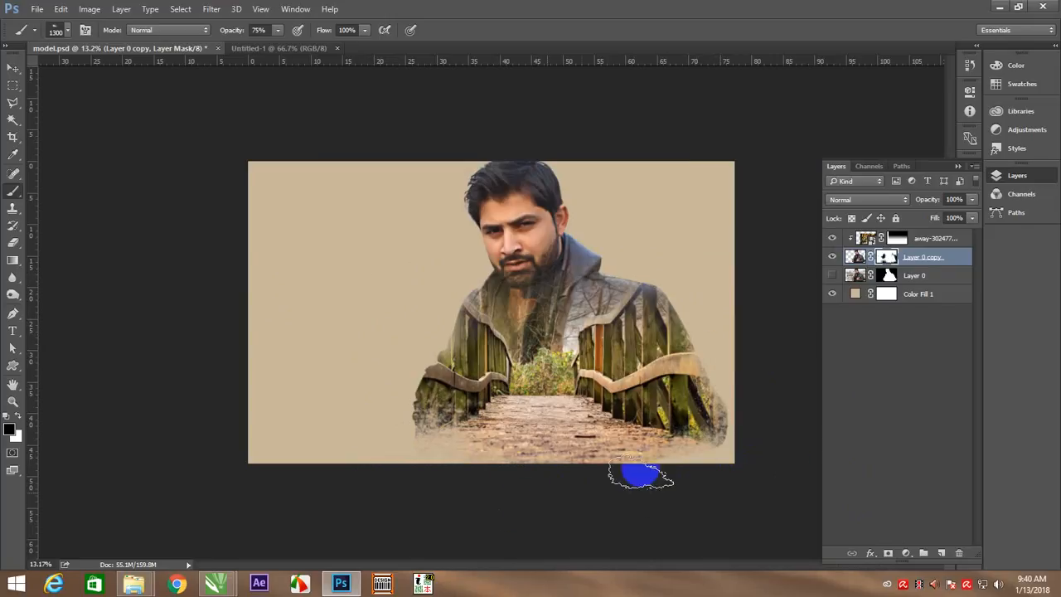
Finish fading the figure's bottom edge on the Layer 0 copy mask with the 1300 px smoky brush
left_click(493, 479)
key("v")
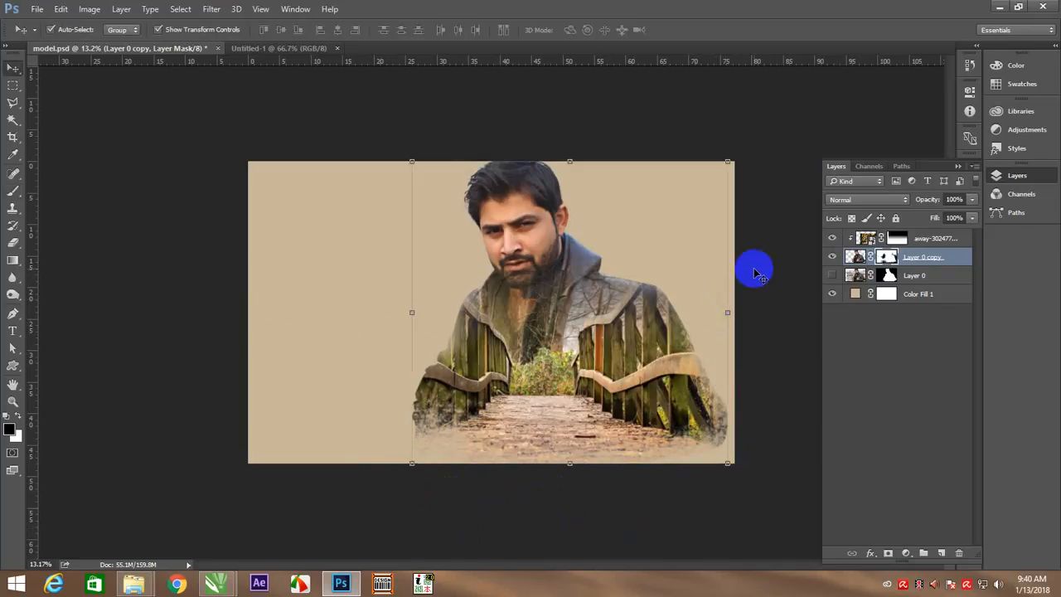
right_click(585, 303)
left_click(610, 314)
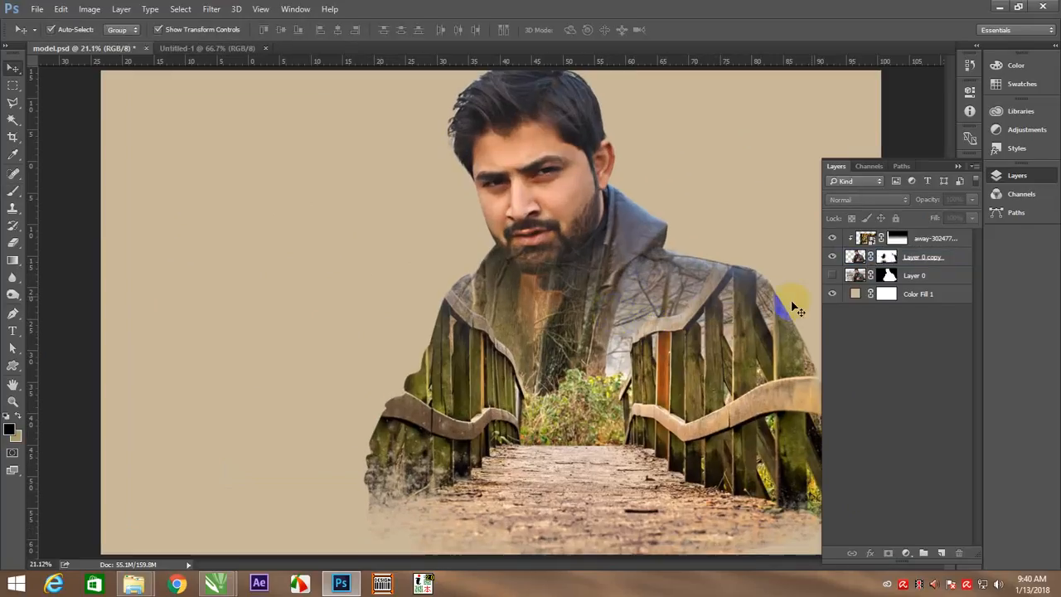
Add a Color Balance adjustment clipped to the bridge photo, with midtones Cyan–Red at +1 and Yellow–Blue at -8
left_click(910, 247)
left_click(907, 552)
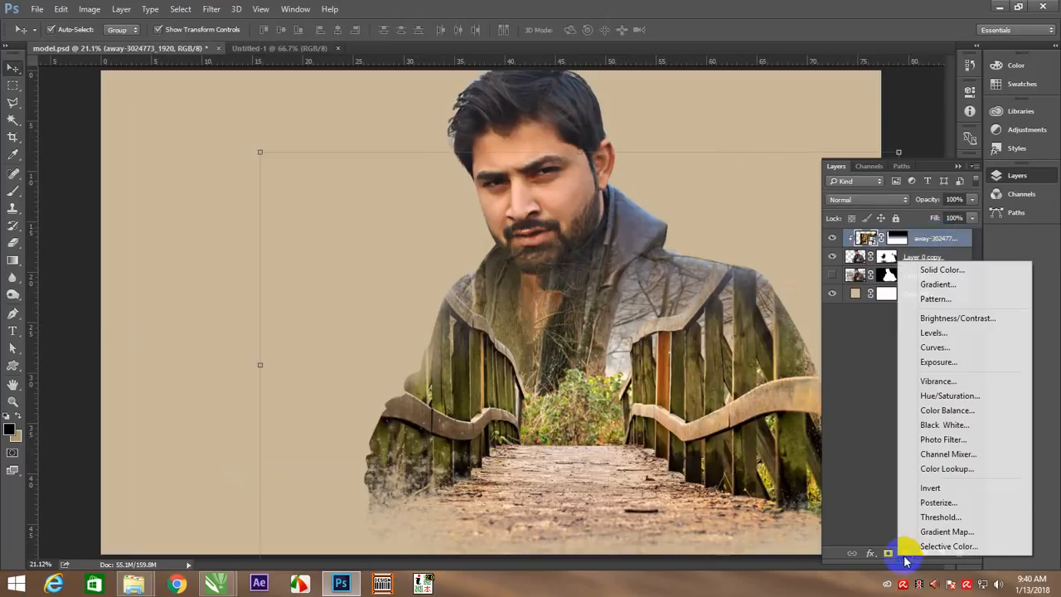
left_click(945, 409)
left_click(851, 307)
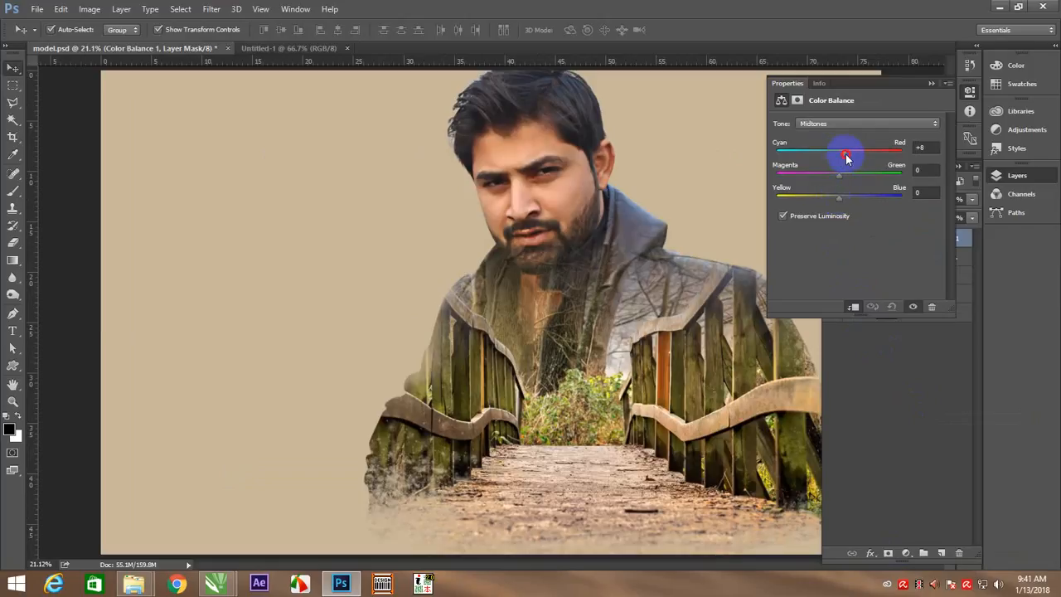
left_click_drag(857, 157, 832, 158)
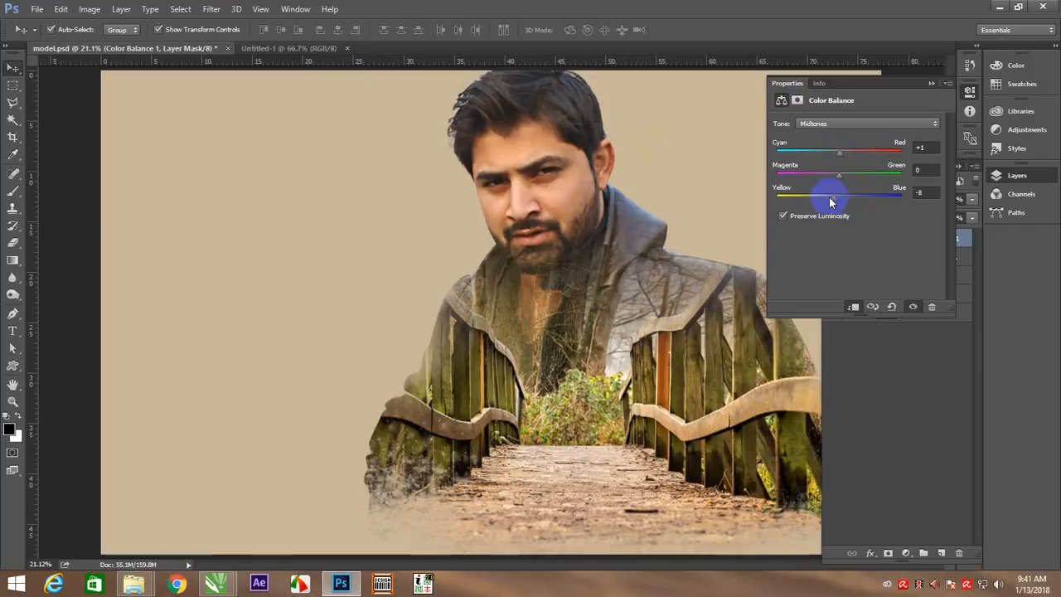
left_click(930, 83)
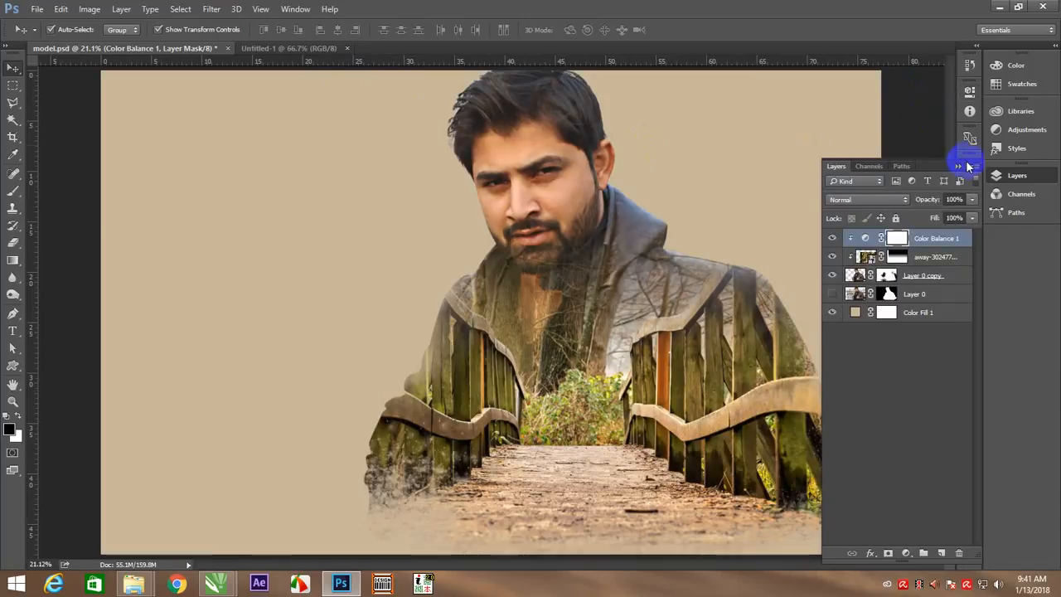
left_click(928, 130)
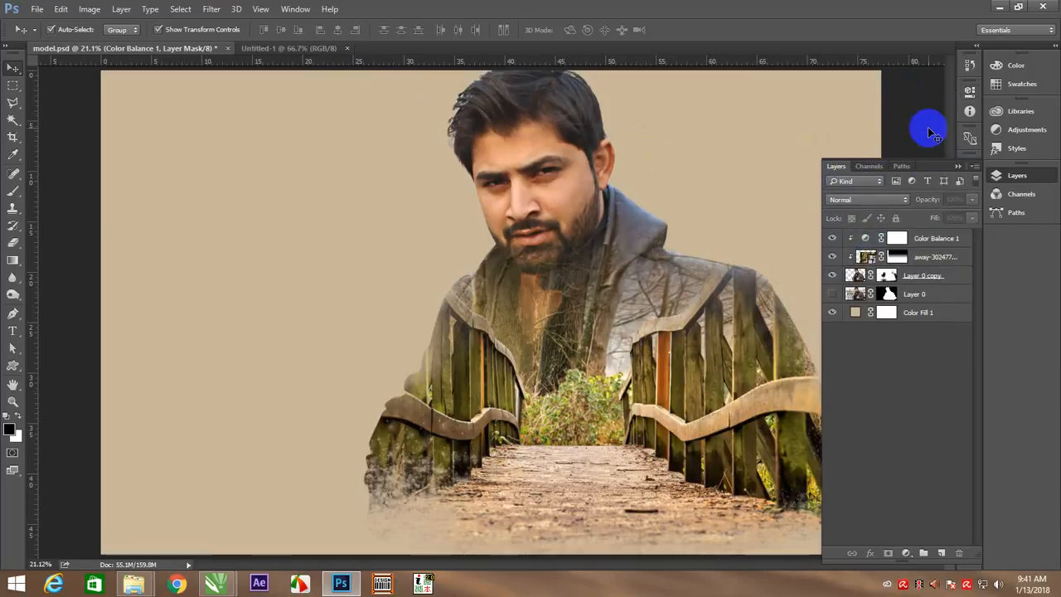
Add an empty layer above Color Fill 1, then make Layer 0 visible with its mask active
left_click(923, 312)
left_click(938, 551)
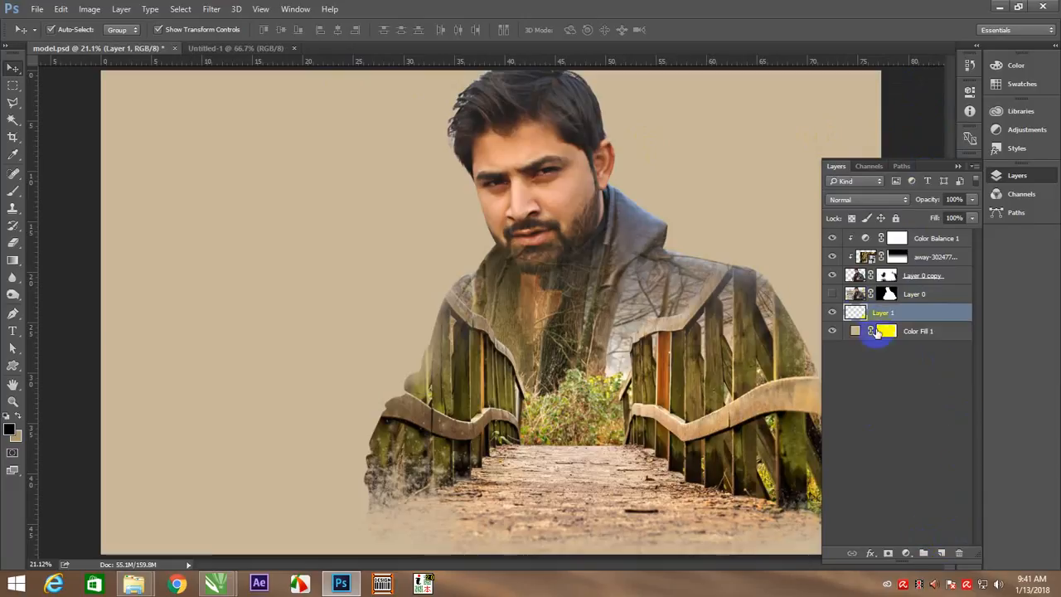
left_click(862, 296)
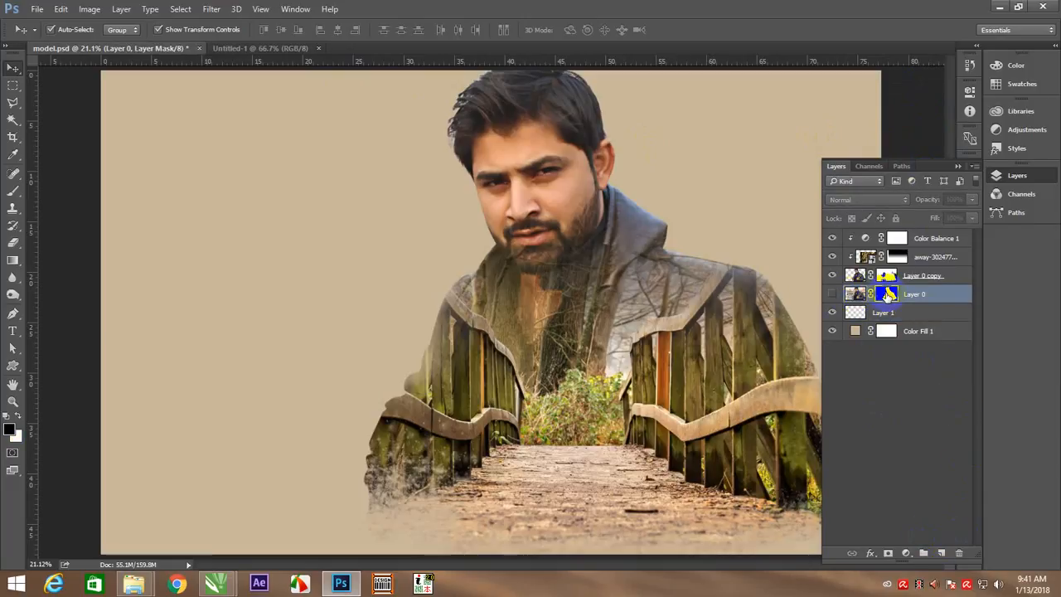
left_click(833, 295)
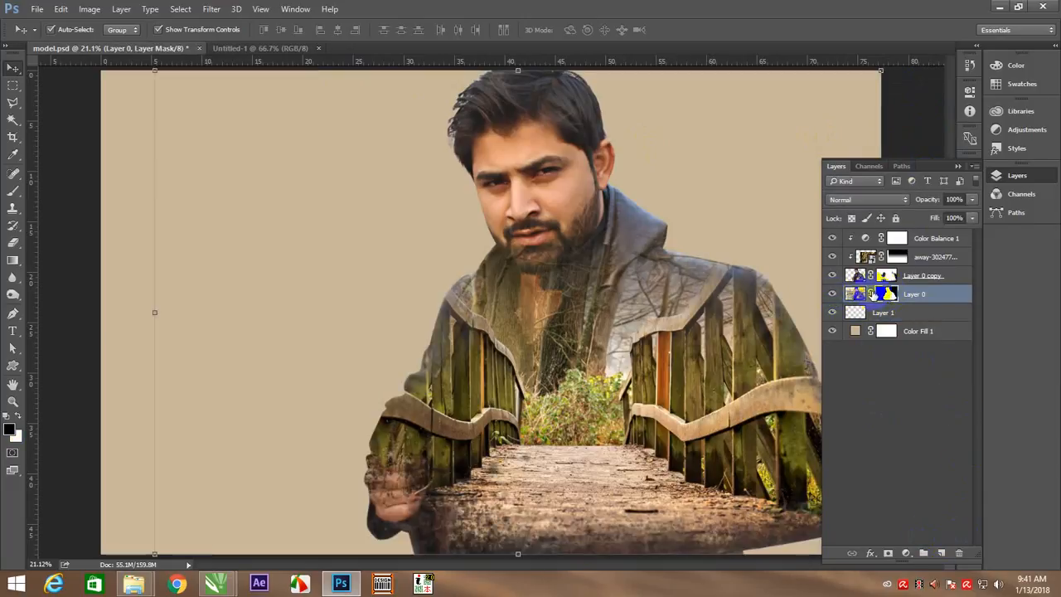
Enlarge the smoky brush to 1900 px and paint black on Layer 0's mask to fade the hand and the figure's bottom edge
key("b")
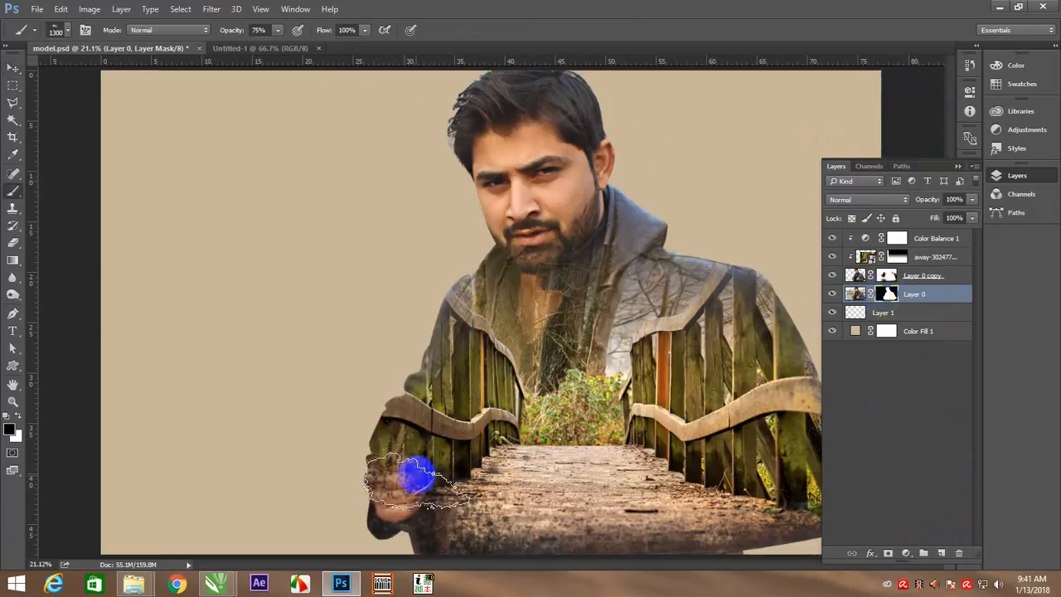
mouse_move(439, 514)
left_mouse_down()
mouse_move(404, 512)
mouse_move(396, 529)
mouse_move(509, 548)
mouse_move(413, 552)
mouse_move(518, 553)
mouse_move(430, 529)
mouse_move(457, 530)
left_mouse_up()
key("bracketright")
key("bracketright")
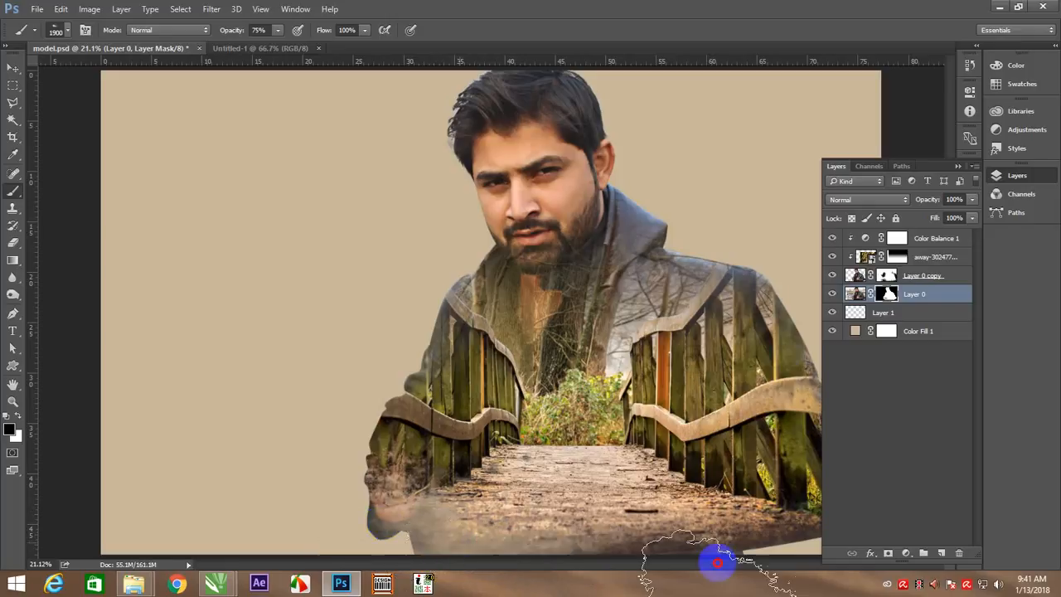
key("ctrl+minus")
key("ctrl+minus")
key("ctrl+minus")
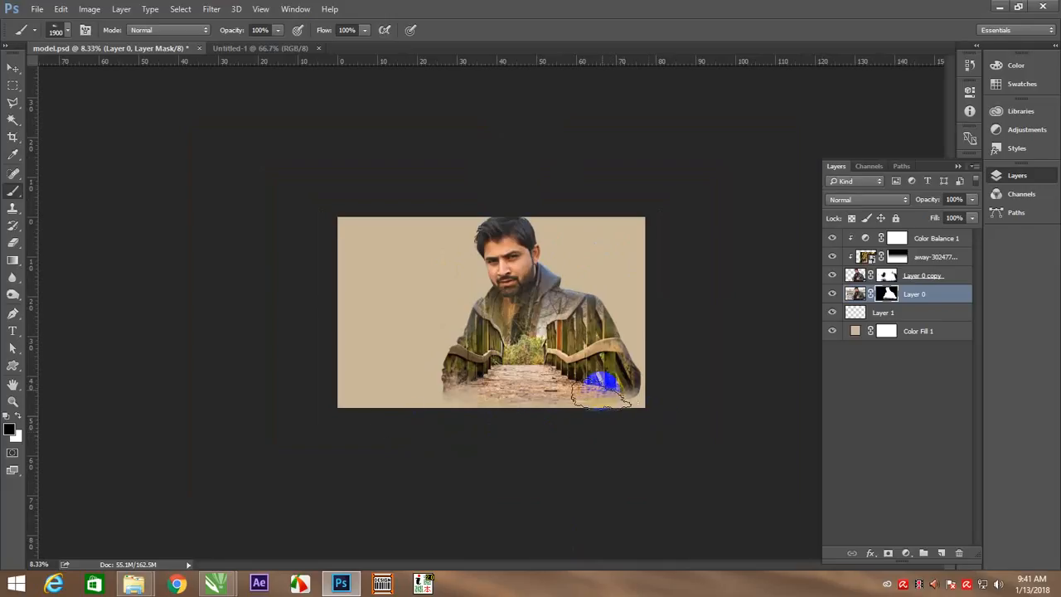
key("v")
right_click(598, 323)
left_click(640, 328)
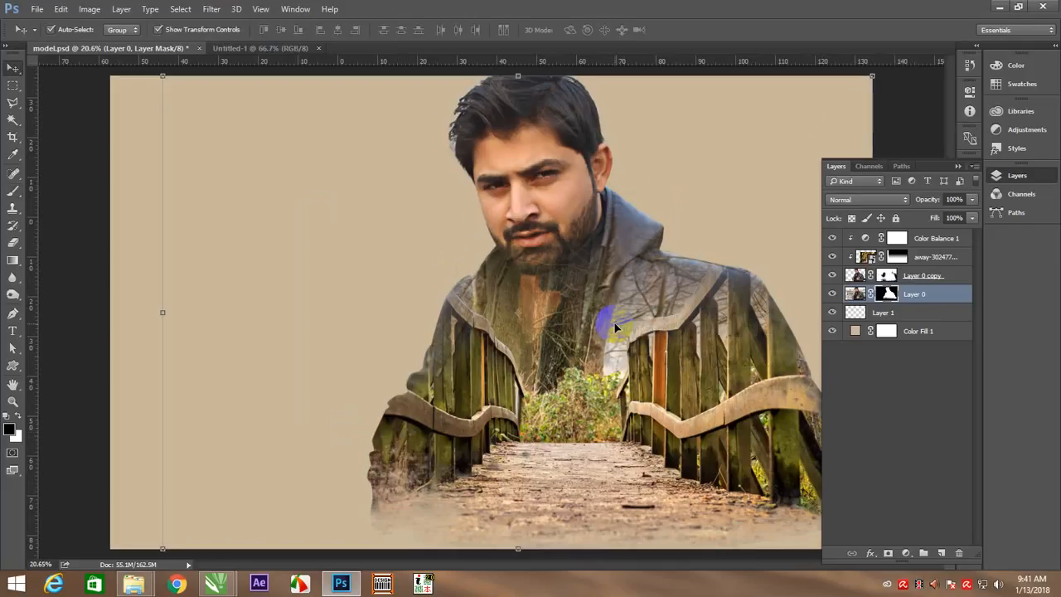
Switch to the 1400 px splatter brush with white as the painting colour, undoing the test dab on the left shoulder
key("b")
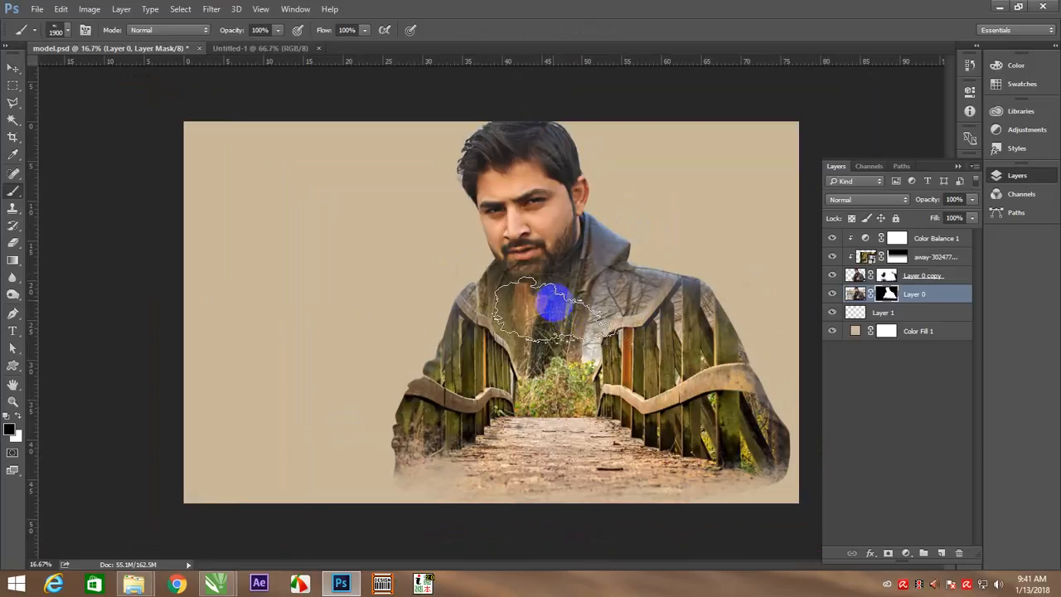
right_click(573, 307)
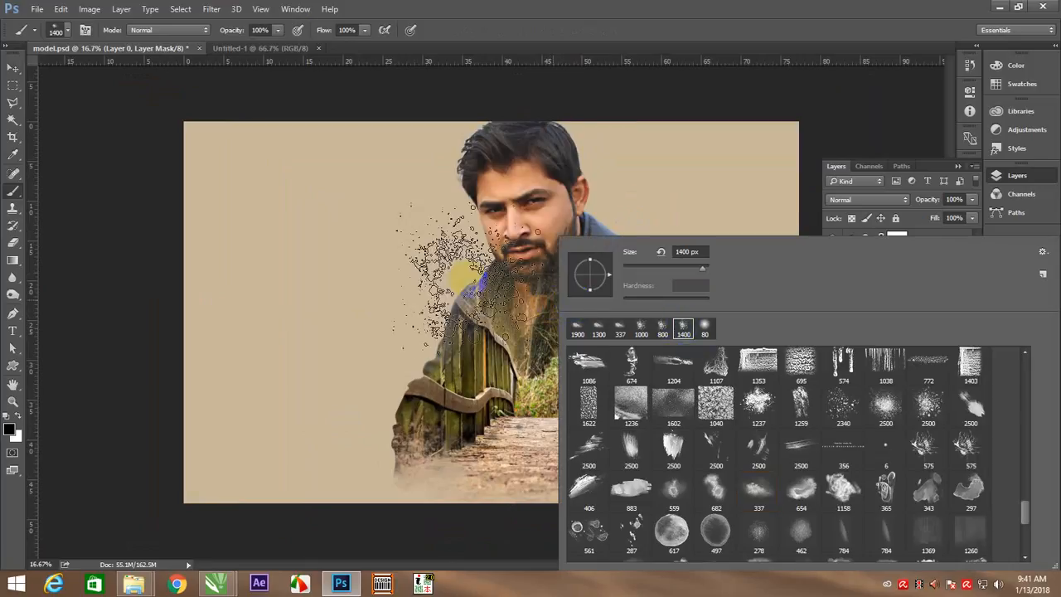
left_click(464, 280)
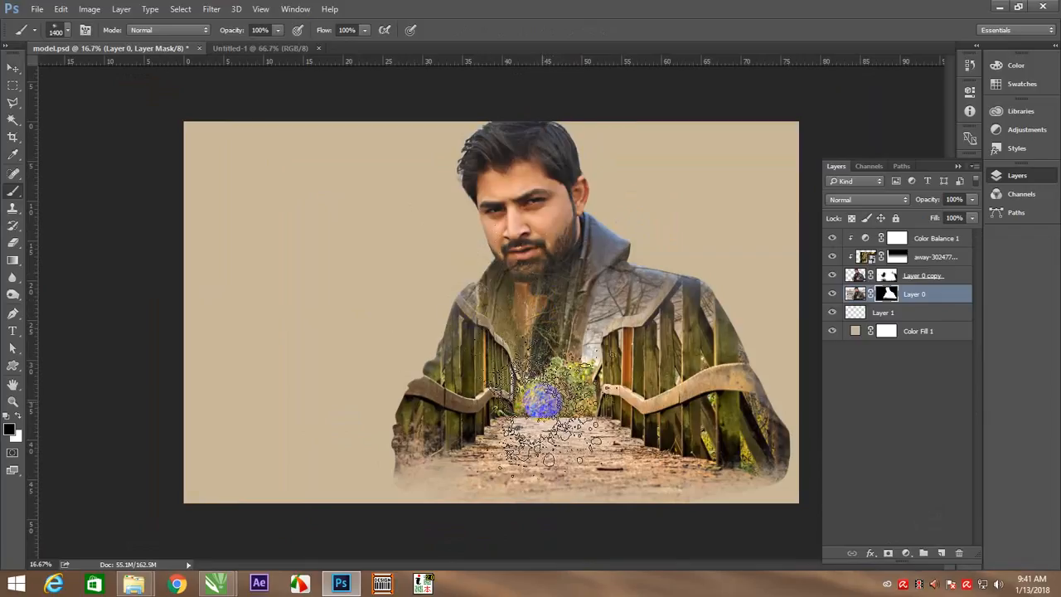
key("x")
left_click(450, 331)
key("ctrl+z")
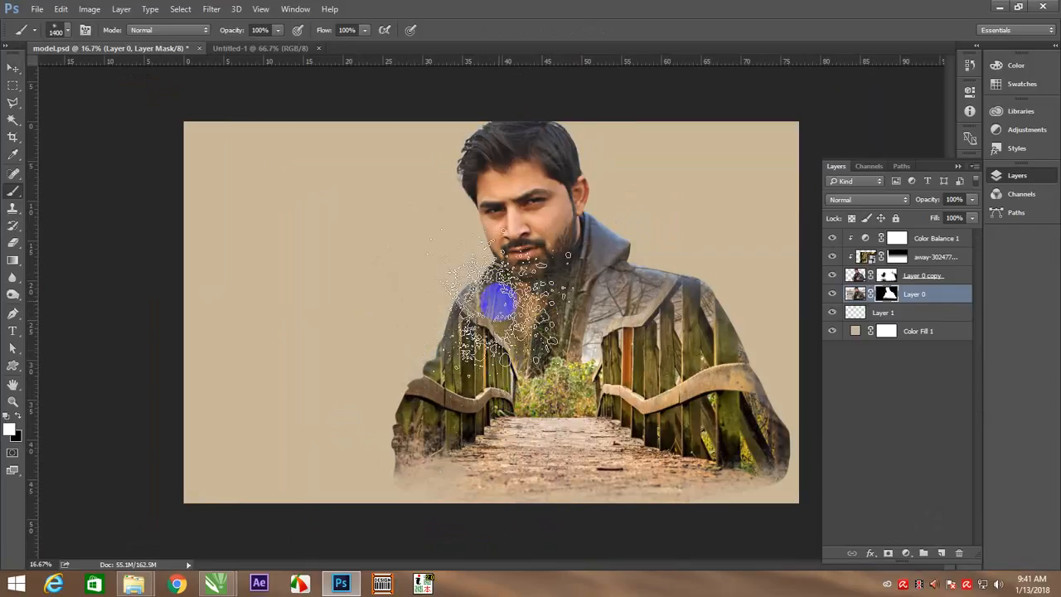
Dab white splatters on Layer 0's mask around the figure's neck, shoulders, sleeves and hair at 100% opacity
left_click(499, 301)
left_click(448, 402)
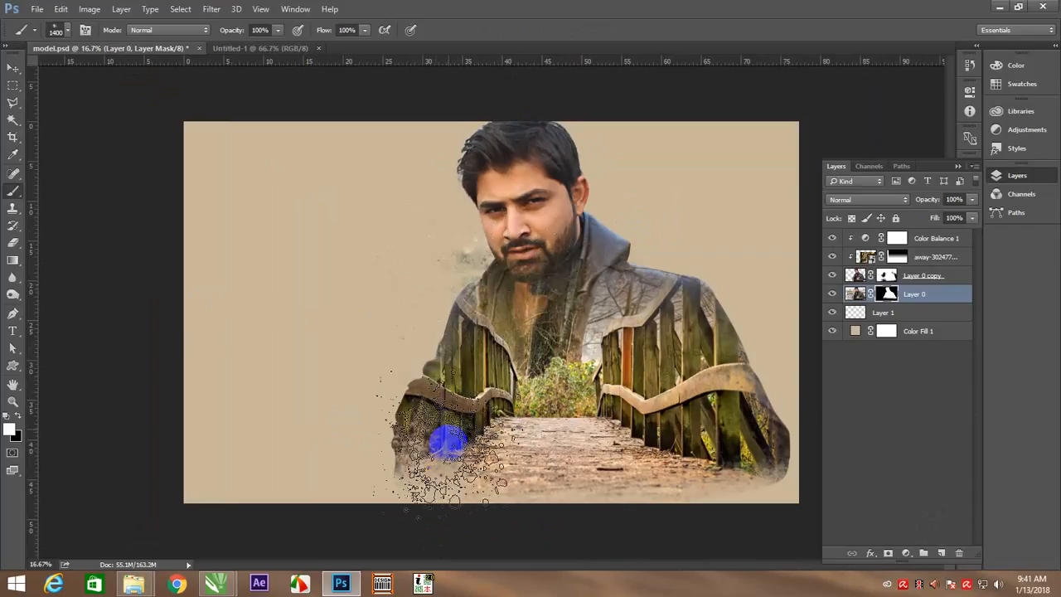
left_click(620, 259)
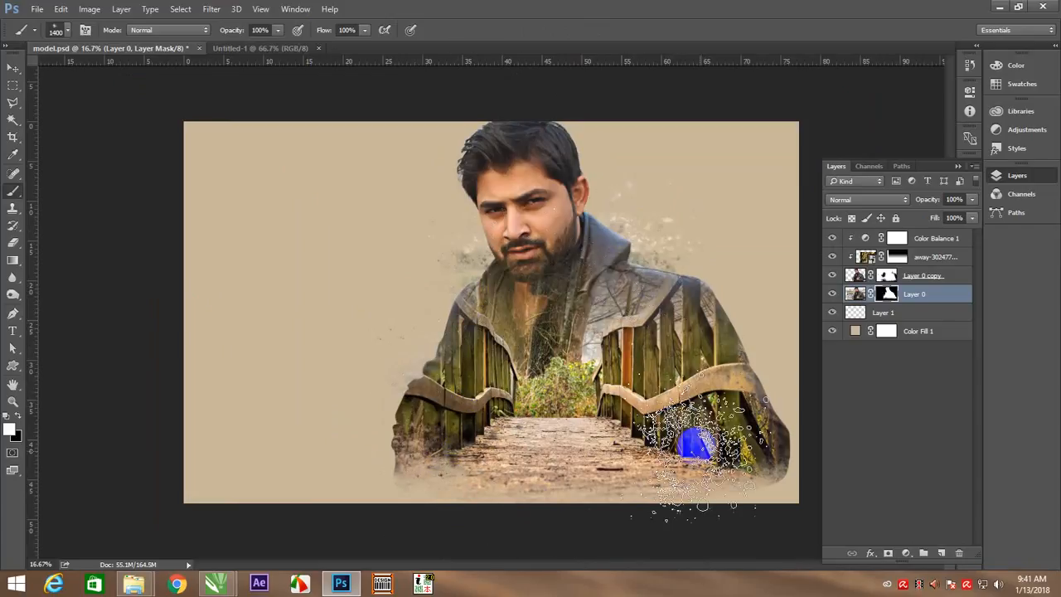
left_click(680, 329)
left_click(737, 419)
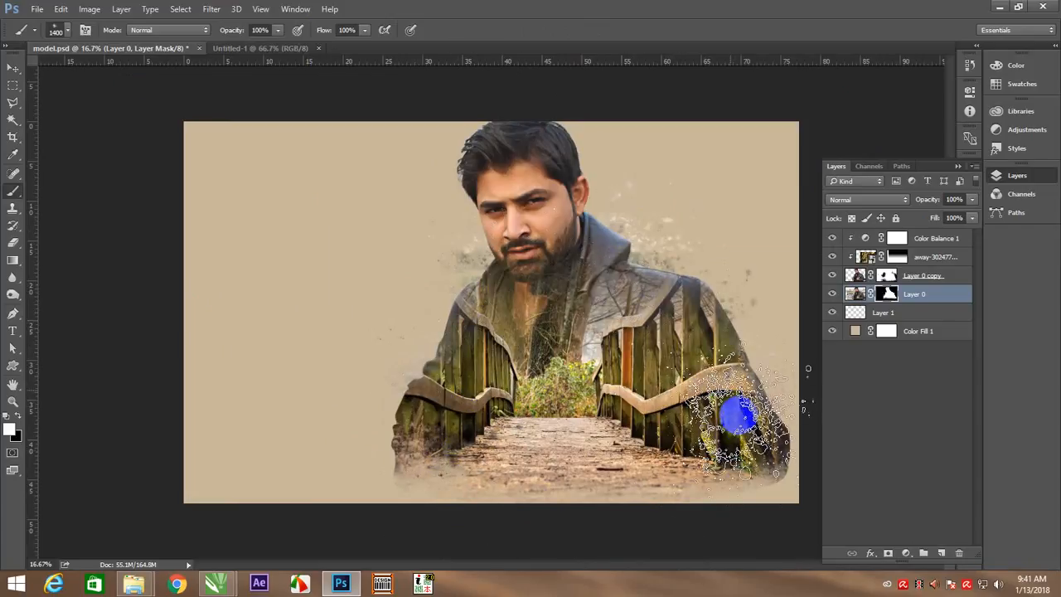
left_click(726, 358)
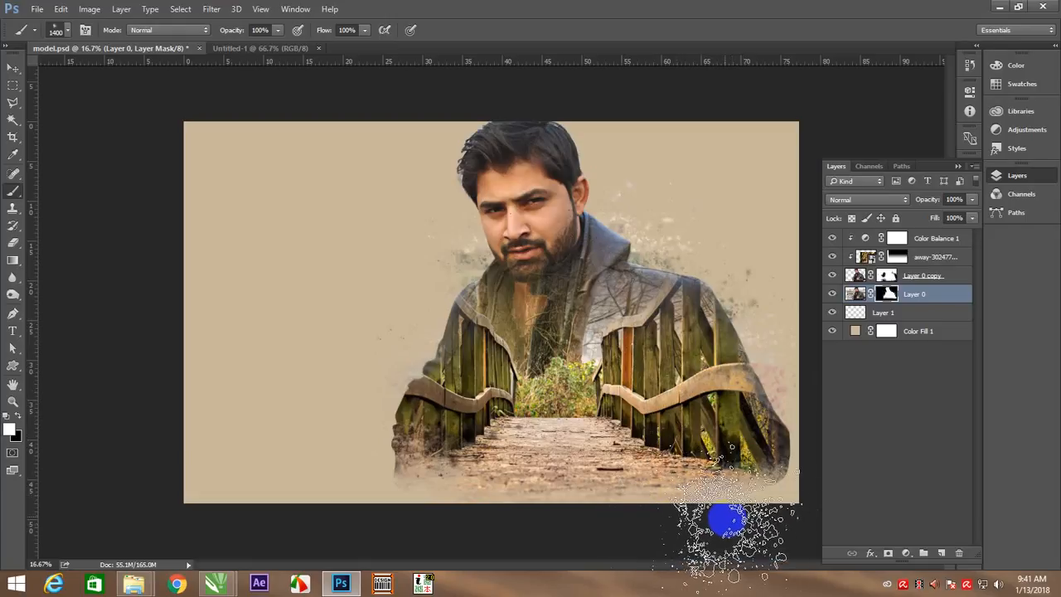
left_click(502, 160)
left_click(637, 454)
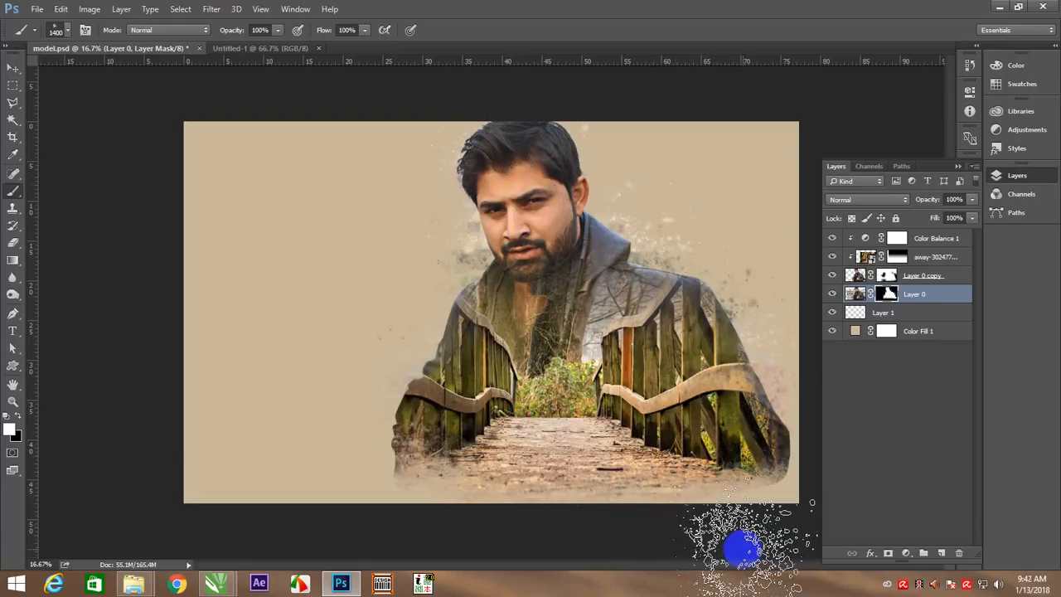
Add another white splatter on Layer 0's mask beside the outer edge of the figure's left-hand shoulder
key("v")
right_click(572, 290)
left_click(589, 302)
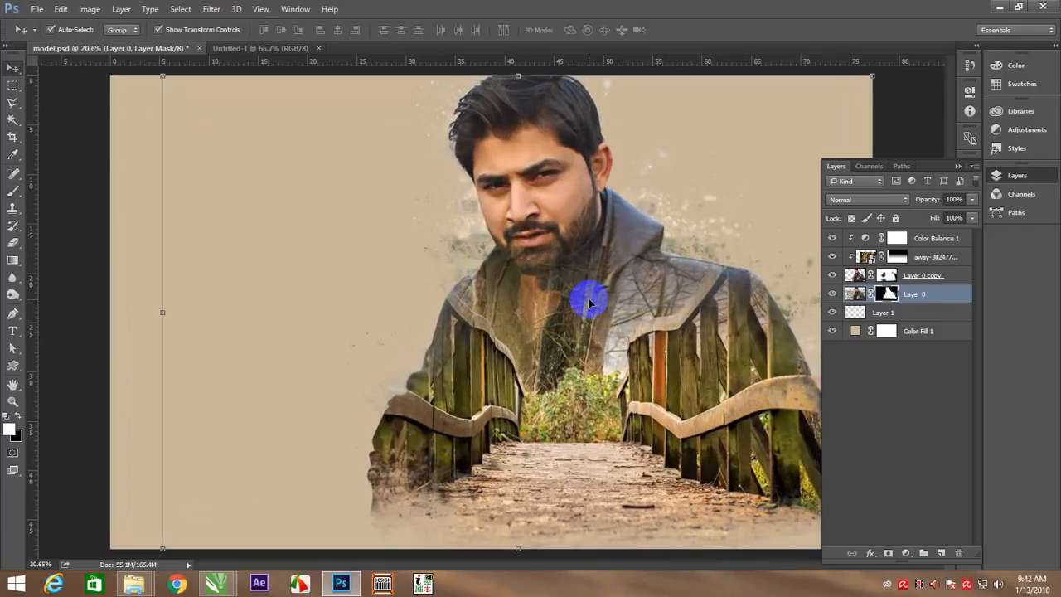
key("b")
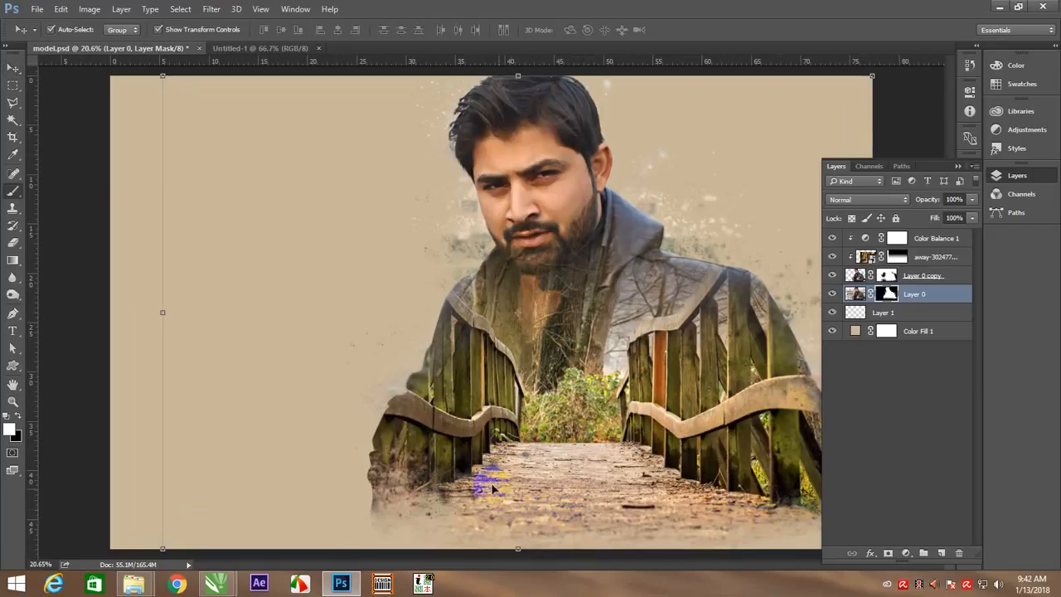
left_click(445, 368)
left_click(547, 572)
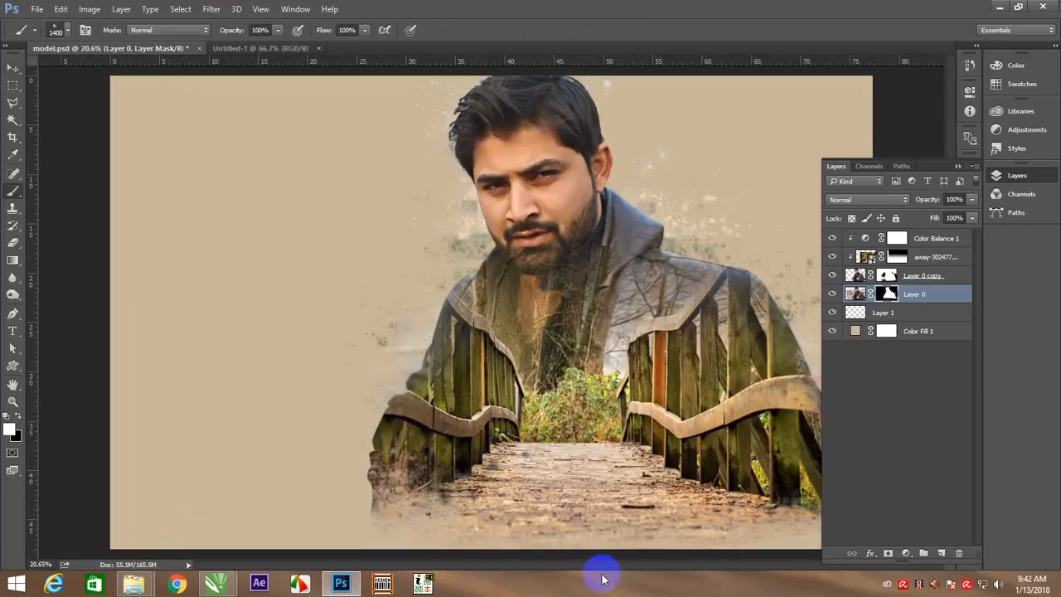
Try a white splatter over the hand at the figure's lower left corner, then reduce the splatter brush to 800 px
left_click(407, 509)
left_click(800, 491)
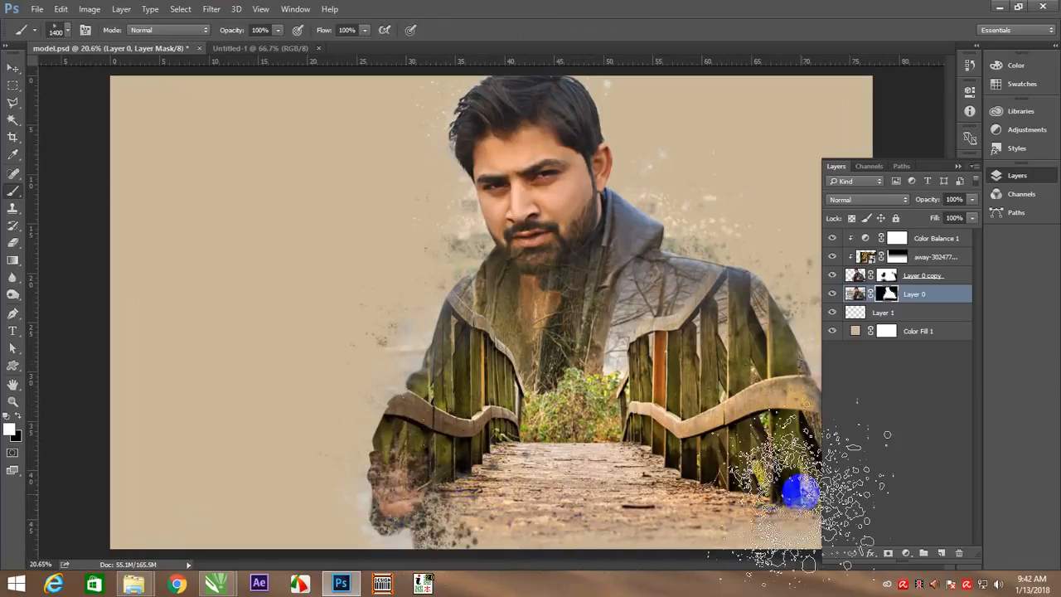
key("bracketleft")
key("bracketleft")
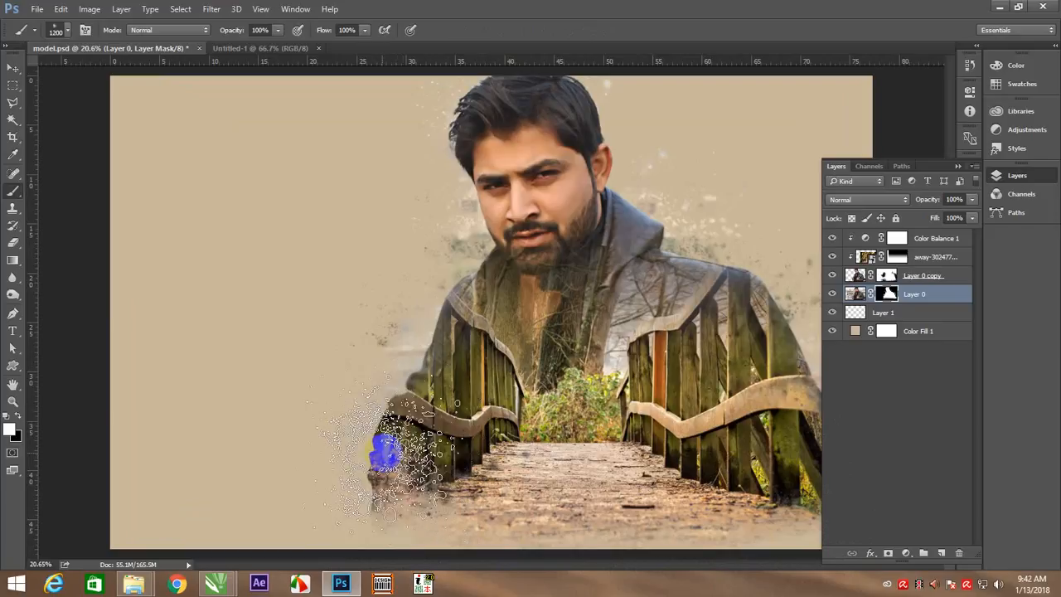
key("bracketleft")
key("bracketleft")
key("bracketleft")
key("bracketleft")
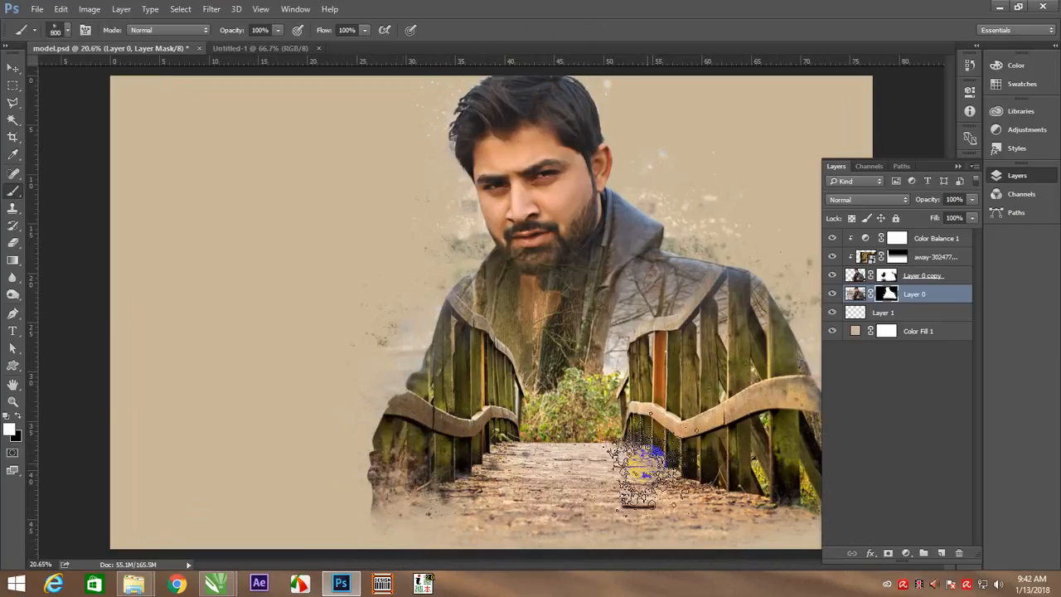
Dab 800 px splatters on the Layer 0 copy mask along both shoulders, the right-hand sleeve and the hood's edge
key("v")
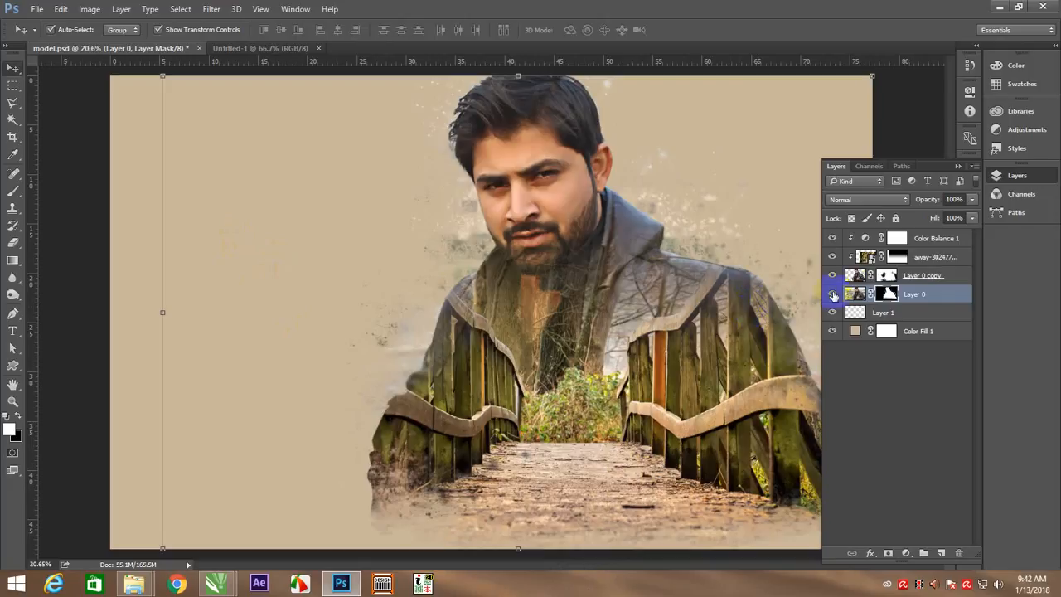
left_click(887, 278)
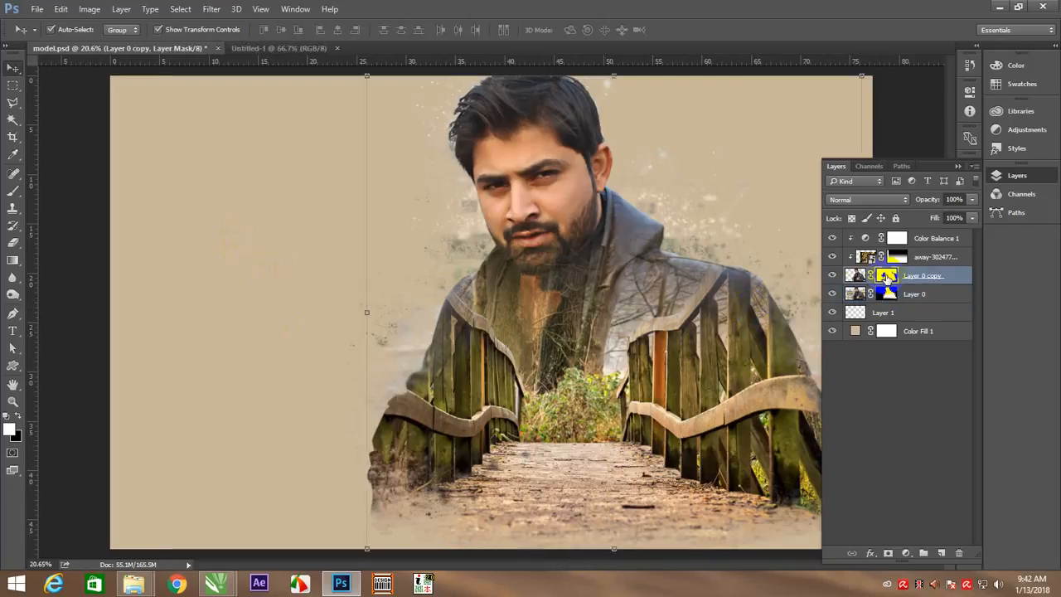
key("b")
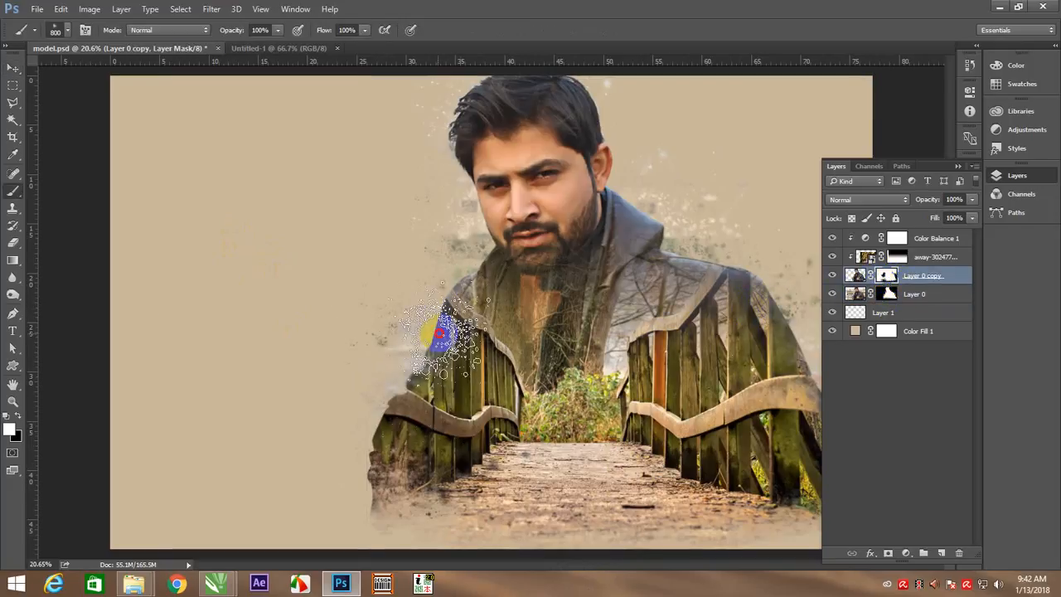
left_click(438, 335)
left_click(452, 285)
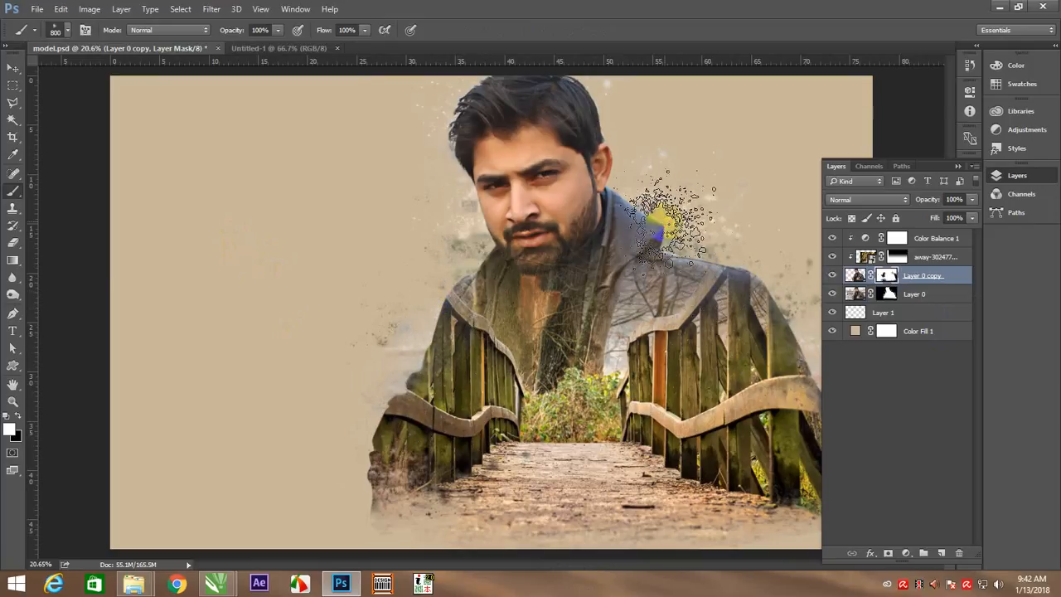
left_click(782, 376)
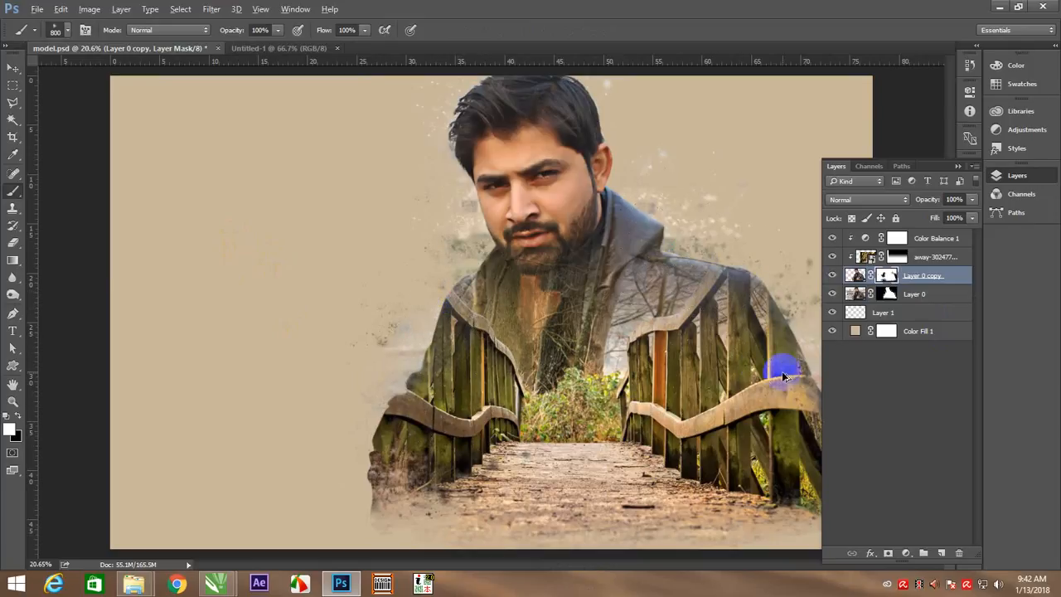
left_click(659, 232)
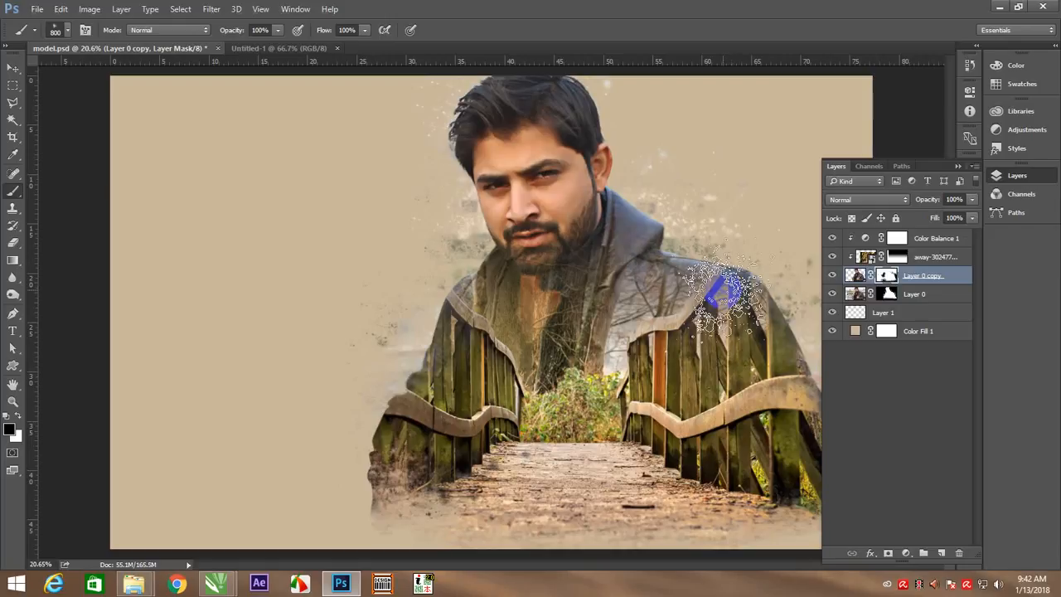
Paint black 800 px splatters on Layer 0's mask across the inside of the figure's jacket, chest and bridge area
left_click(888, 294)
left_click_drag(730, 315, 585, 305)
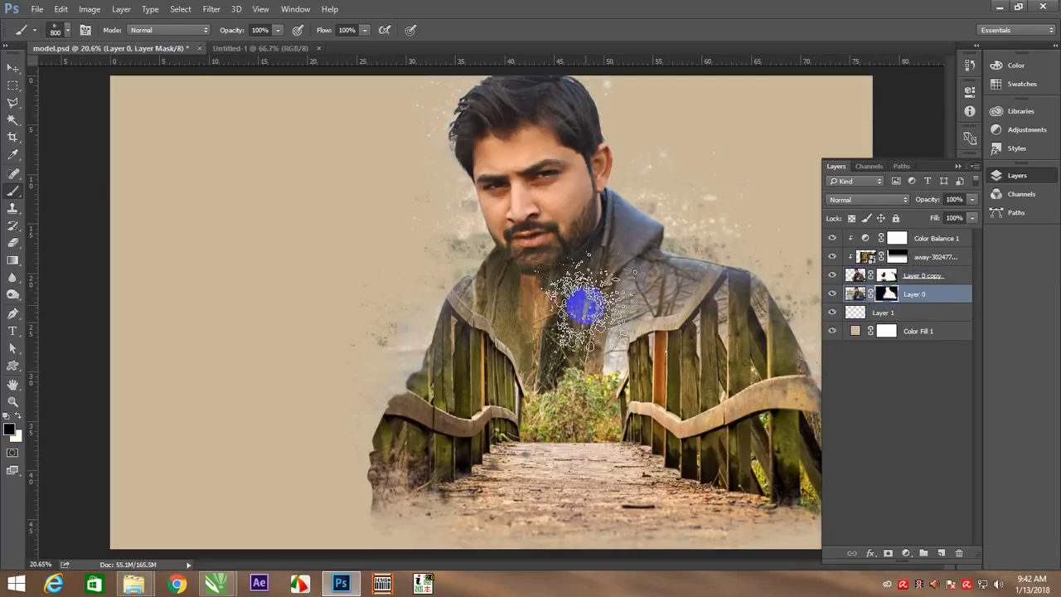
left_click(616, 307)
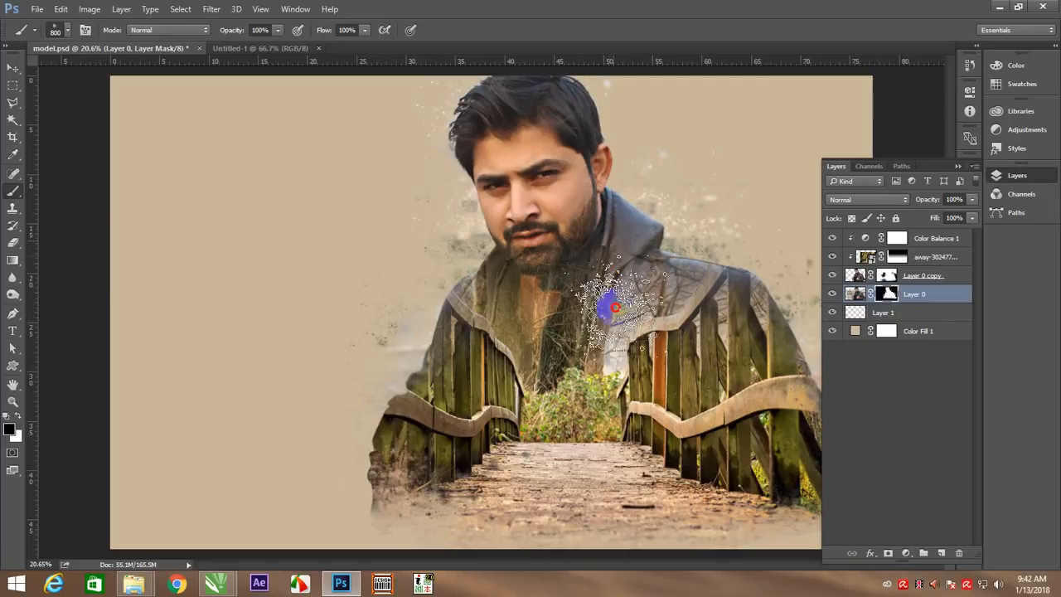
mouse_move(615, 308)
left_mouse_down()
mouse_move(602, 377)
mouse_move(612, 335)
mouse_move(674, 344)
mouse_move(570, 311)
mouse_move(549, 380)
mouse_move(584, 316)
mouse_move(564, 340)
mouse_move(550, 234)
mouse_move(535, 194)
mouse_move(525, 202)
mouse_move(522, 138)
mouse_move(558, 242)
mouse_move(514, 404)
mouse_move(527, 359)
mouse_move(495, 419)
mouse_move(524, 385)
mouse_move(608, 437)
mouse_move(646, 354)
mouse_move(685, 429)
mouse_move(661, 454)
mouse_move(622, 451)
left_mouse_up()
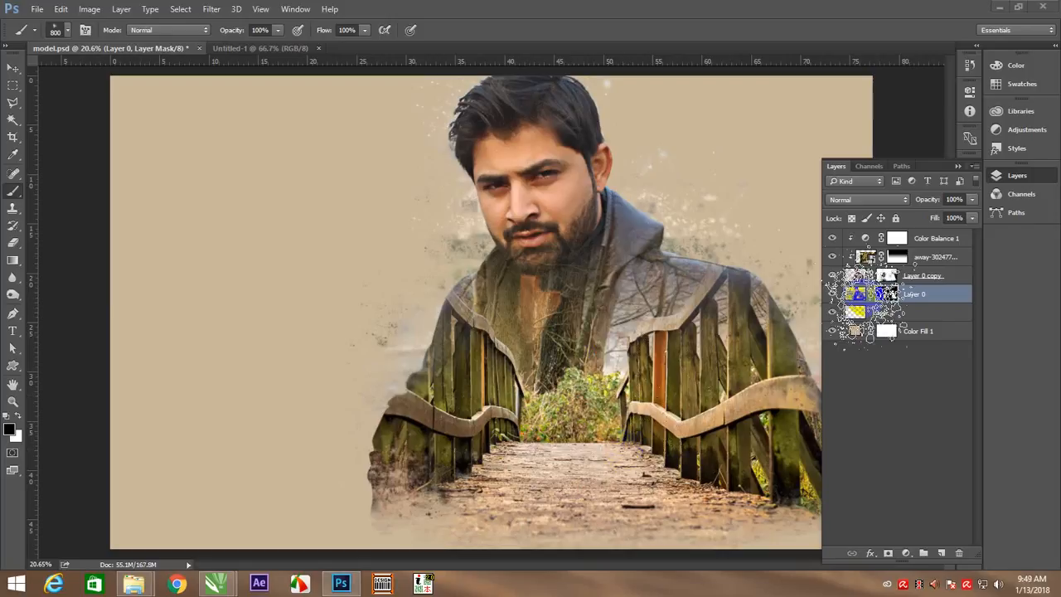
Try a soft black 250 px brush on Layer 0's mask along the figure's left-hand sleeve, then undo it
left_click(887, 276)
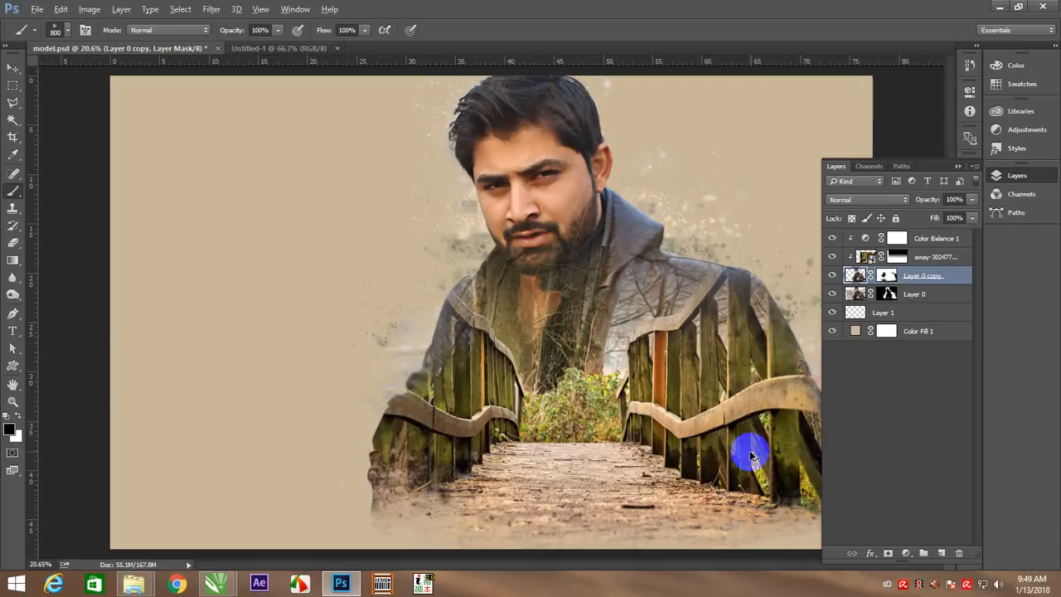
right_click(431, 262)
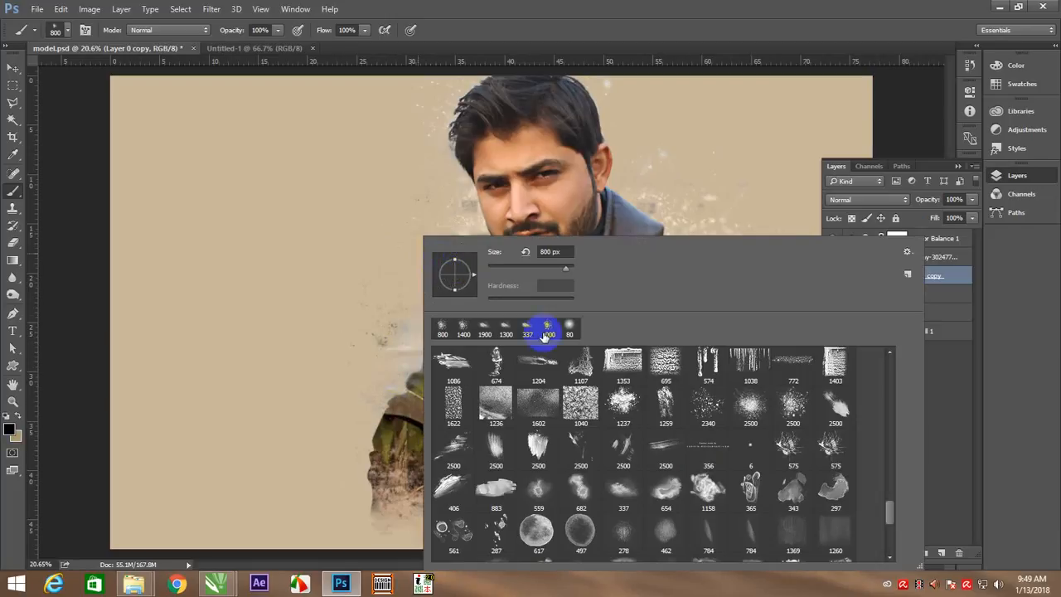
left_click(355, 201)
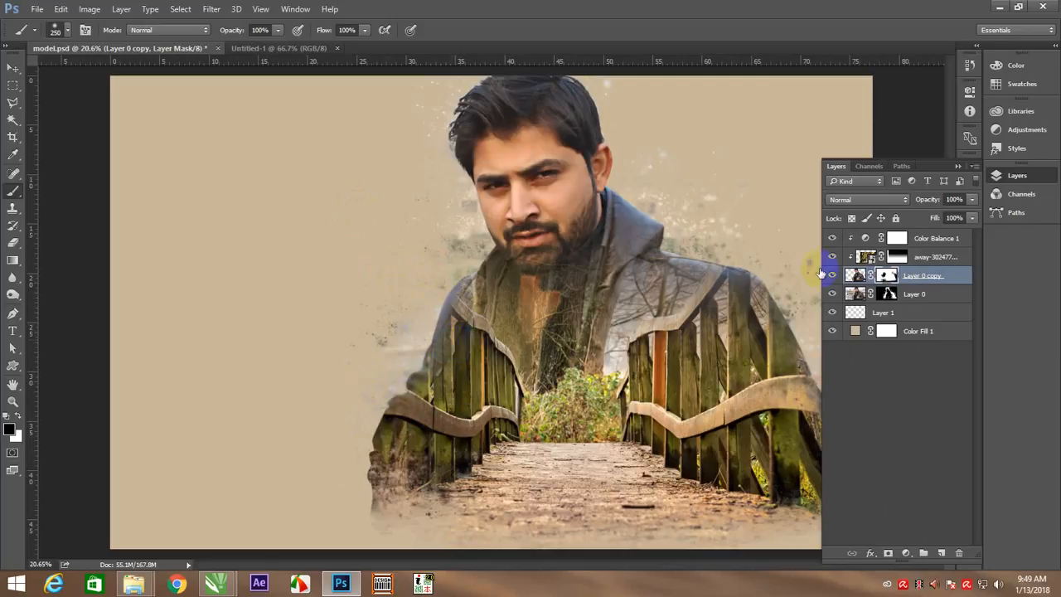
left_click(889, 294)
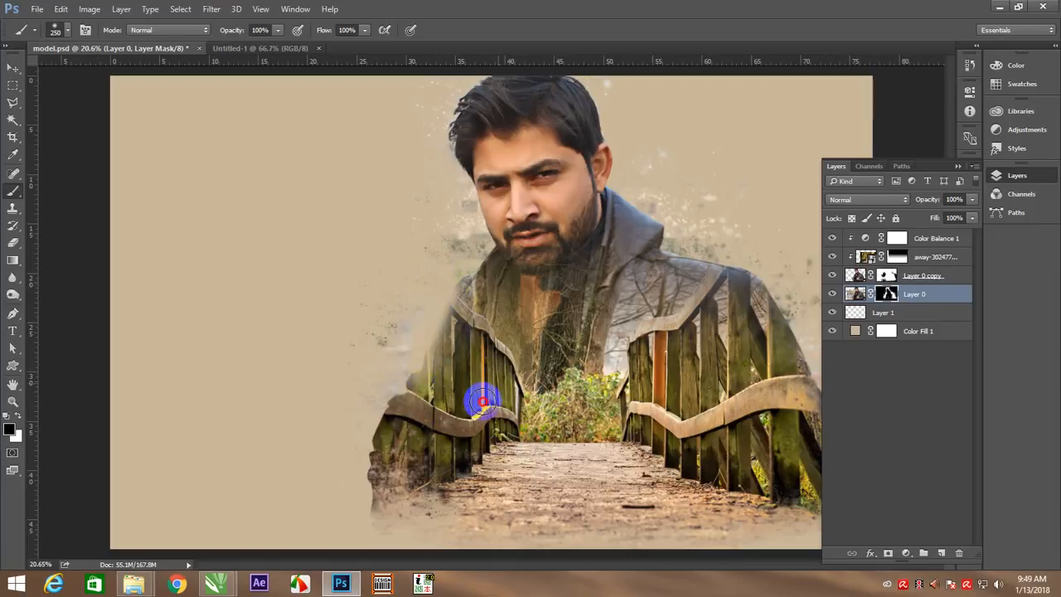
key("ctrl+alt+z")
key("ctrl+alt+z")
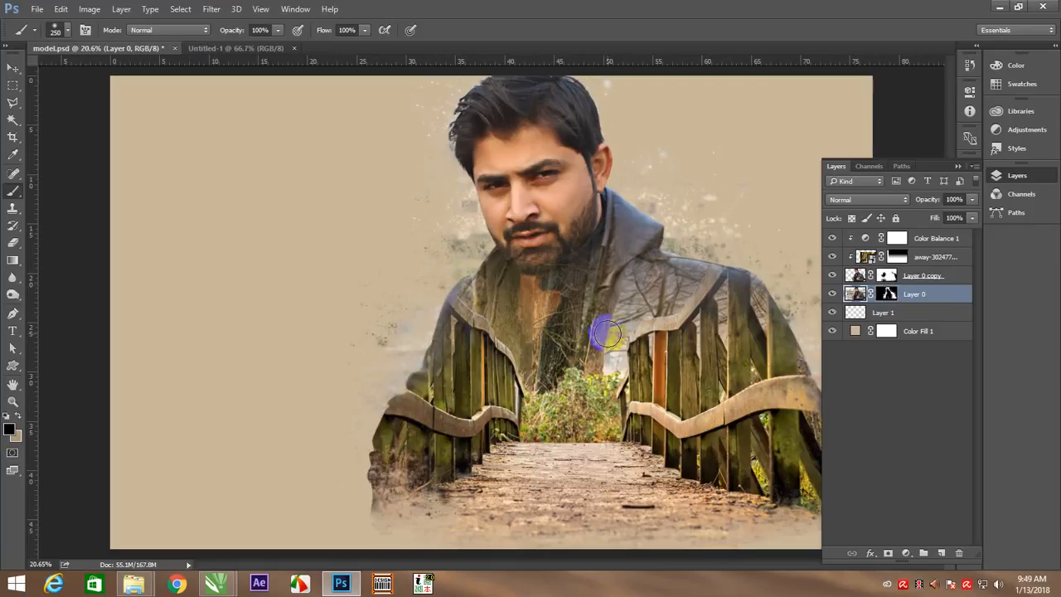
Activate Layer 0 copy's mask and switch the brush back to the 800 px splatter tip
key("v")
left_click(208, 273)
right_click(348, 279)
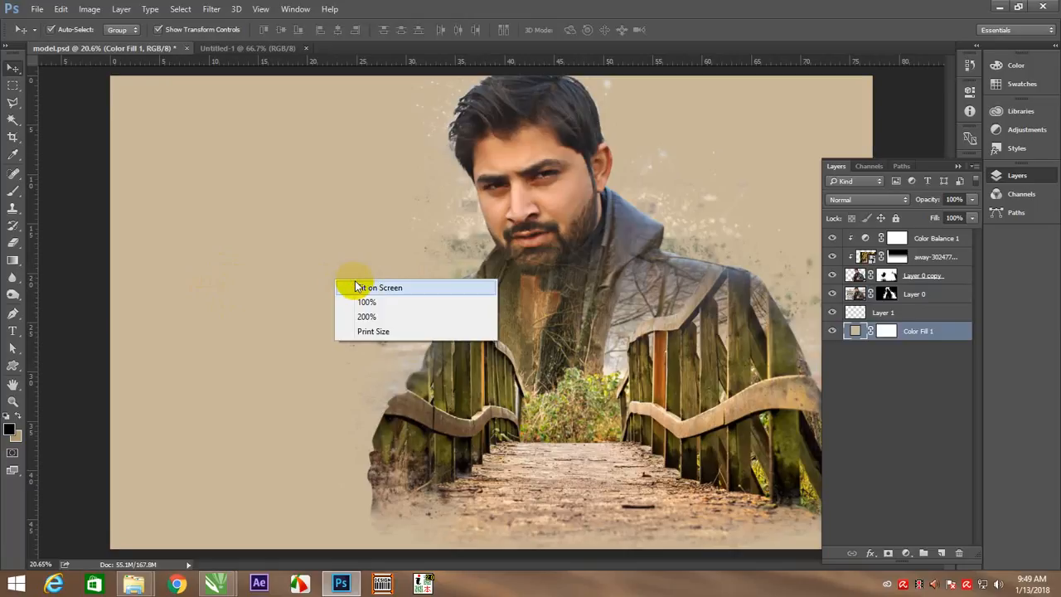
left_click(373, 290)
scroll(585, 313, "down", 2)
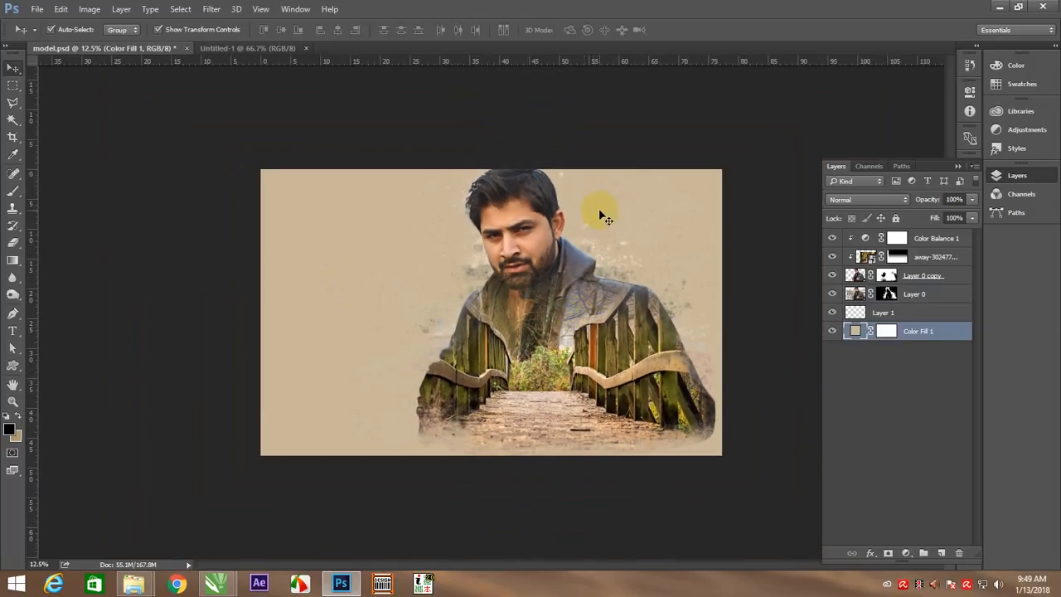
key("z")
left_click_drag(581, 216, 592, 230)
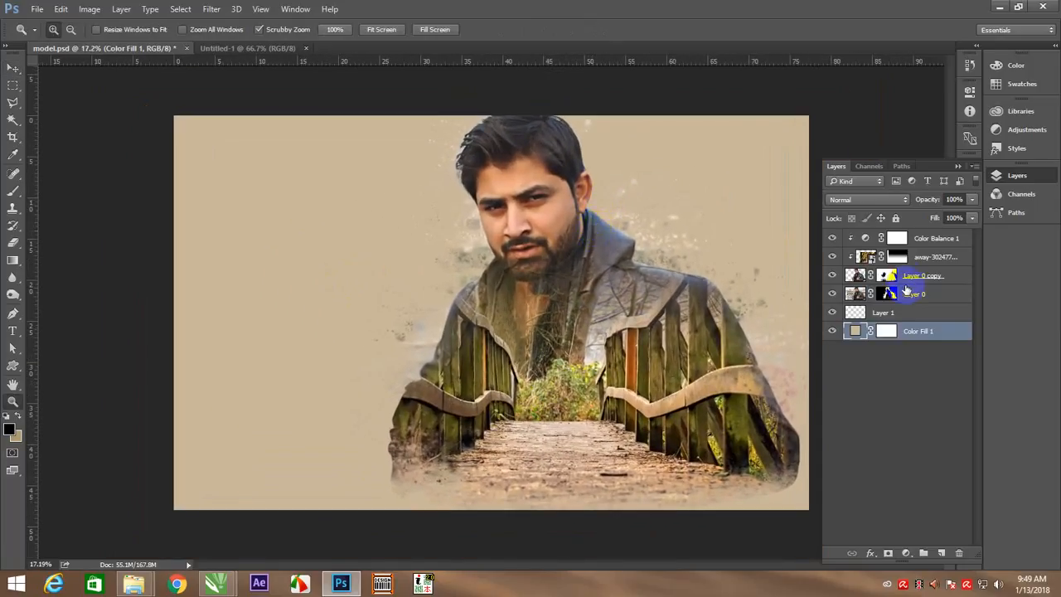
left_click(886, 277)
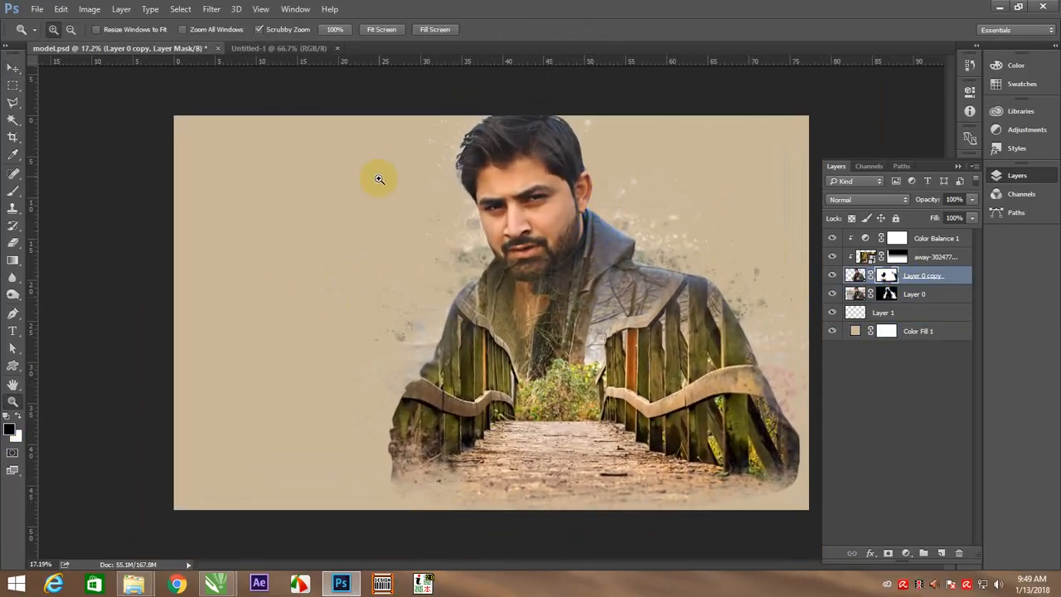
key("b")
right_click(474, 166)
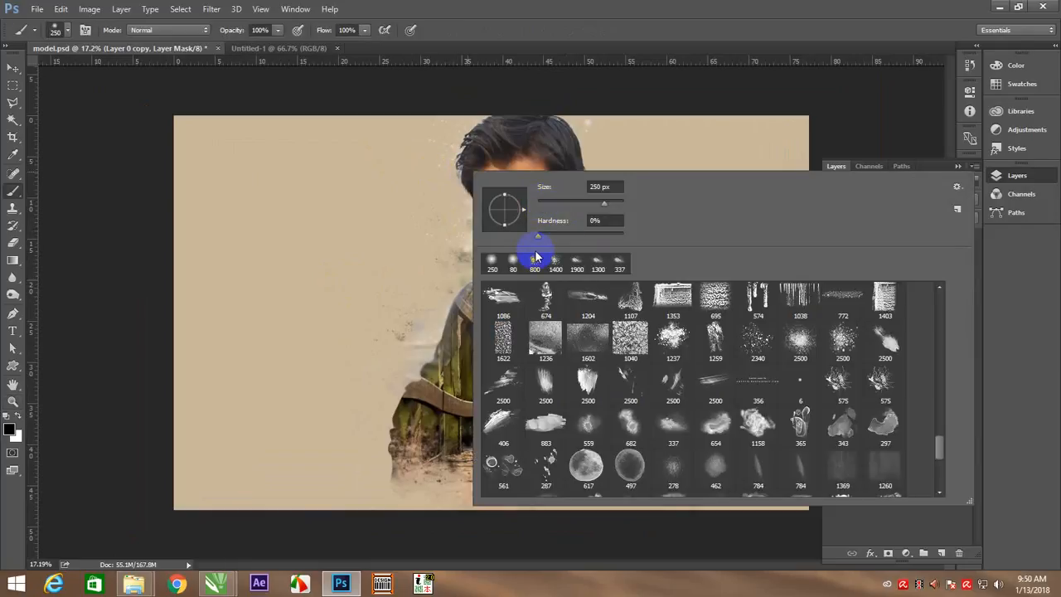
left_click(334, 150)
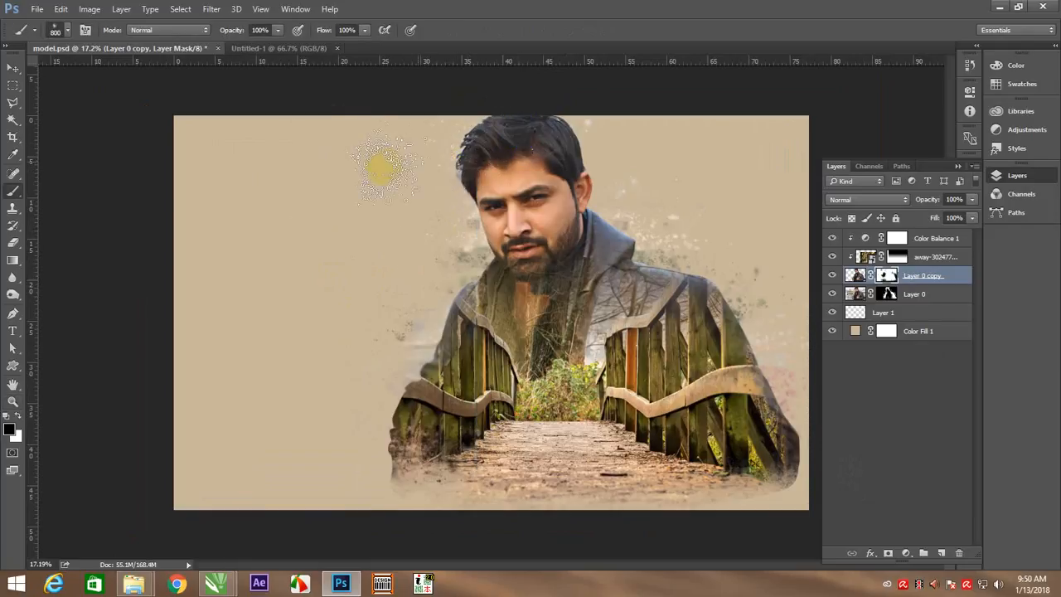
Try black 800 px splatters beside the hair on Layer 0 copy and its mask, then undo them
left_click(885, 295)
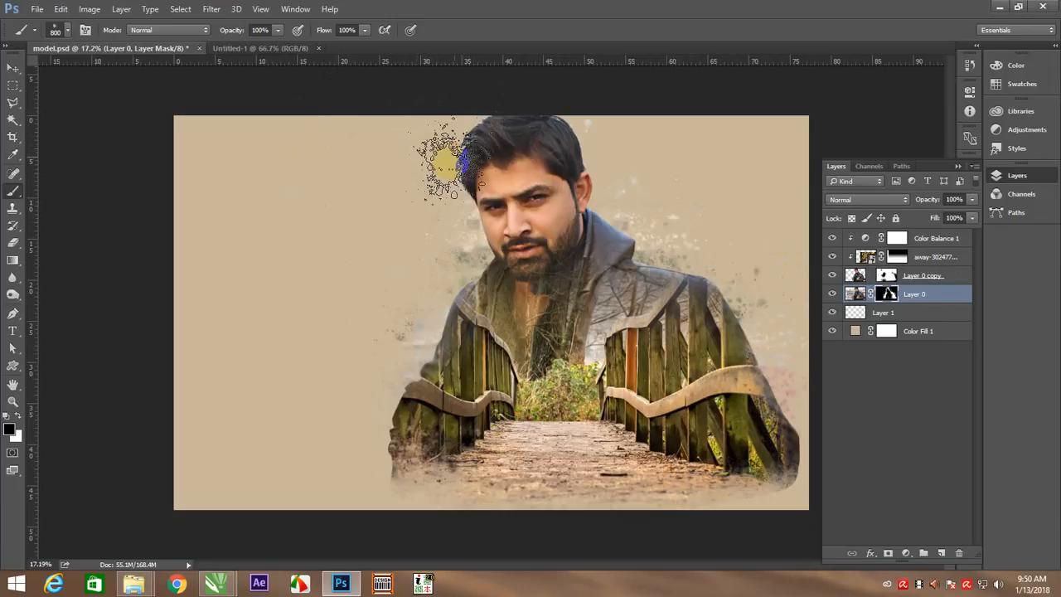
left_click(890, 277)
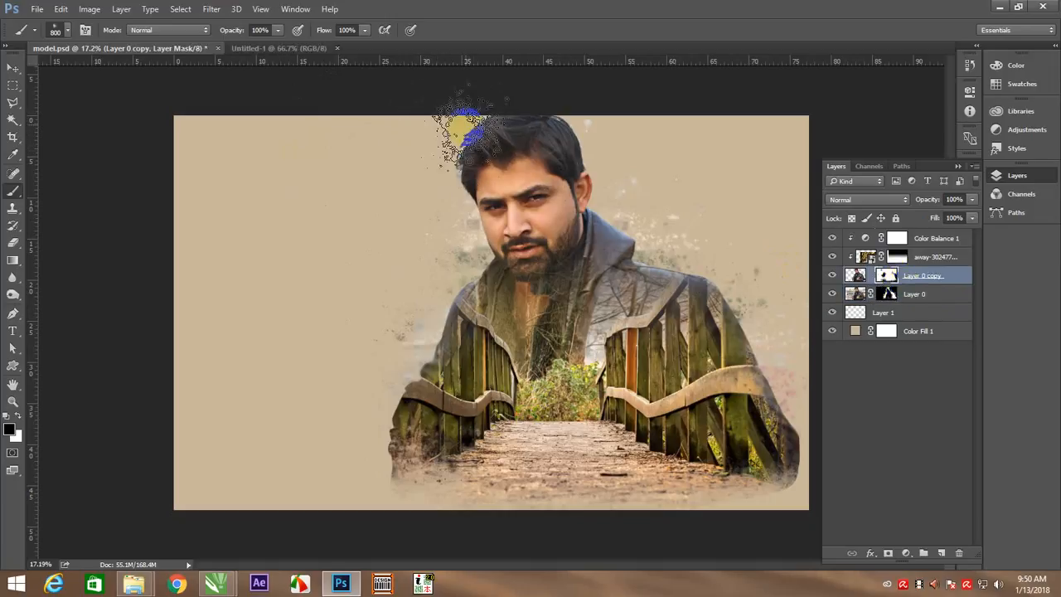
left_click(474, 133)
key("ctrl+z")
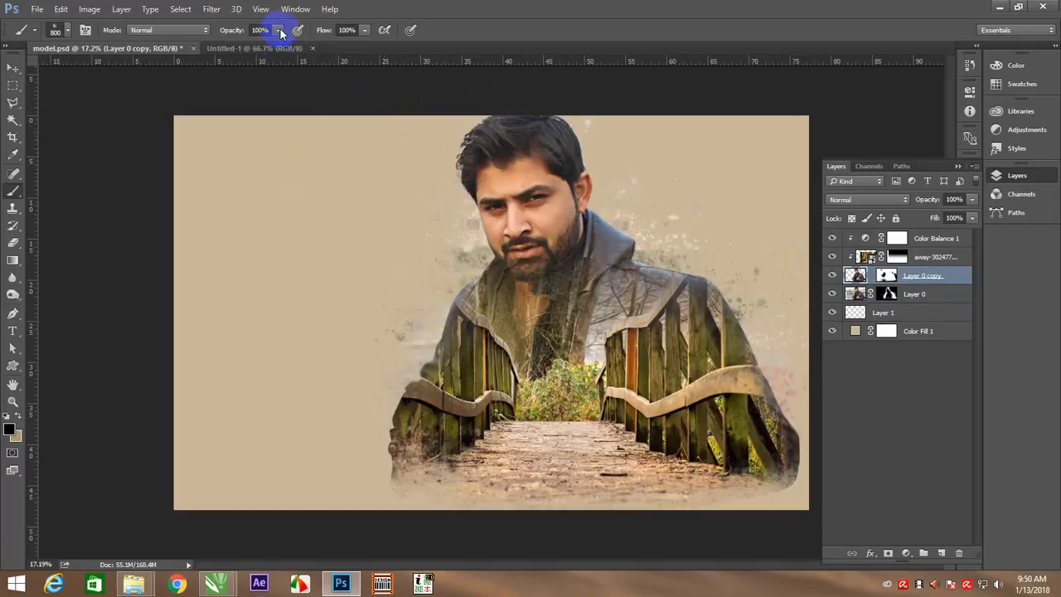
left_click_drag(414, 99, 423, 199)
key("ctrl+alt+z")
key("ctrl+alt+z")
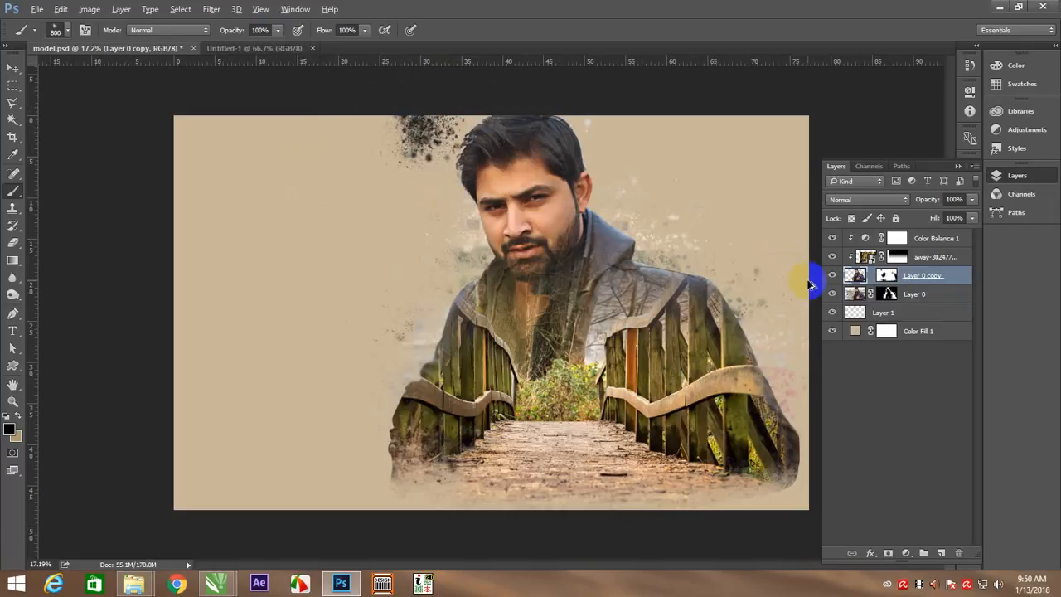
left_click(887, 275)
left_click(445, 132)
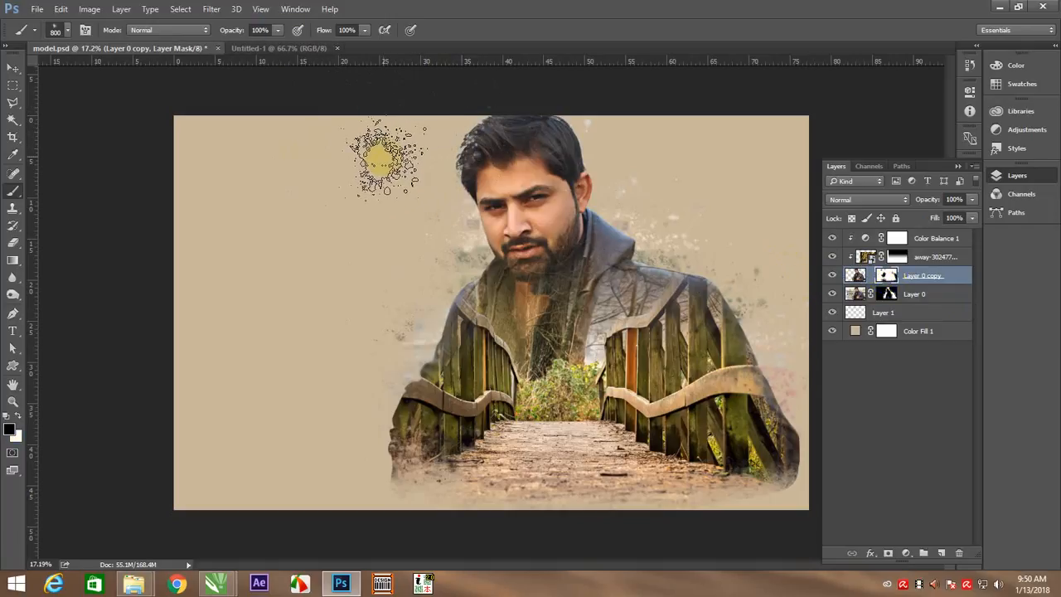
key("ctrl+z")
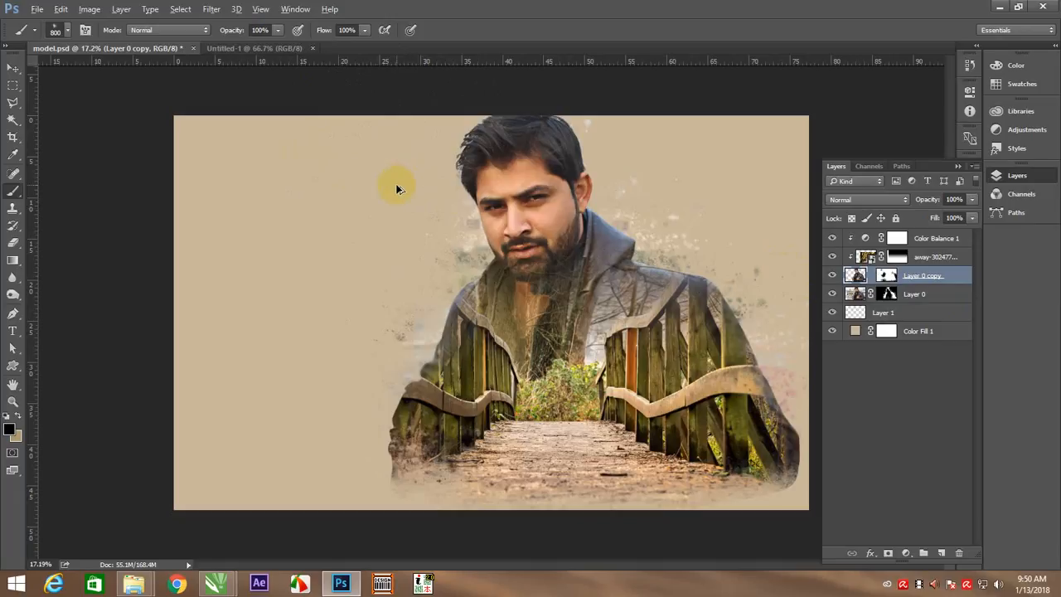
Dab white splatters at 42% opacity on Layer 0's mask around the hair and forehead edge, then deselect all layers
left_click(889, 293)
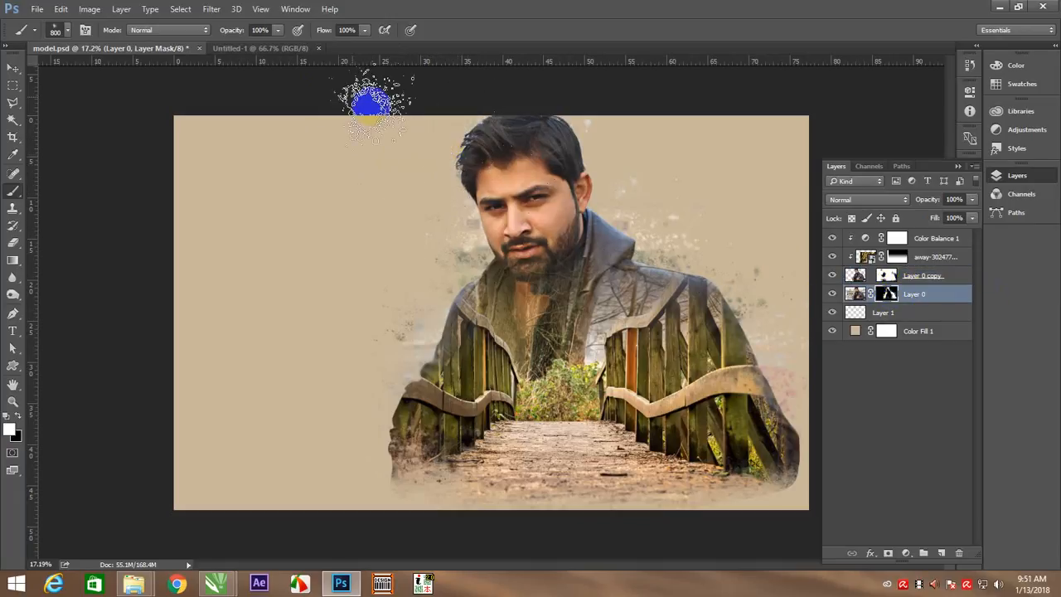
left_click_drag(253, 50, 239, 50)
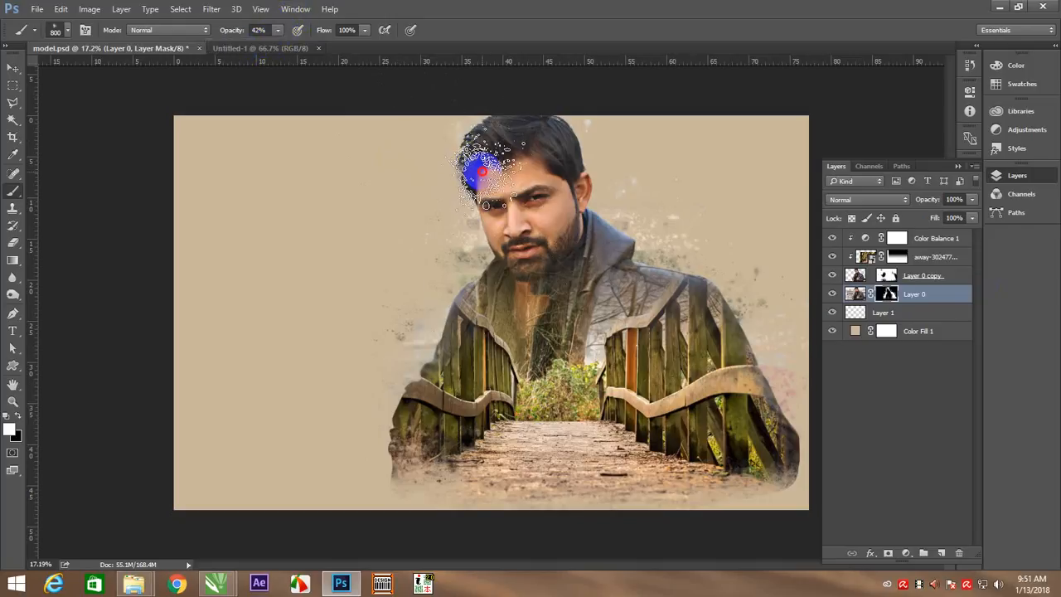
key("v")
left_click(861, 99)
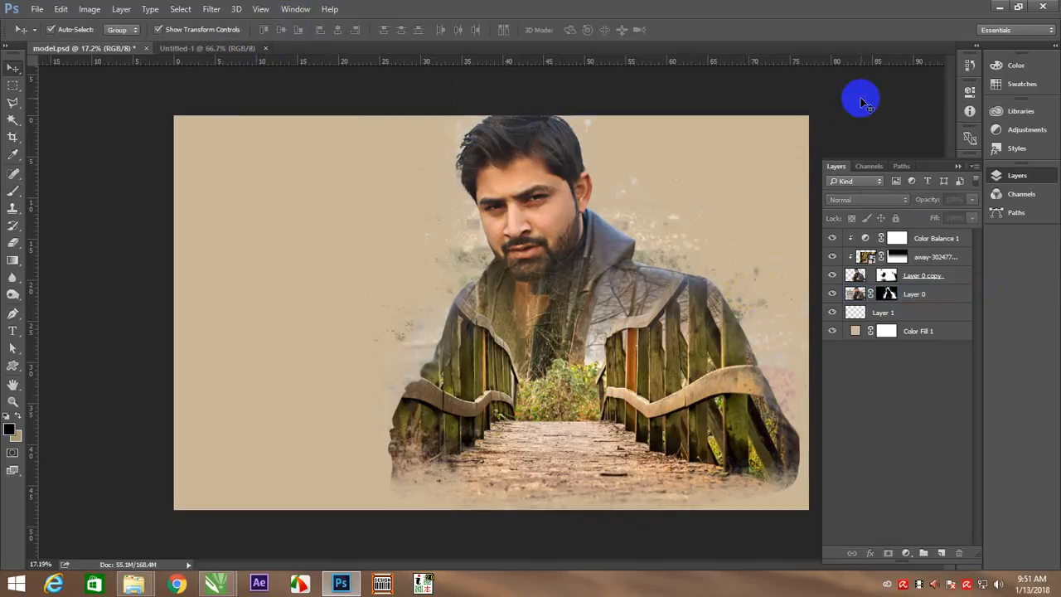
Add a Gradient Map adjustment layer above Color Balance 1 and apply the Violet, Orange preset
left_click(922, 239)
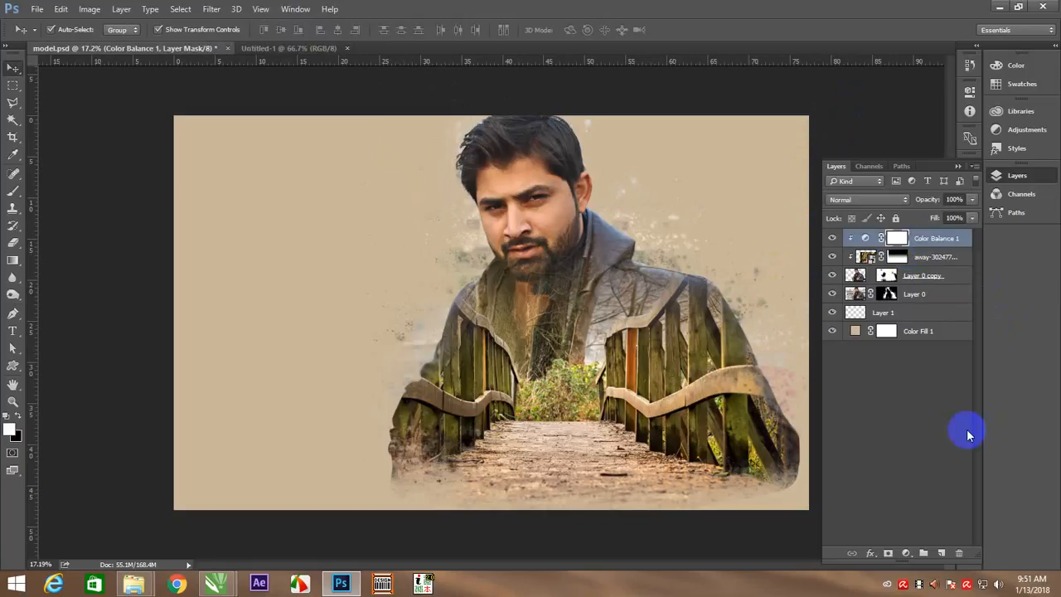
left_click(905, 554)
left_click(940, 528)
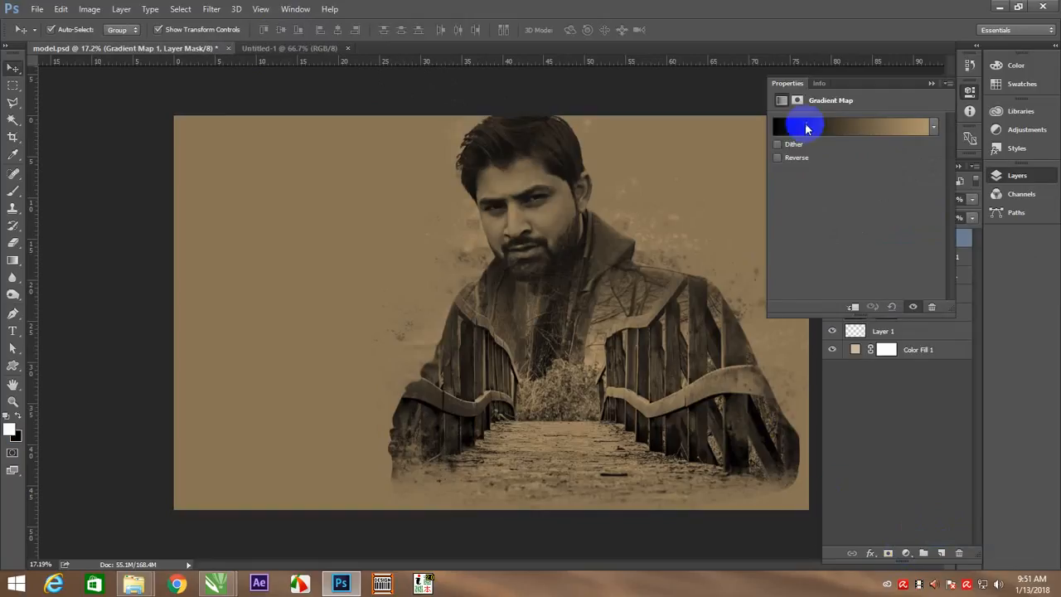
left_click(836, 128)
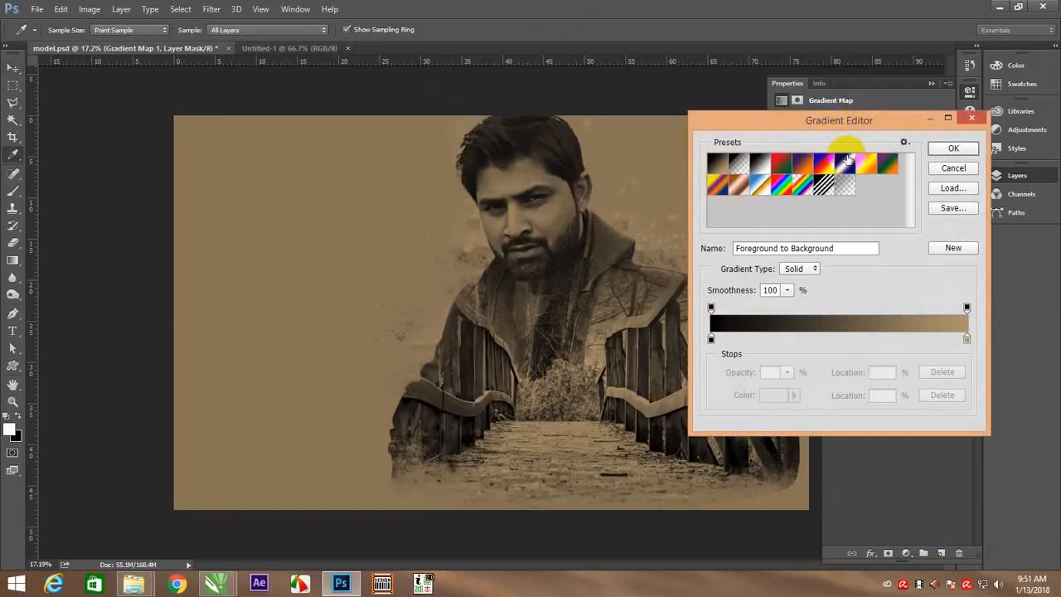
left_click(804, 162)
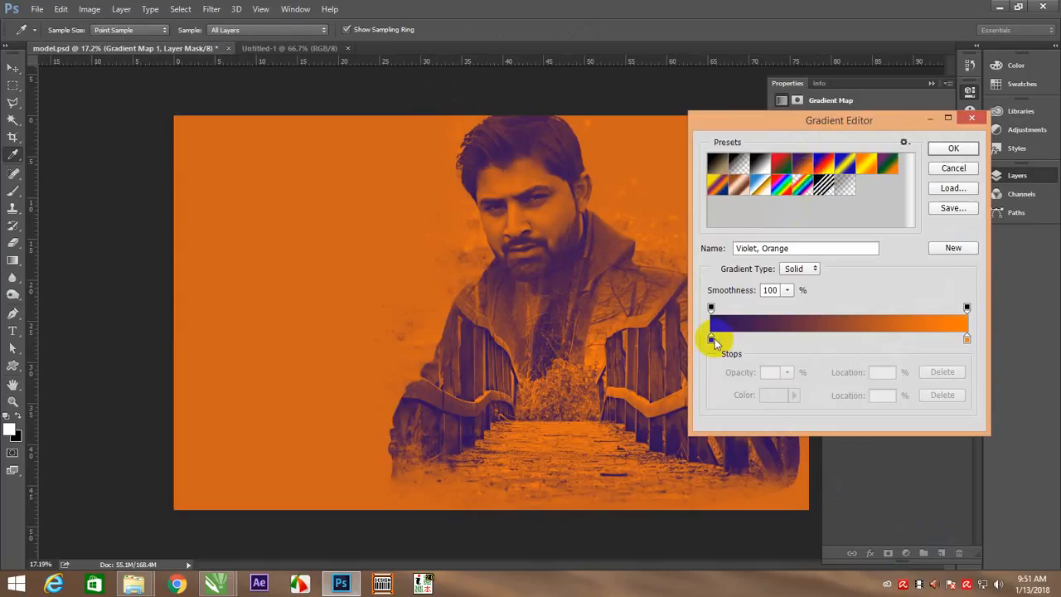
Change the gradient's violet stop at location 0% to dark magenta #590a40
left_click(765, 394)
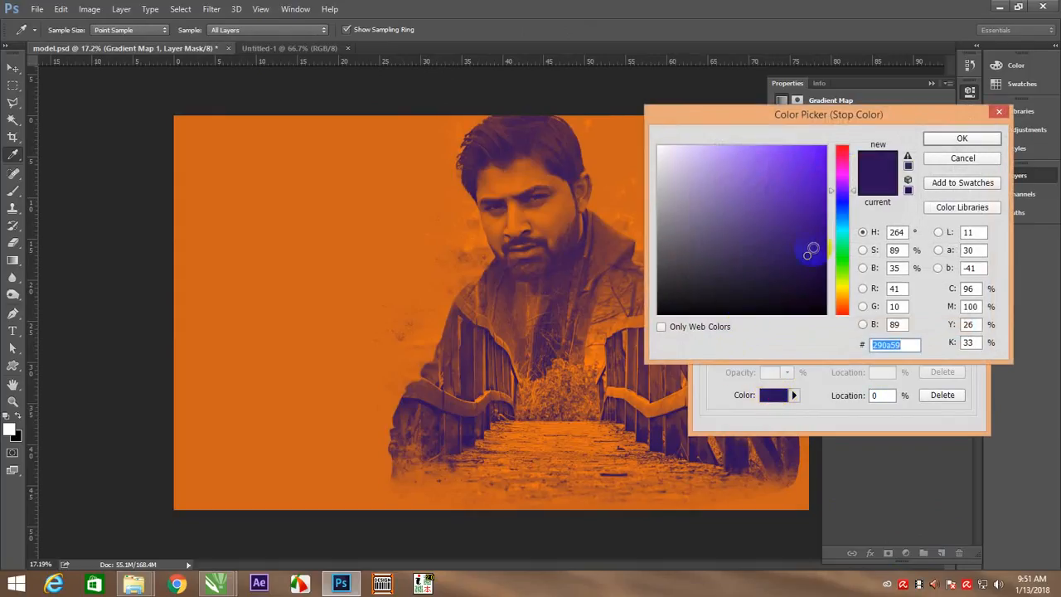
left_click(843, 171)
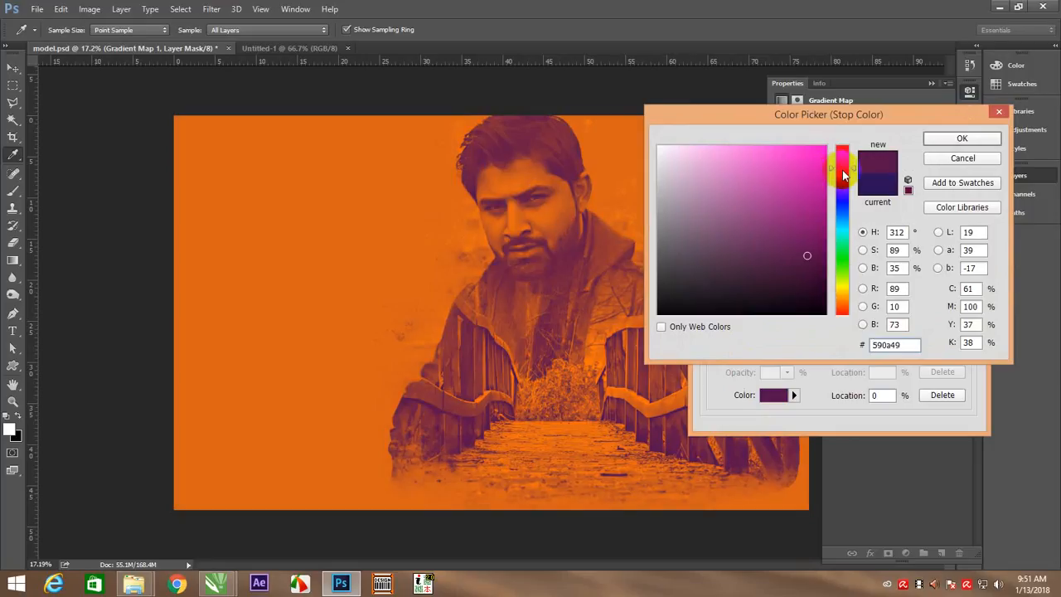
left_click_drag(844, 171, 844, 172)
left_click(954, 137)
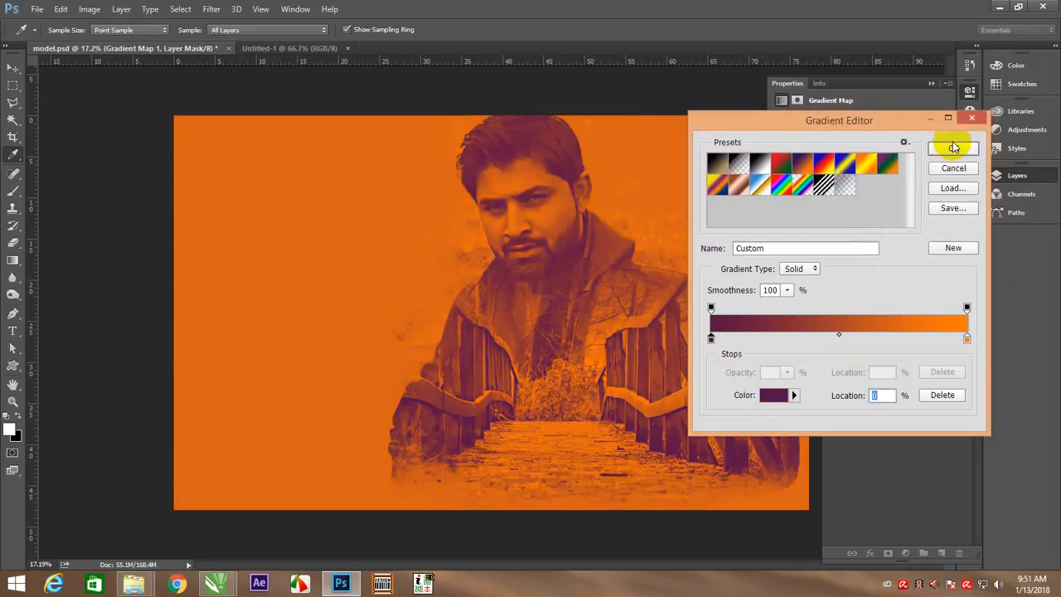
Change the gradient's orange stop at location 100% to beige #cbb89b and accept the edited gradient
left_click(967, 337)
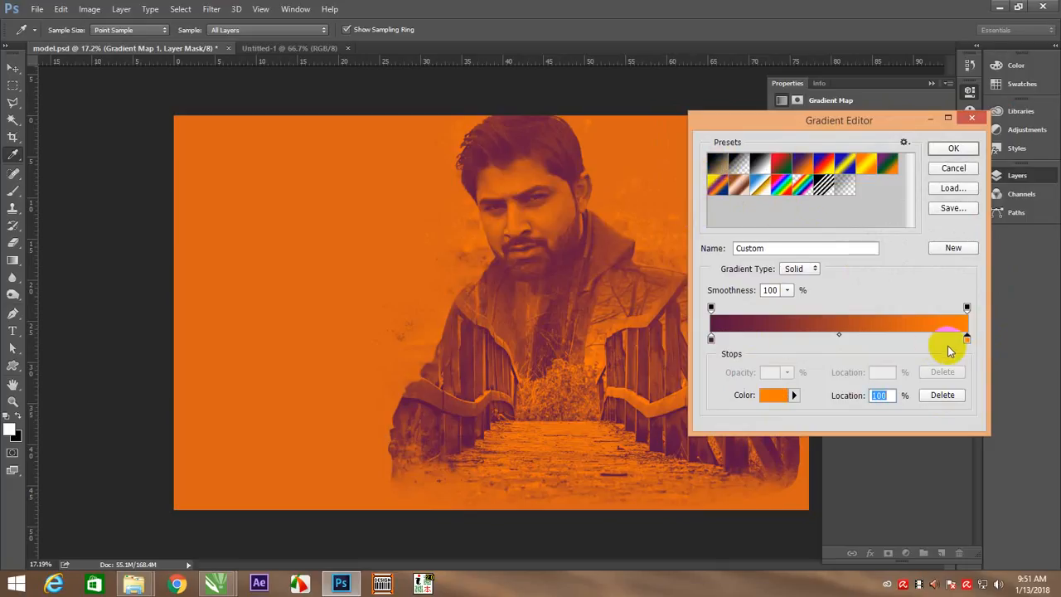
left_click(770, 396)
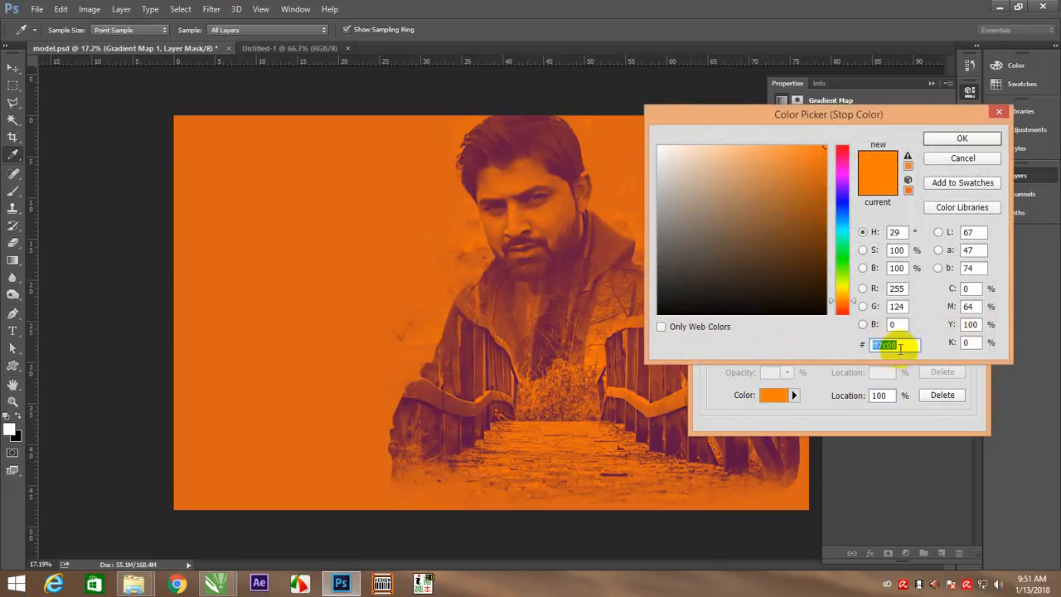
type("cb")
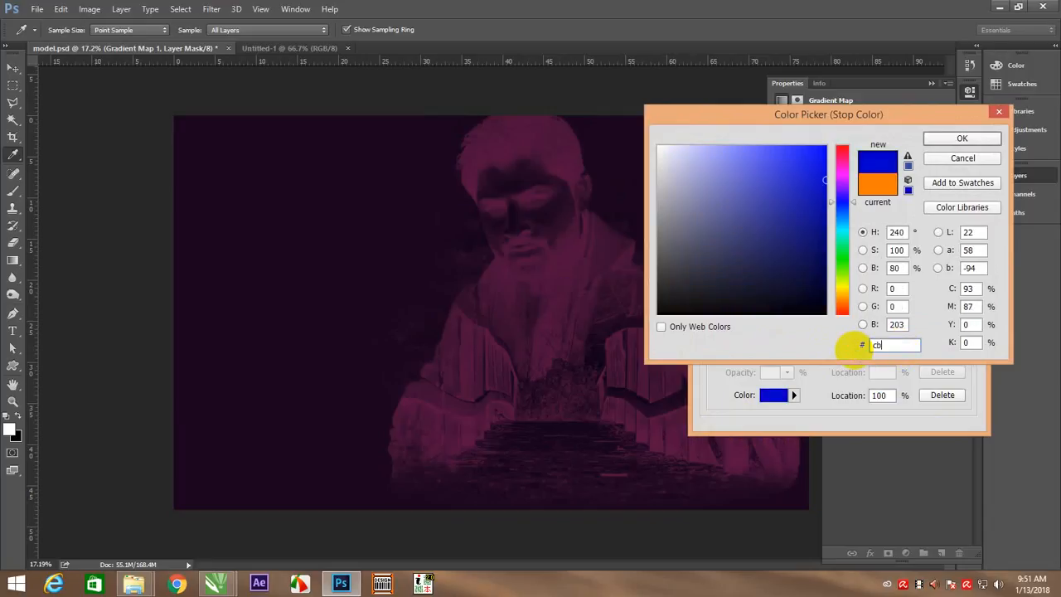
type("b8")
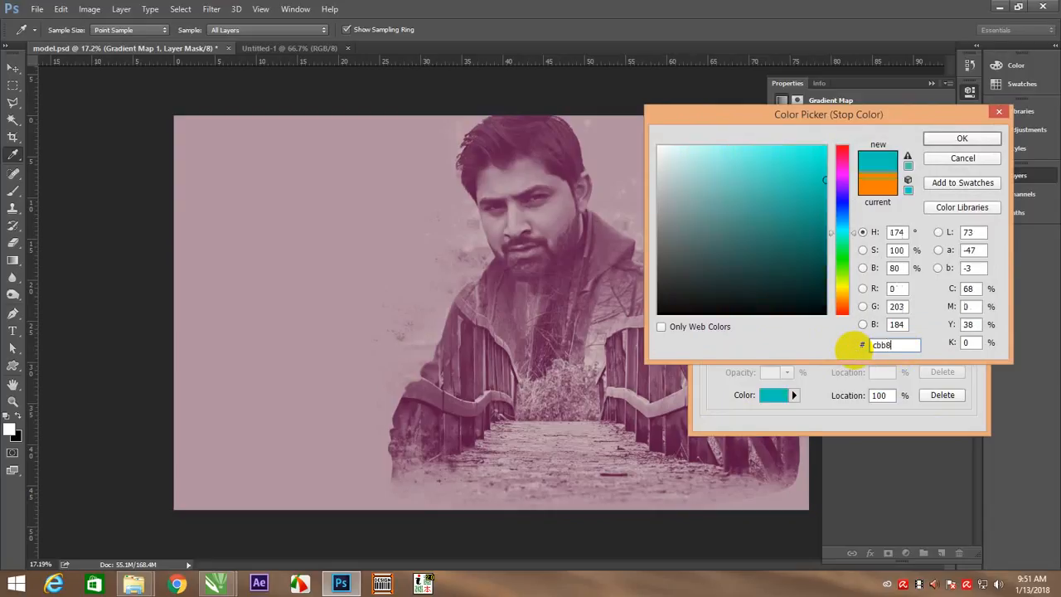
type("9b")
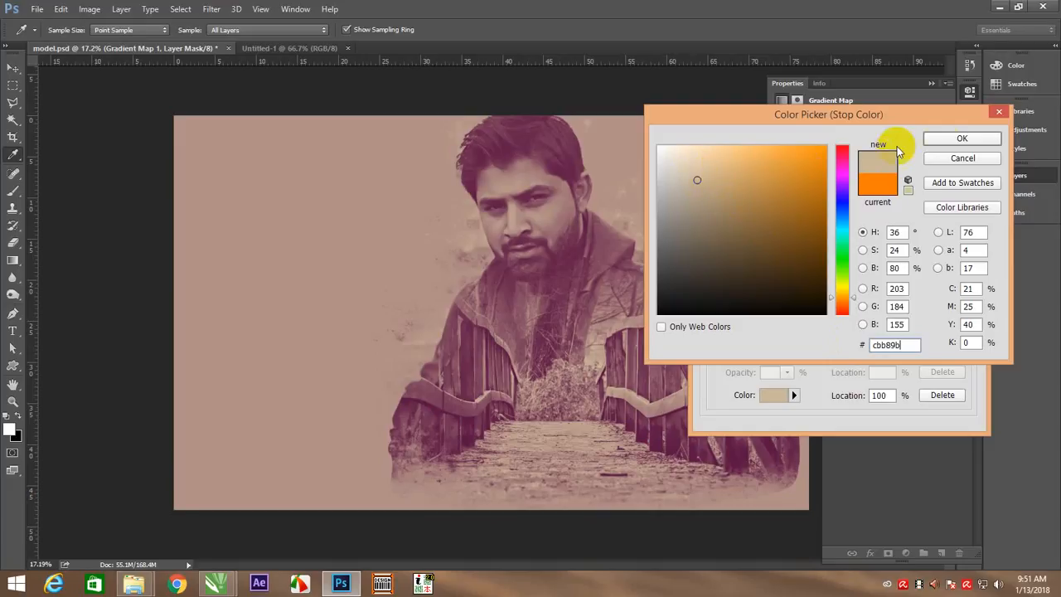
left_click(941, 140)
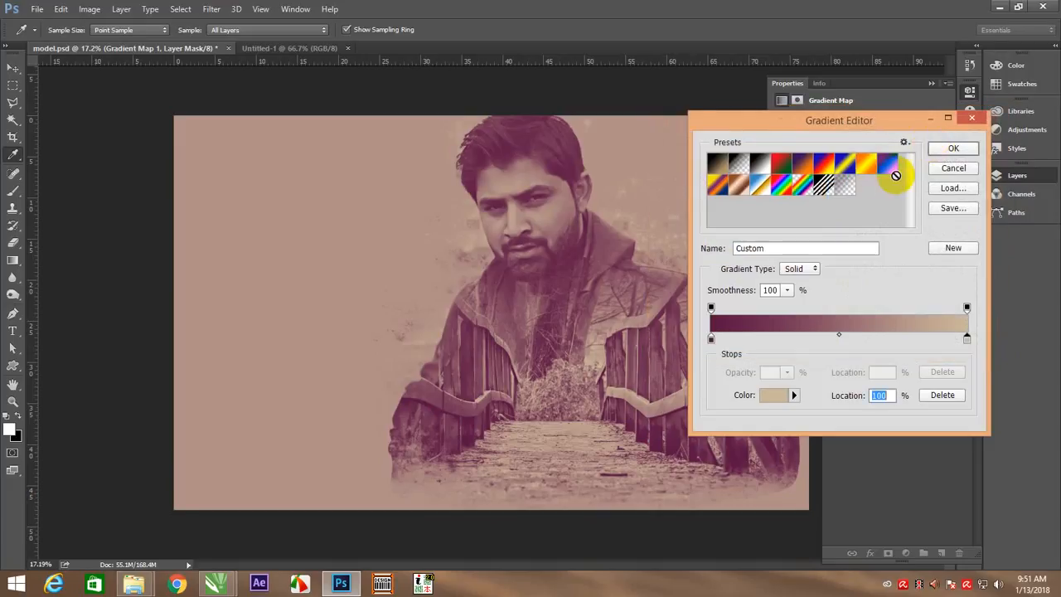
left_click(945, 152)
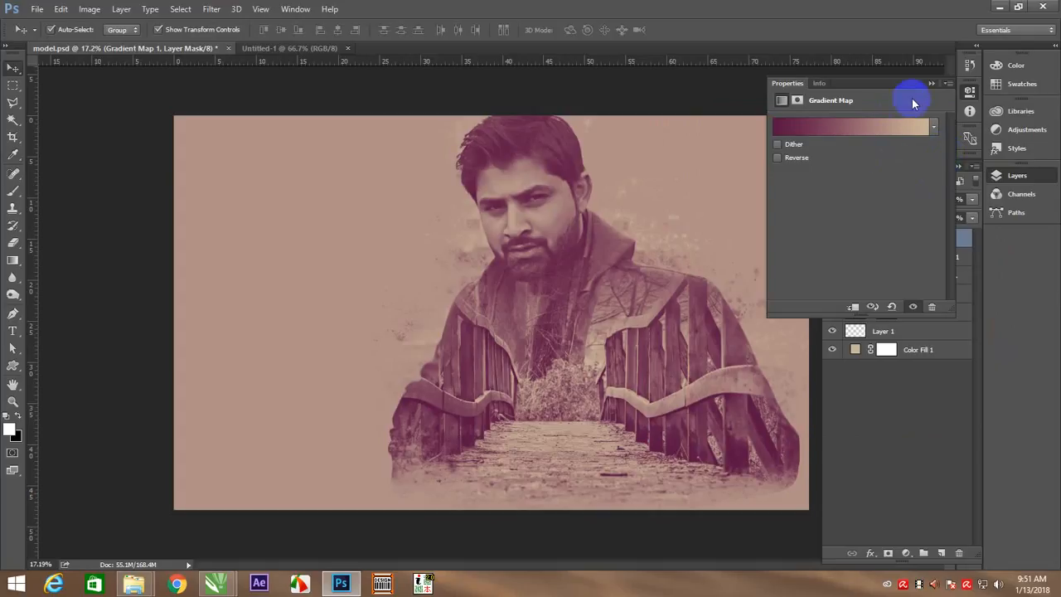
Set the Gradient Map 1 layer to Overlay blending at 67% opacity, then deselect all layers
left_click(932, 85)
left_click(879, 202)
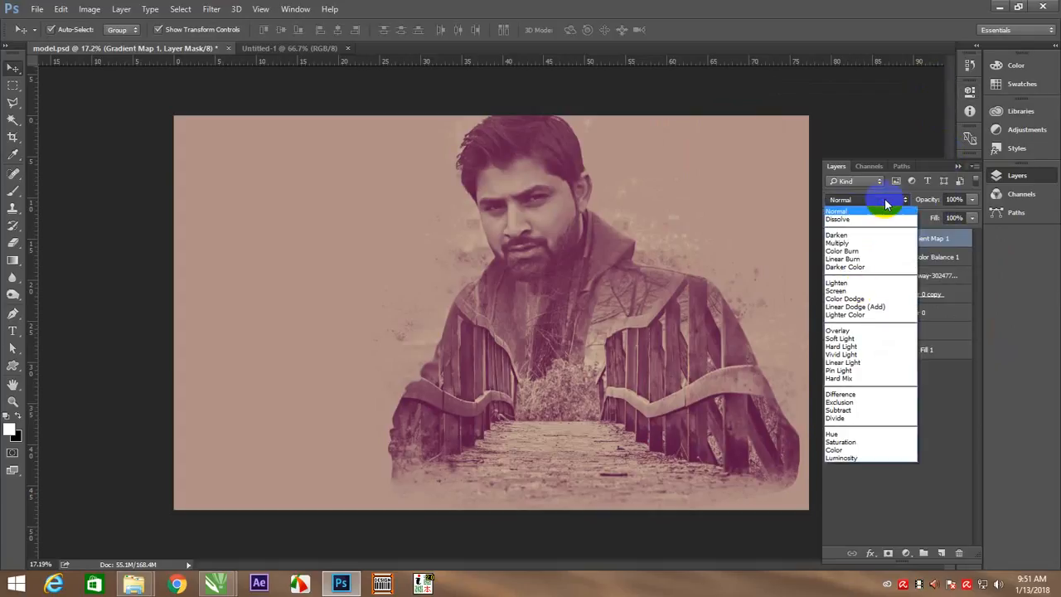
left_click(839, 330)
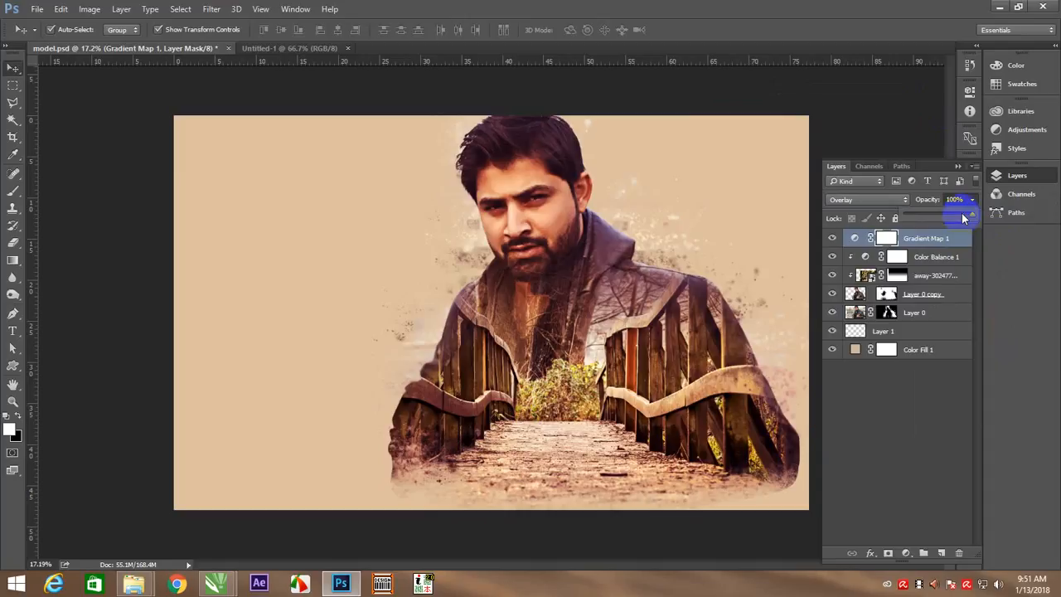
left_click_drag(961, 213, 958, 216)
left_click_drag(956, 217, 957, 217)
left_click(864, 106)
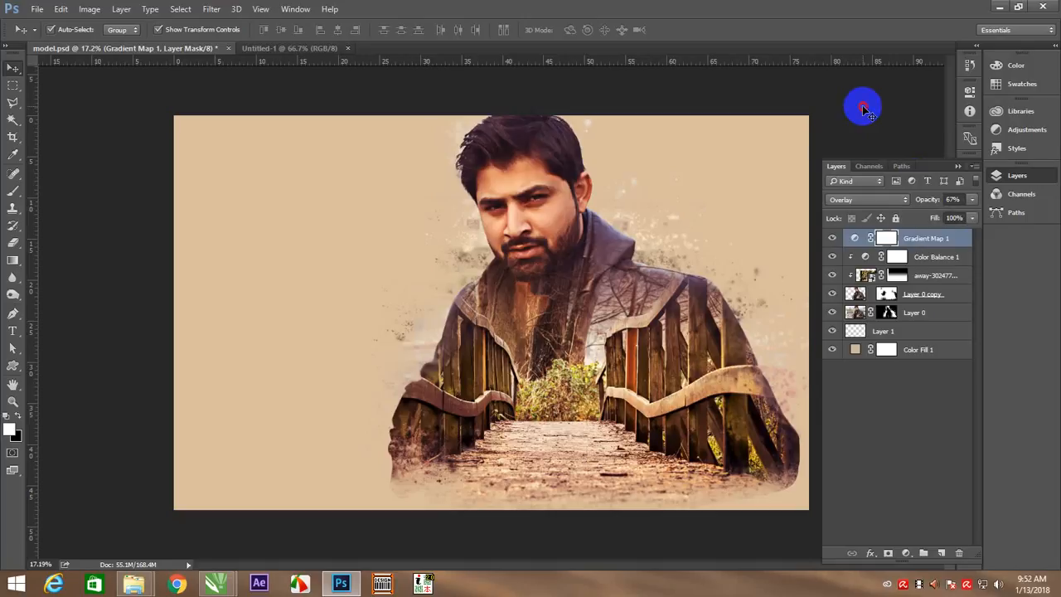
left_click(864, 123)
right_click(543, 222)
left_click(550, 228)
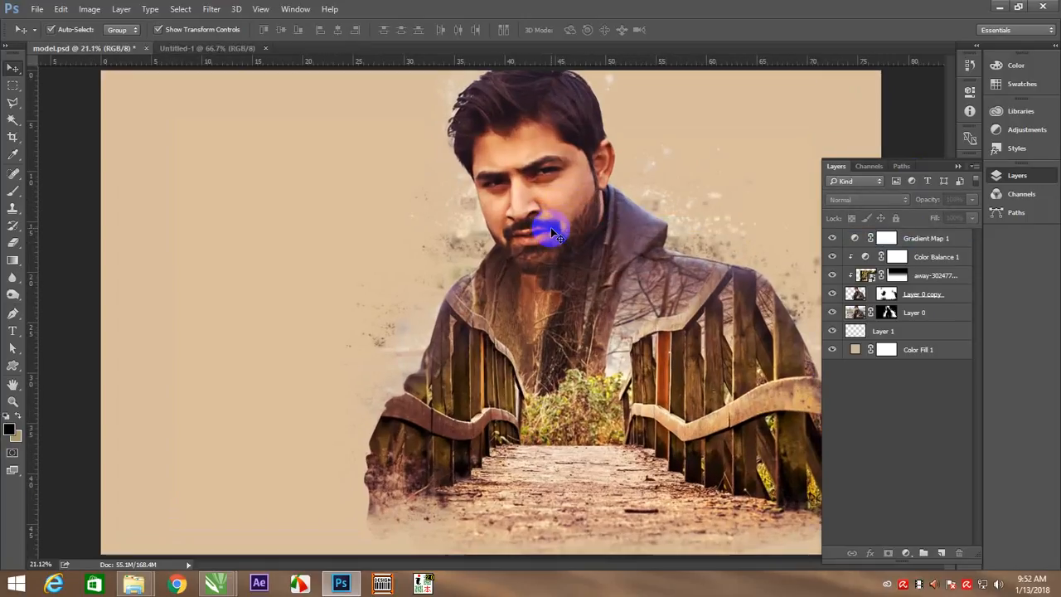
Try a black 800 px splatter at 42% opacity on Layer 1 in the empty background beside the model
left_click(924, 334)
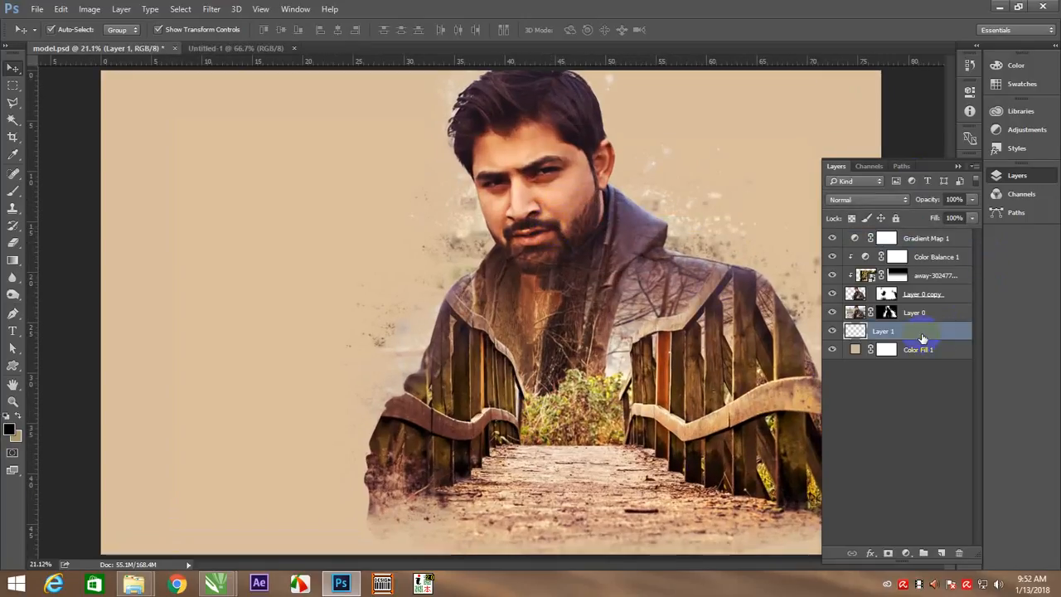
key("b")
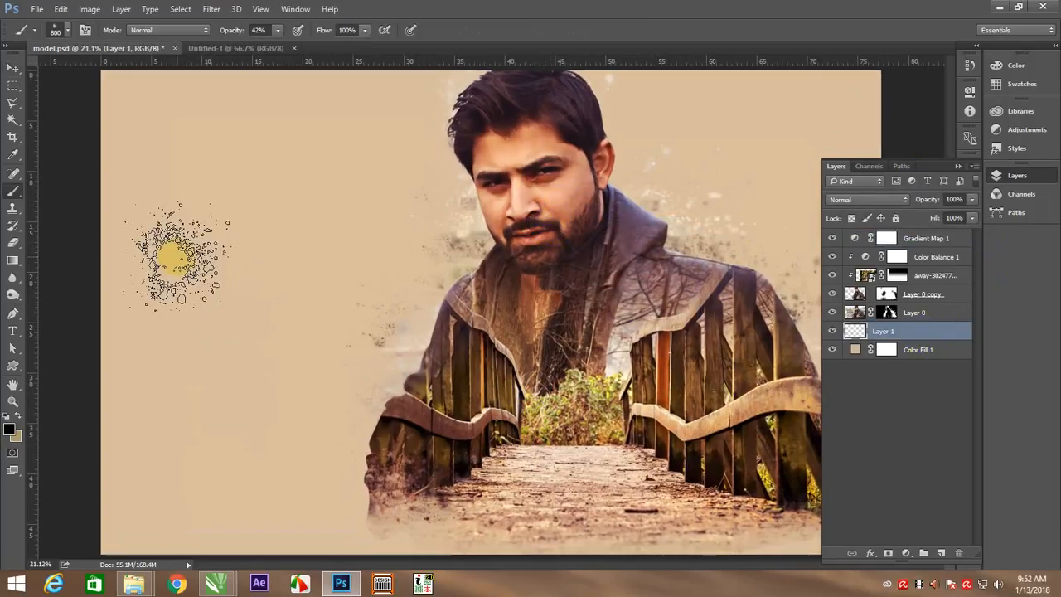
right_click(199, 249)
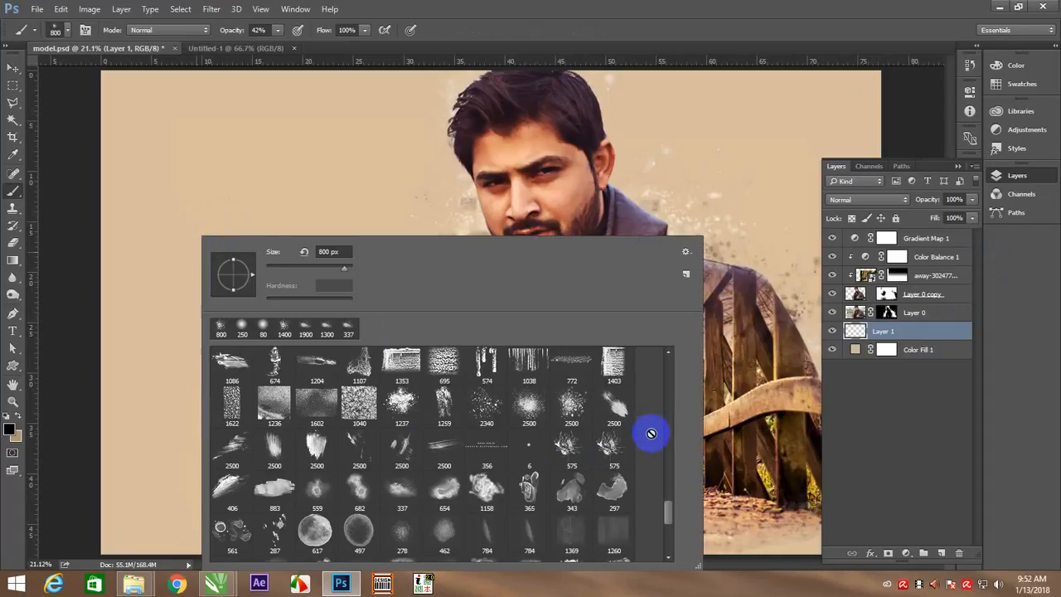
left_click(286, 184)
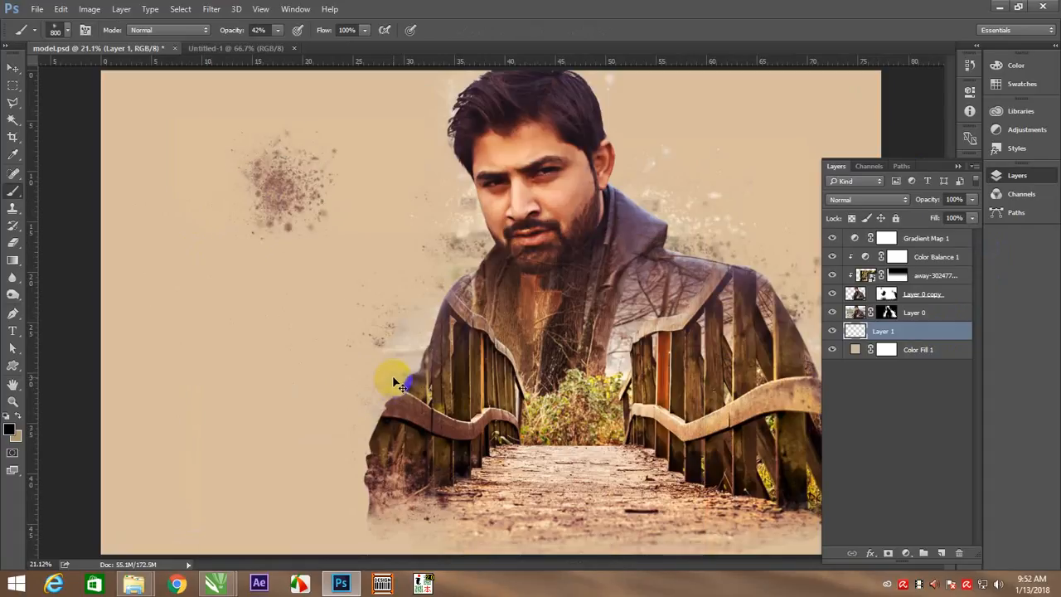
key("ctrl+minus")
key("ctrl+minus")
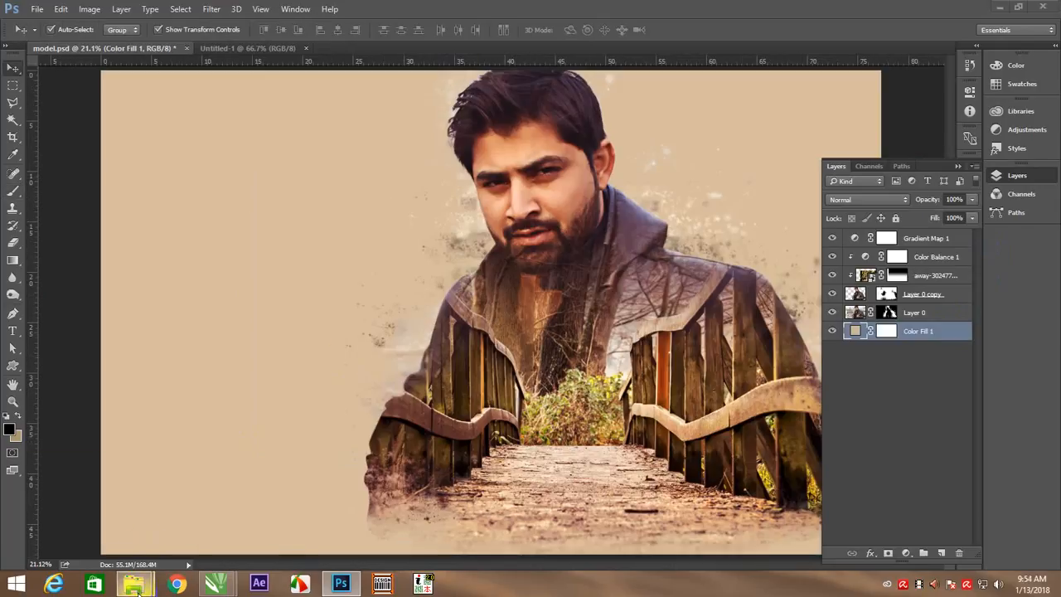
Place the paper_texture_v5_by_bashcorpo image from the Double Exposesure folder above Color Fill 1, rotated to -90°
mouse_move(133, 584)
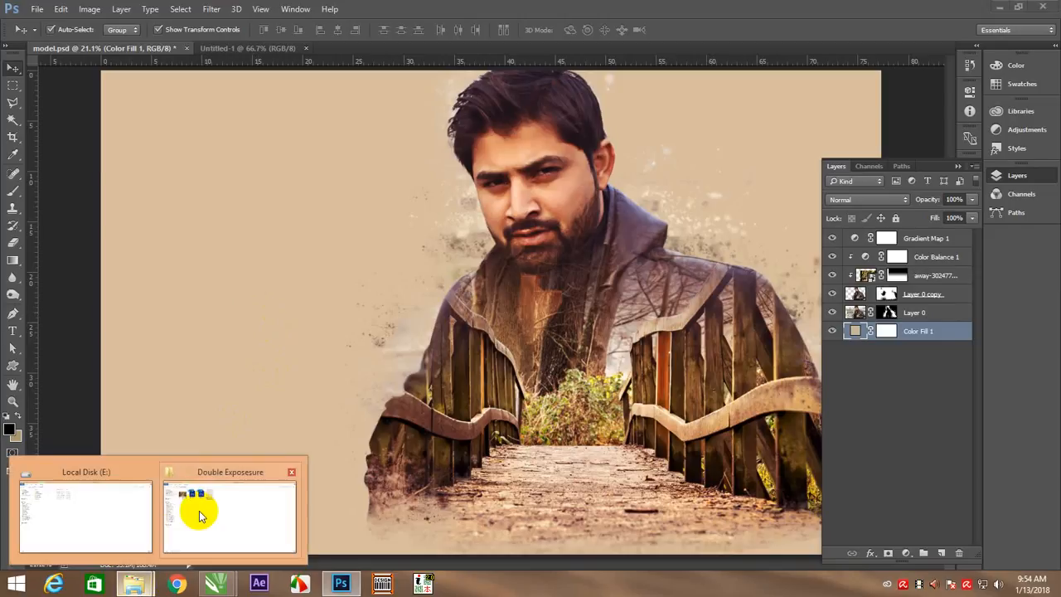
left_click(199, 515)
left_click_drag(369, 98, 386, 262)
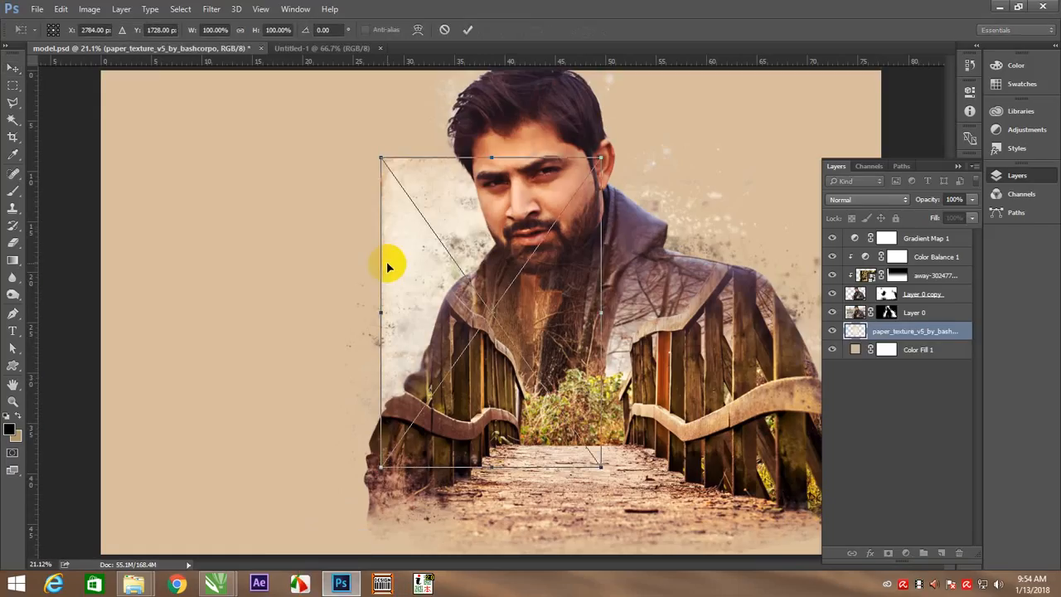
left_click_drag(367, 136, 336, 414)
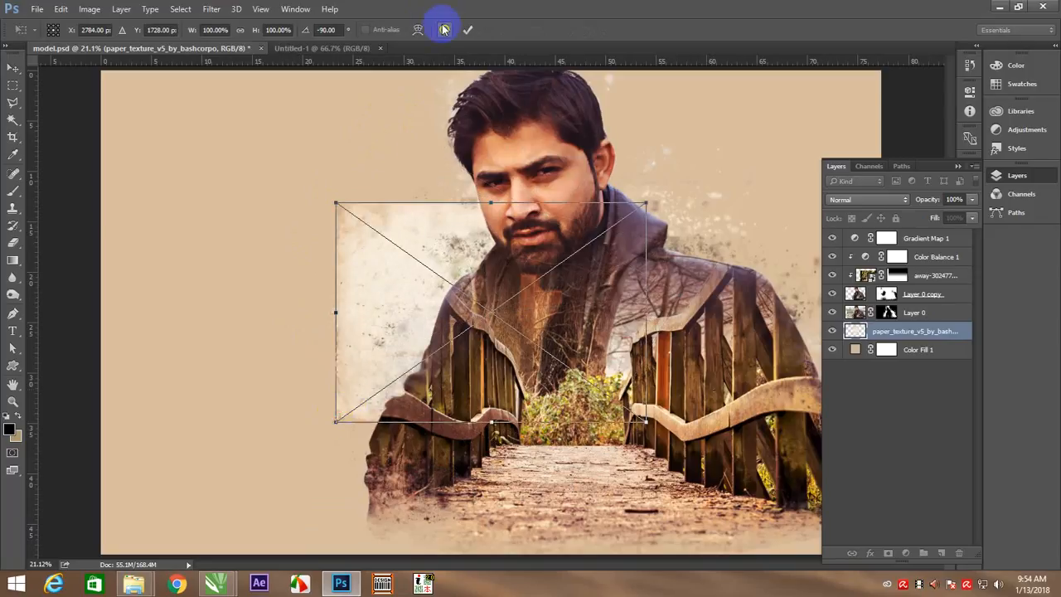
left_click(467, 30)
Scale the paper texture up to the canvas height and stretch it sideways to cover the whole canvas
key("ctrl+minus")
key("ctrl+minus")
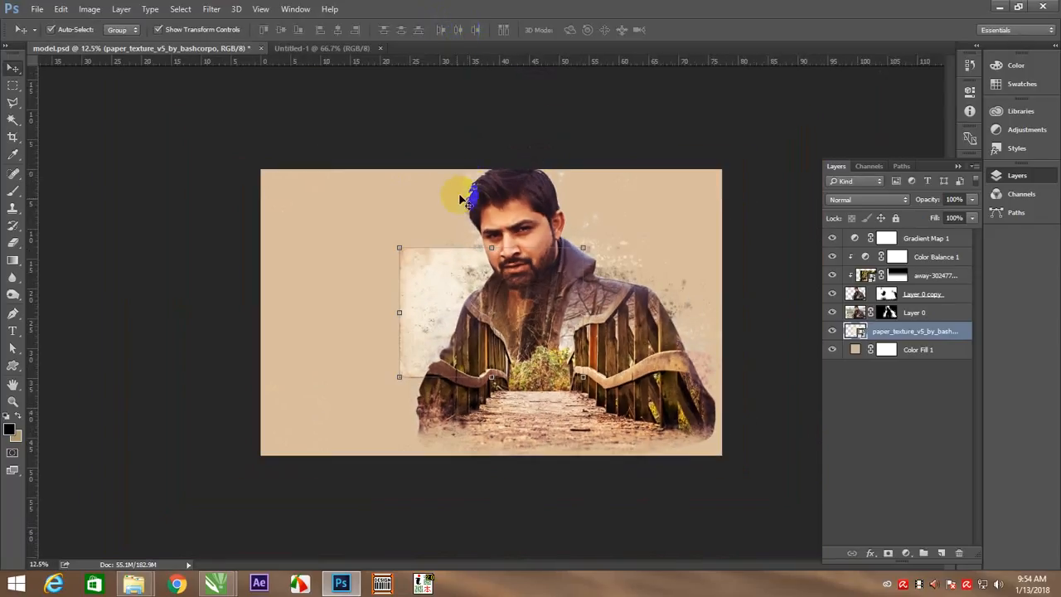
left_click_drag(399, 245, 290, 171)
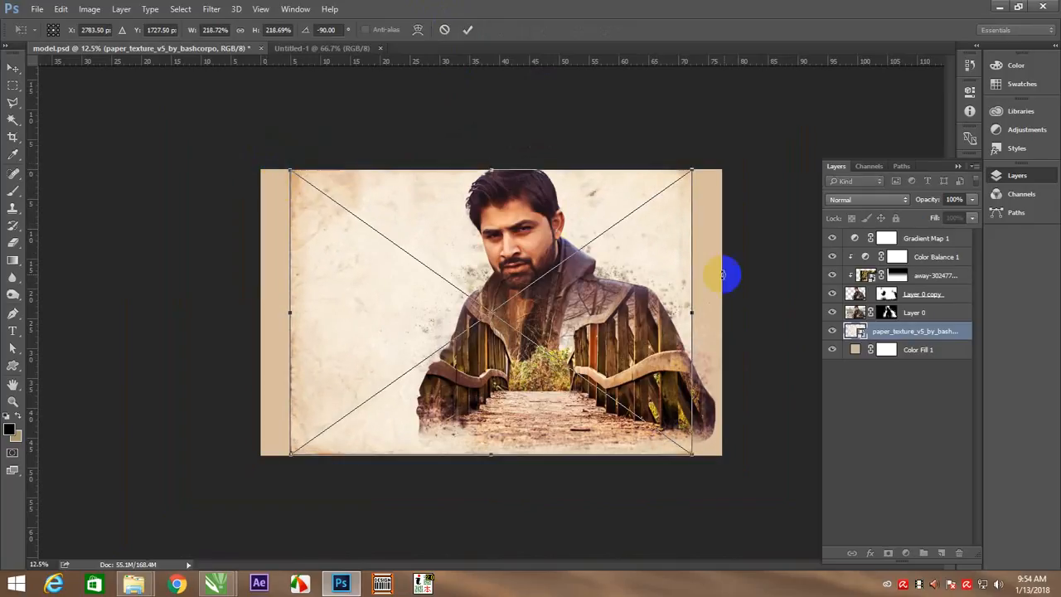
left_click_drag(691, 312, 722, 312)
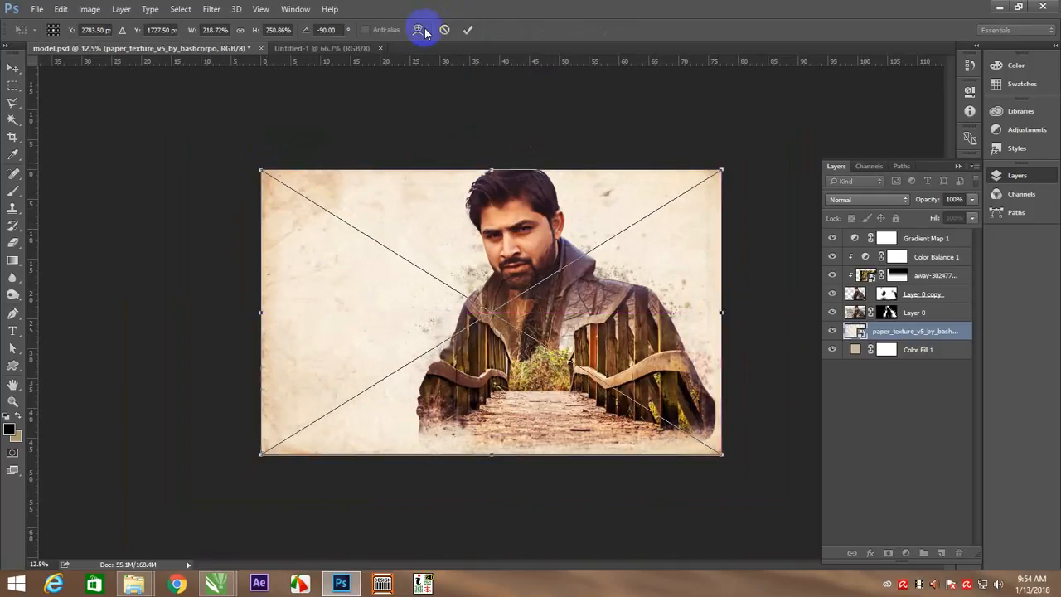
left_click(468, 30)
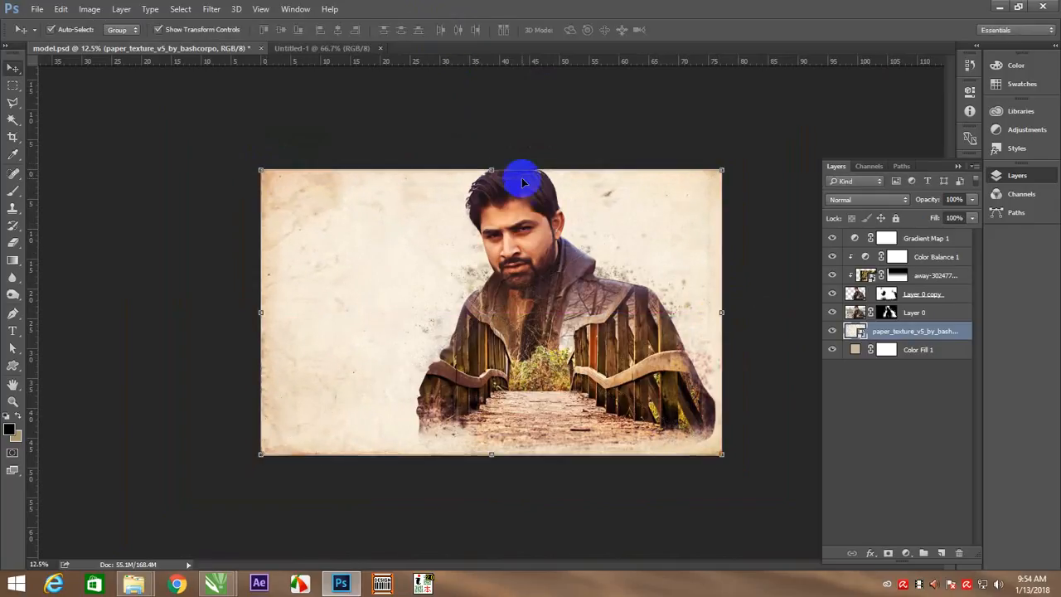
Try the Overlay and Soft Light blend modes on the paper texture layer
left_click(863, 200)
left_click(838, 331)
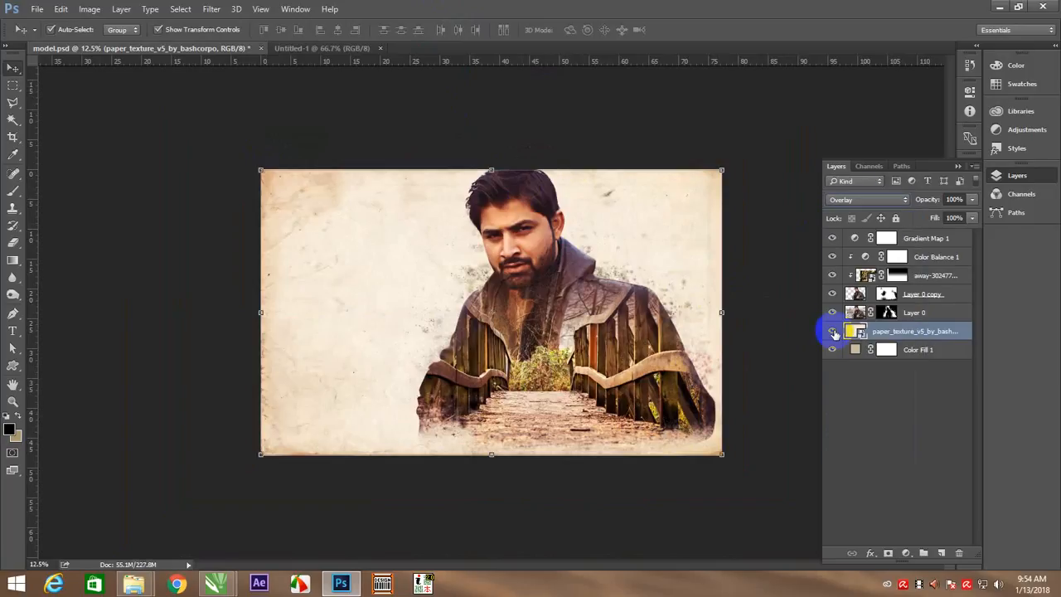
left_click(869, 202)
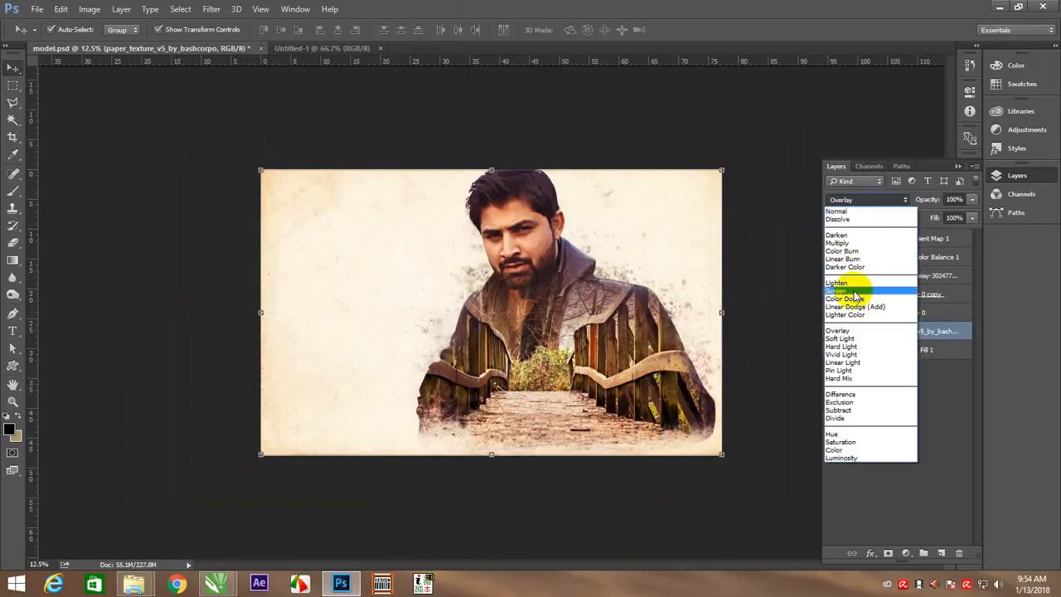
left_click(846, 339)
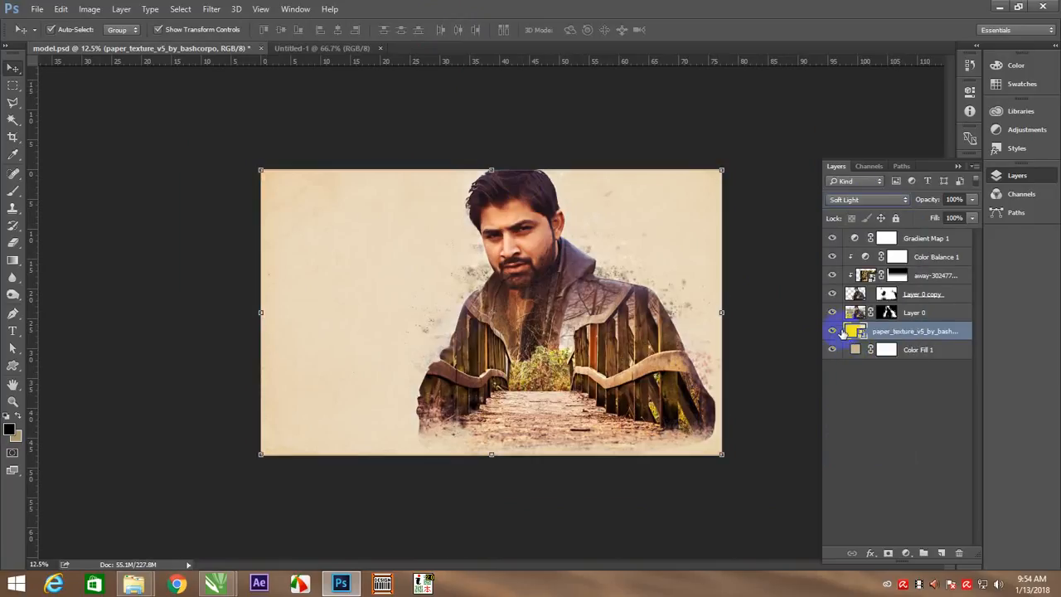
Set the paper texture layer's blend mode to Pin Light and deselect all layers
key("shift+plus")
key("shift+plus")
key("shift+plus")
key("shift+plus")
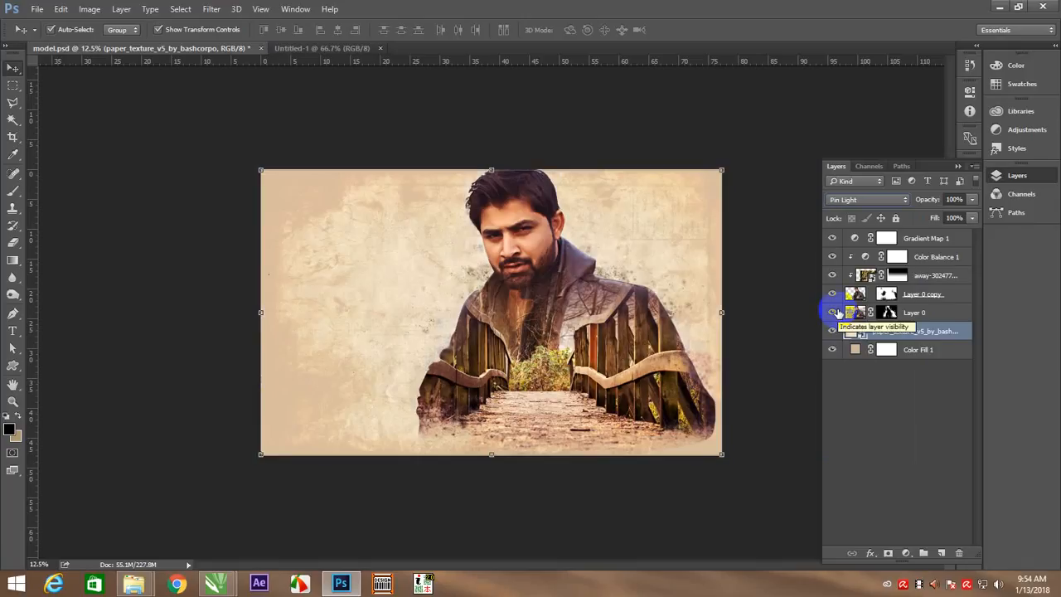
left_click(790, 251)
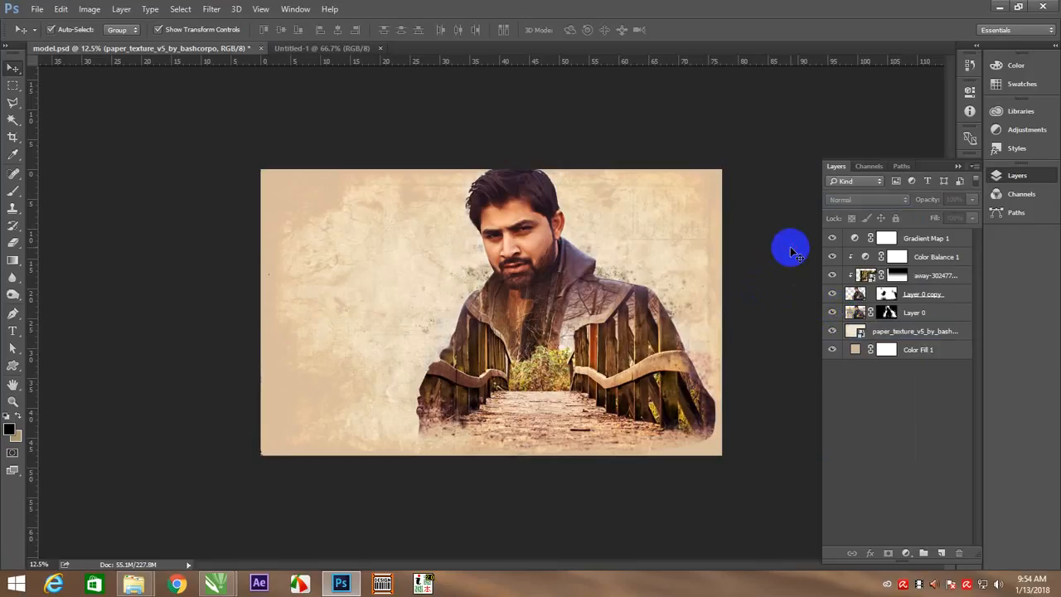
right_click(546, 272)
left_click(580, 281)
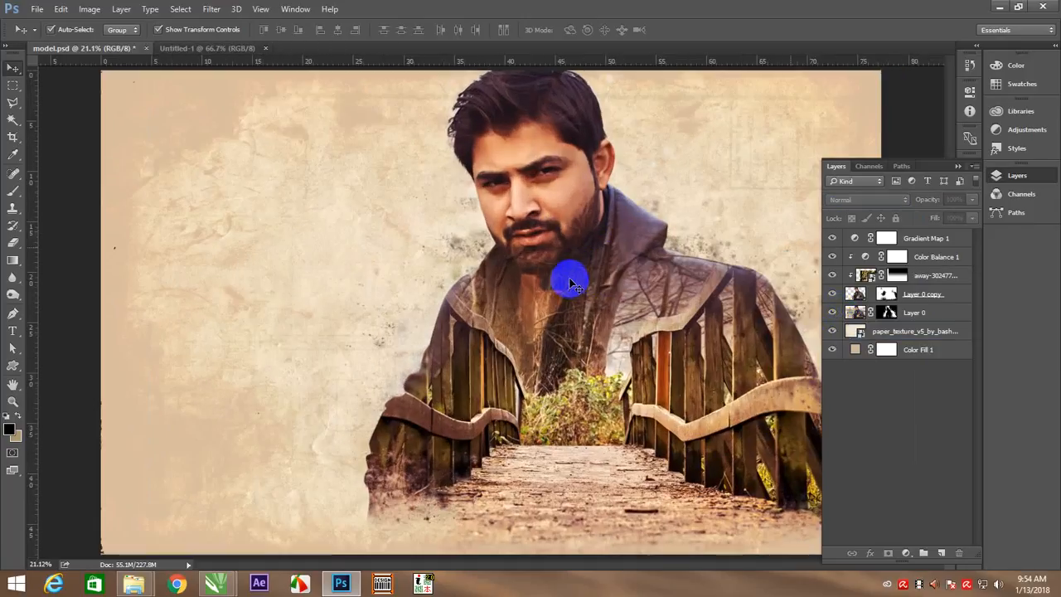
Add a new layer above the paper texture and sample a beige foreground colour from the canvas for the brush
key("ctrl+minus")
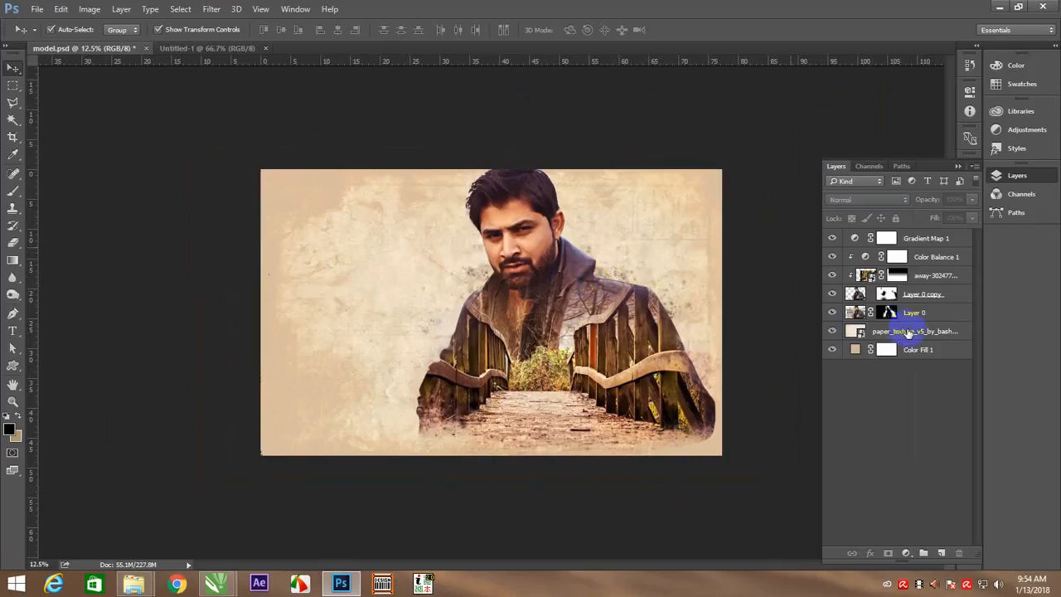
left_click(907, 332)
left_click(940, 551)
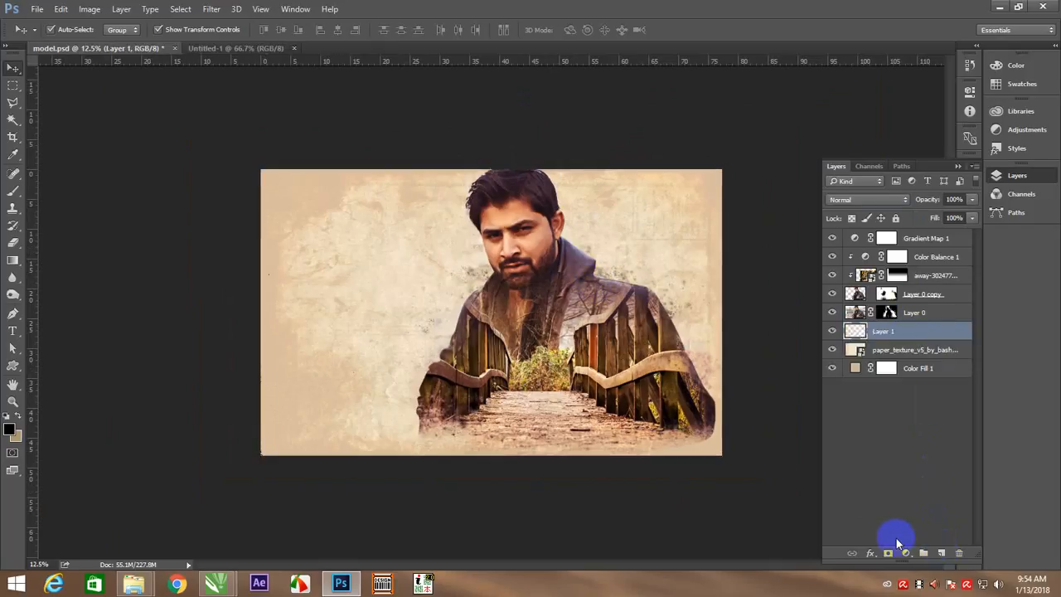
key("b")
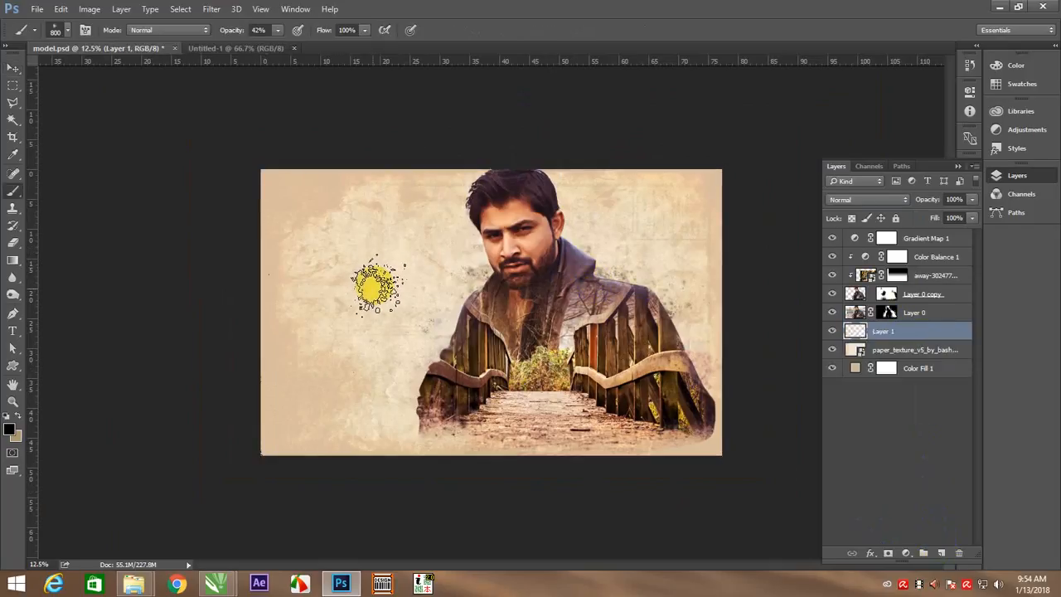
key("i")
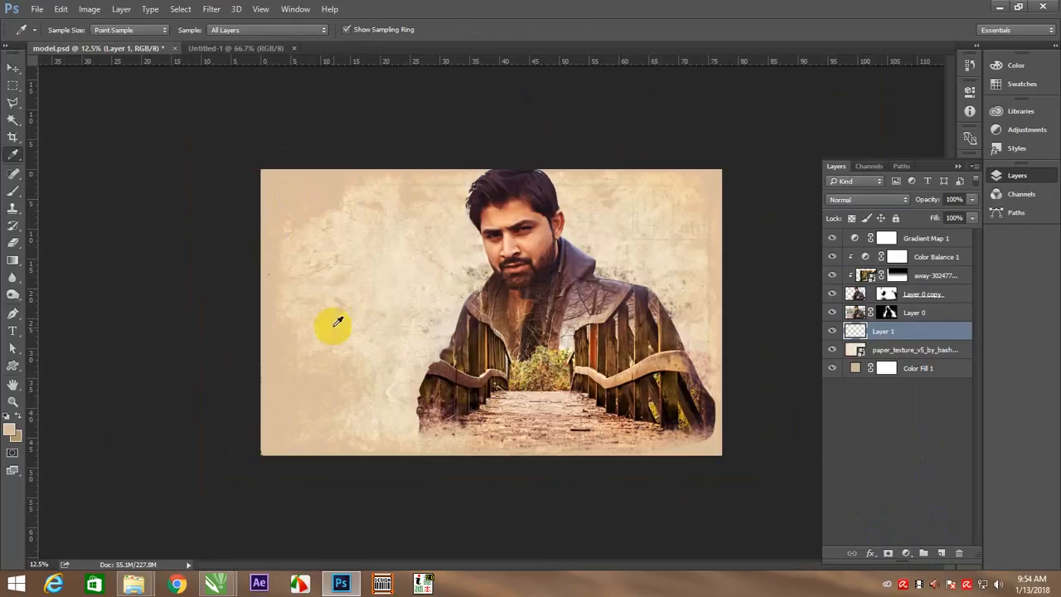
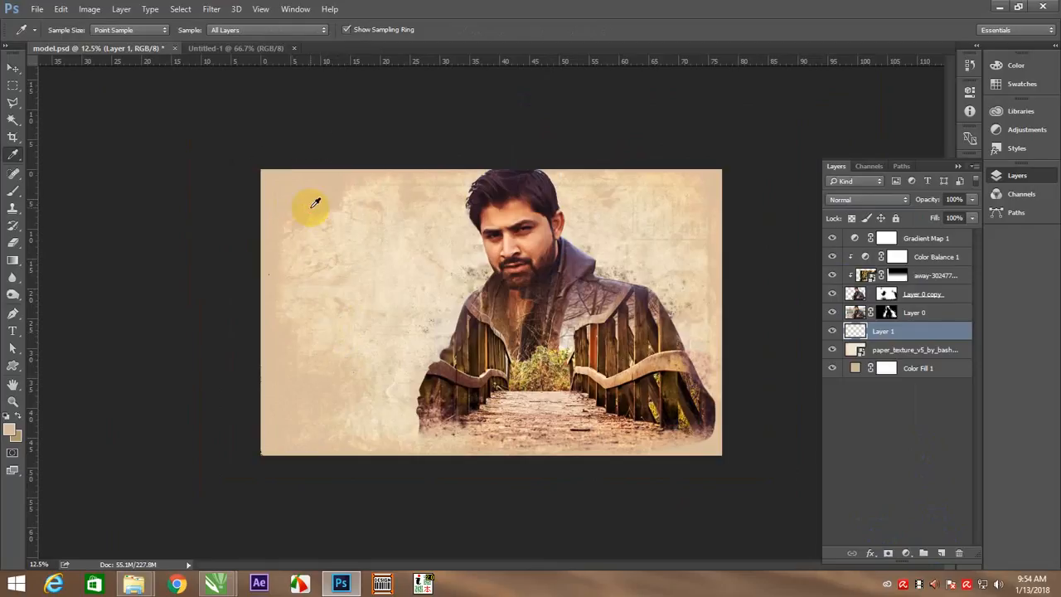
Enlarge the splatter brush to 1500 px and paint beige at 42% opacity over the paper background left of the model
key("b")
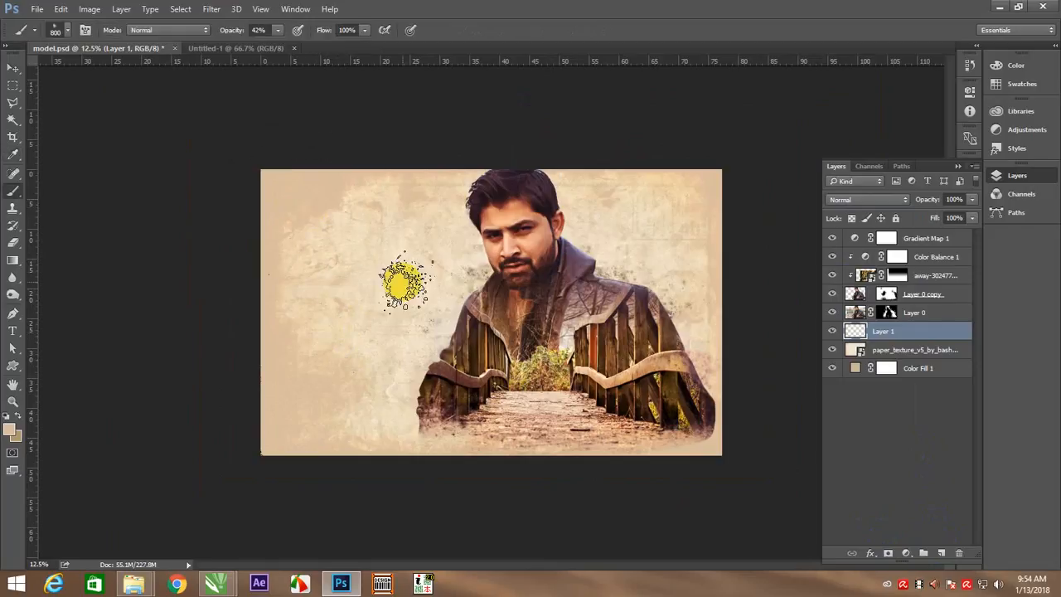
key("bracketright")
key("bracketright")
key("bracketright")
key("bracketright")
key("bracketright")
key("bracketright")
key("bracketright")
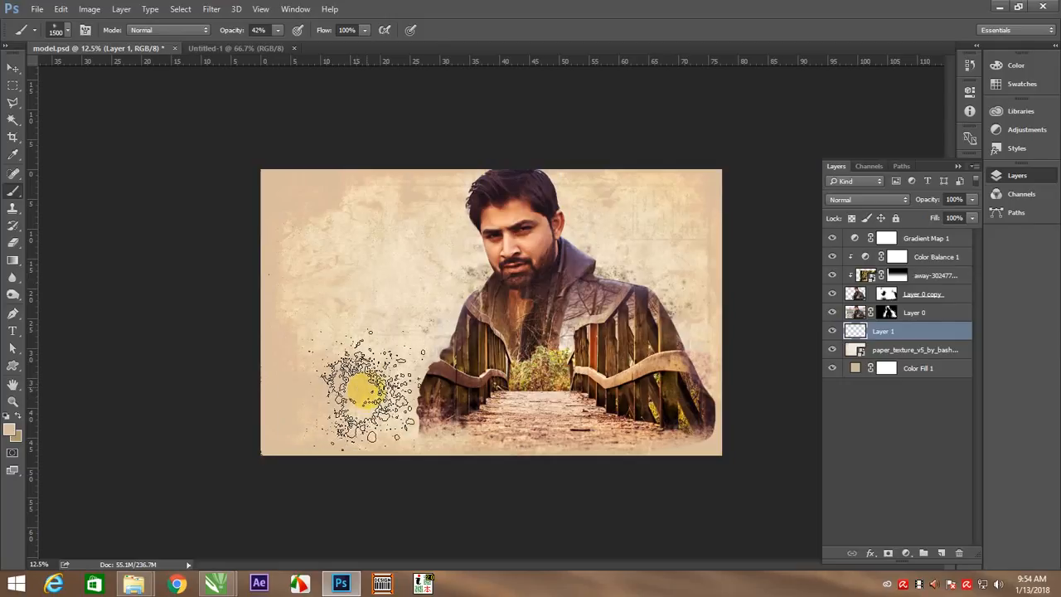
left_click(417, 275)
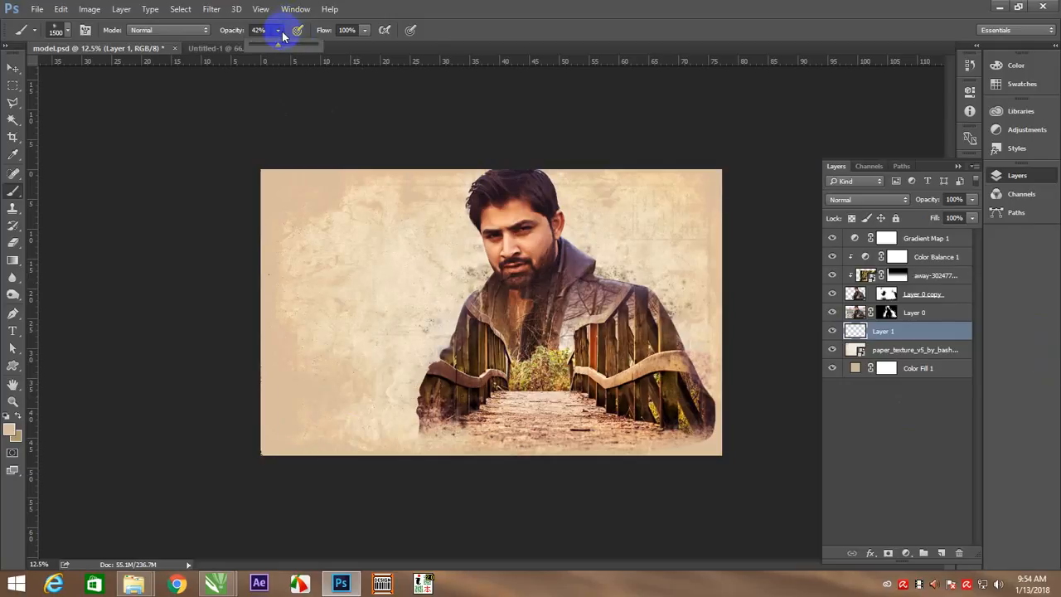
Raise the brush opacity to 100%, paint more beige splatters over the lower-left part of the image, and deselect the layer
left_click(300, 367)
left_click(410, 438)
left_click(305, 421)
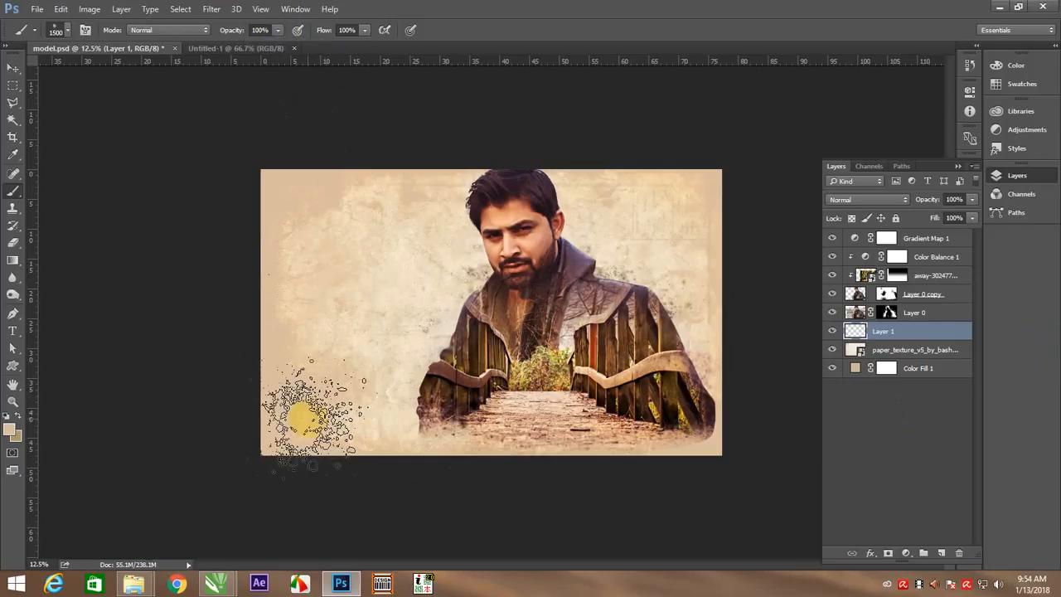
key("v")
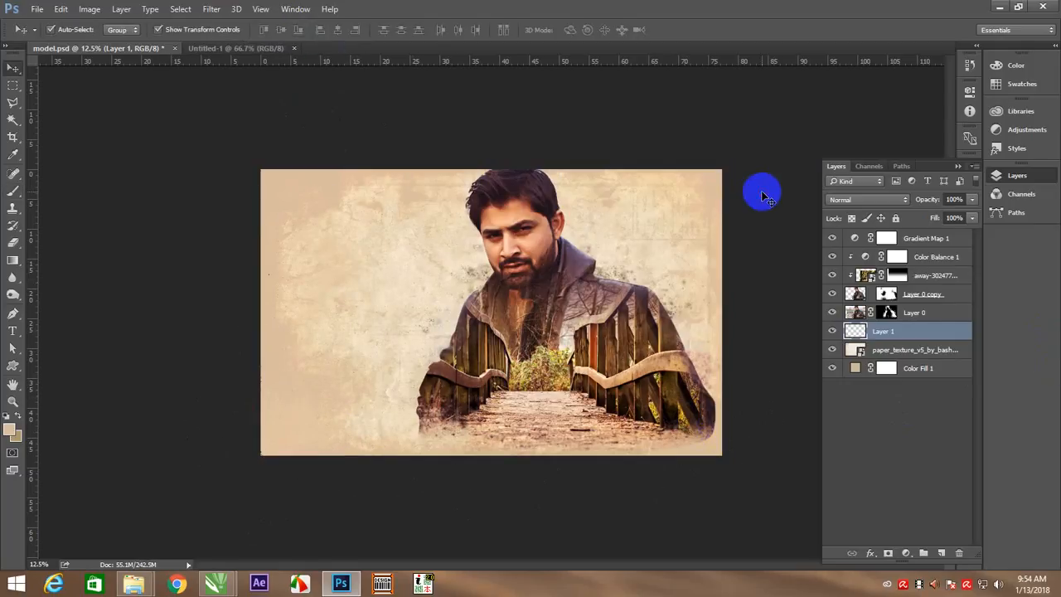
left_click(479, 288)
Raise the opacity of the Gradient Map 1 adjustment layer to about 75%
scroll(492, 298, "up", 5)
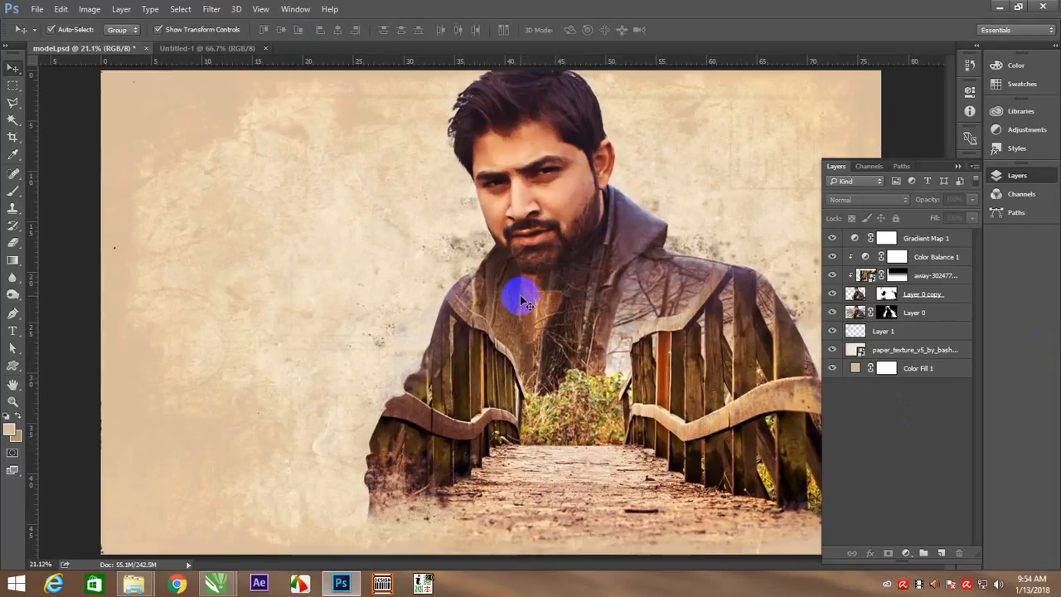
left_click(907, 240)
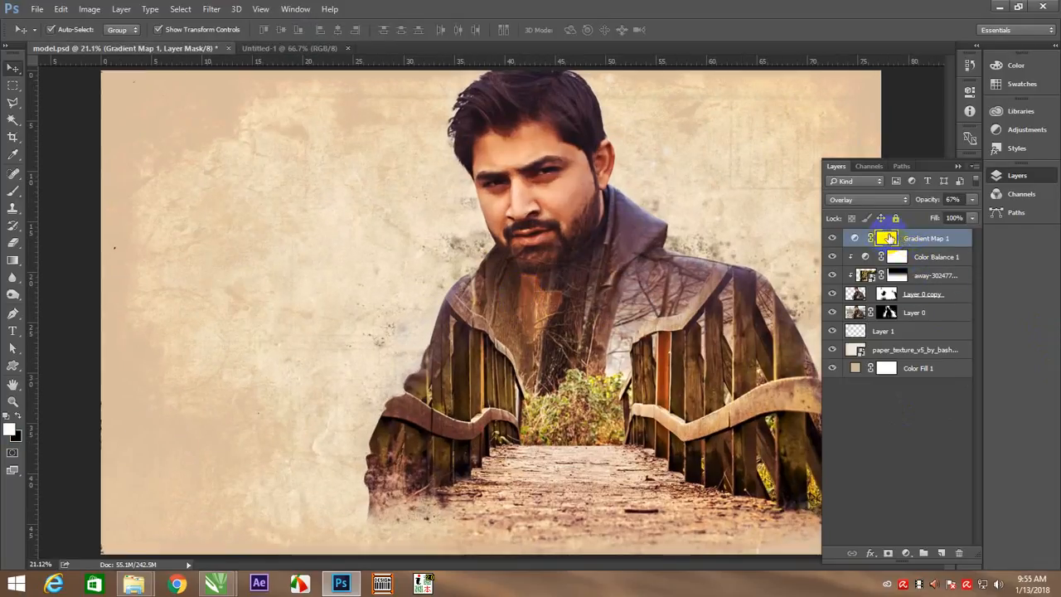
mouse_move(972, 199)
left_mouse_down()
mouse_move(936, 208)
mouse_move(973, 213)
mouse_move(965, 217)
left_mouse_up()
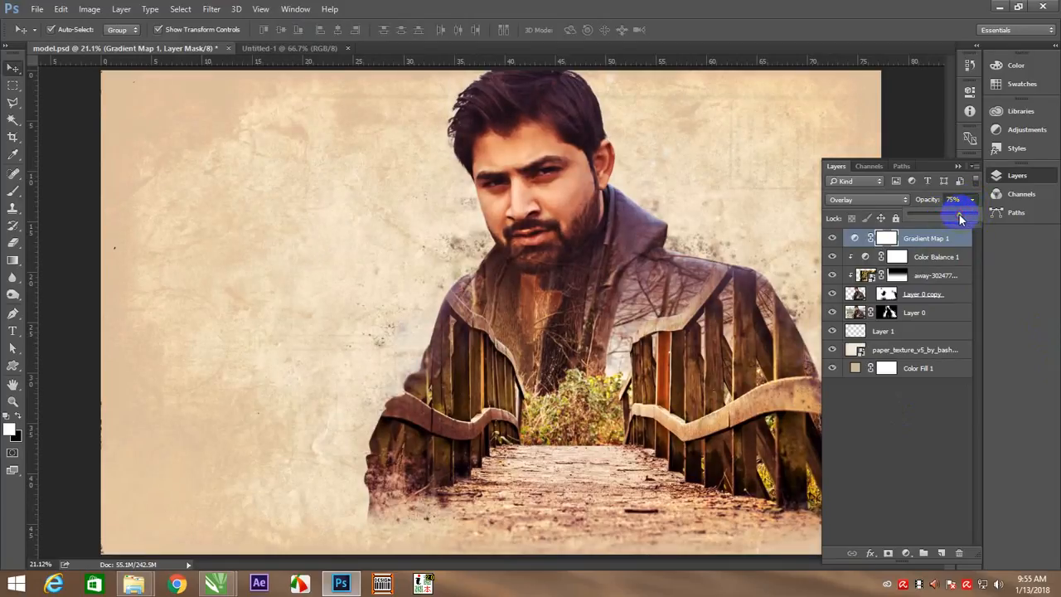
left_click(958, 257)
Add a new clipped layer directly above Layer 0 copy and fill it with 50% Gray in Normal mode at 100% opacity
left_click(949, 297)
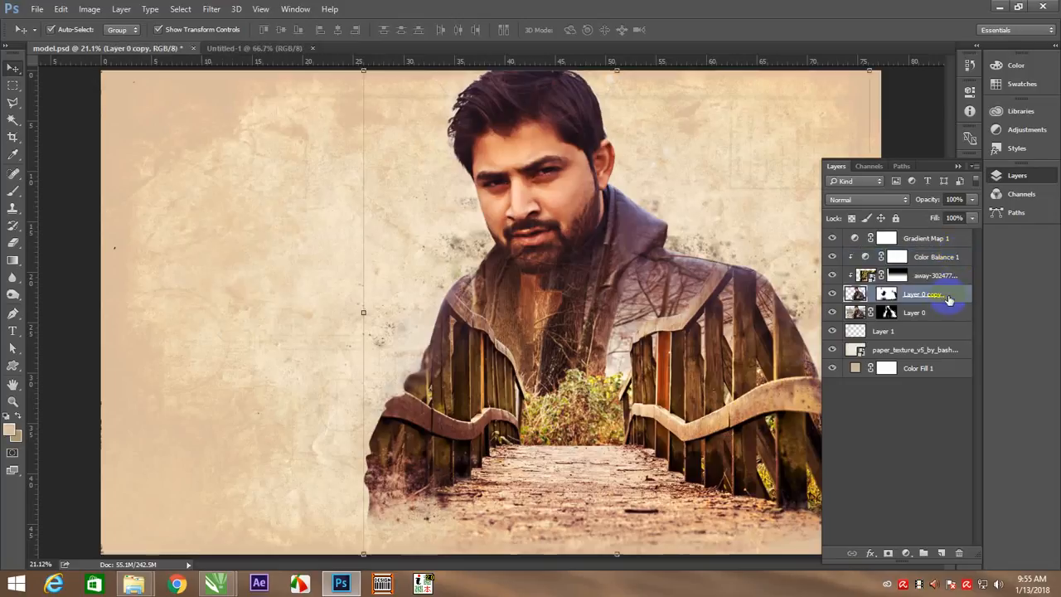
left_click(939, 553)
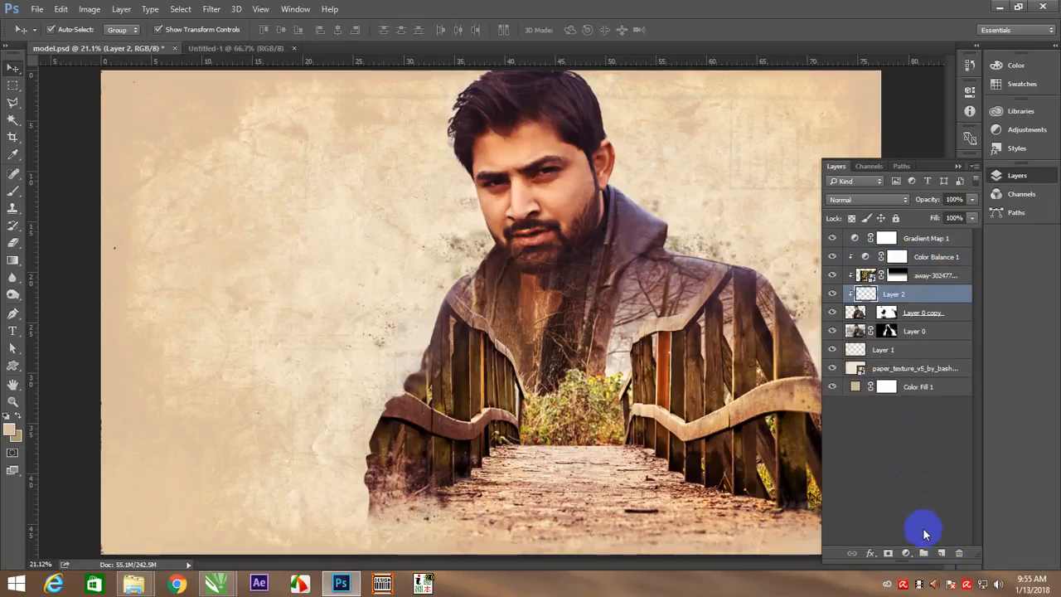
key("shift+BackSpace")
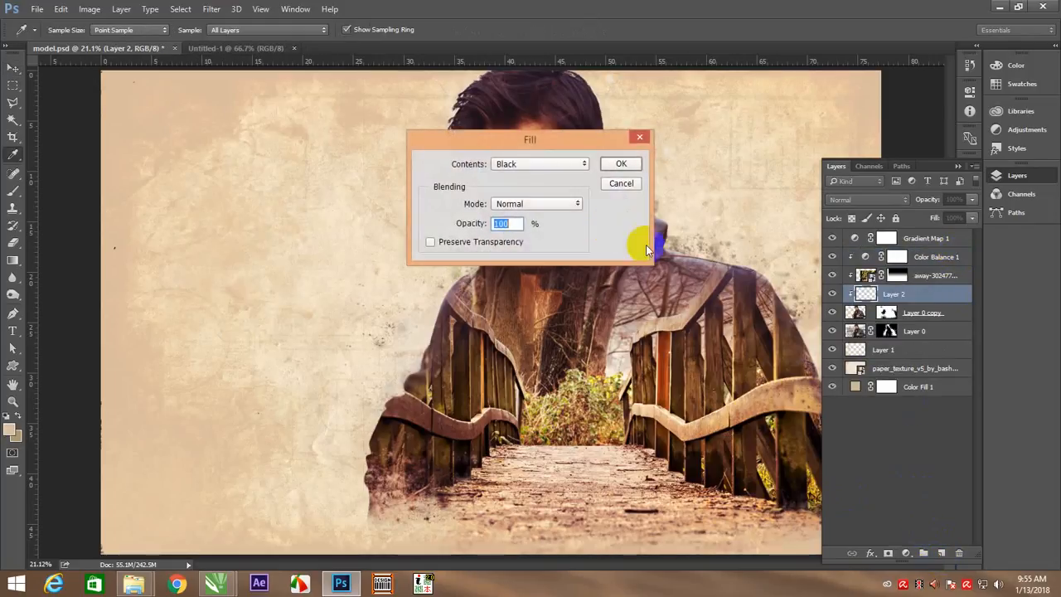
left_click(580, 164)
left_click(552, 267)
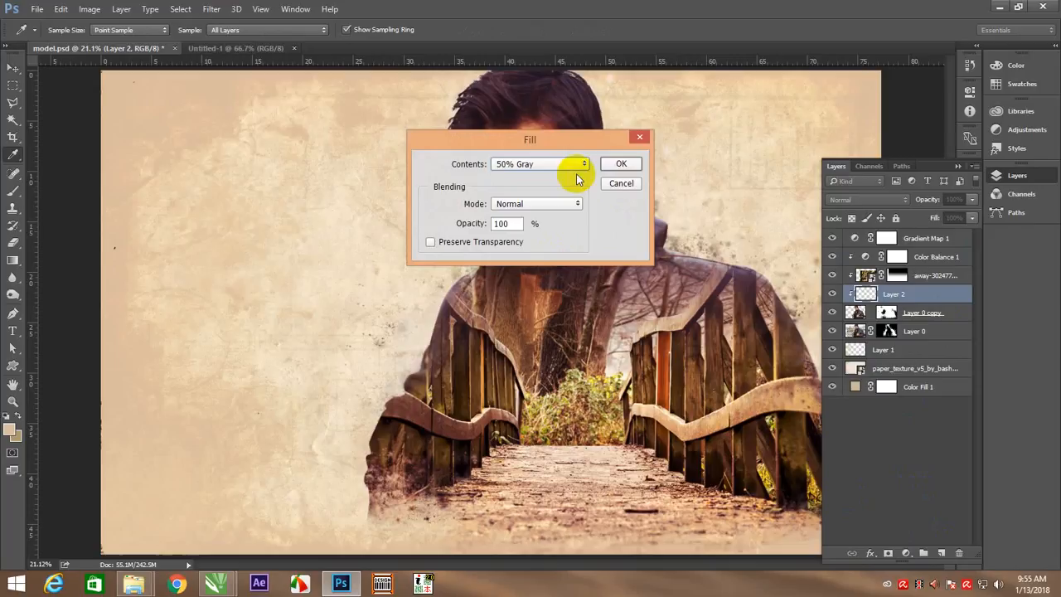
left_click(617, 165)
Set the blend mode of the gray-filled clipped layer to Overlay
key("v")
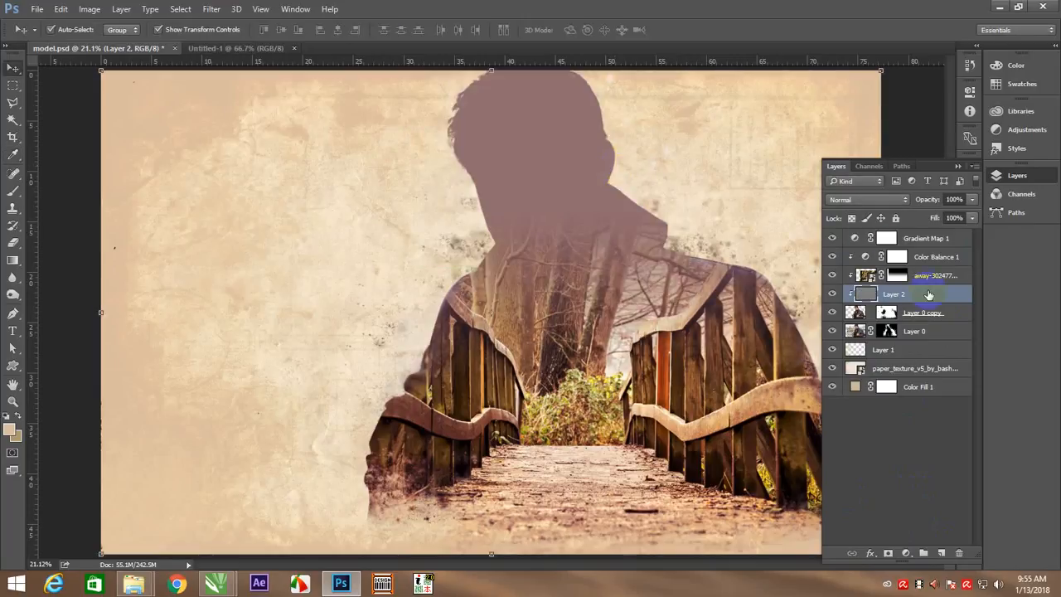
right_click(929, 295)
left_click(943, 298)
left_click(886, 201)
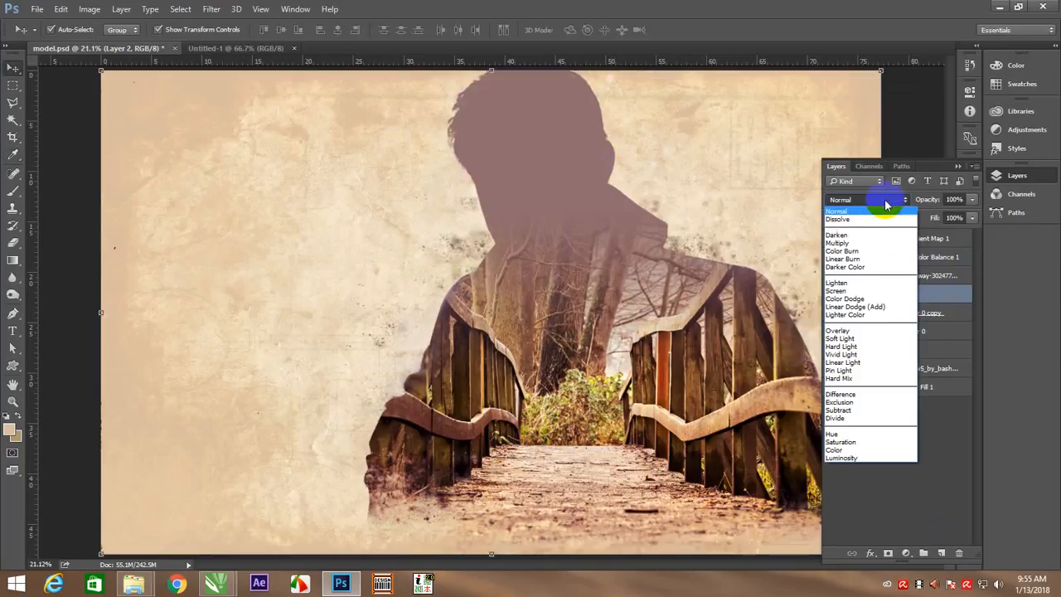
left_click(846, 331)
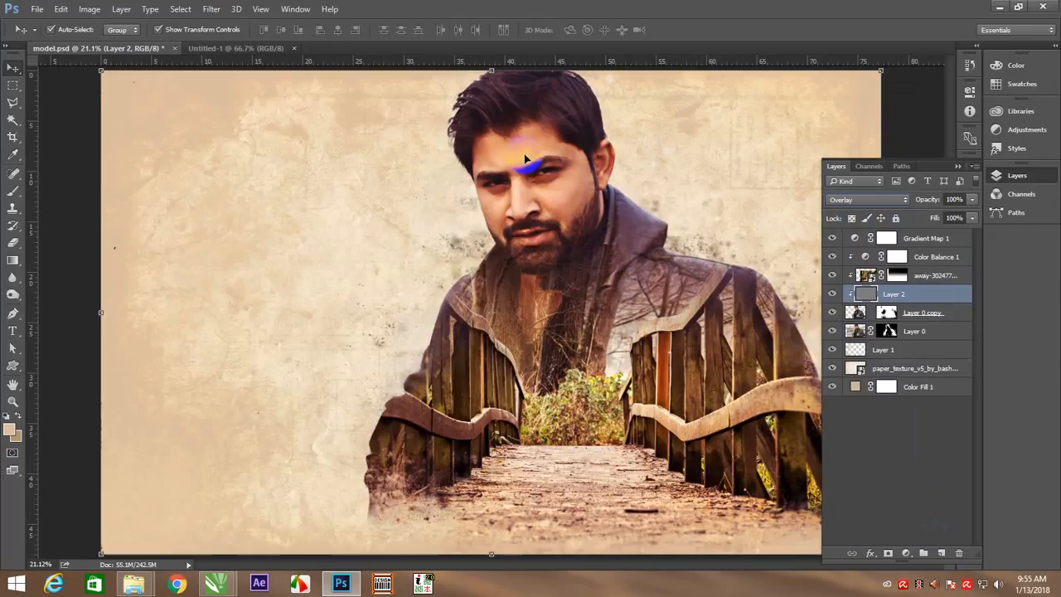
Brighten the nose and forehead on the gray layer using a 150 px Dodge brush on Midtones at 21% exposure
key("z")
left_click_drag(562, 185, 542, 275)
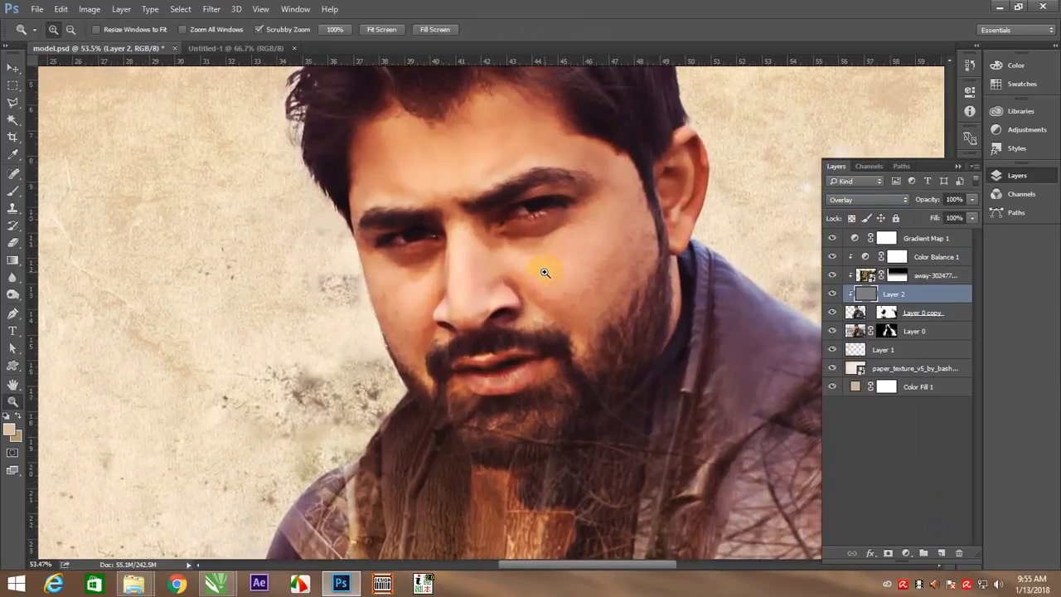
left_click(14, 295)
right_click(22, 296)
left_click(46, 293)
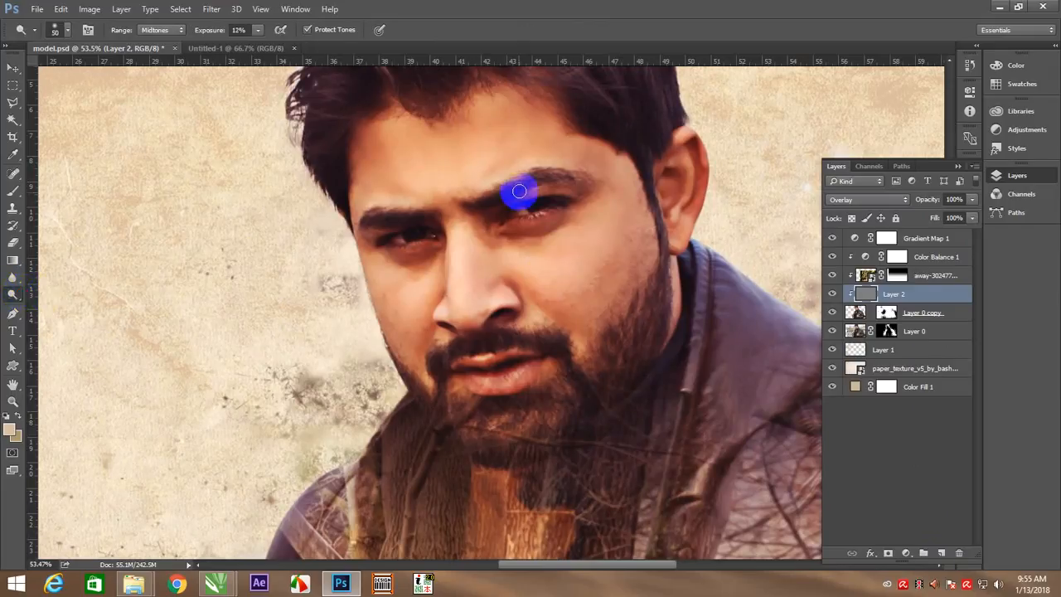
key("bracketright")
key("bracketright")
key("bracketright")
key("bracketright")
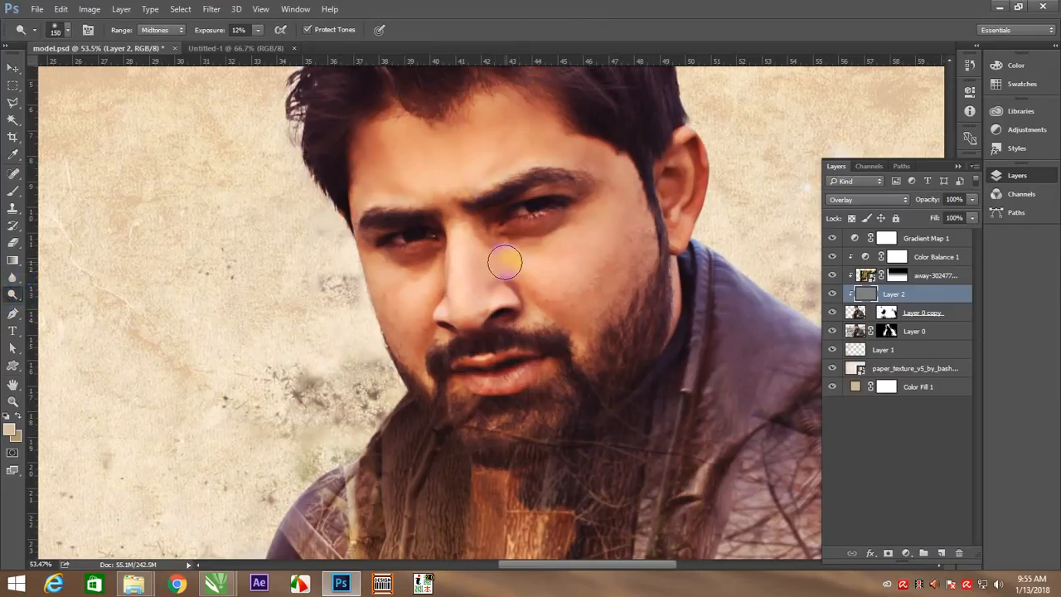
key("ctrl+z")
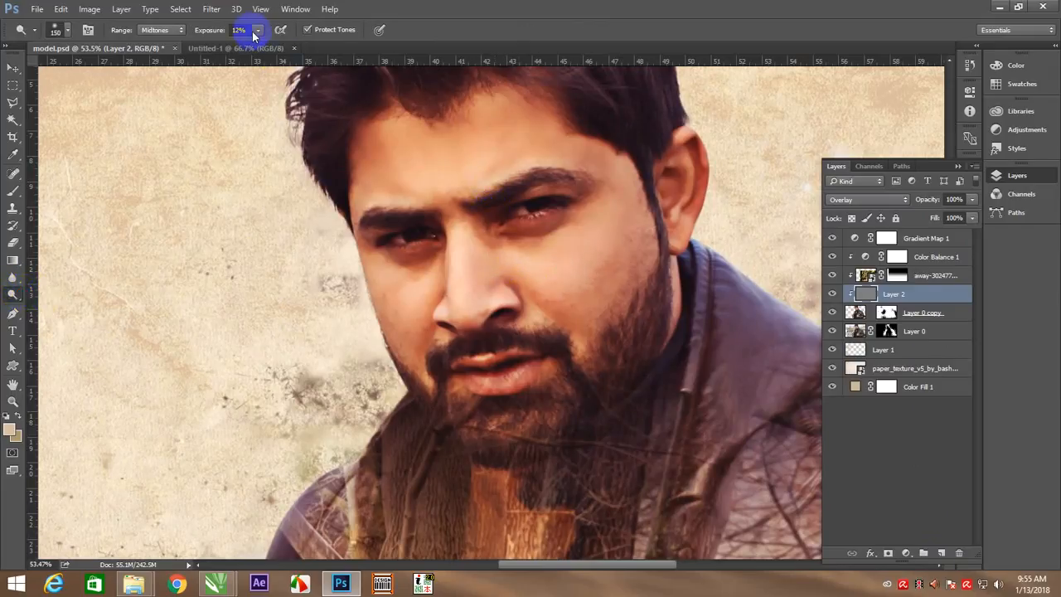
left_click(258, 32)
left_click(264, 45)
left_click(463, 257)
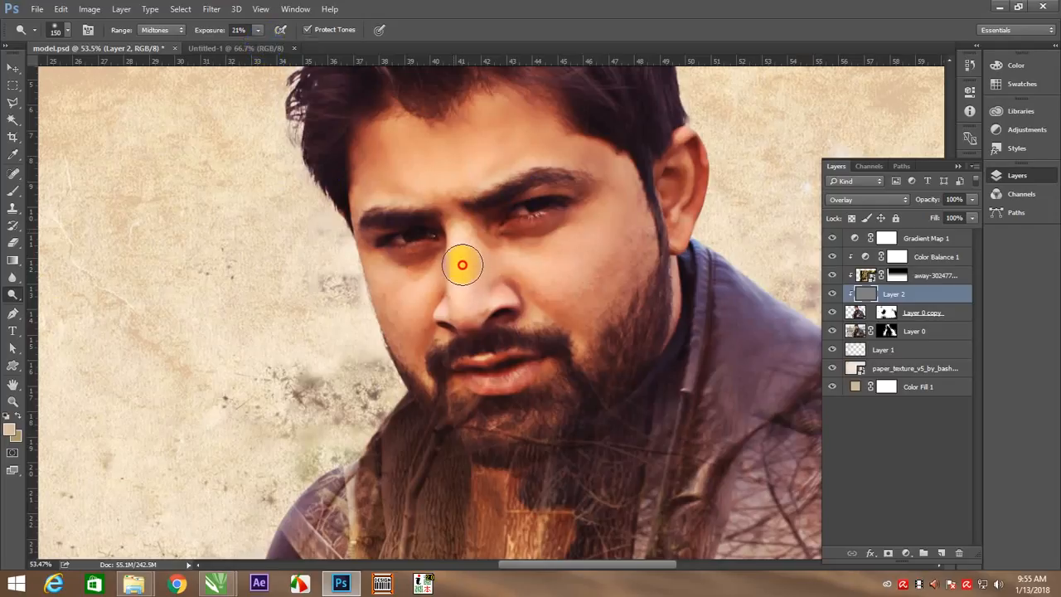
mouse_move(438, 166)
left_mouse_down()
mouse_move(395, 150)
mouse_move(422, 170)
mouse_move(480, 141)
mouse_move(455, 175)
mouse_move(515, 156)
mouse_move(402, 189)
left_mouse_up()
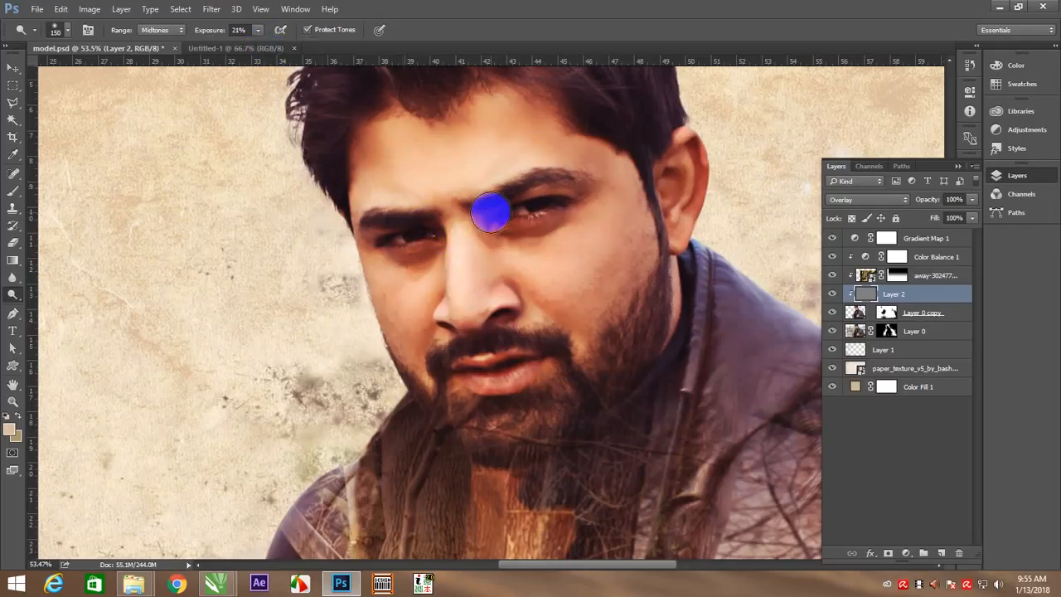
Dodge the tip of the nose, lower lip, ear and side of the face with a smaller brush of about 80 to 100 px
key("bracketleft")
key("bracketleft")
key("bracketleft")
key("bracketleft")
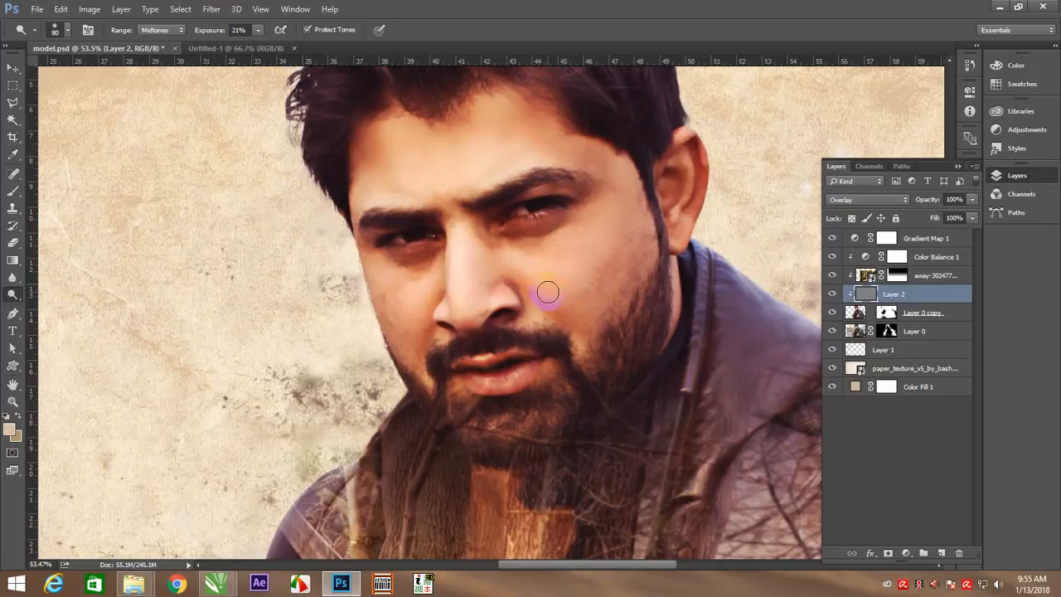
key("bracketleft")
left_click(508, 313)
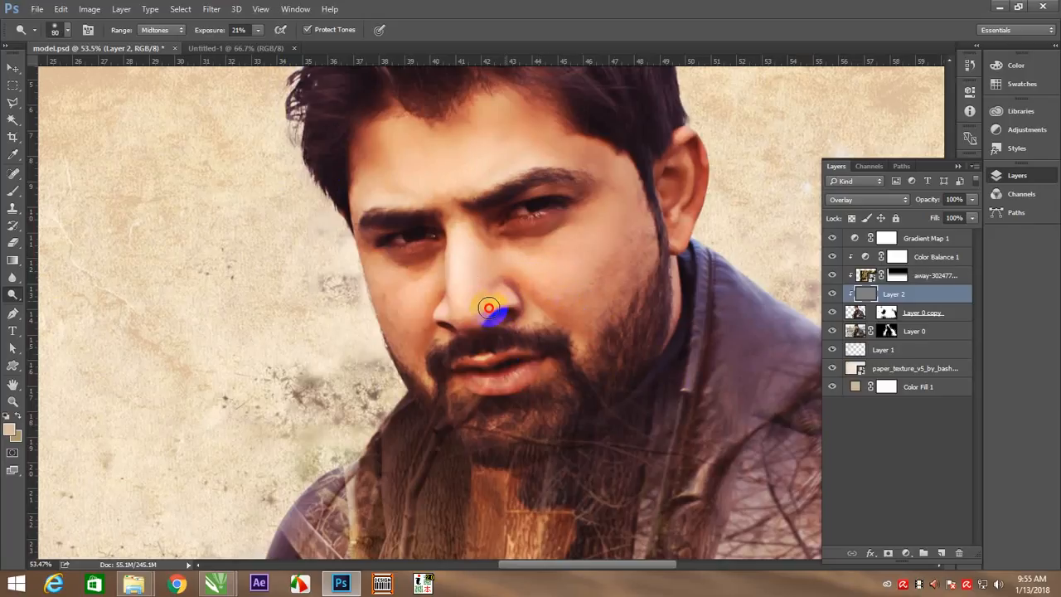
key("bracketleft")
mouse_move(480, 379)
left_mouse_down()
mouse_move(532, 367)
mouse_move(502, 377)
left_mouse_up()
mouse_move(706, 151)
left_mouse_down()
mouse_move(674, 140)
mouse_move(702, 140)
mouse_move(702, 214)
left_mouse_up()
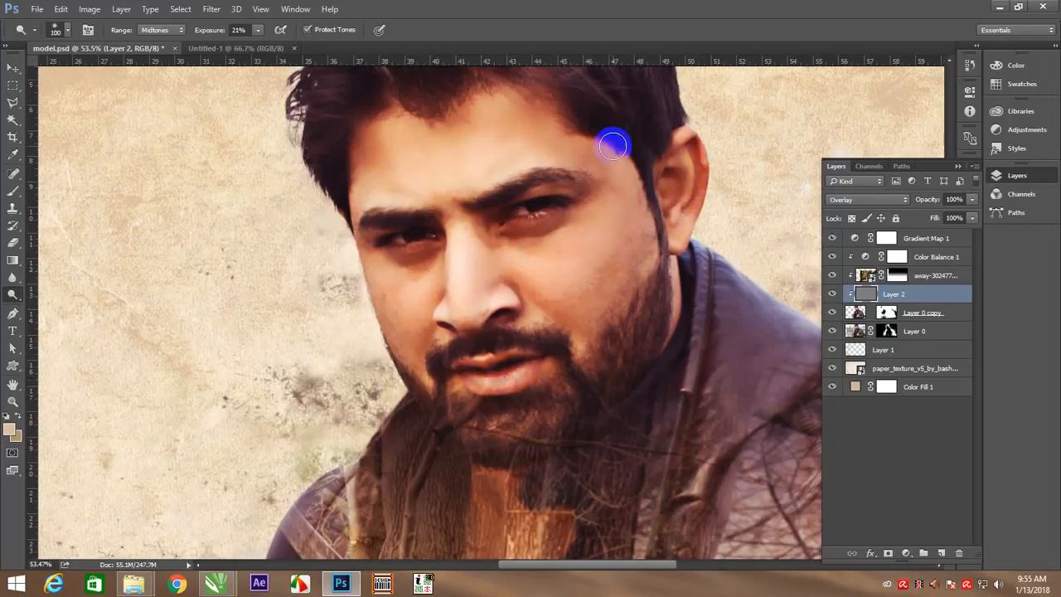
mouse_move(613, 146)
left_mouse_down()
mouse_move(651, 237)
mouse_move(636, 216)
mouse_move(625, 276)
mouse_move(656, 291)
mouse_move(576, 332)
mouse_move(641, 355)
left_mouse_up()
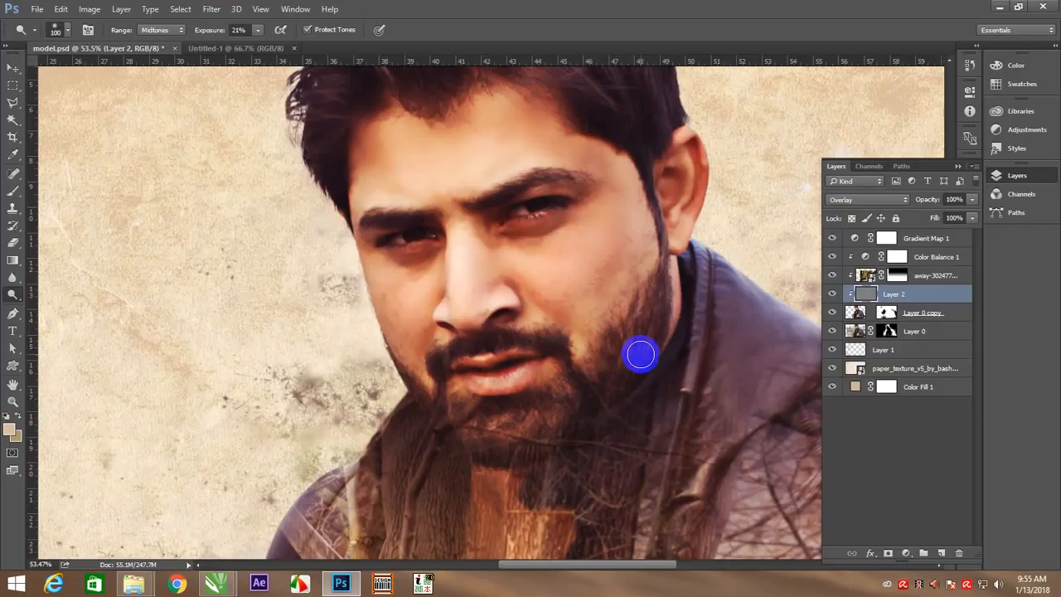
Lower the Dodge exposure to 12% and brighten the model's hair and beard, varying the brush size
left_click_drag(504, 277, 434, 379)
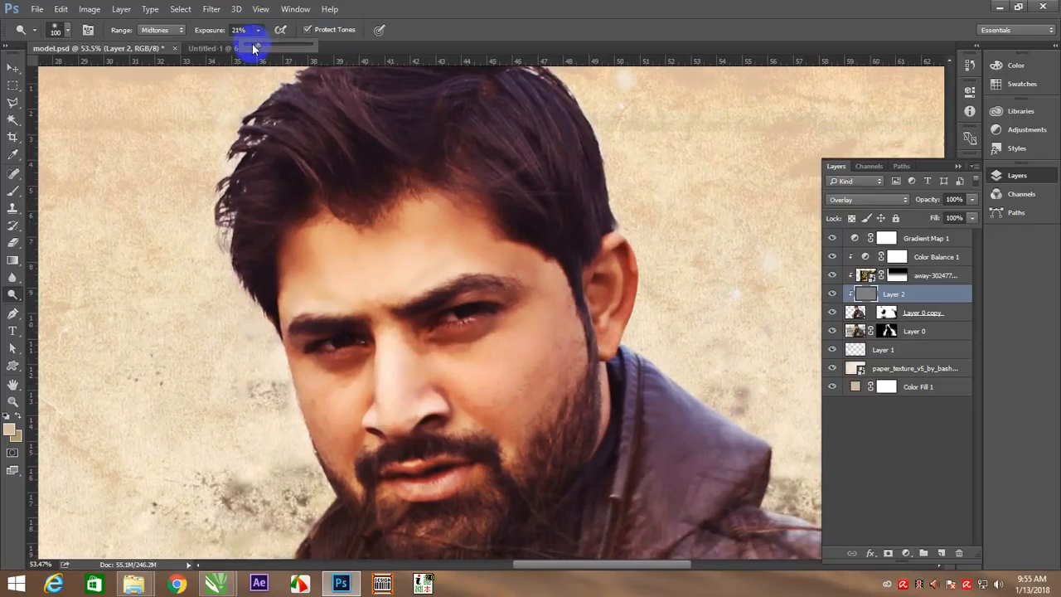
left_click(356, 177)
key("bracketright")
key("bracketright")
key("bracketright")
key("bracketright")
mouse_move(323, 166)
left_mouse_down()
mouse_move(375, 211)
mouse_move(304, 118)
mouse_move(411, 156)
mouse_move(264, 141)
mouse_move(350, 190)
mouse_move(244, 183)
mouse_move(280, 136)
mouse_move(257, 223)
mouse_move(296, 318)
left_mouse_up()
key("bracketleft")
key("bracketleft")
key("bracketleft")
mouse_move(363, 454)
left_mouse_down()
mouse_move(352, 408)
mouse_move(319, 478)
mouse_move(344, 502)
mouse_move(350, 526)
mouse_move(461, 517)
mouse_move(434, 532)
mouse_move(534, 445)
mouse_move(530, 481)
left_mouse_up()
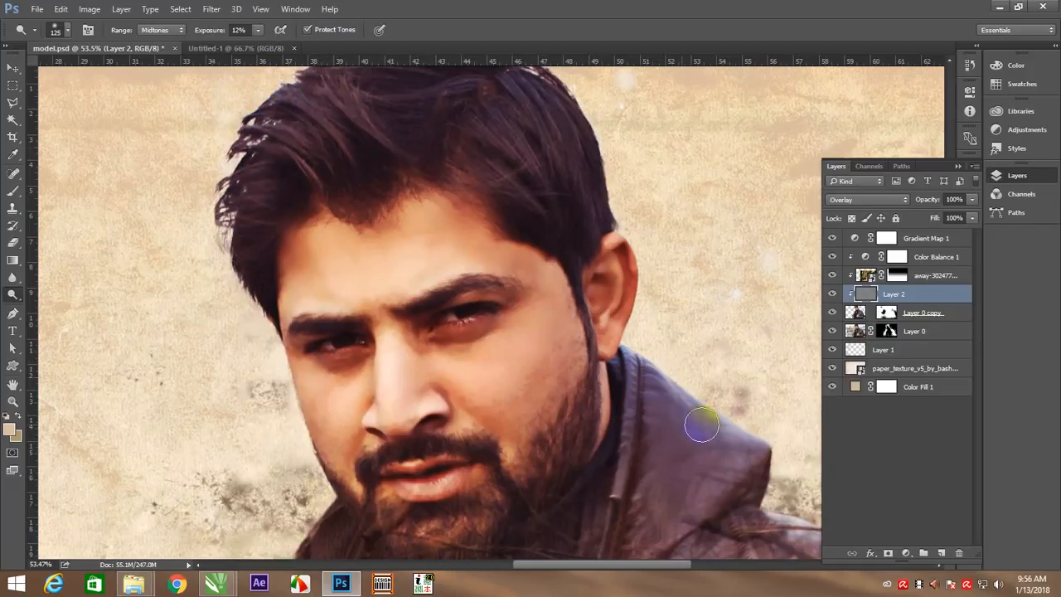
Dodge the hood and the adjoining shoulder of the jacket, enlarging the brush to 200 px at 12% exposure
left_click_drag(679, 414, 317, 229)
mouse_move(300, 180)
left_mouse_down()
mouse_move(398, 267)
mouse_move(439, 317)
mouse_move(386, 328)
mouse_move(556, 373)
mouse_move(661, 382)
mouse_move(571, 367)
left_mouse_up()
key("bracketright")
key("bracketright")
key("bracketright")
left_click_drag(292, 167, 325, 232)
mouse_move(458, 349)
left_mouse_down()
mouse_move(675, 392)
mouse_move(656, 413)
mouse_move(621, 387)
left_mouse_up()
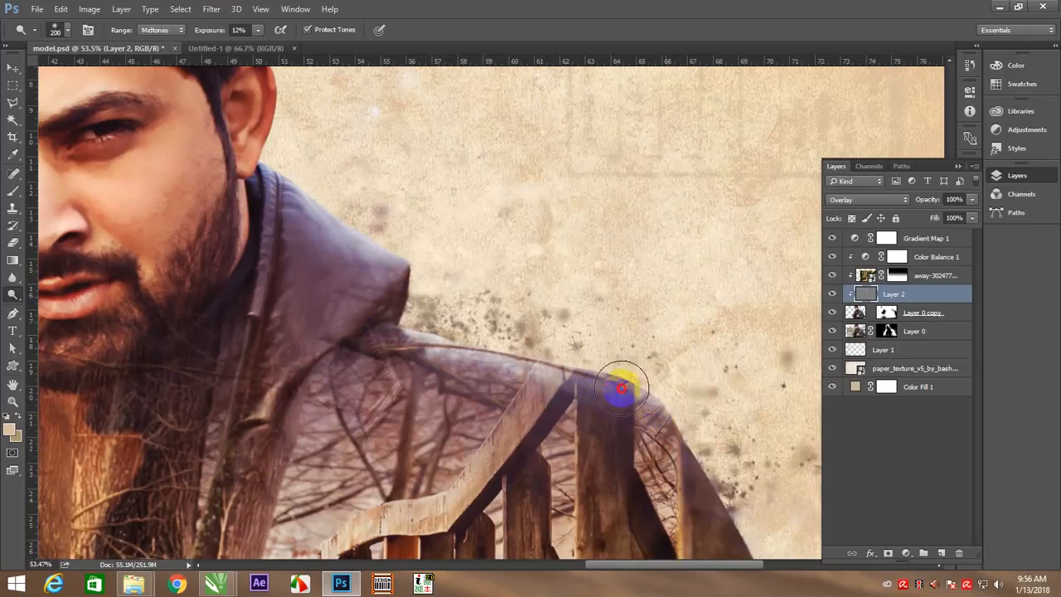
left_click_drag(526, 441, 581, 304)
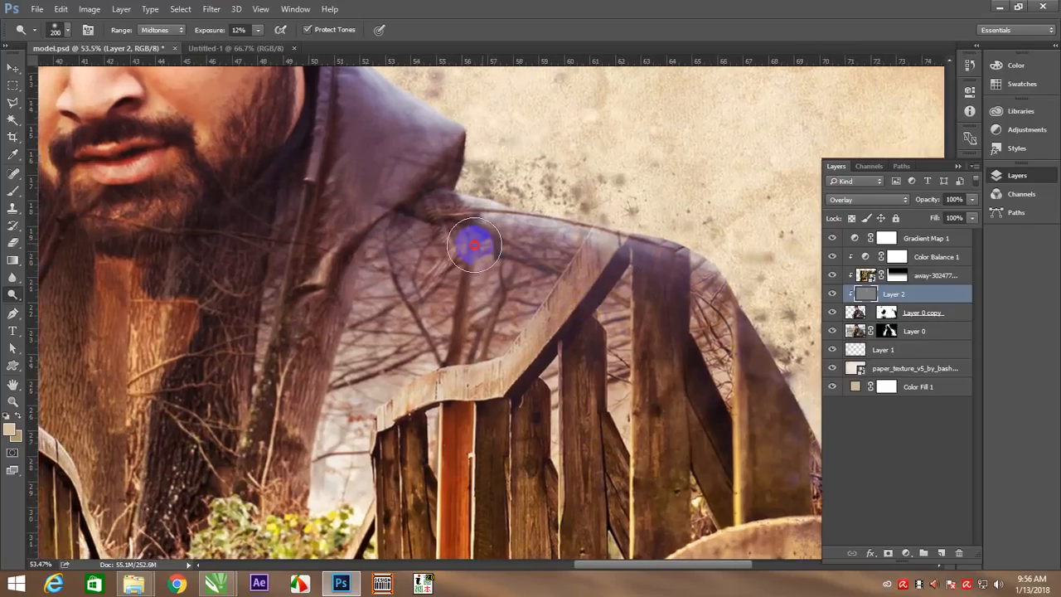
left_click_drag(413, 193, 412, 192)
Add highlights to the top and front of the model's hair with the 200 px Dodge brush at 12% exposure
left_click_drag(391, 374, 639, 462)
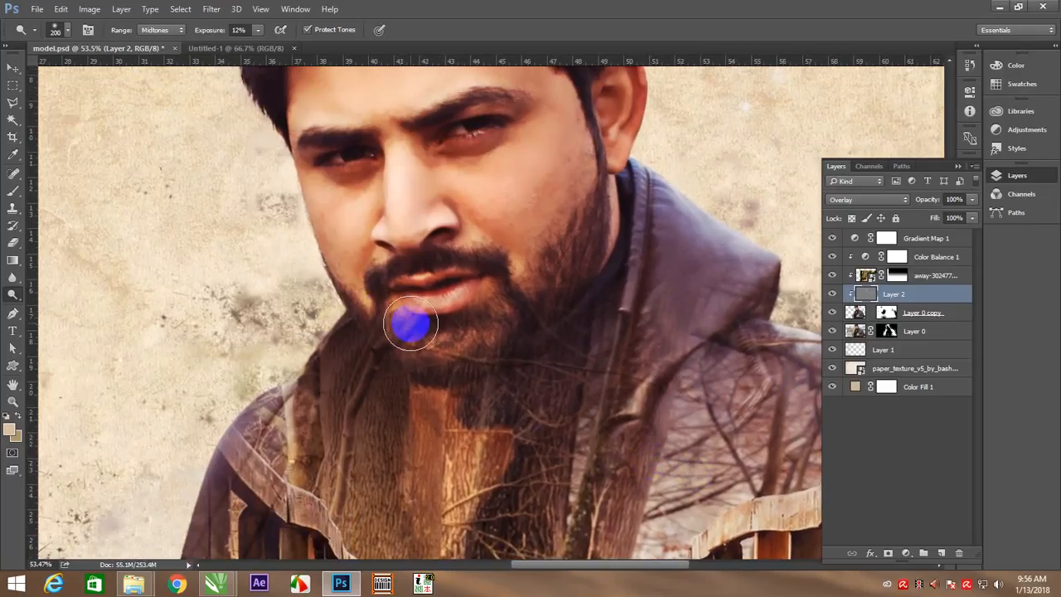
left_click_drag(495, 357, 487, 437)
scroll(417, 403, "down", 3)
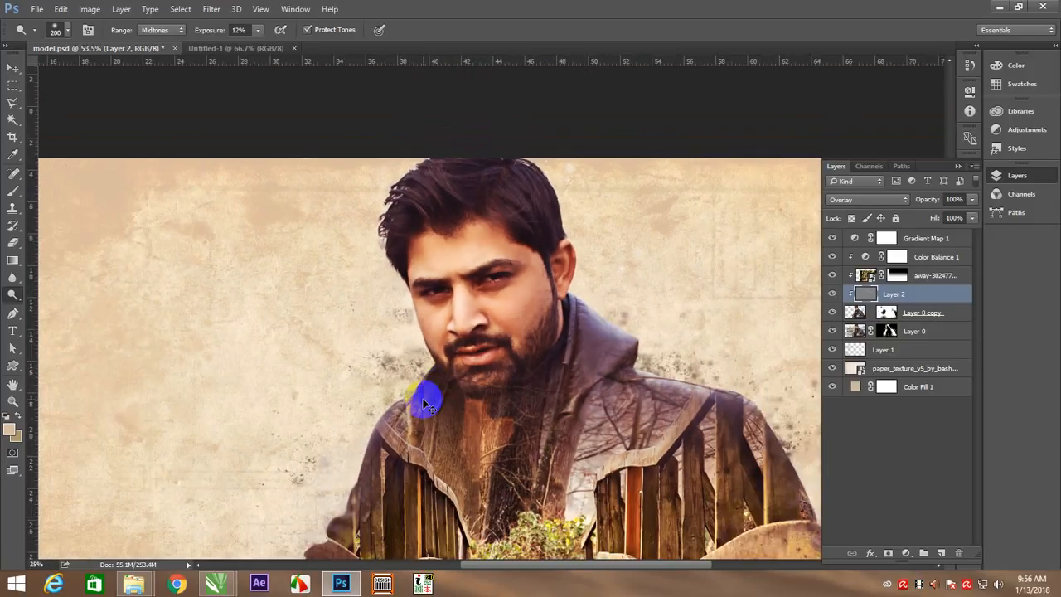
mouse_move(492, 199)
left_mouse_down()
mouse_move(506, 169)
mouse_move(527, 184)
left_mouse_up()
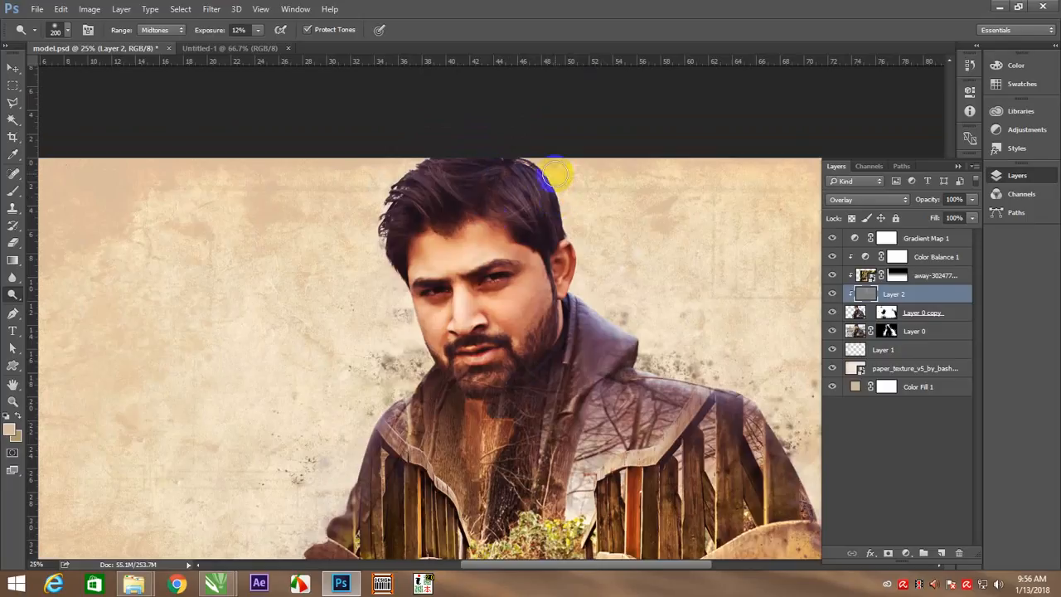
mouse_move(490, 216)
left_mouse_down()
mouse_move(540, 182)
mouse_move(533, 209)
left_mouse_up()
mouse_move(462, 182)
left_mouse_down()
mouse_move(434, 195)
mouse_move(436, 208)
mouse_move(394, 153)
mouse_move(424, 189)
mouse_move(415, 170)
mouse_move(375, 144)
mouse_move(401, 207)
mouse_move(395, 181)
mouse_move(414, 167)
mouse_move(428, 221)
left_mouse_up()
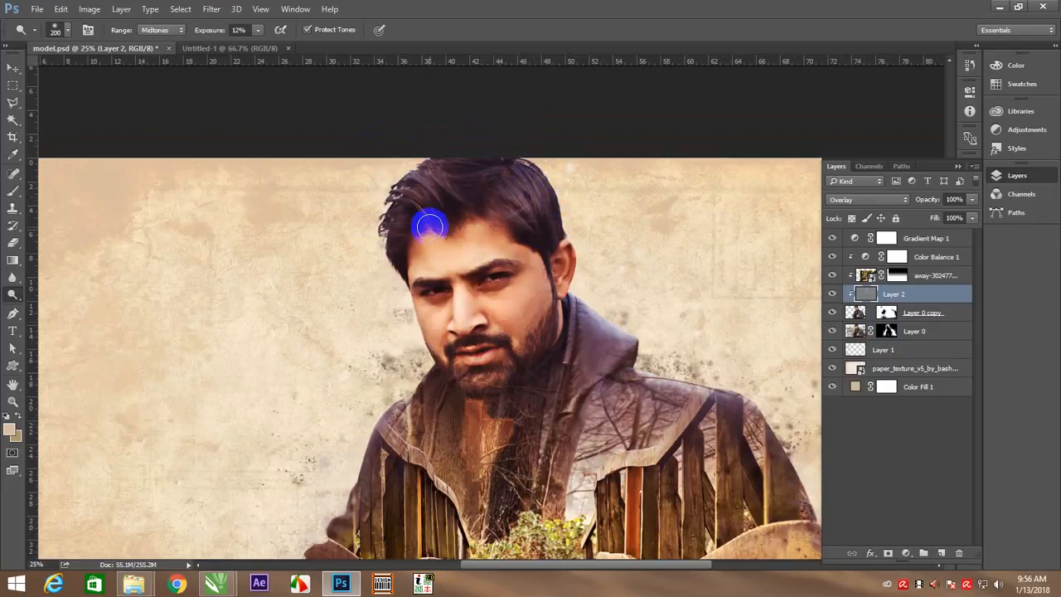
right_click(503, 371)
left_click(507, 347)
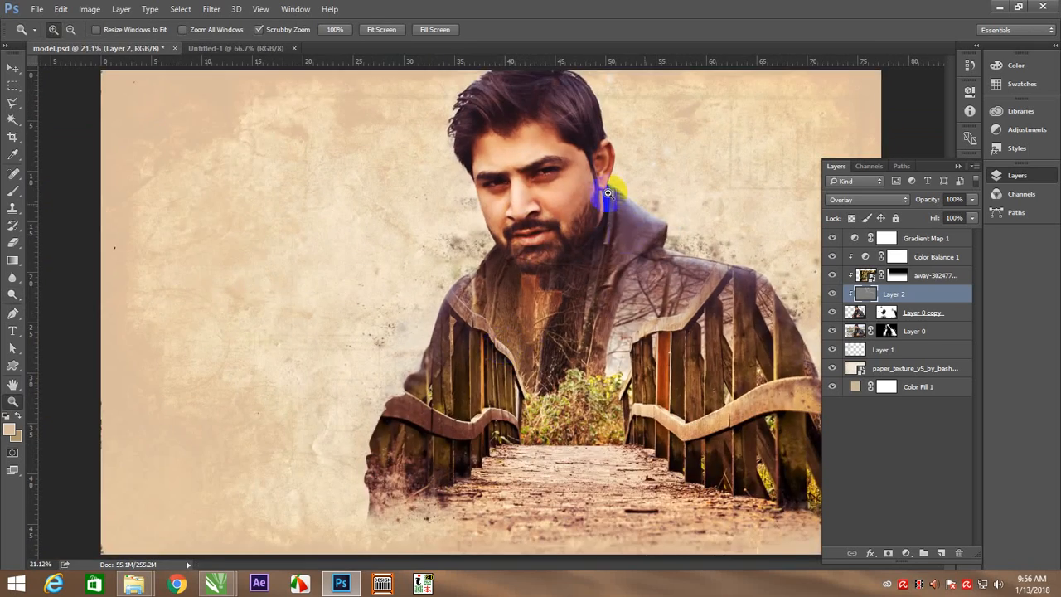
left_click_drag(607, 192, 932, 299)
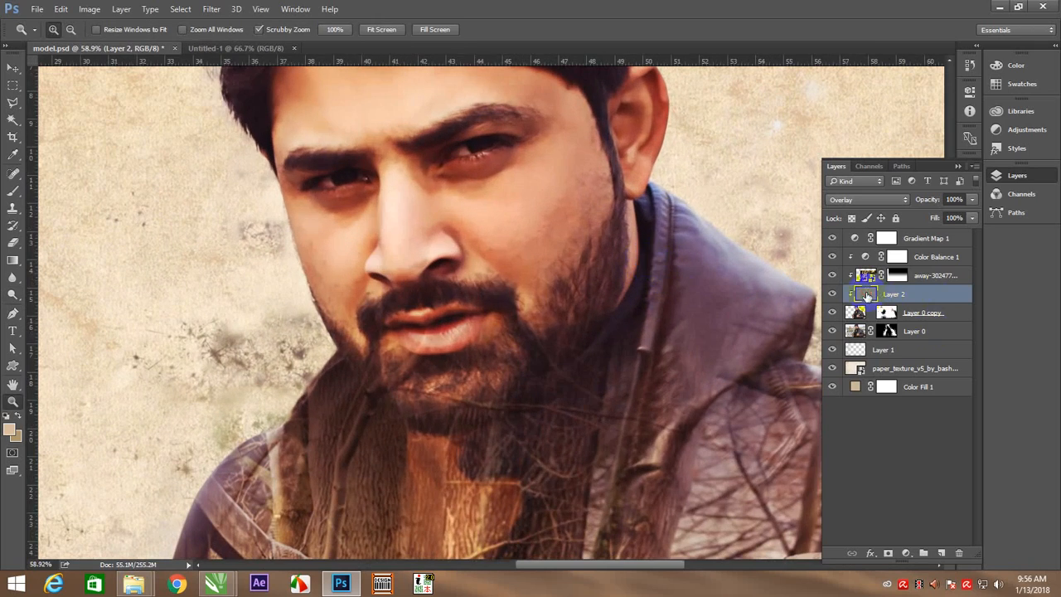
key("b")
right_click(471, 236)
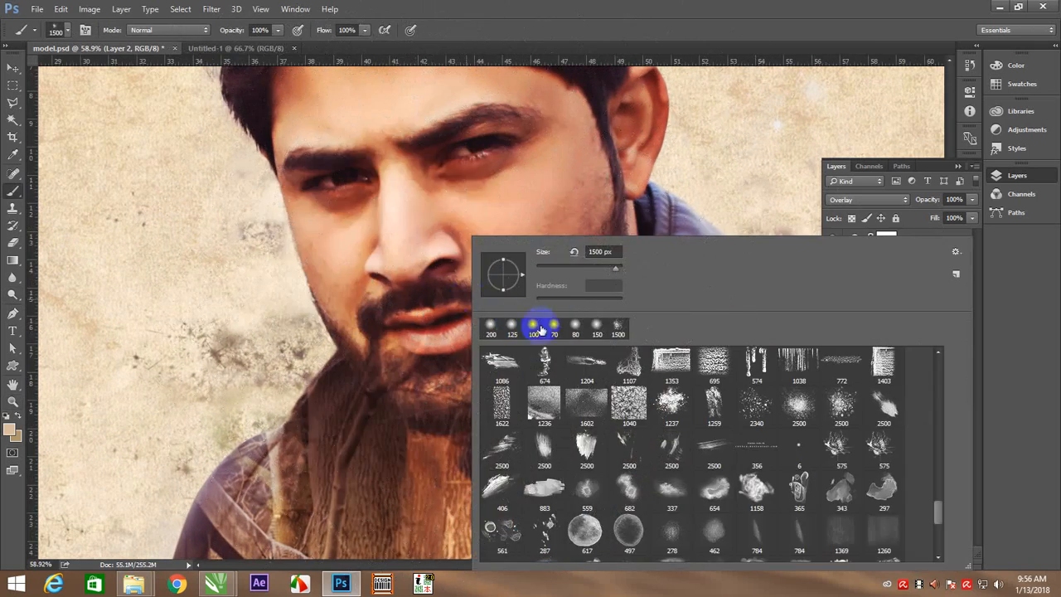
left_click(100, 220)
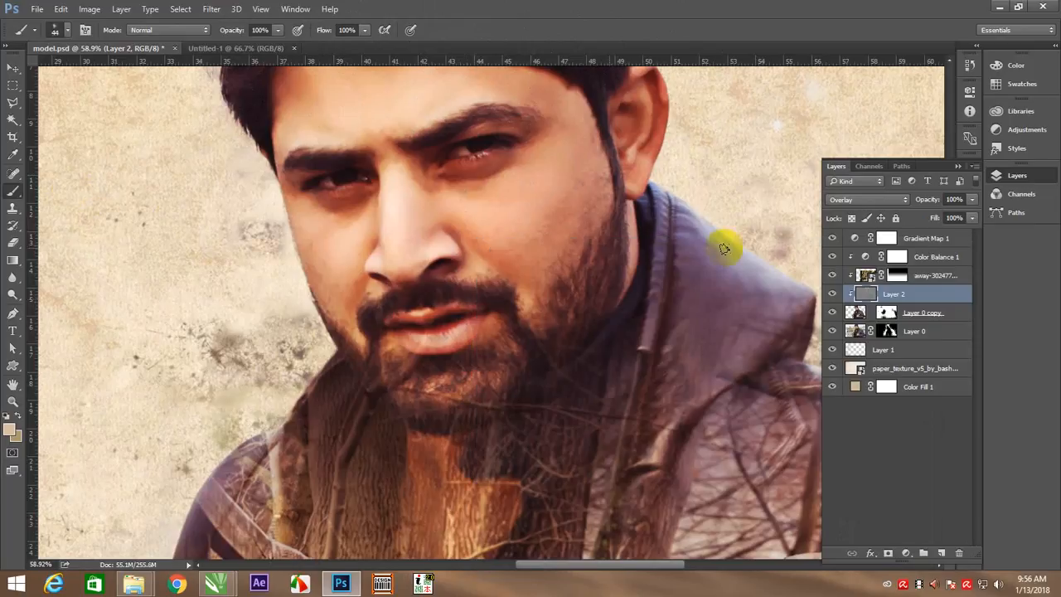
Dodge both eyes with a brush of about 30 px at 12% exposure, and the moustache and beard with a 45 px brush
key("o")
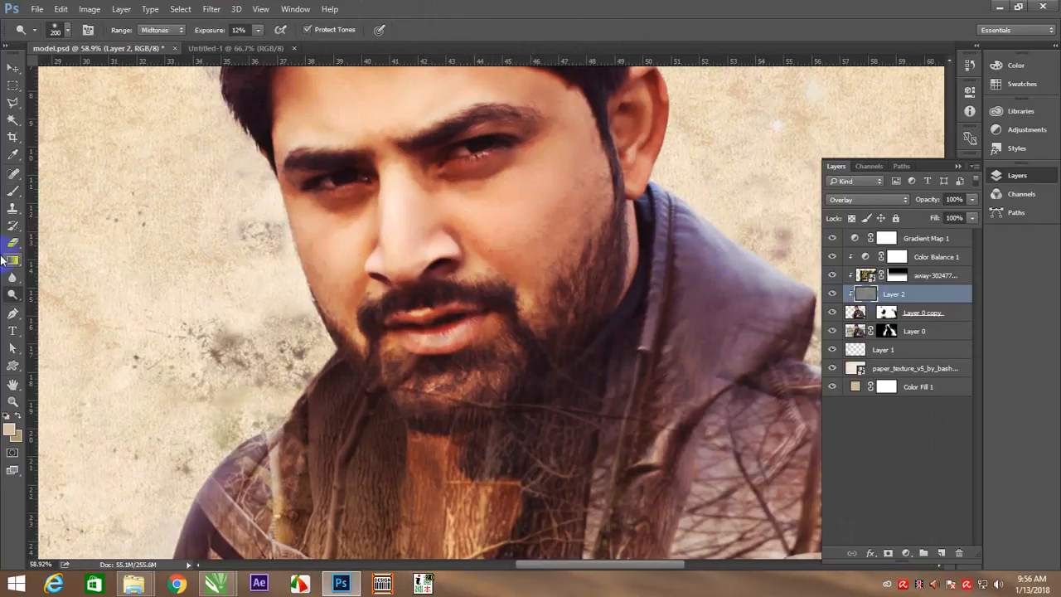
key("bracketleft")
key("bracketleft")
key("bracketleft")
key("bracketleft")
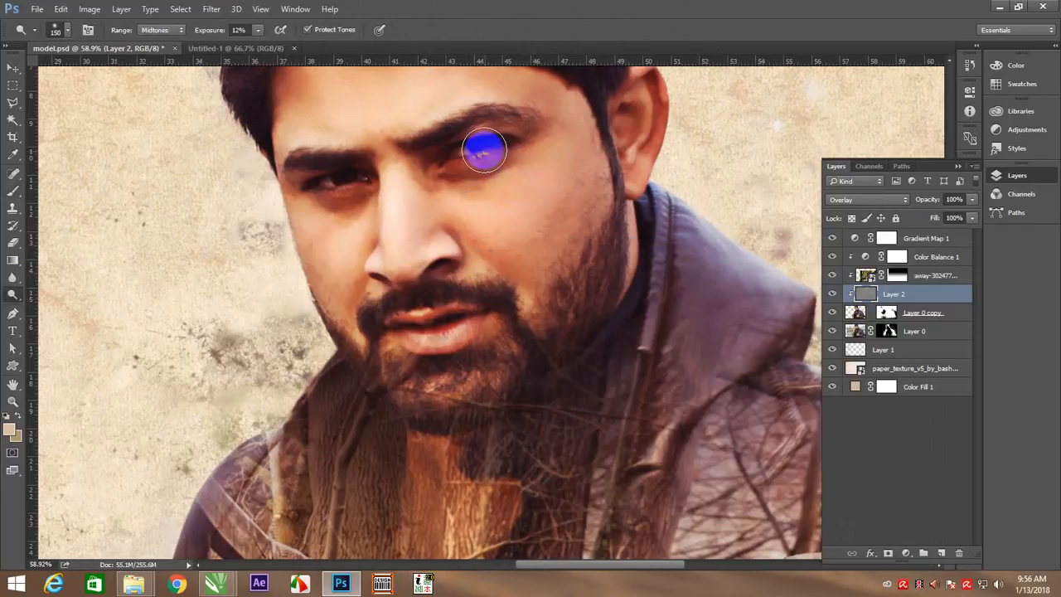
key("bracketleft")
key("bracketleft")
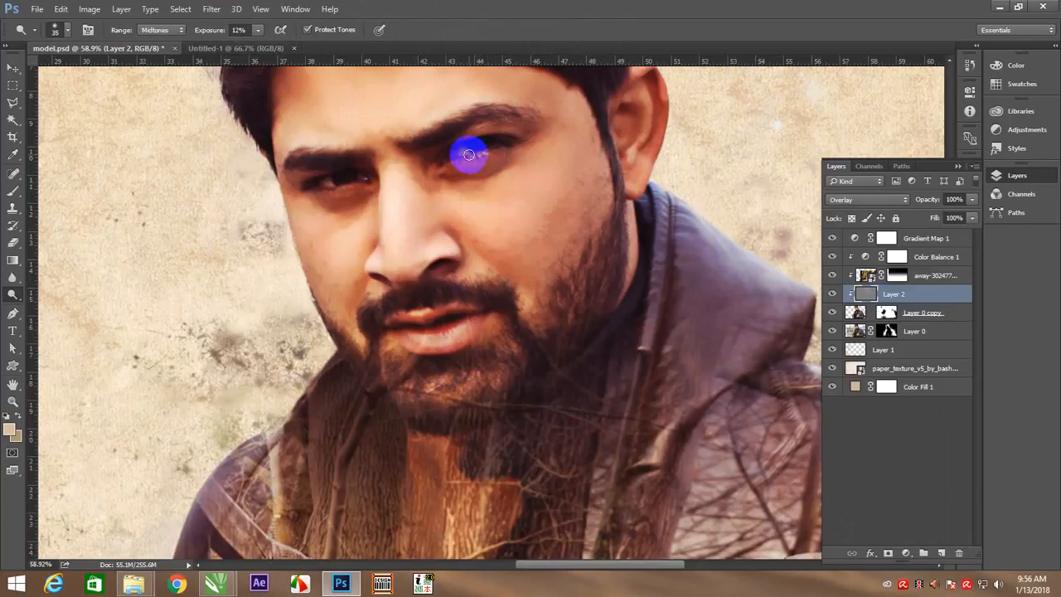
key("bracketleft")
mouse_move(342, 193)
left_mouse_down()
mouse_move(327, 186)
mouse_move(362, 184)
left_mouse_up()
left_click_drag(457, 158, 500, 148)
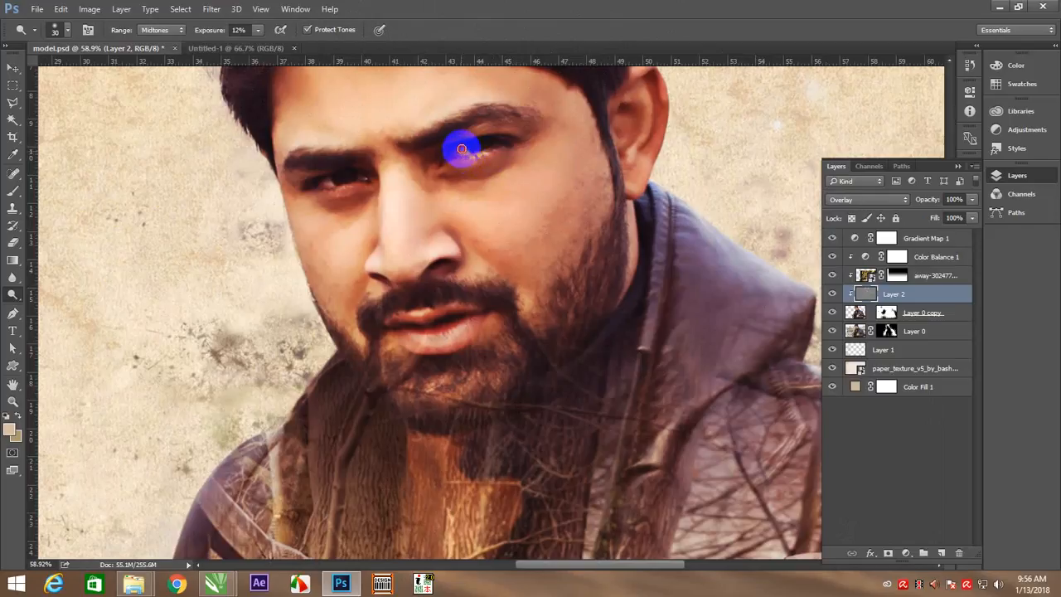
mouse_move(443, 153)
left_mouse_down()
mouse_move(489, 125)
mouse_move(506, 127)
mouse_move(478, 130)
mouse_move(512, 132)
mouse_move(305, 174)
mouse_move(325, 166)
mouse_move(302, 180)
left_mouse_up()
key("bracketright")
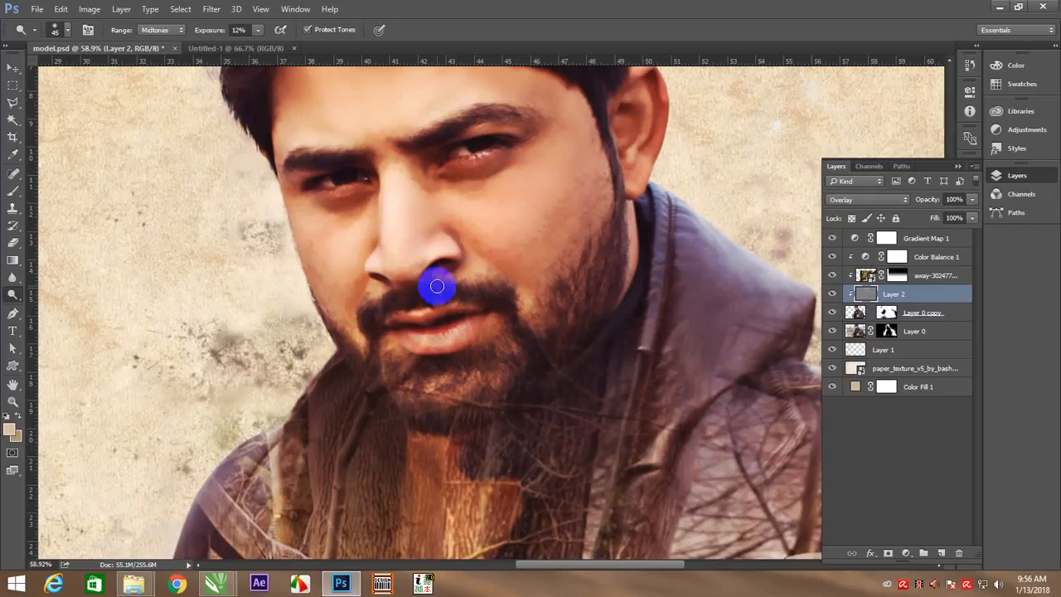
mouse_move(444, 269)
left_mouse_down()
mouse_move(485, 263)
mouse_move(435, 271)
mouse_move(440, 280)
mouse_move(421, 268)
mouse_move(403, 342)
mouse_move(485, 339)
mouse_move(432, 381)
mouse_move(506, 387)
mouse_move(472, 382)
mouse_move(534, 368)
left_mouse_up()
Dodge the jacket's zipper edge, collar and shoulders with an 80 px brush at 12% exposure
mouse_move(598, 402)
left_mouse_down()
mouse_move(440, 258)
mouse_move(473, 251)
left_mouse_up()
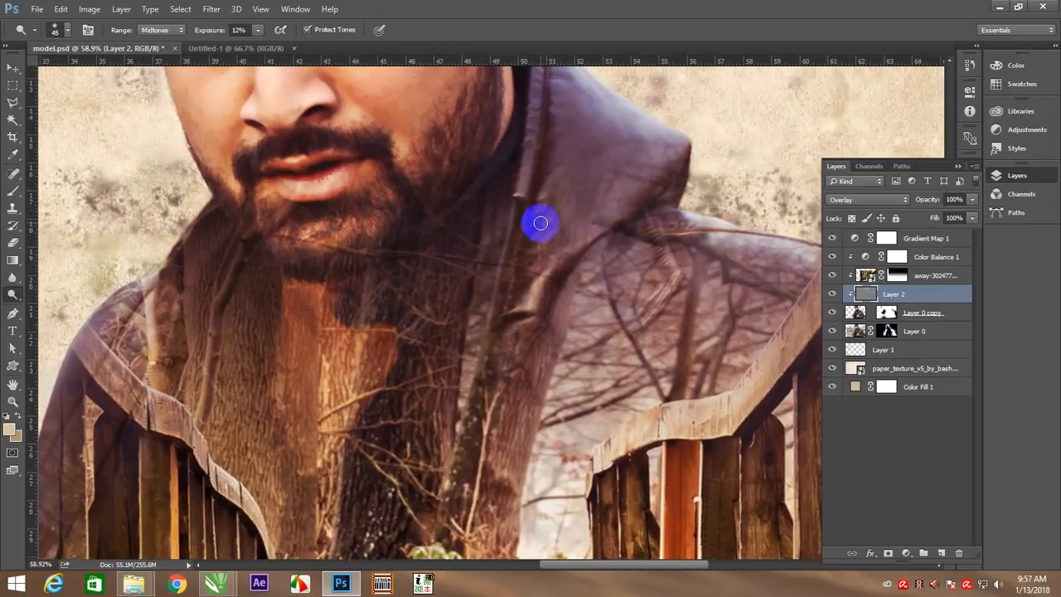
key("bracketright")
key("bracketright")
key("bracketright")
key("bracketright")
mouse_move(539, 89)
left_mouse_down()
mouse_move(533, 209)
mouse_move(545, 107)
mouse_move(516, 171)
mouse_move(574, 279)
mouse_move(557, 268)
mouse_move(464, 365)
left_mouse_up()
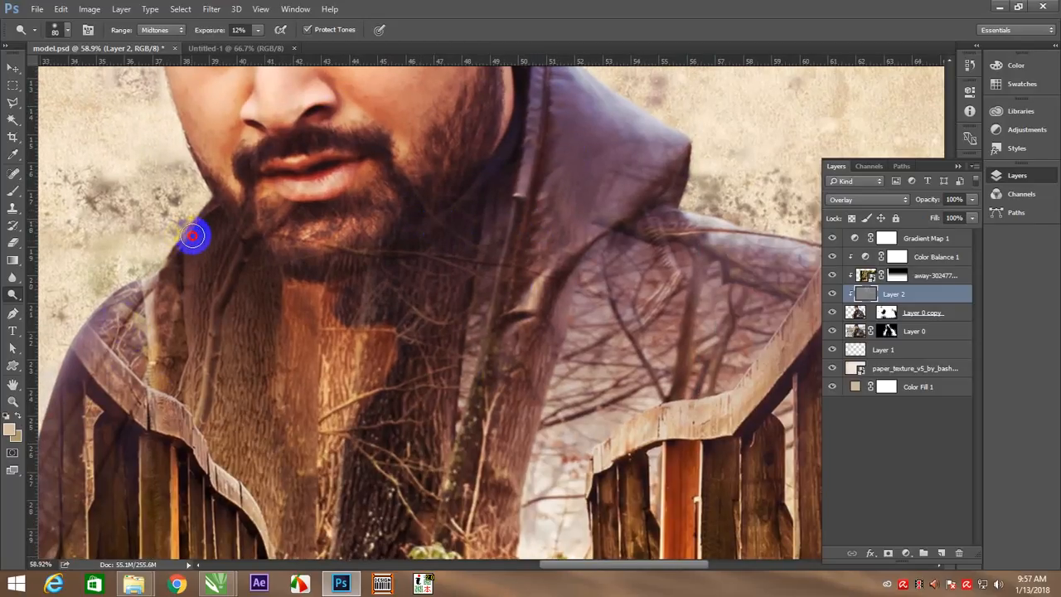
left_click_drag(320, 486, 552, 226)
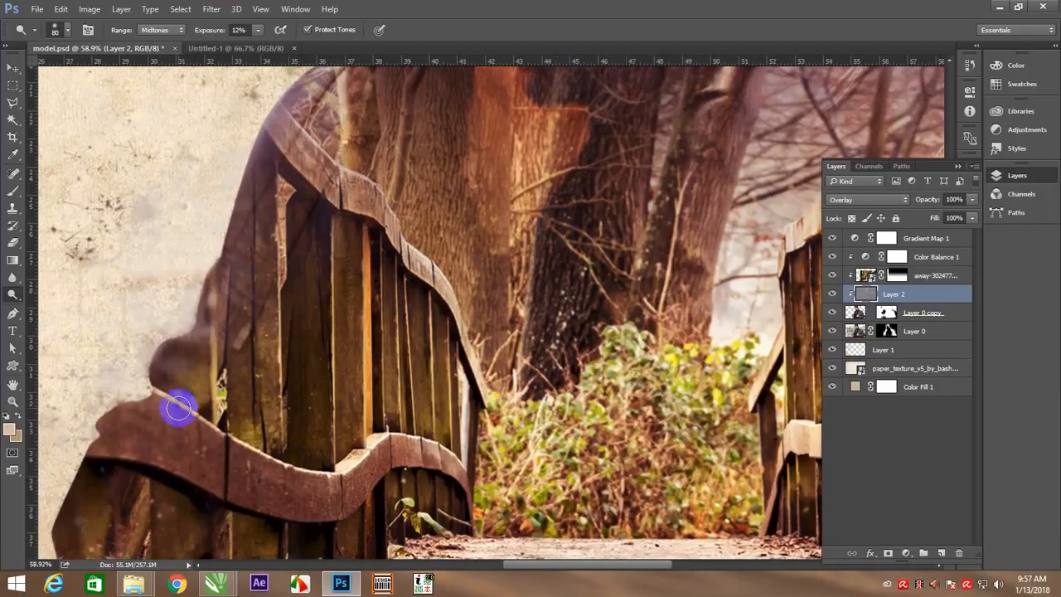
Fit the whole image in view and toggle Layer 2's visibility to compare the portrait with and without the dodging
right_click(407, 246)
left_click(440, 258)
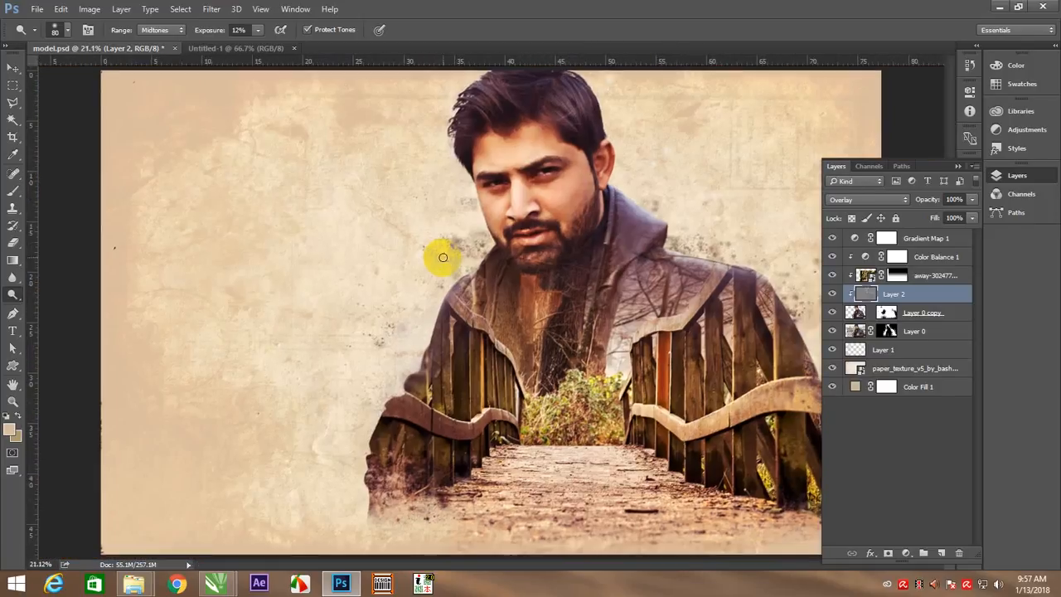
left_click(833, 294)
left_click(834, 294)
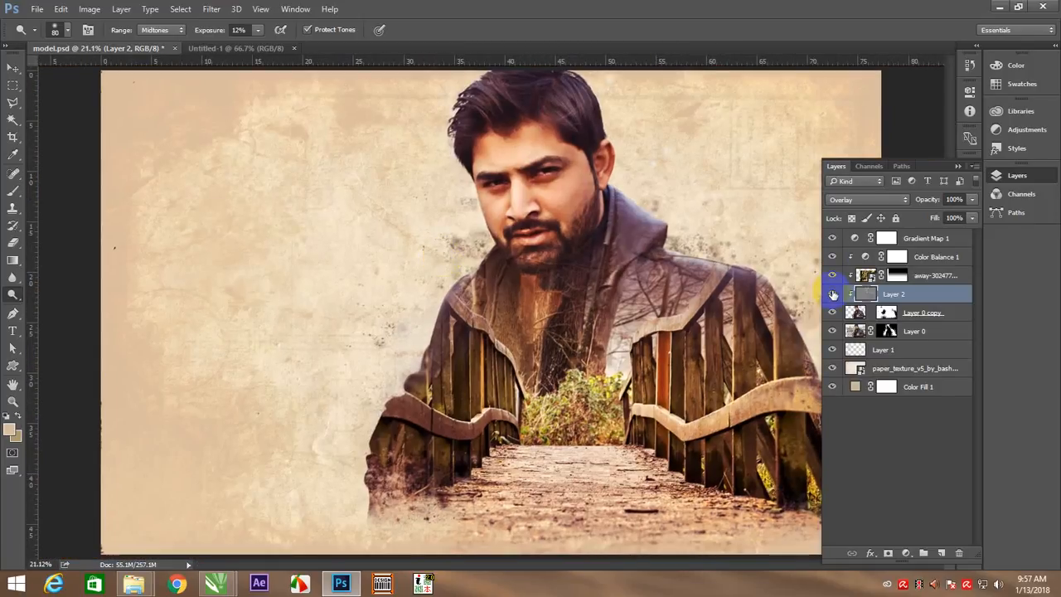
Add a clipped layer above the forest bridge image, fill it with neutral gray and set its blend mode to Overlay
left_click(935, 275)
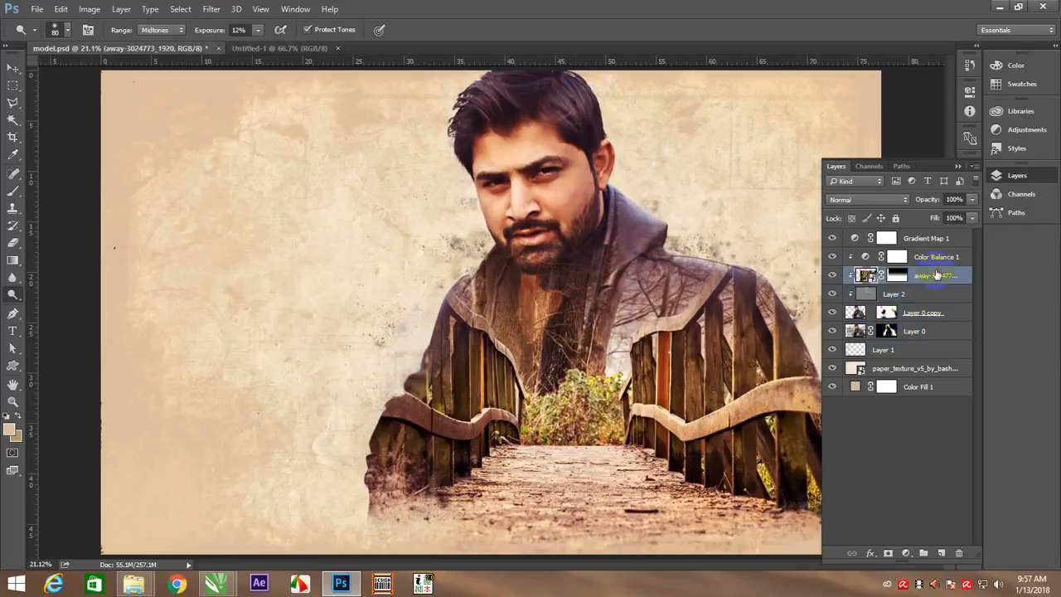
left_click(942, 553)
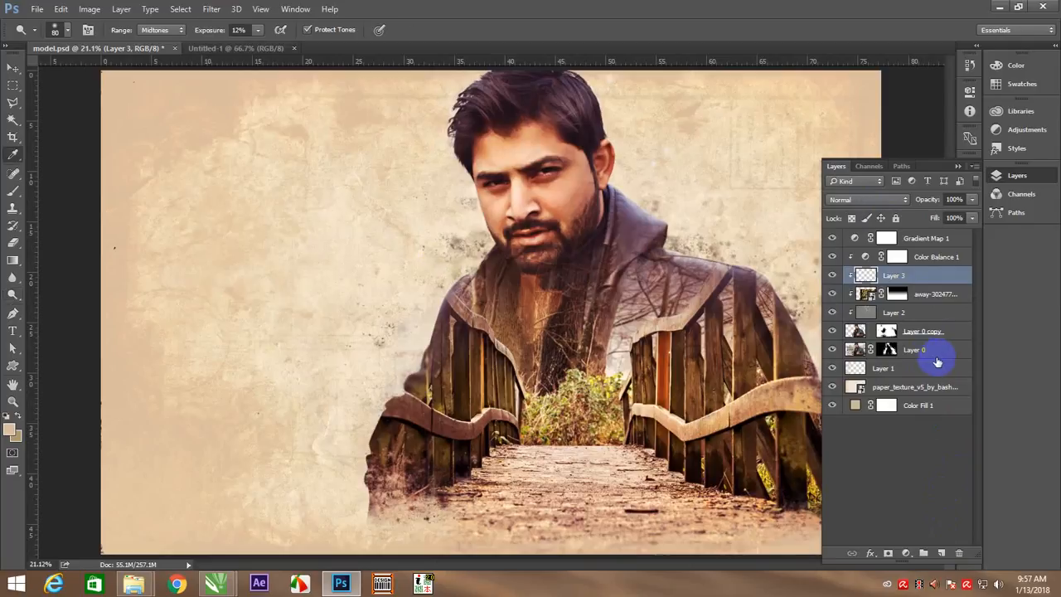
key("shift+F5")
left_click(614, 167)
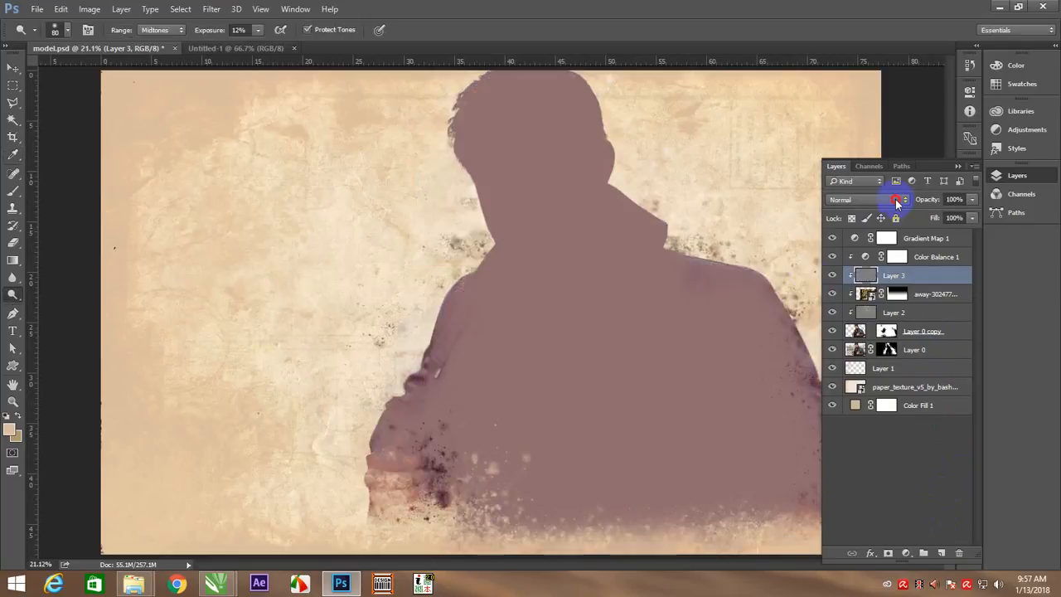
left_click(896, 199)
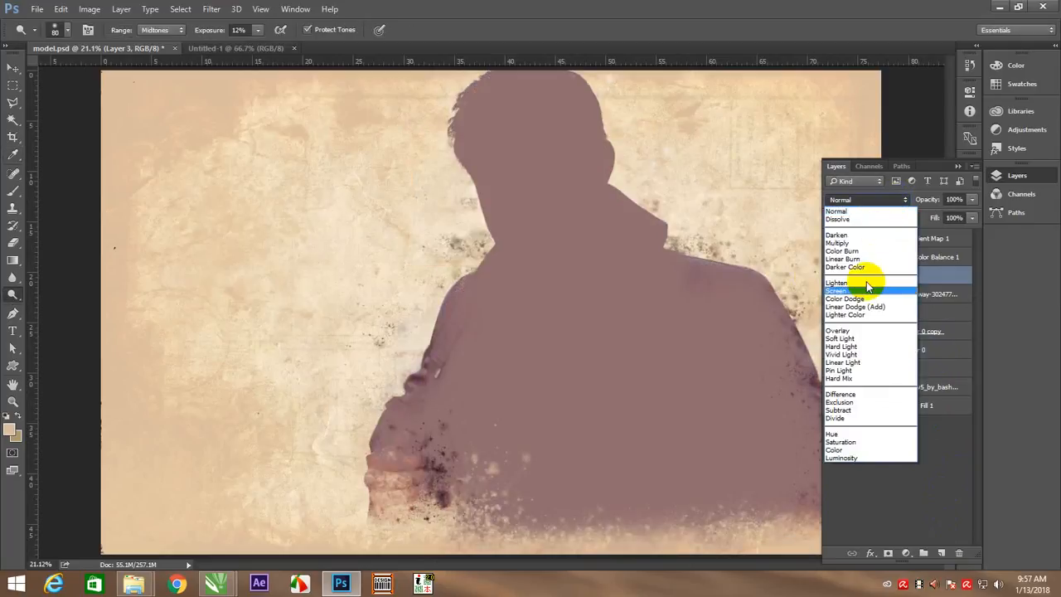
left_click(842, 331)
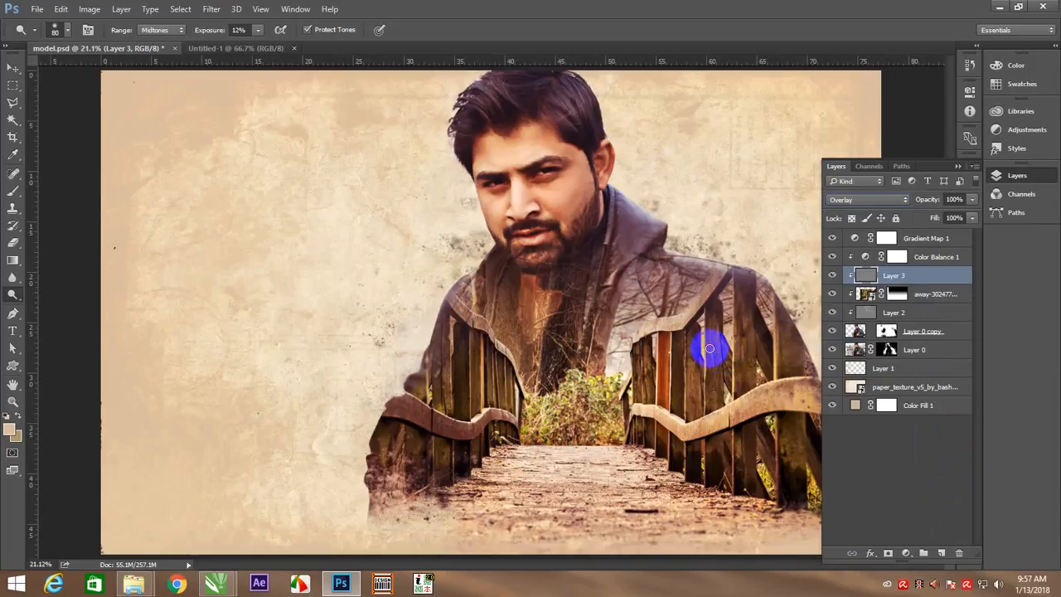
Dodge the bridge's right handrail on Layer 3 with a brush of about 250 to 300 px at 12% exposure
left_click(672, 311)
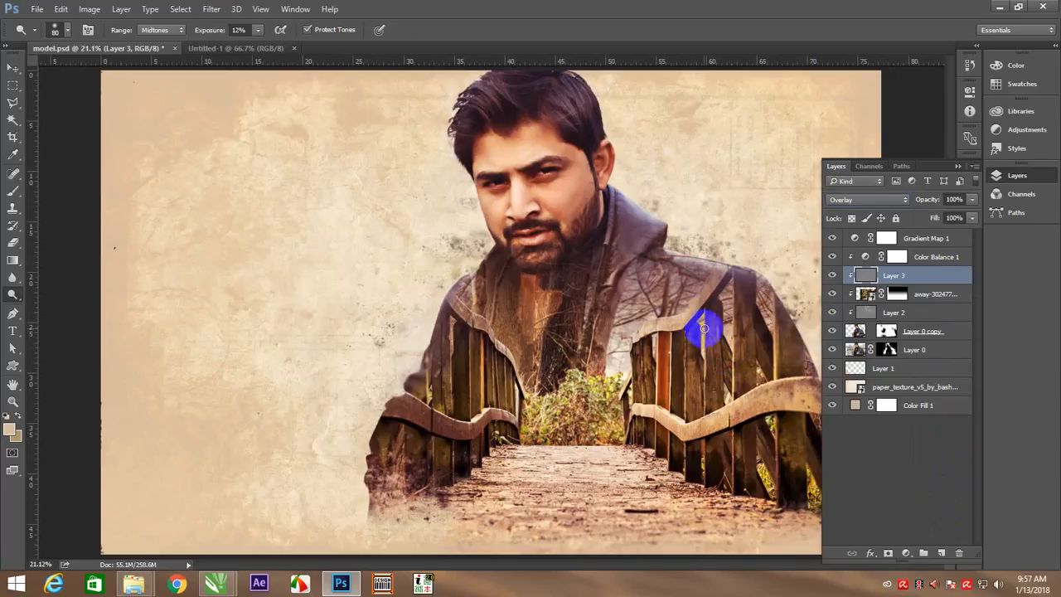
key("z")
mouse_move(701, 324)
left_mouse_down()
mouse_move(685, 351)
mouse_move(525, 289)
mouse_move(628, 298)
left_mouse_up()
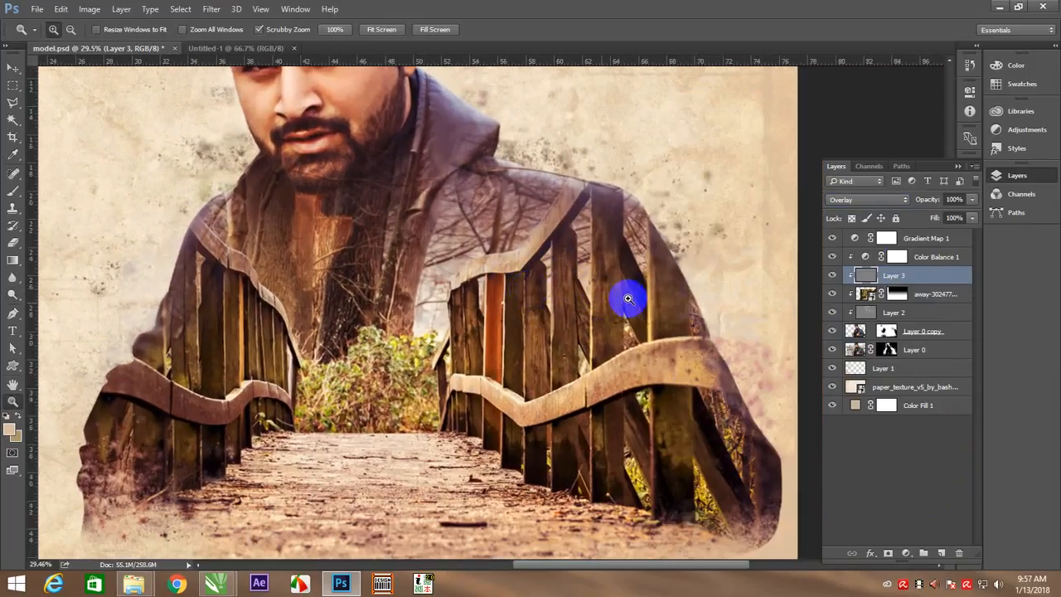
key("b")
left_click(662, 355)
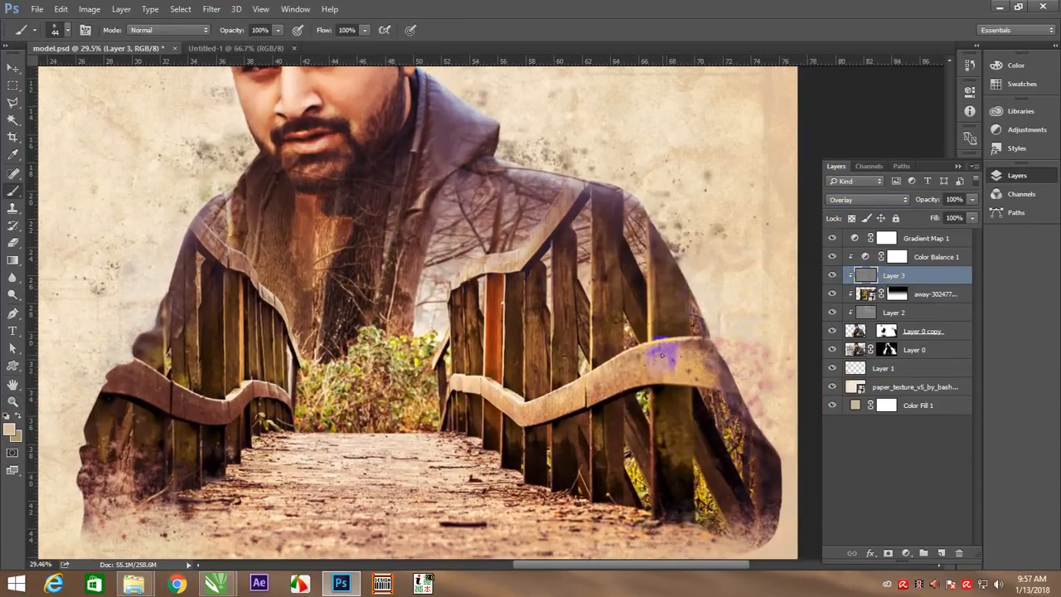
left_click(11, 297)
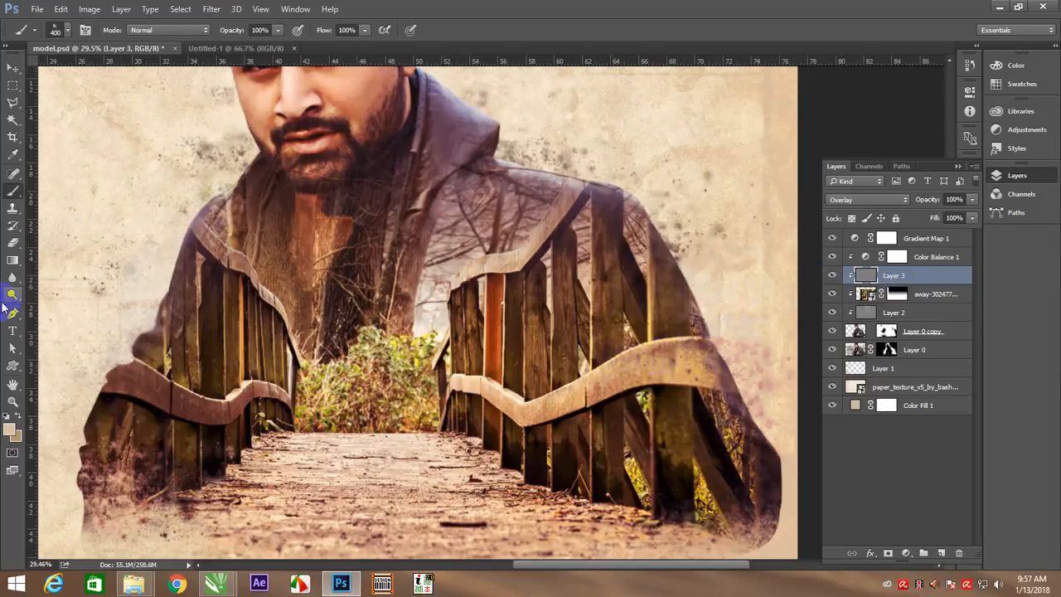
left_click(640, 399)
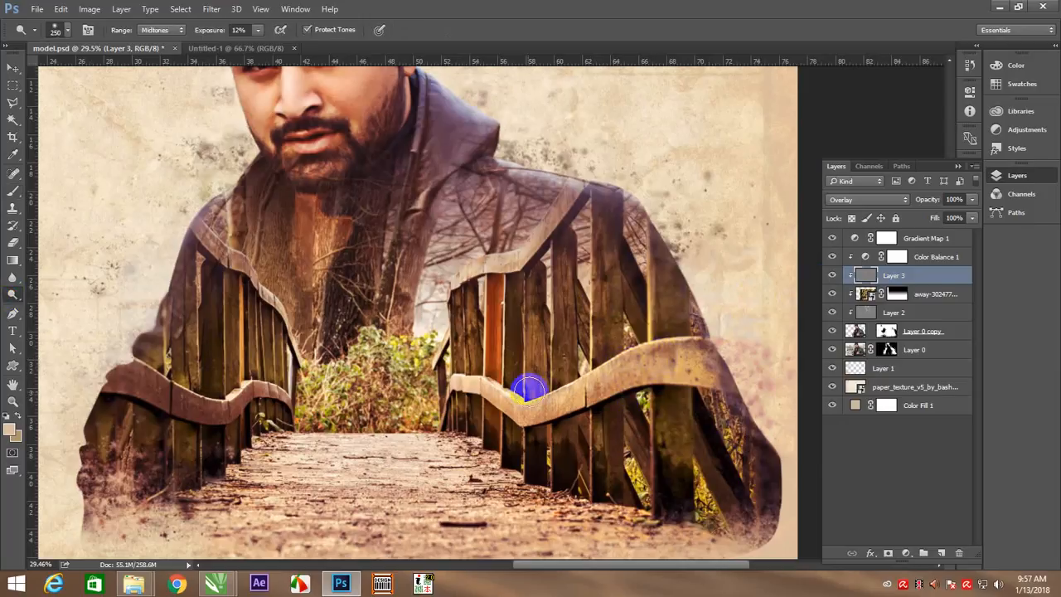
key("bracketright")
key("bracketright")
key("bracketright")
key("bracketright")
key("bracketright")
key("bracketright")
key("bracketright")
key("bracketright")
key("bracketright")
key("bracketright")
key("bracketleft")
key("bracketleft")
key("bracketleft")
key("bracketleft")
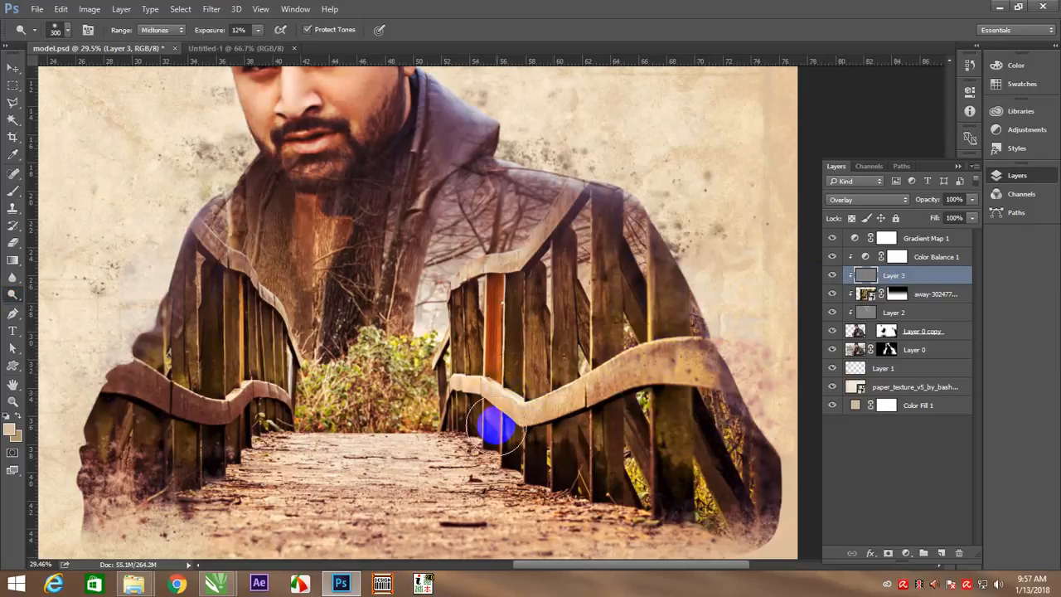
Dodge the walkway, left handrail, bushes and right fence posts of the bridge with a brush of about 250 px
mouse_move(277, 464)
left_mouse_down()
mouse_move(363, 460)
mouse_move(284, 478)
left_mouse_up()
left_click(199, 392)
mouse_move(200, 392)
left_mouse_down()
mouse_move(246, 355)
mouse_move(276, 277)
mouse_move(268, 324)
mouse_move(285, 365)
mouse_move(390, 334)
left_mouse_up()
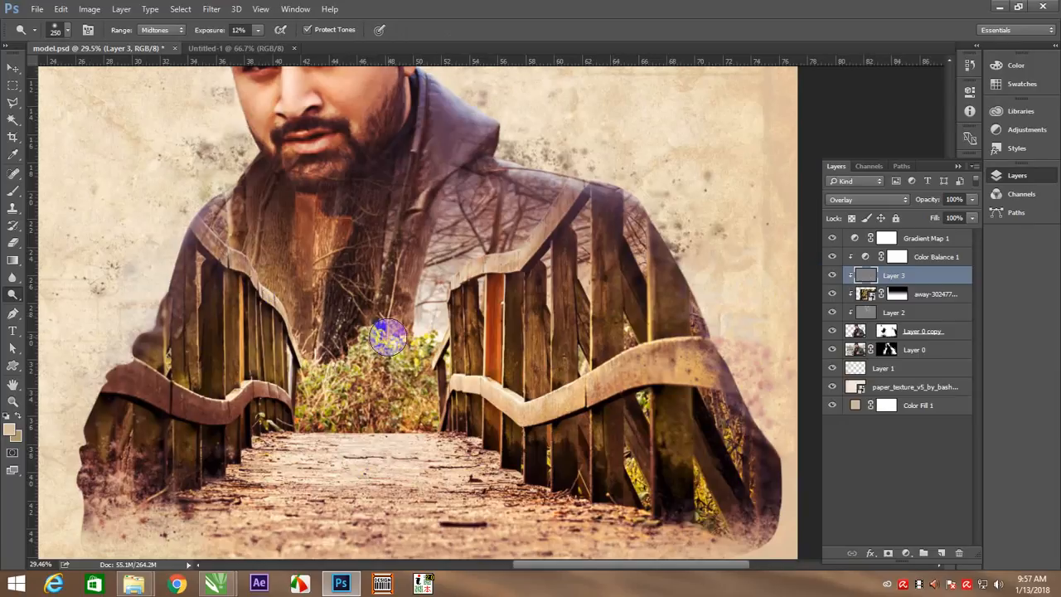
mouse_move(553, 228)
left_mouse_down()
mouse_move(528, 234)
mouse_move(577, 181)
mouse_move(510, 242)
mouse_move(587, 244)
mouse_move(522, 276)
mouse_move(572, 230)
mouse_move(632, 326)
mouse_move(621, 297)
mouse_move(641, 245)
mouse_move(636, 384)
mouse_move(624, 389)
mouse_move(719, 381)
mouse_move(742, 514)
mouse_move(686, 485)
mouse_move(555, 528)
mouse_move(487, 533)
mouse_move(575, 561)
left_mouse_up()
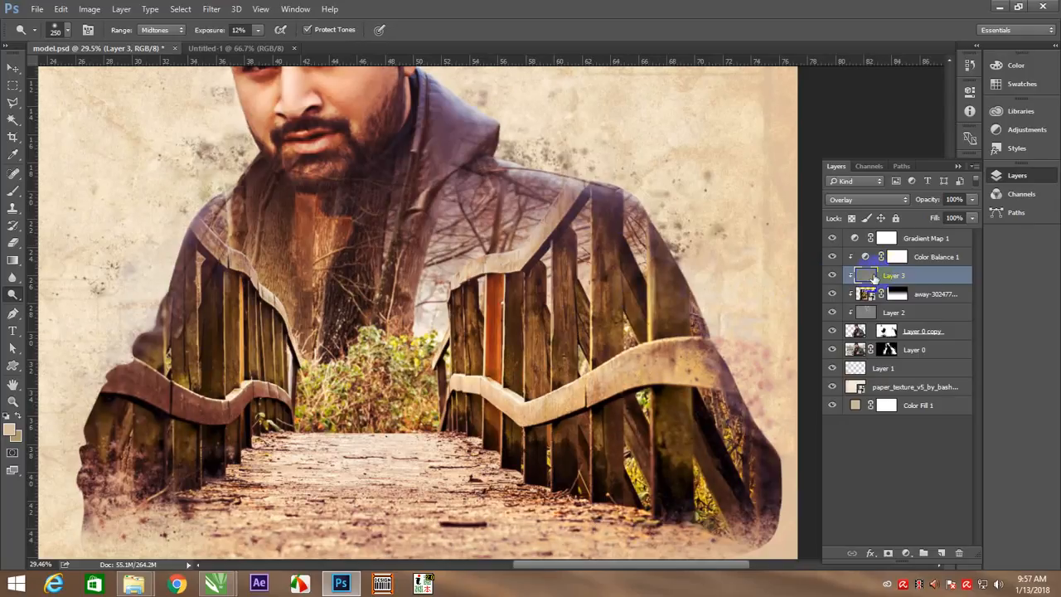
Crop the canvas to remove much of the empty paper left of the model and narrow strips along the right and bottom edges
key("ctrl+minus")
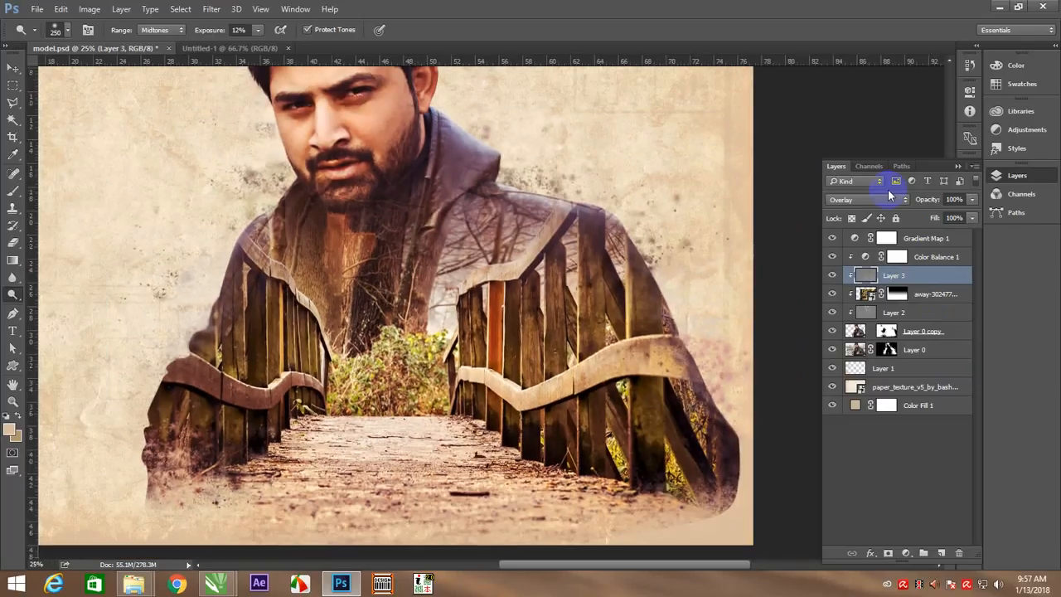
right_click(328, 269)
left_click(365, 279)
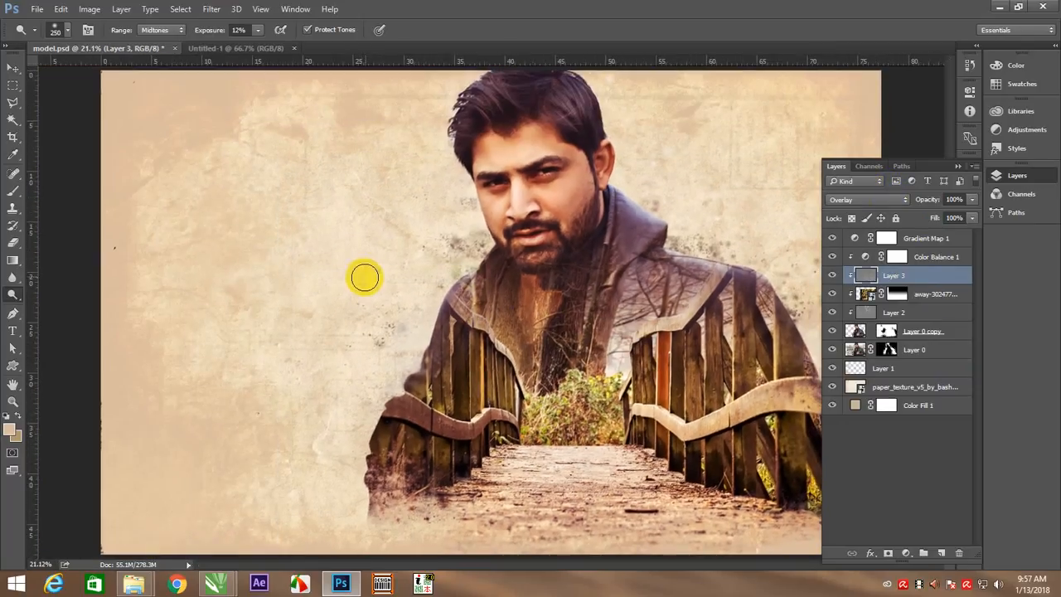
key("v")
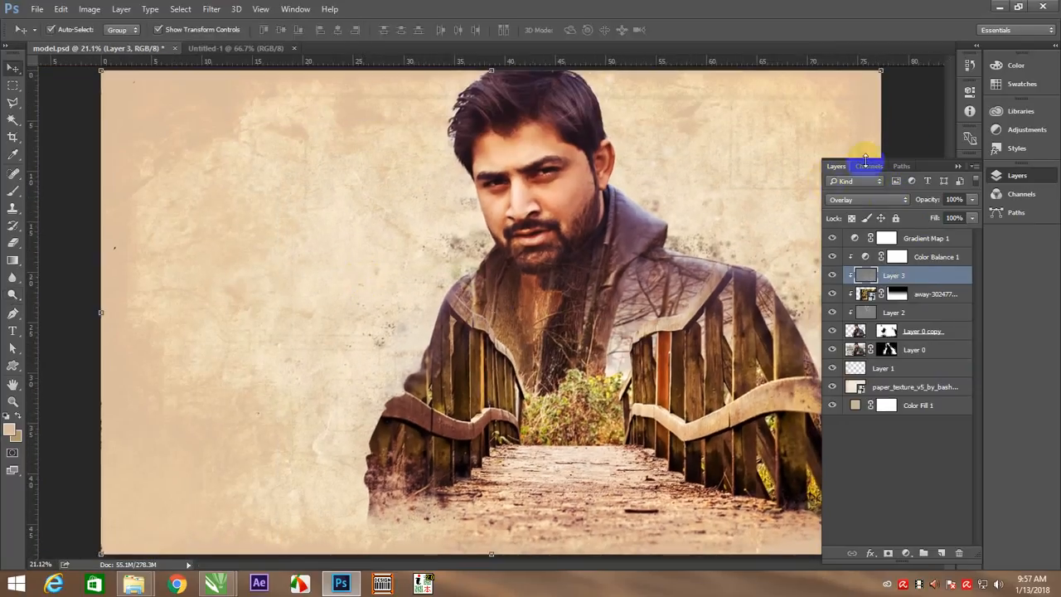
left_click(912, 125)
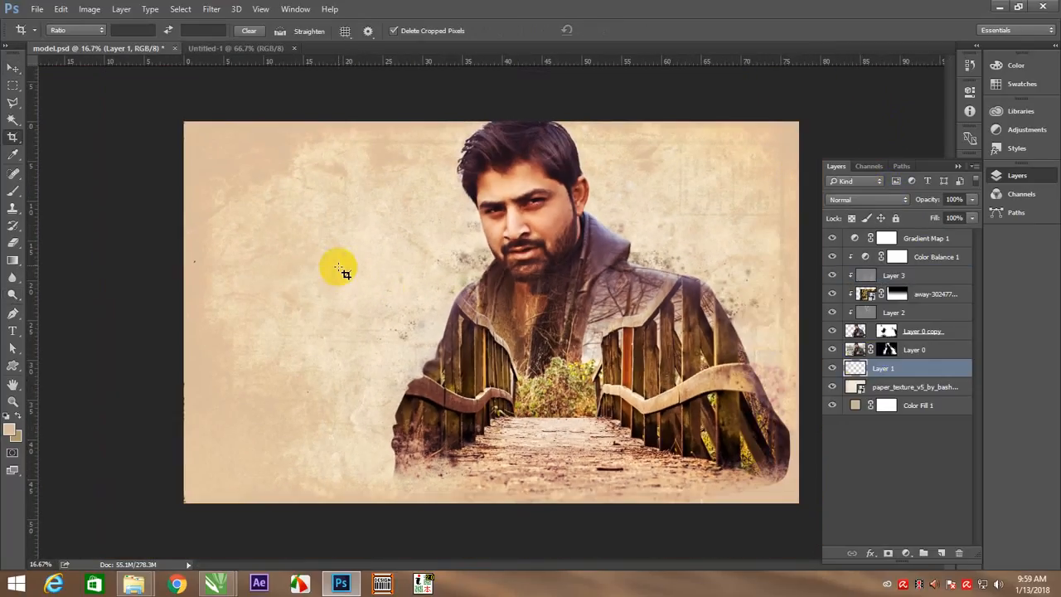
key("c")
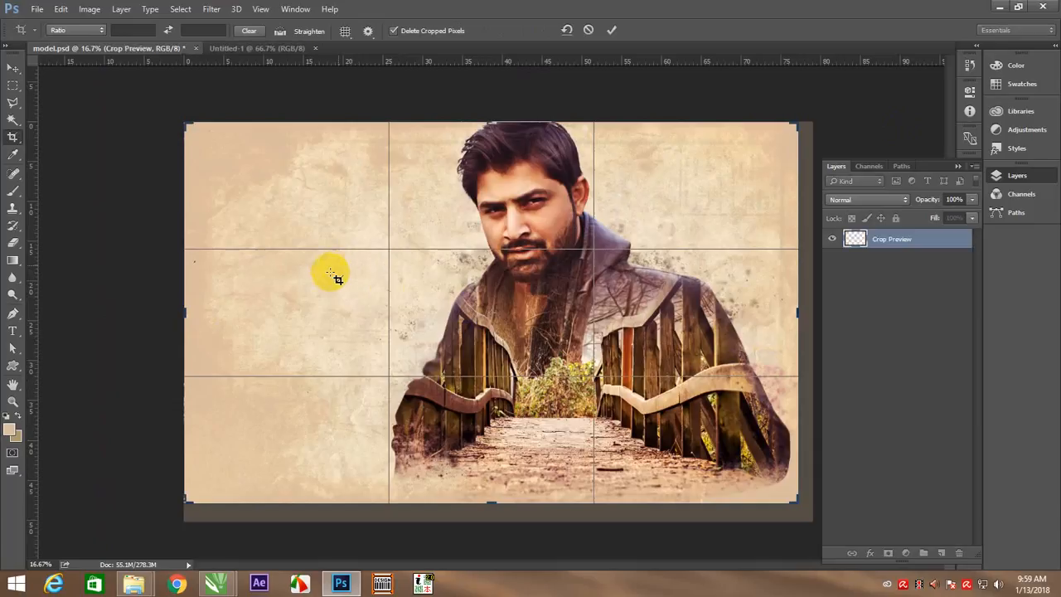
left_click_drag(184, 312, 265, 303)
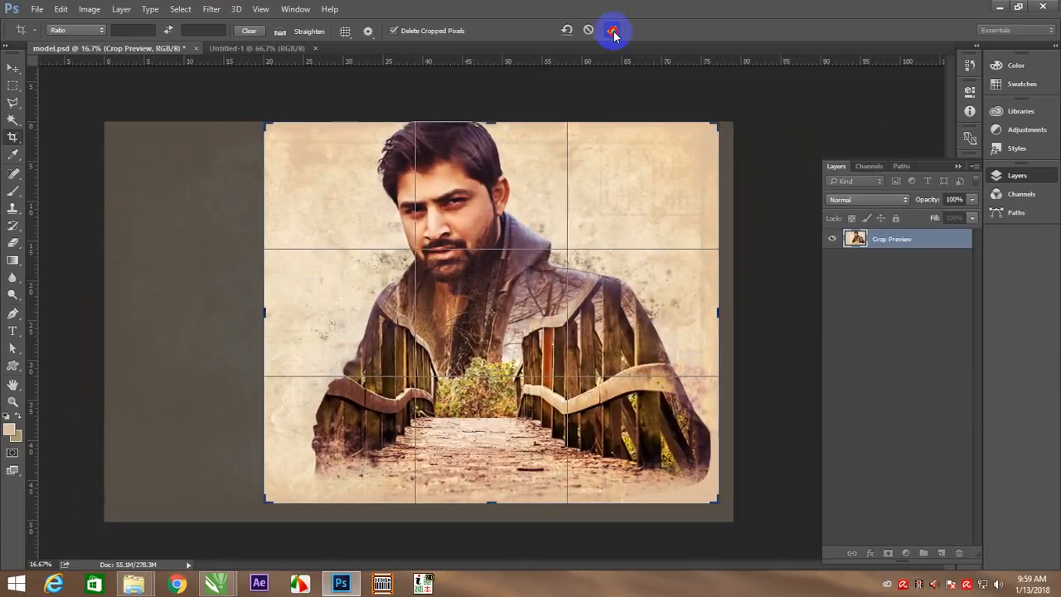
left_click(613, 31)
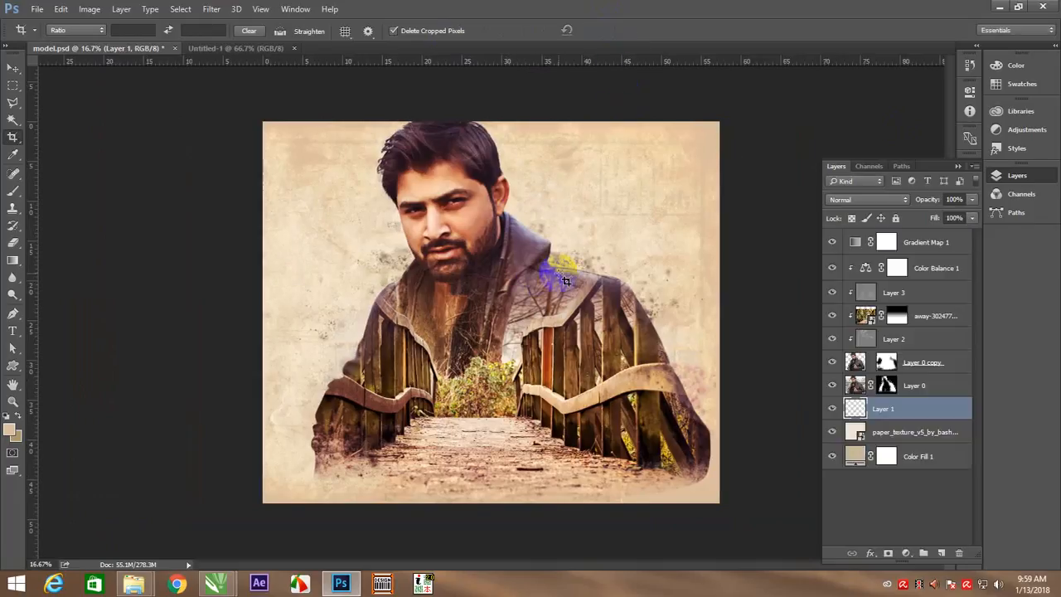
right_click(487, 242)
left_click(505, 249)
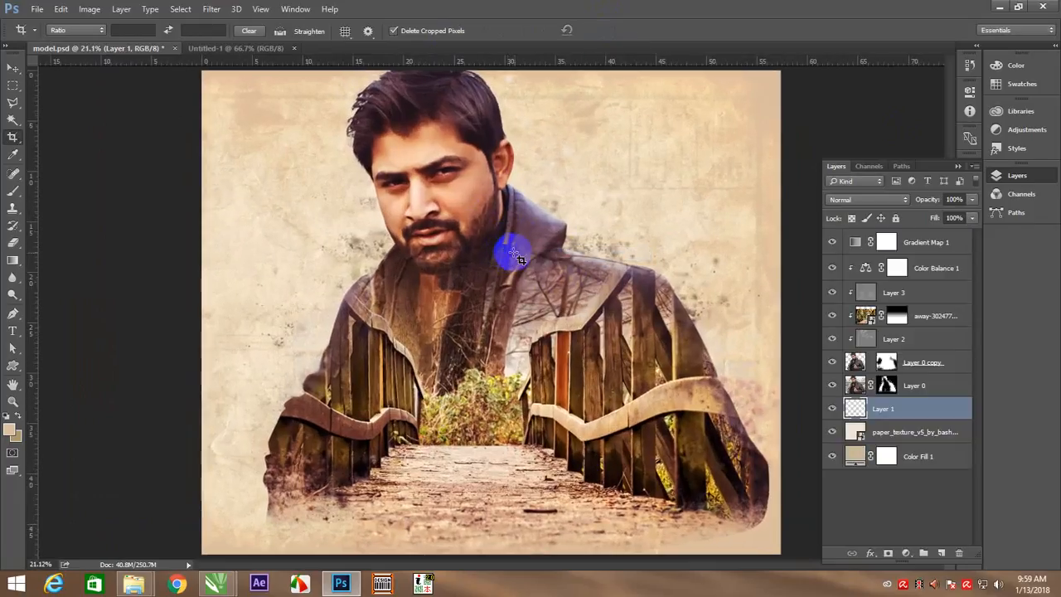
Add a Levels adjustment layer above Gradient Map 1
key("v")
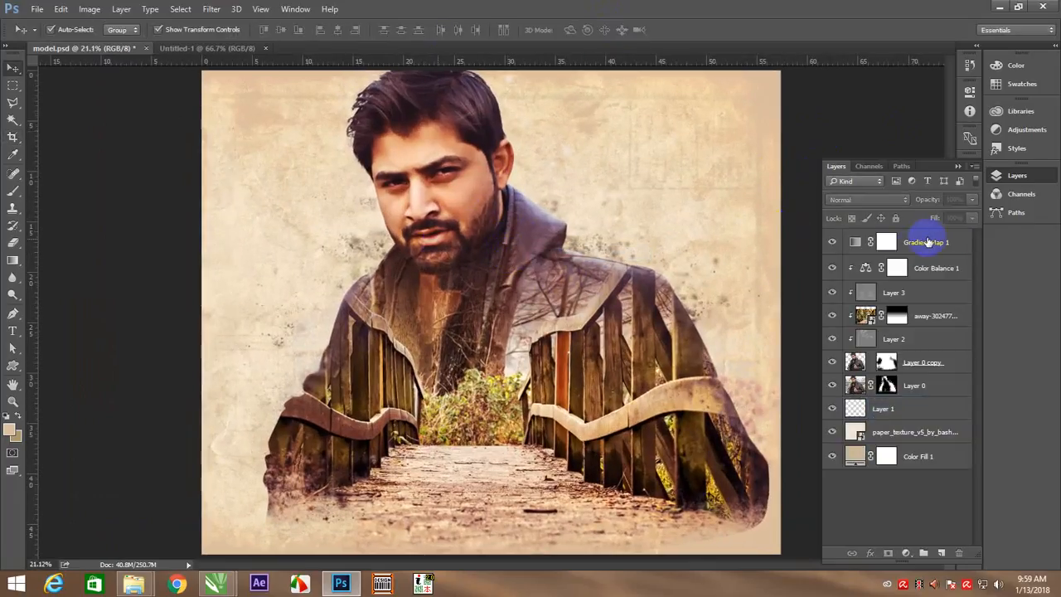
left_click(927, 240)
left_click(906, 553)
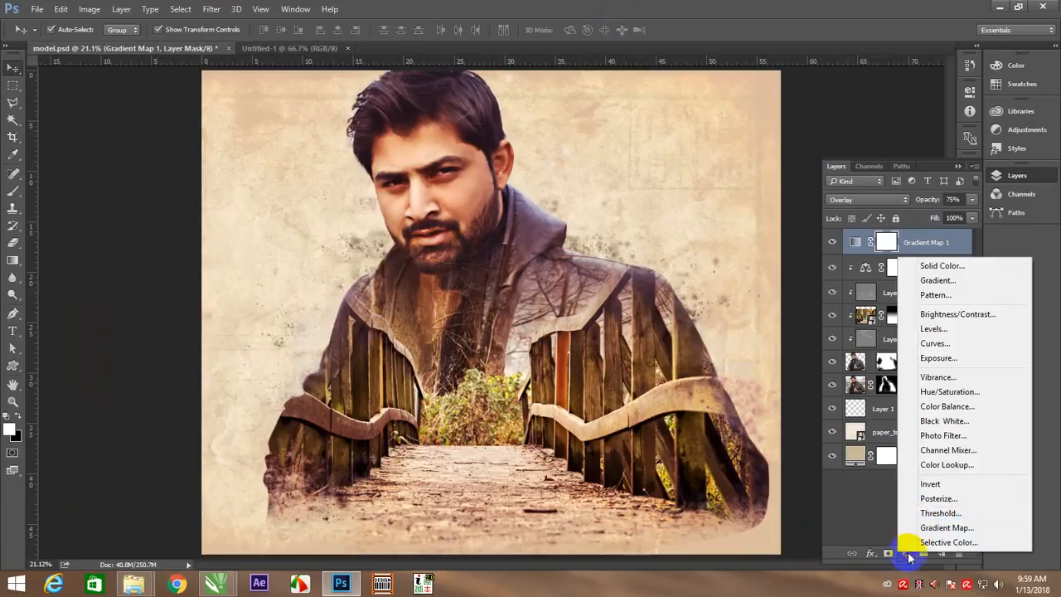
left_click(937, 332)
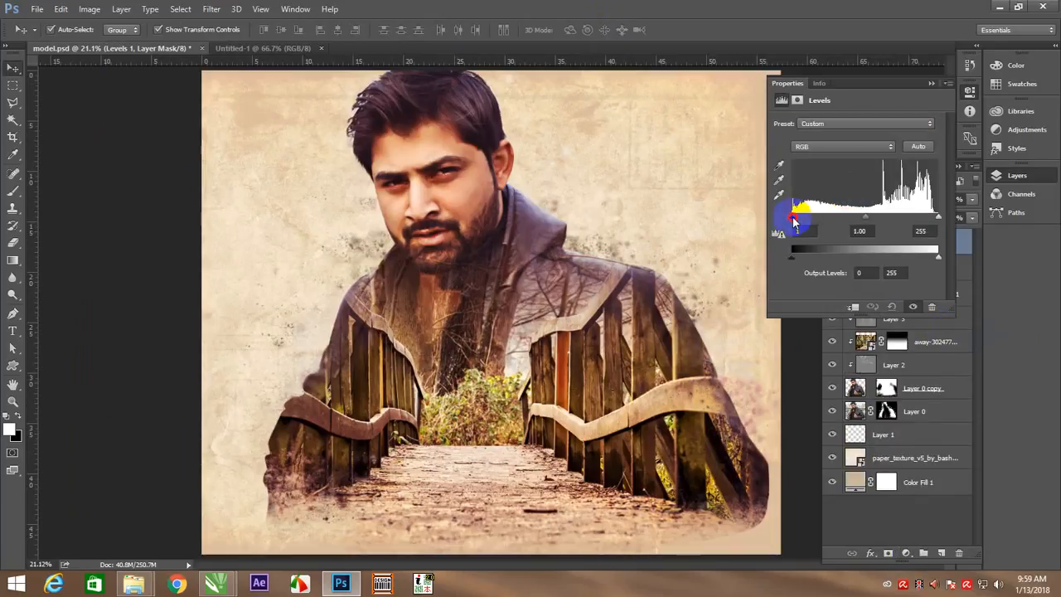
In the Levels adjustment, set the Red channel's output white level to 248 and the Green channel's output black level to 16
left_click_drag(793, 220, 791, 220)
left_click(834, 146)
left_click(831, 160)
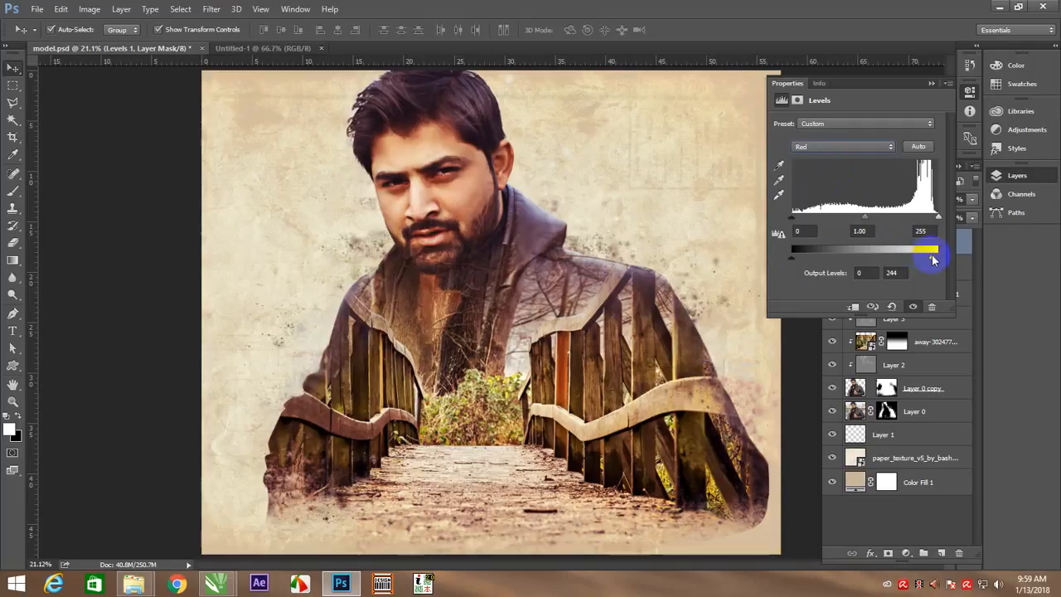
left_click(829, 147)
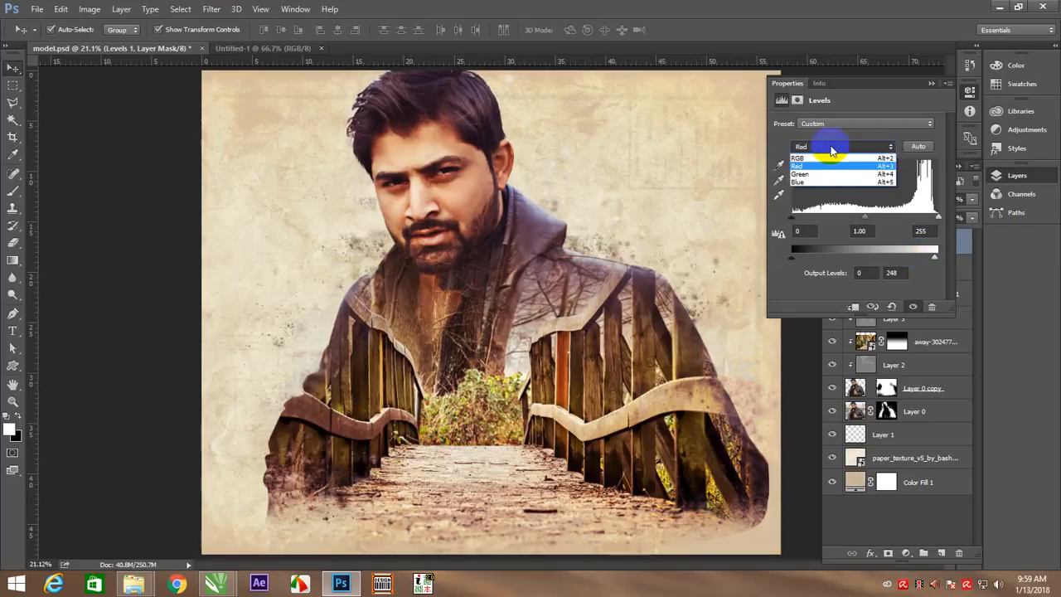
left_click(831, 176)
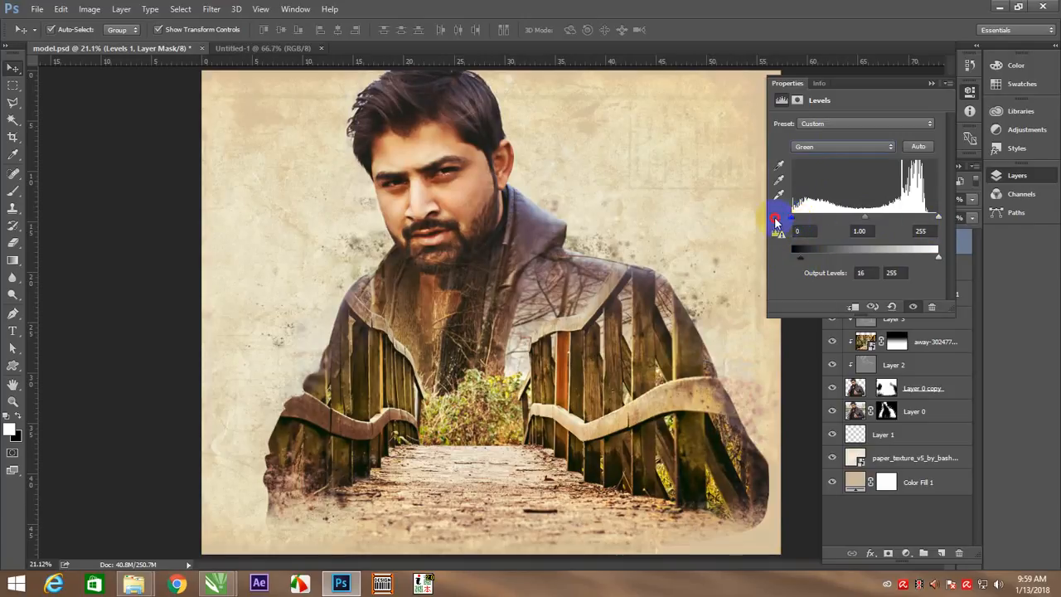
Set the RGB input black level to 2 and the input white level to 253 in the Levels adjustment
left_click(870, 147)
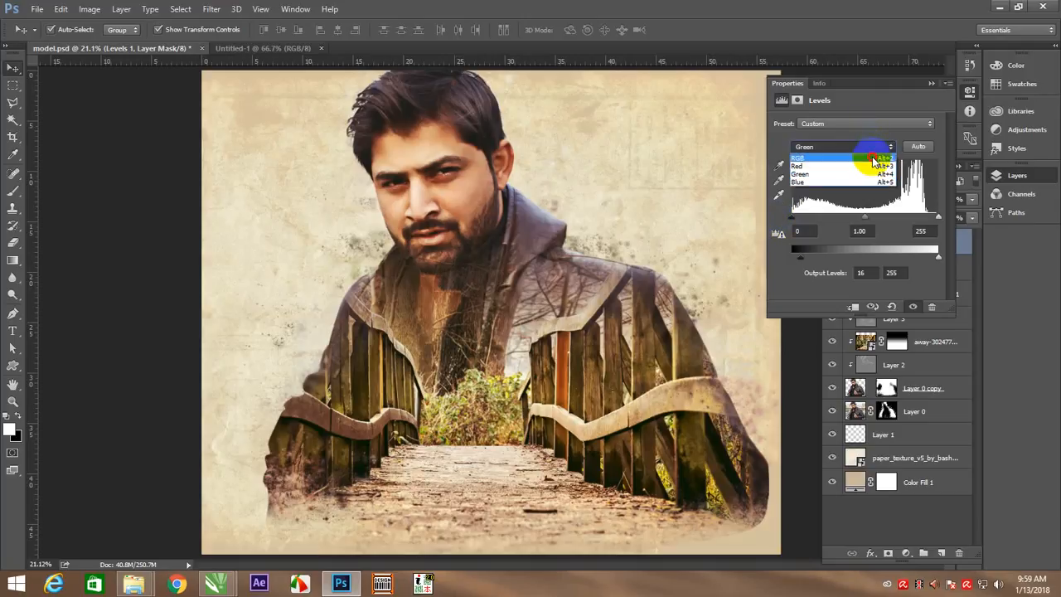
left_click(863, 143)
left_click_drag(799, 220, 803, 221)
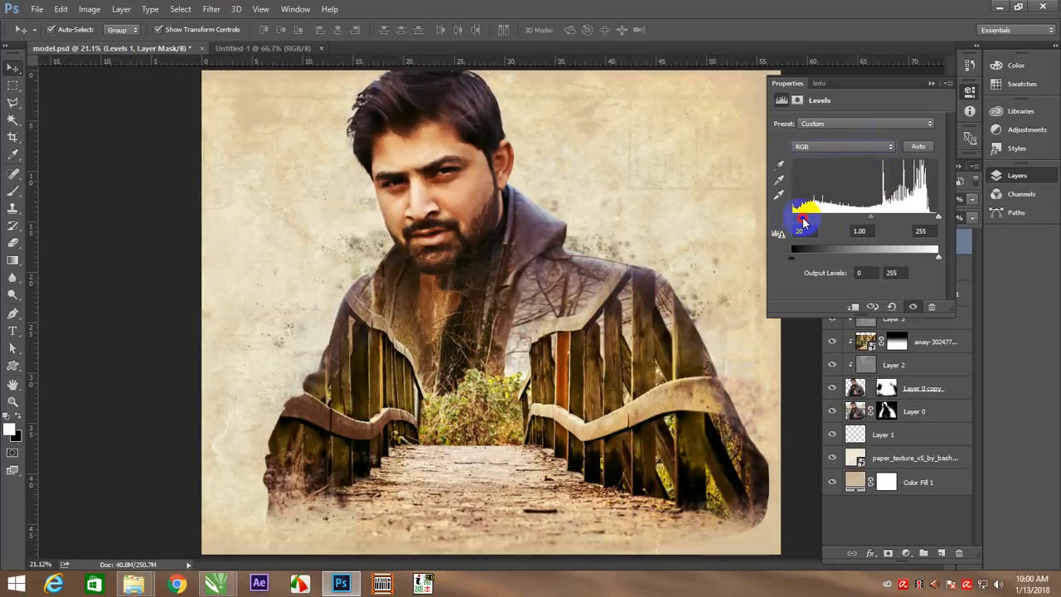
mouse_move(938, 217)
left_mouse_down()
mouse_move(924, 218)
mouse_move(938, 216)
left_mouse_up()
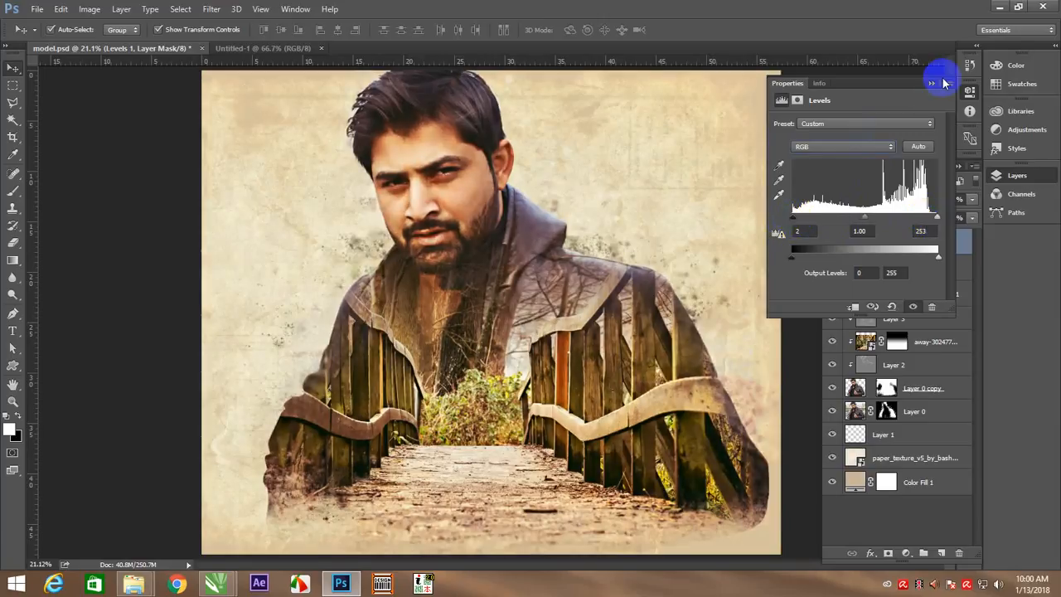
Hide the Levels 1 adjustment layer to compare the grading, and delete it
left_click(932, 85)
left_click(832, 241)
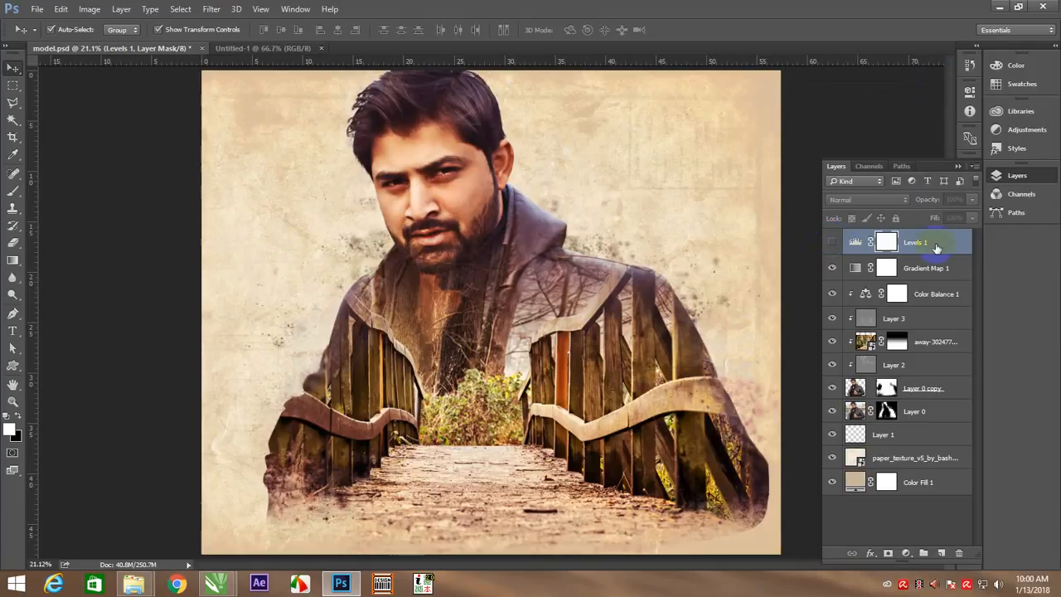
key("Delete")
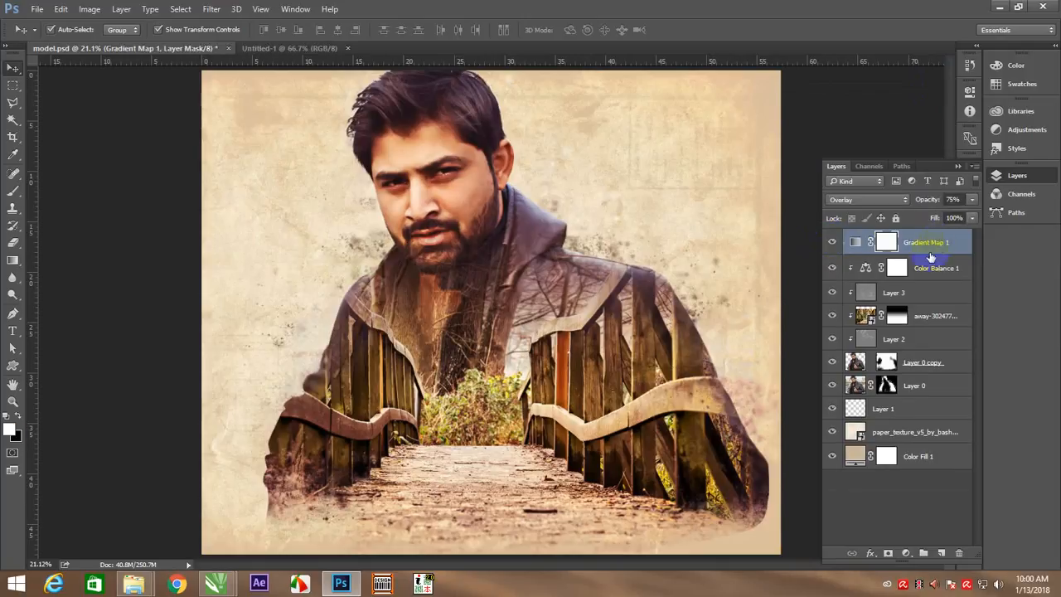
Crop both sides of the canvas to a narrow portrait format framing the model, cutting off the outer parts of his shoulders
left_click(806, 124)
right_click(570, 205)
left_click(586, 214)
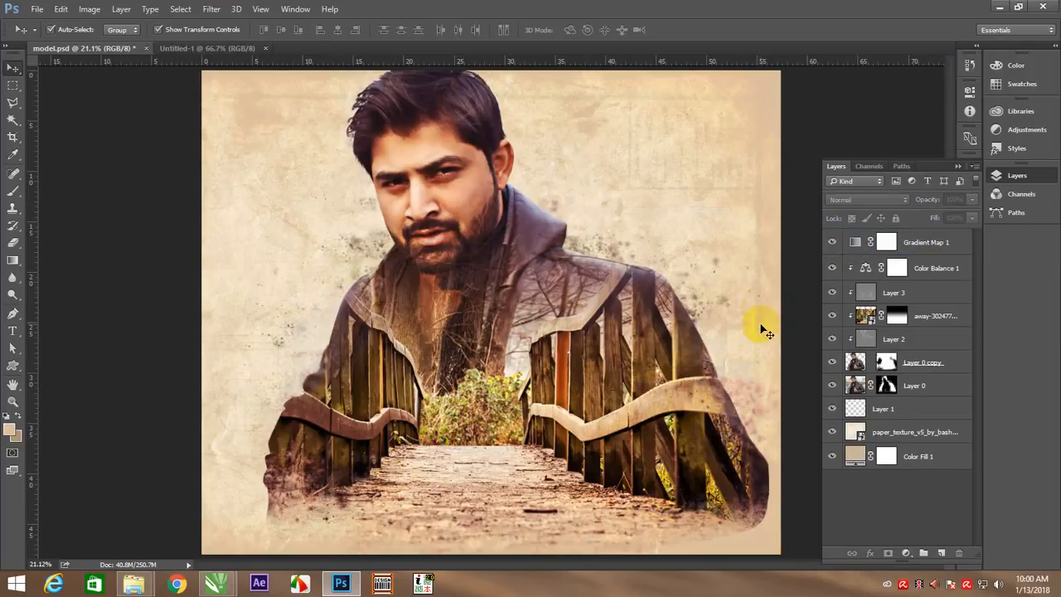
key("c")
left_click_drag(786, 308, 725, 312)
left_click_drag(259, 314, 304, 313)
left_click_drag(683, 315, 671, 312)
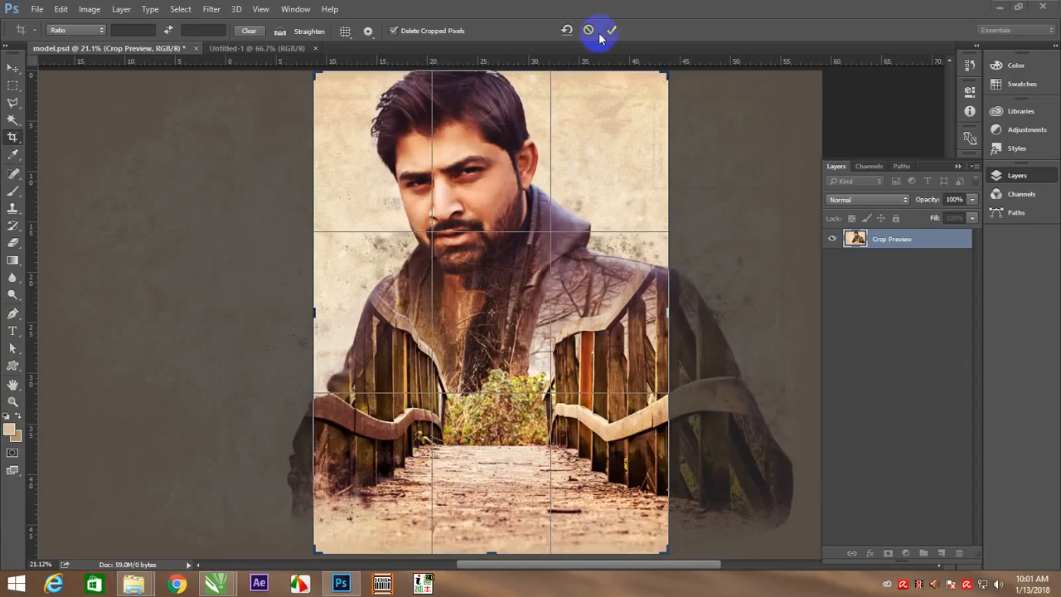
left_click(611, 30)
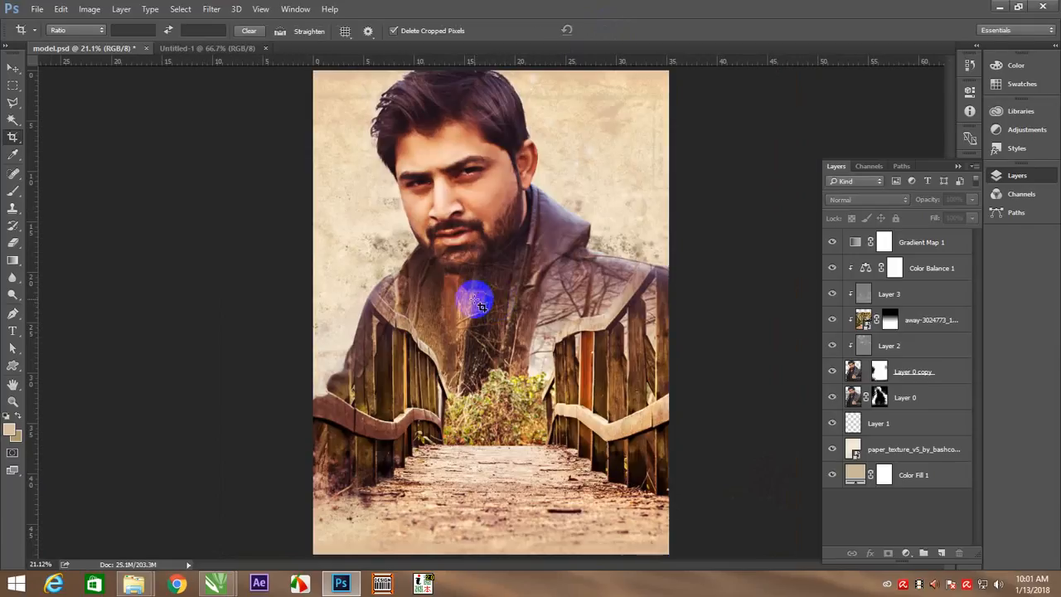
Bring the title text from Untitled-1 into model.psd and scale it across the lower part of the poster
key("v")
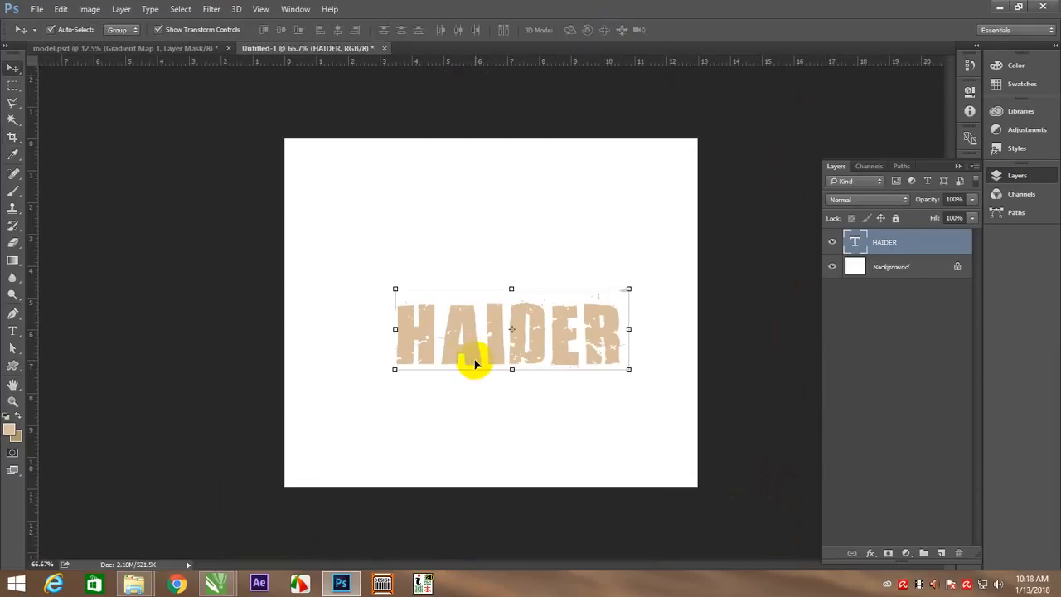
left_click_drag(475, 362, 525, 433)
key("ctrl+t")
left_click(600, 31)
Change the title text colour to dark blue 142341
key("t")
double_click(510, 422)
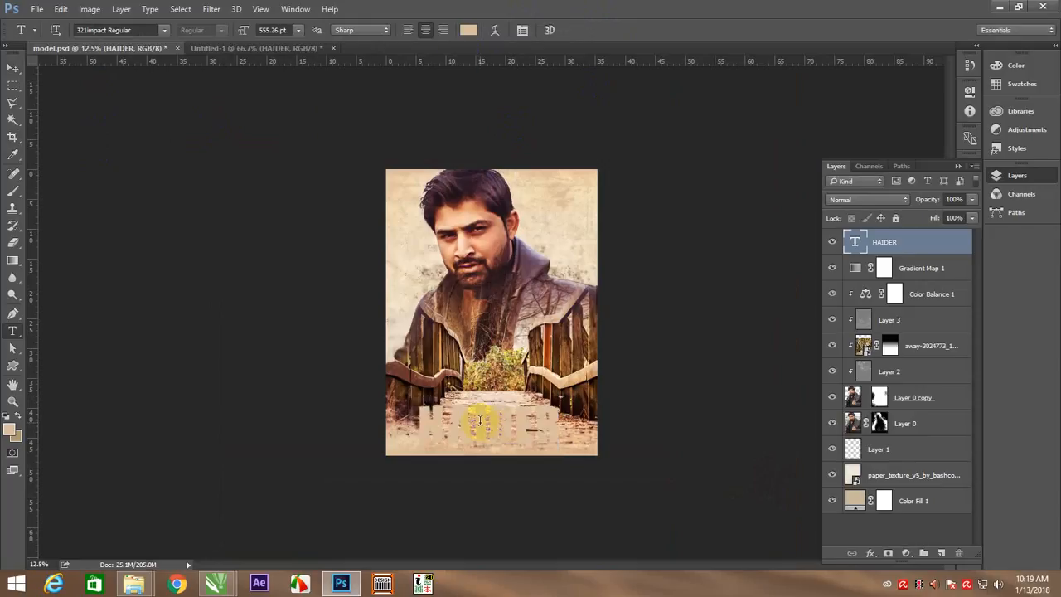
double_click(477, 423)
left_click(467, 30)
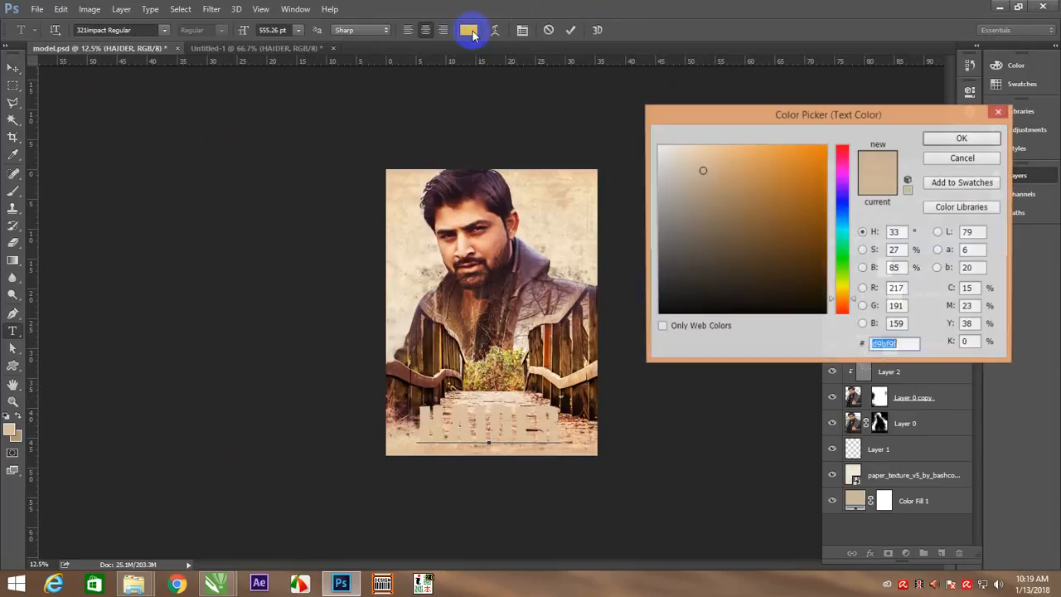
left_click(841, 212)
left_click_drag(786, 241, 773, 272)
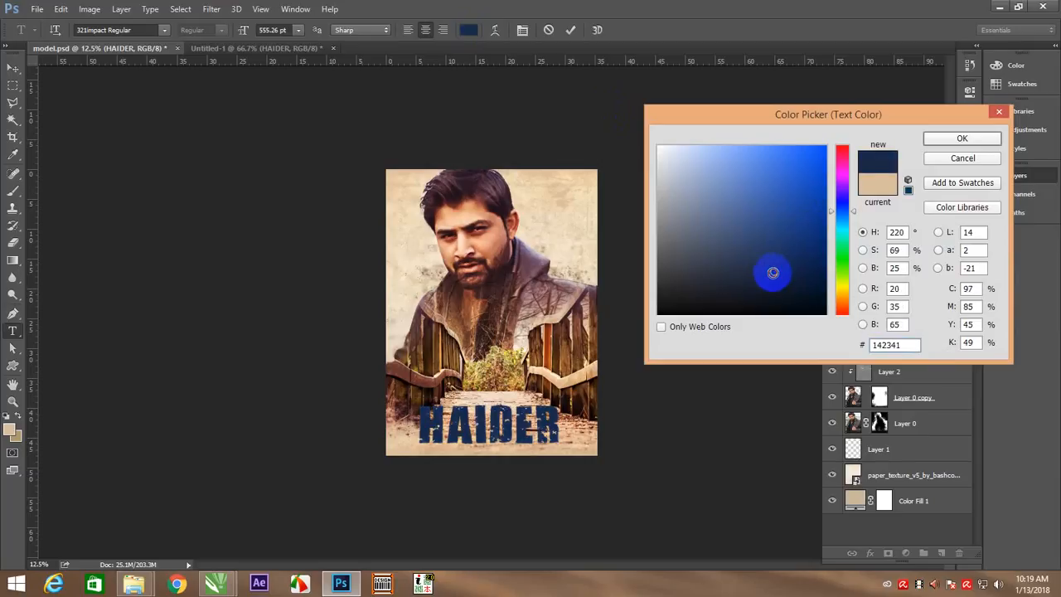
left_click(957, 137)
left_click(571, 32)
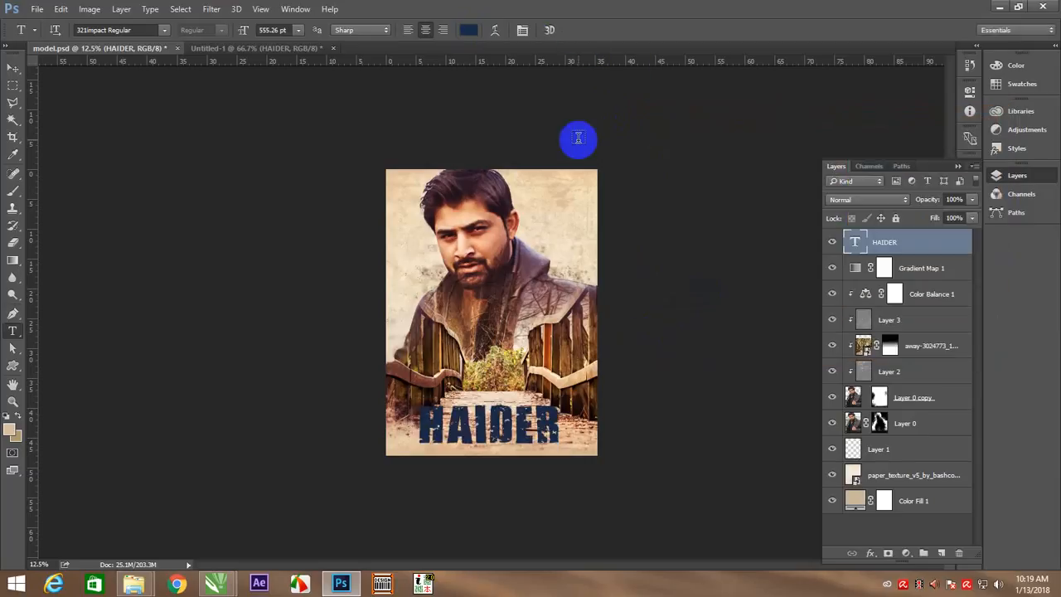
Enlarge the title text to 678.42 pt across the poster's lower edge, nudged slightly right, and duplicate its layer
key("v")
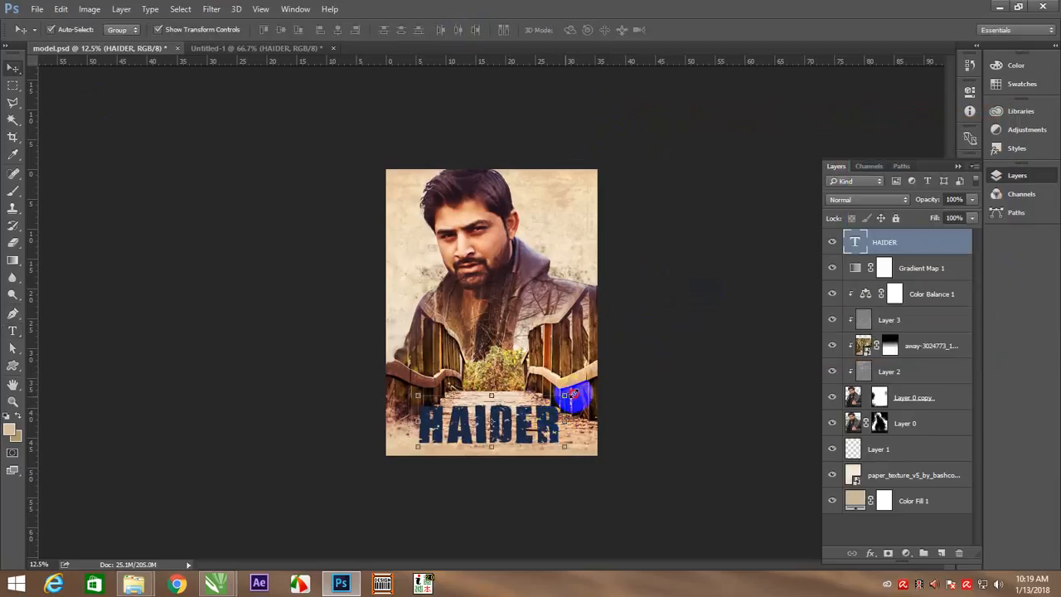
left_click_drag(572, 395, 582, 389)
left_click(589, 32)
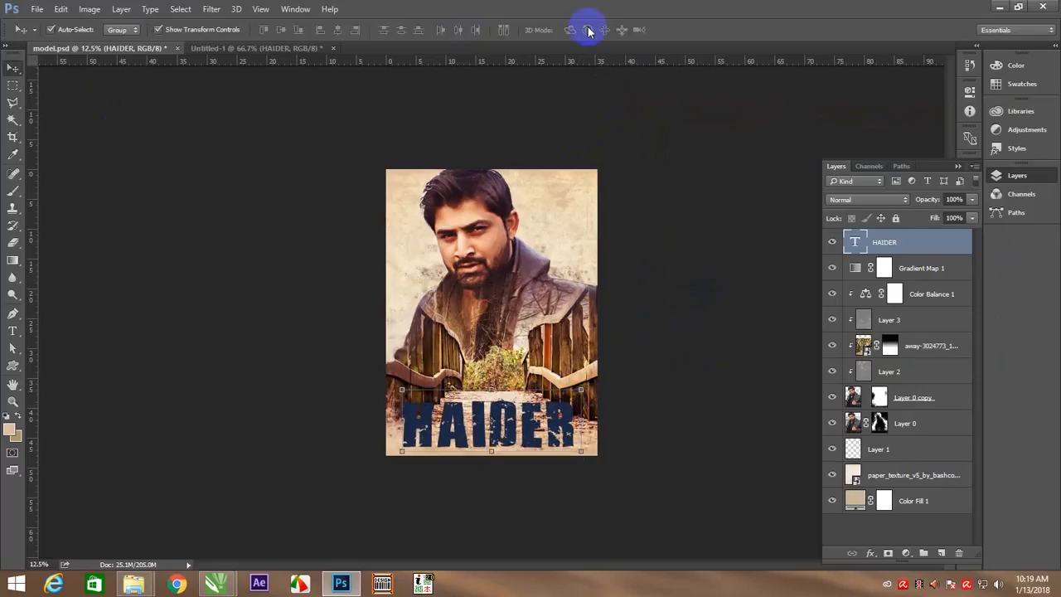
key("shift+Right")
key("shift+Right")
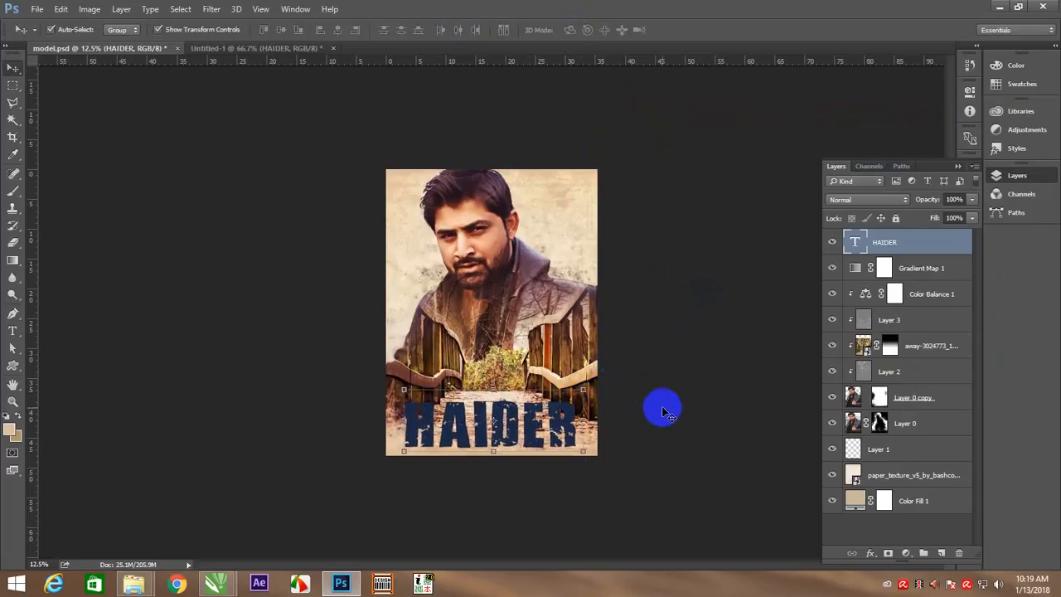
key("ctrl+j")
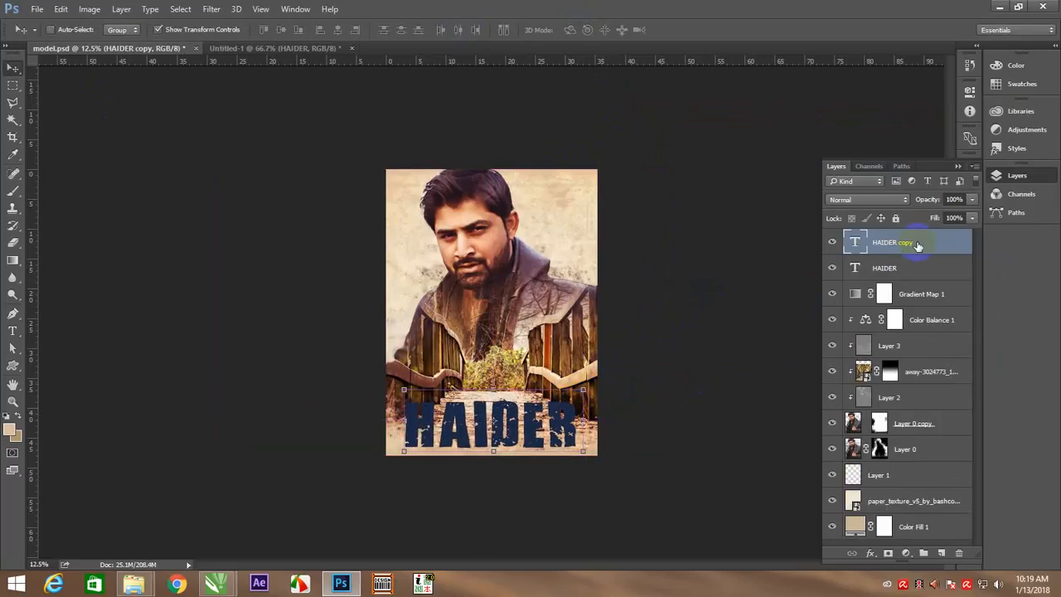
right_click(917, 243)
left_click(704, 273)
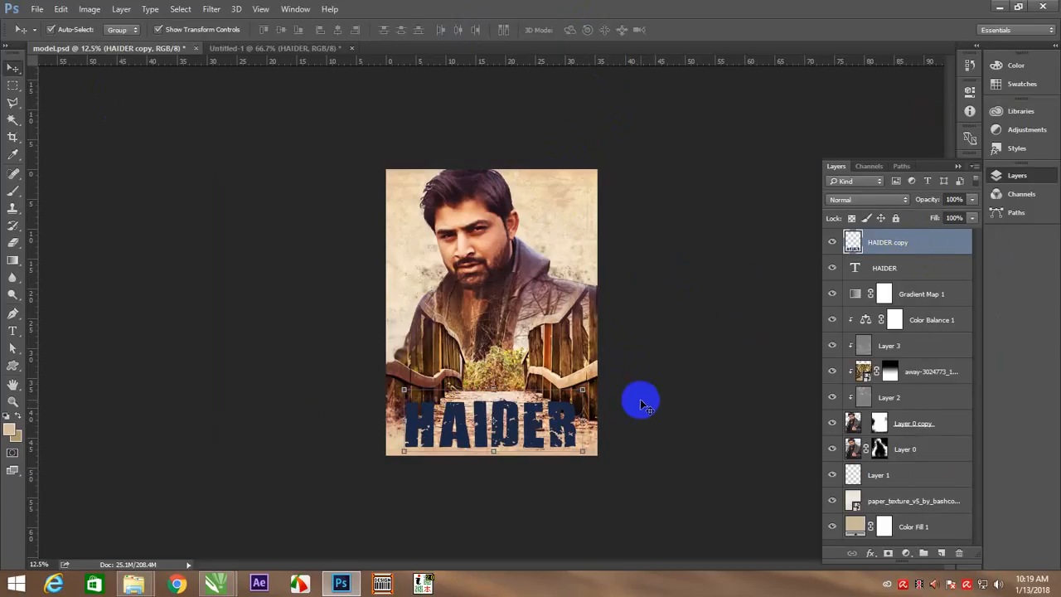
key("ctrl+z")
Recolour the duplicated title text white (ffffff) and place it beneath the dark blue title as a slightly offset shadow
double_click(512, 410)
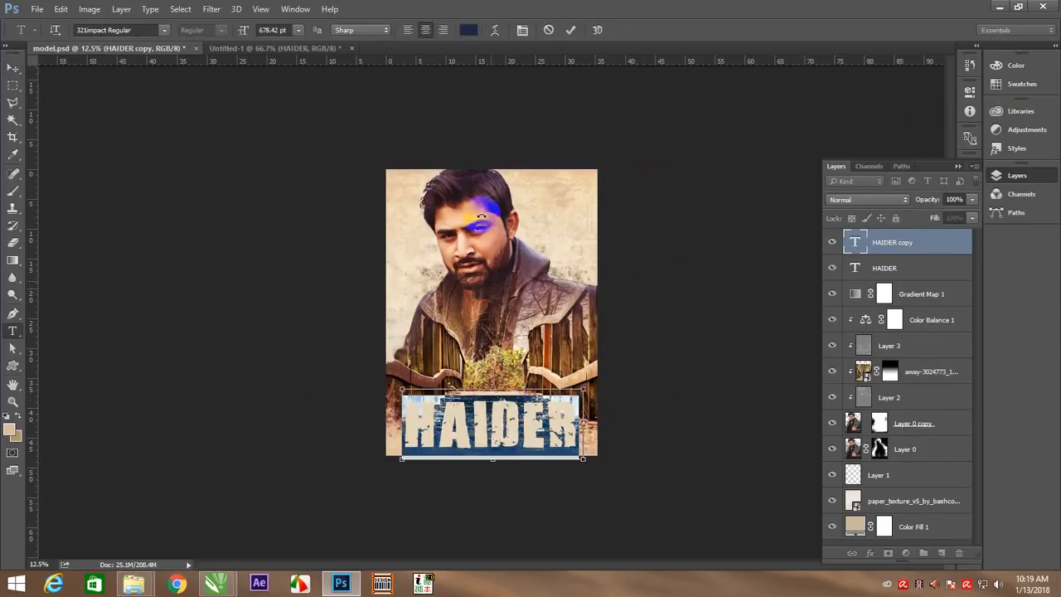
left_click(469, 30)
left_click_drag(677, 161, 644, 135)
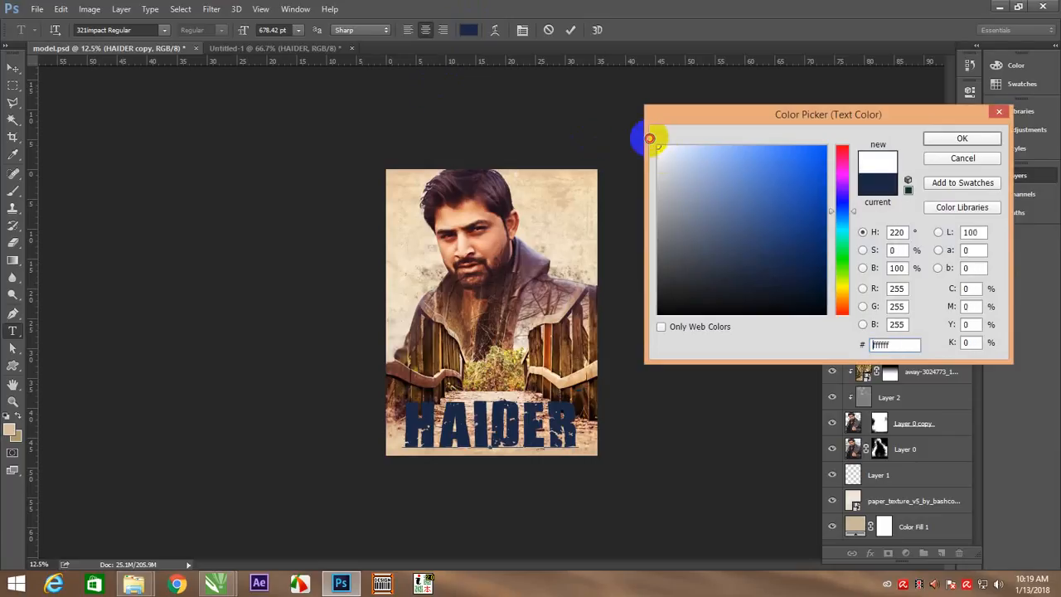
left_click(954, 141)
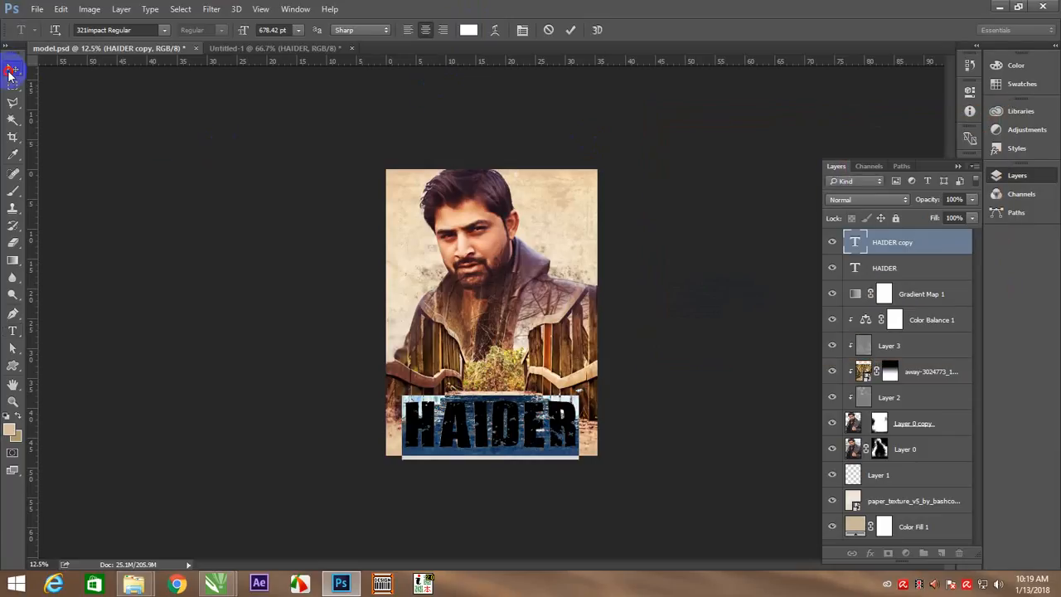
left_click(11, 70)
left_click_drag(891, 243, 899, 265)
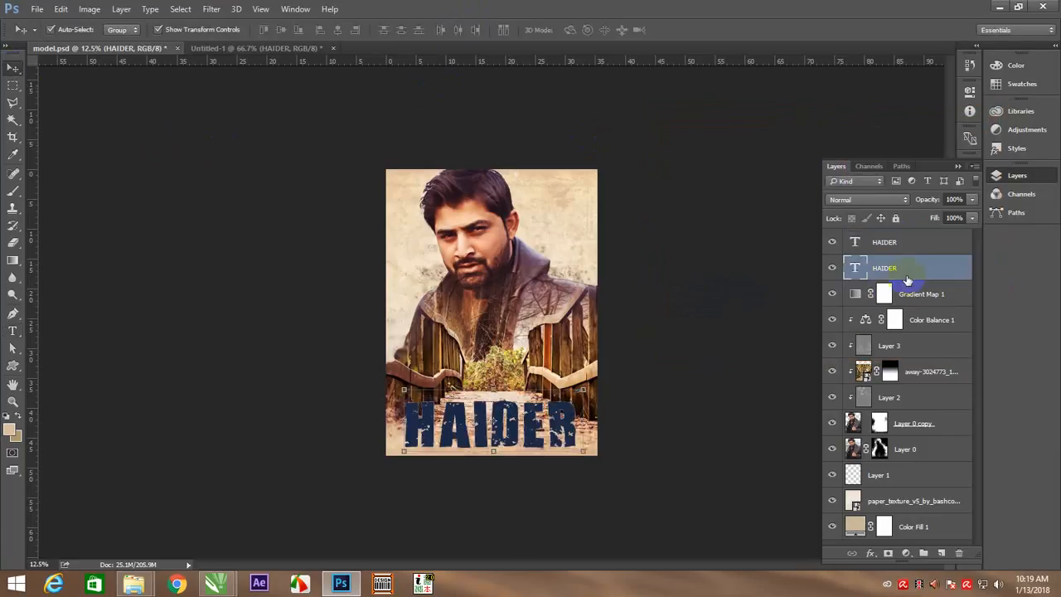
Rasterize both the white and the dark blue title text layers
left_click(678, 392)
right_click(462, 383)
left_click(499, 402)
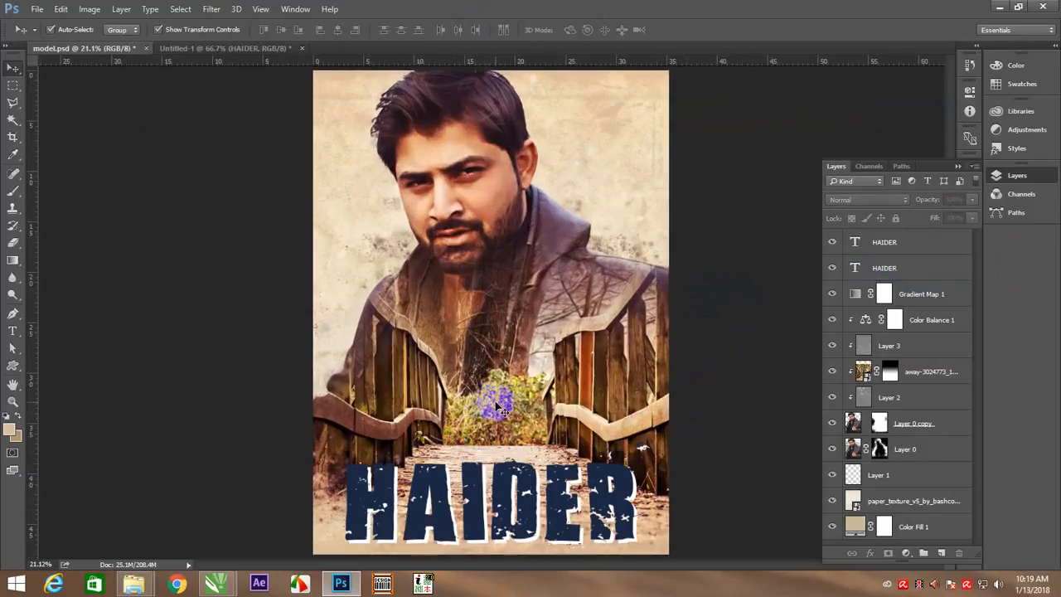
left_click(916, 264)
right_click(920, 266)
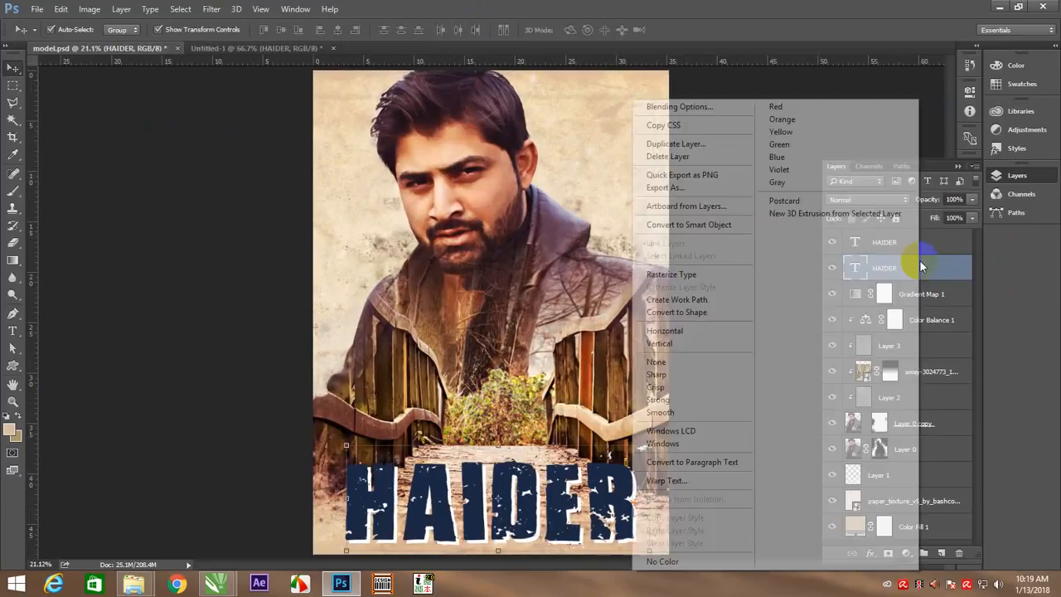
left_click(696, 274)
right_click(948, 241)
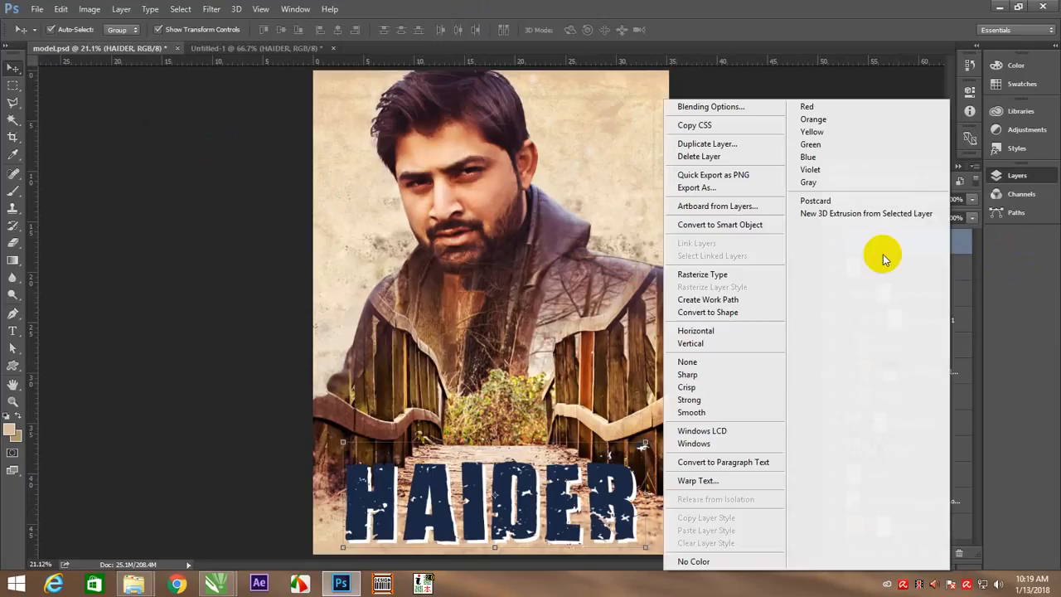
left_click(748, 273)
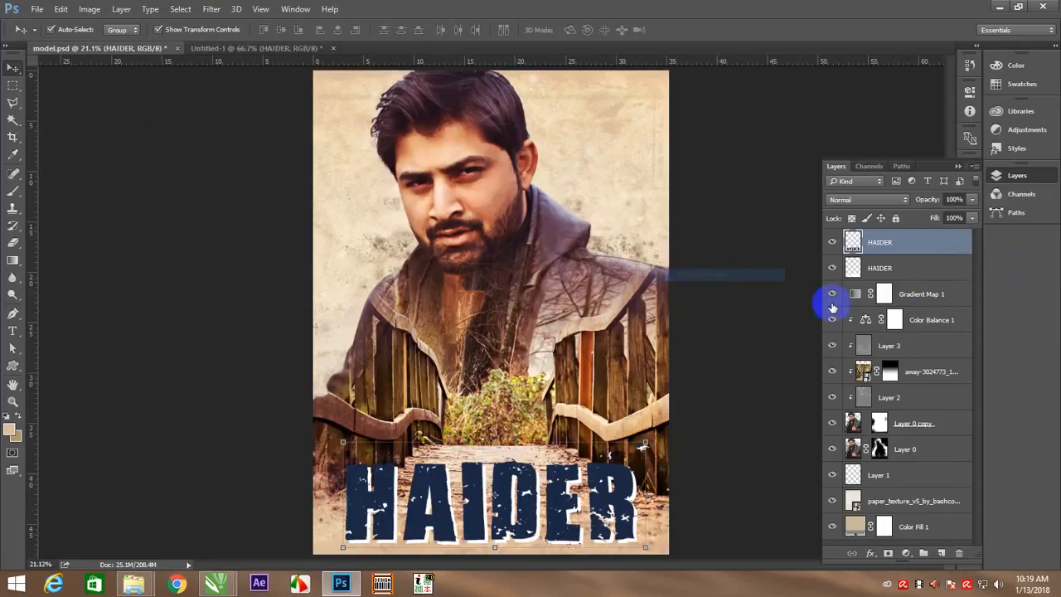
Group the two rasterized title layers and shift the group slightly up and left on the poster
left_click(936, 270, "shift")
key("ctrl+g")
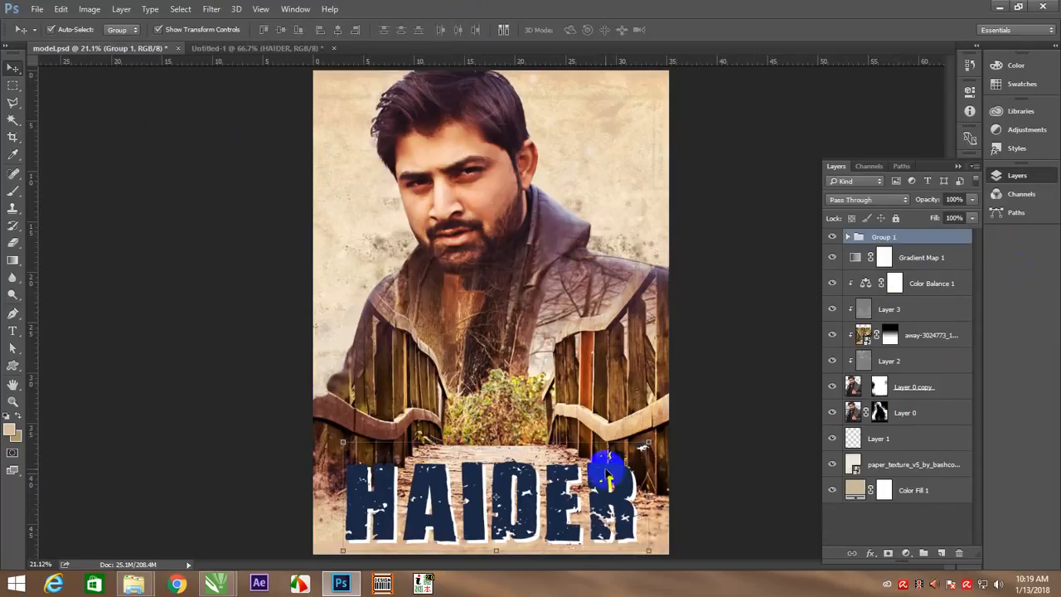
mouse_move(604, 462)
left_mouse_down()
mouse_move(611, 455)
mouse_move(605, 463)
left_mouse_up()
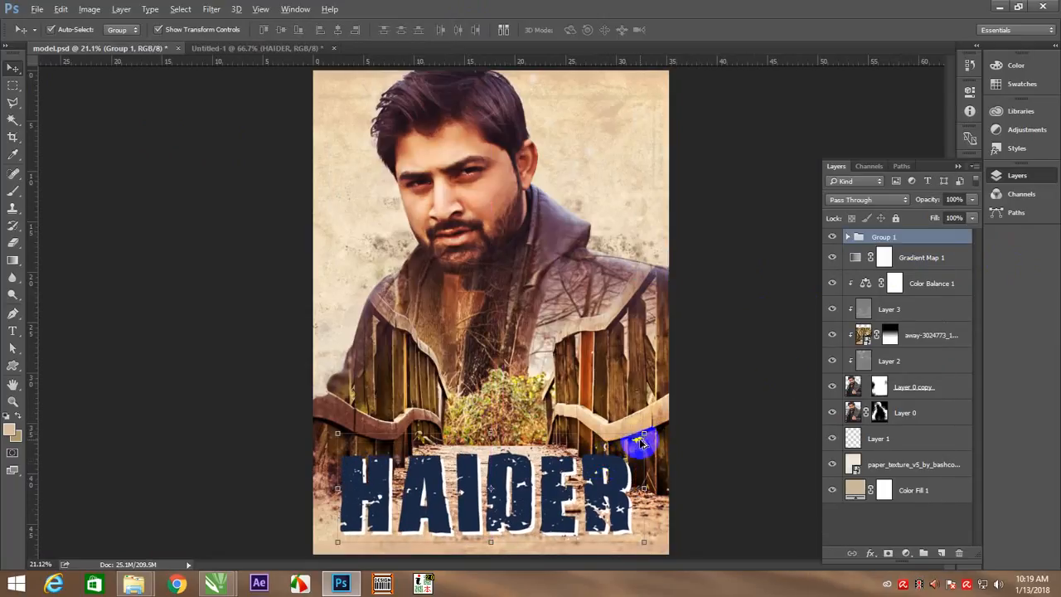
Enlarge the title group slightly, shift it right and lower its opacity to about 86%
key("ctrl+t")
left_click_drag(645, 434, 650, 432)
mouse_move(570, 469)
left_mouse_down()
mouse_move(579, 461)
mouse_move(587, 470)
left_mouse_up()
left_click(973, 198)
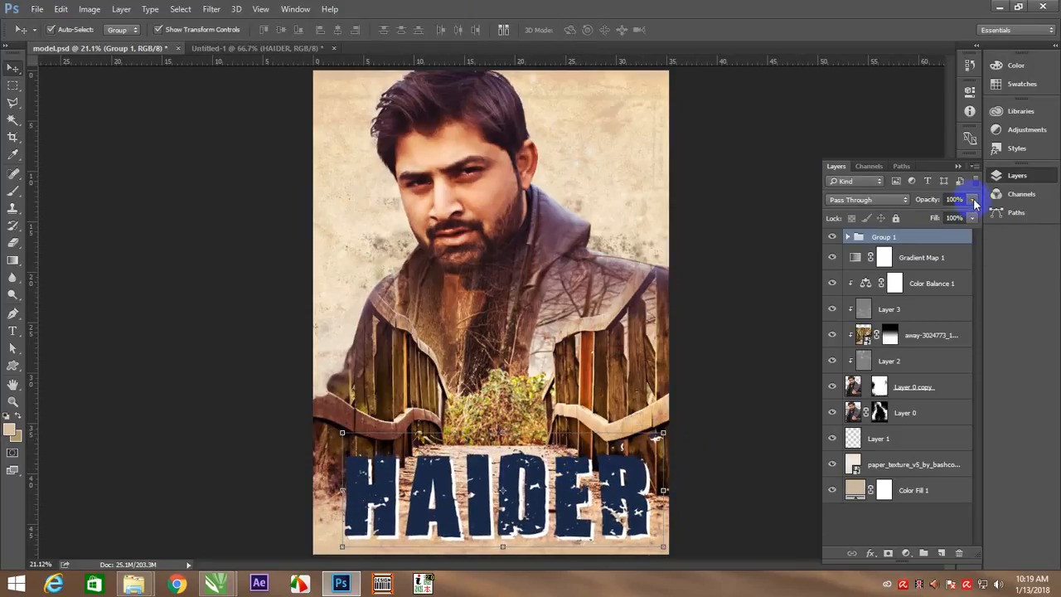
mouse_move(971, 214)
left_mouse_down()
mouse_move(950, 217)
mouse_move(960, 217)
left_mouse_up()
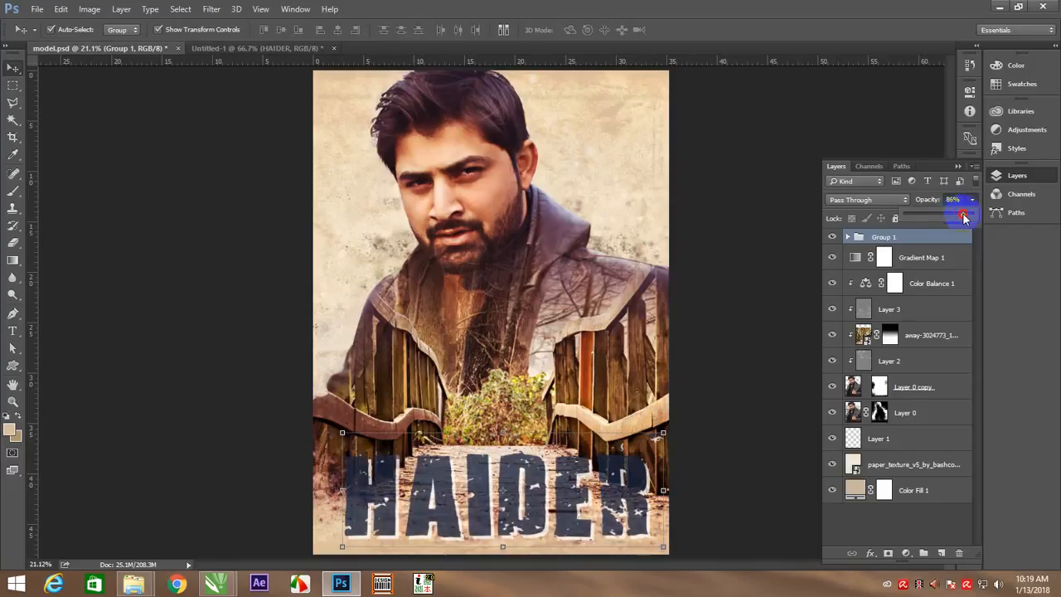
Add a layer above the gradient map and paint beige splatter along the poster's lower edge behind the title
left_click(932, 270)
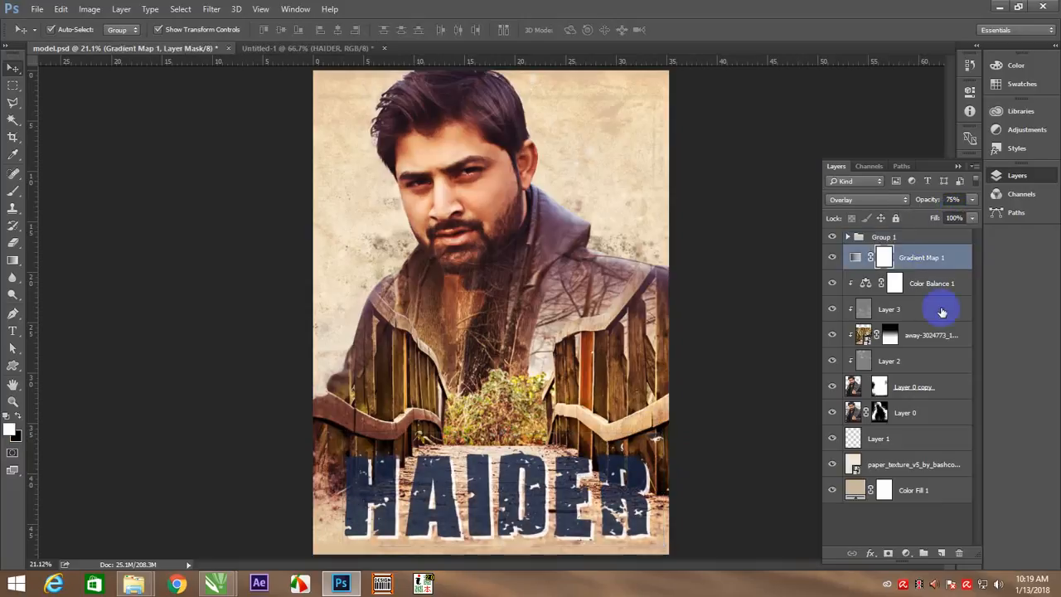
left_click(941, 552)
key("b")
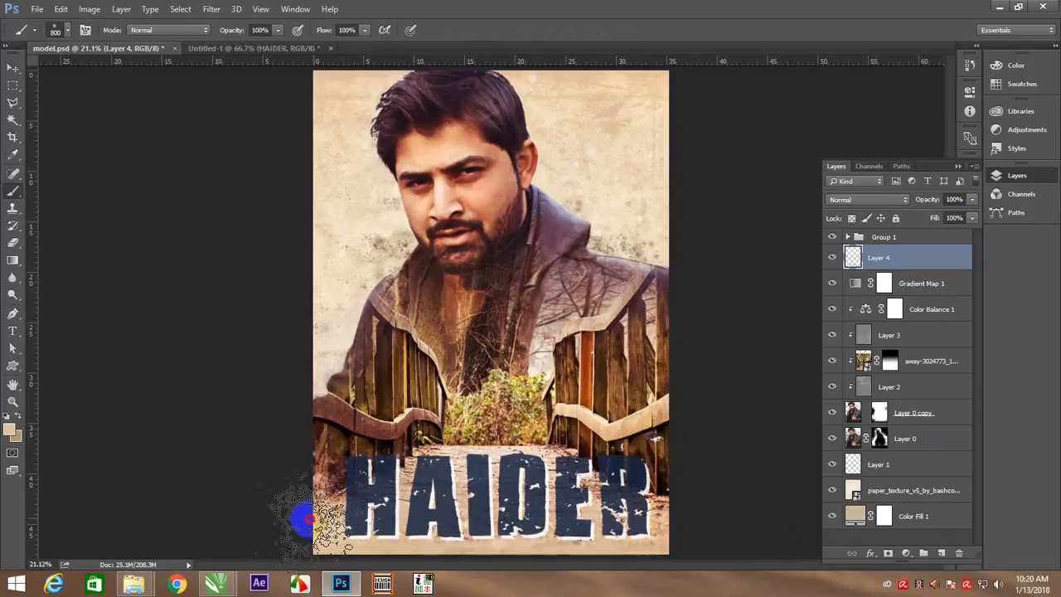
key("bracketright")
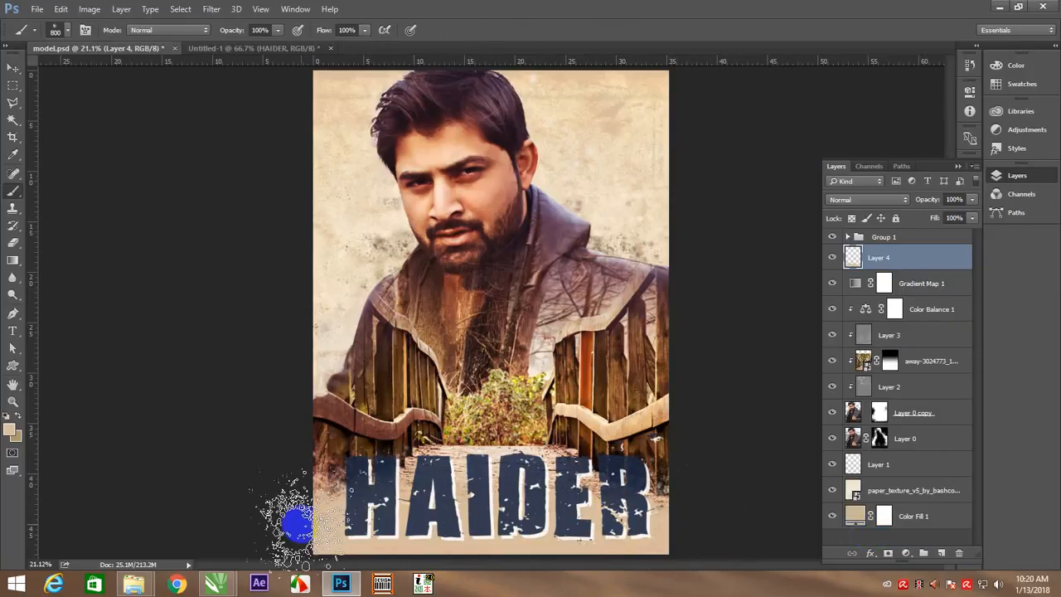
key("v")
left_click(760, 357)
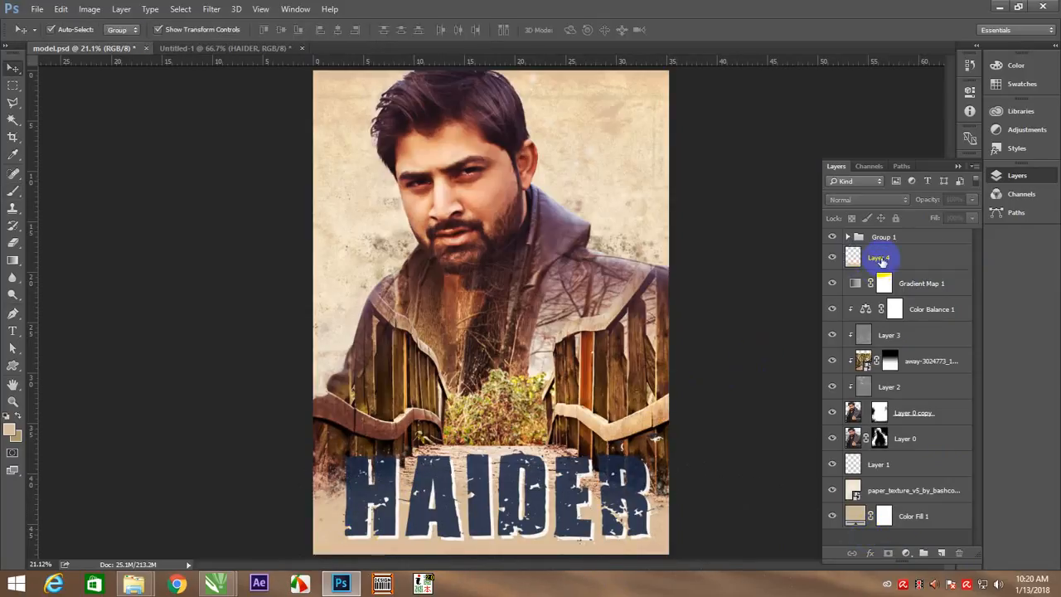
Set the title group's opacity to 90% and fit the poster on screen
left_click(937, 237)
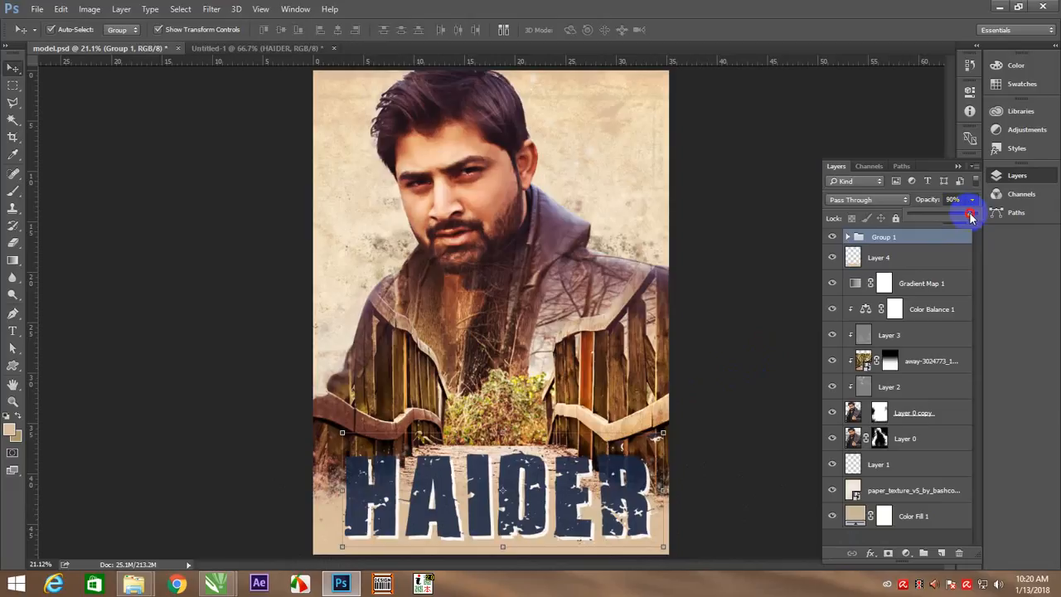
left_click(767, 395)
left_click(767, 395)
right_click(501, 436)
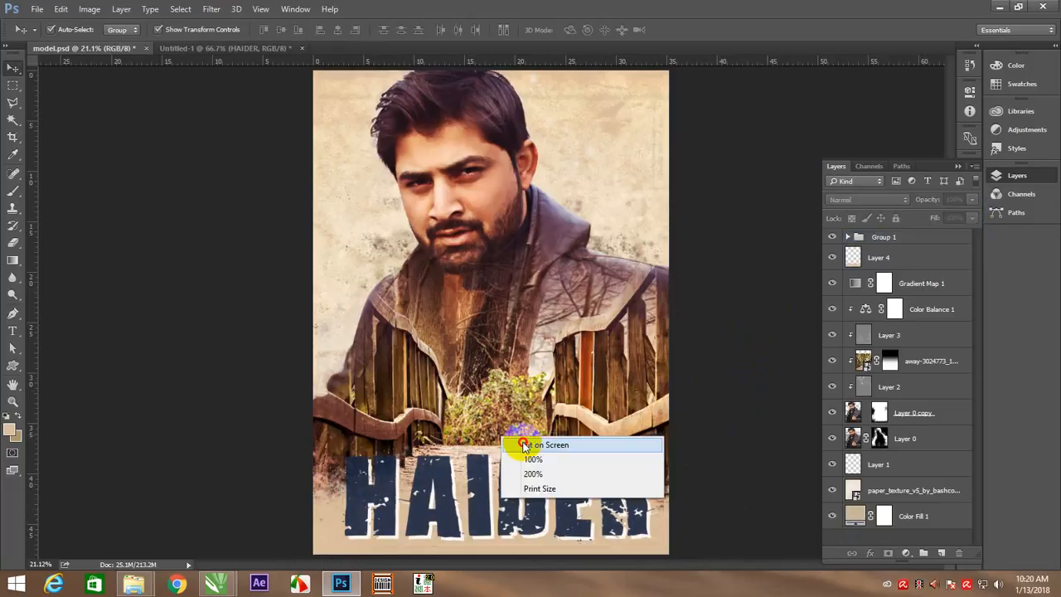
left_click(523, 444)
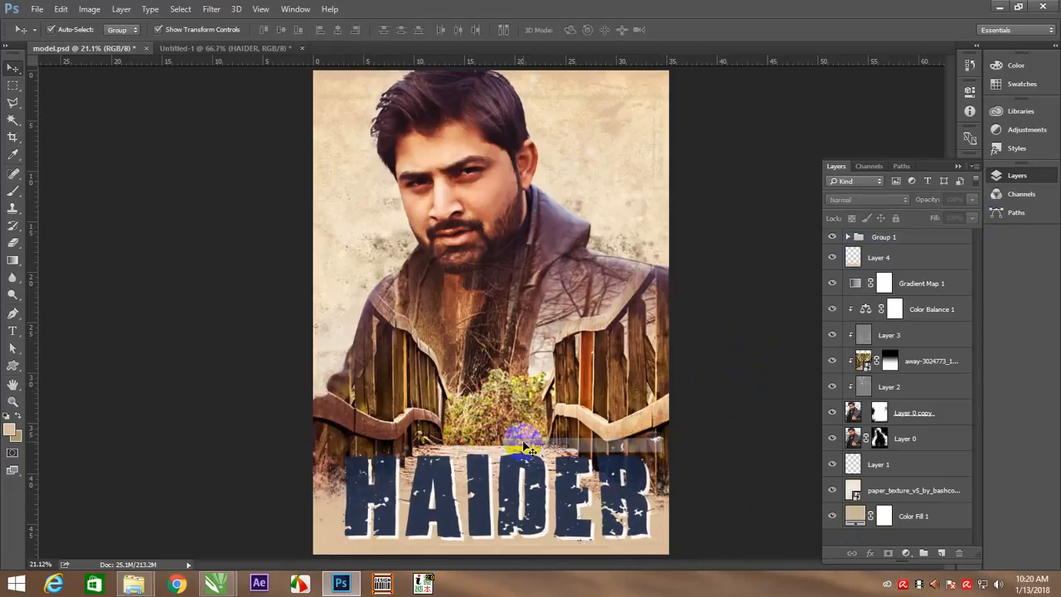
Stamp all visible layers into a new layer above the title group and open it in the Camera Raw Filter
left_click(933, 239)
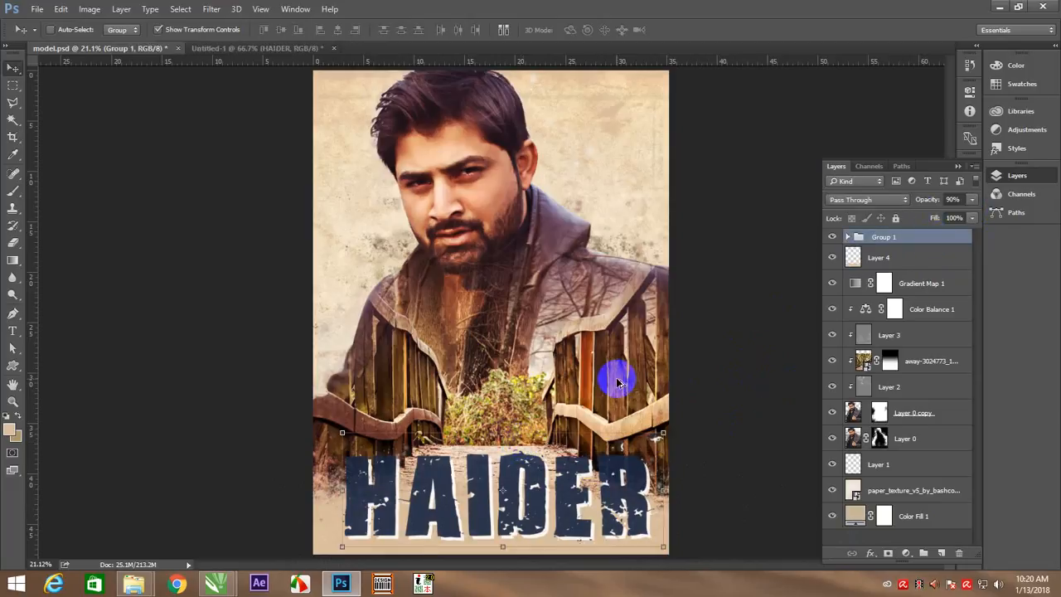
key("ctrl+shift+alt+e")
left_click(212, 9)
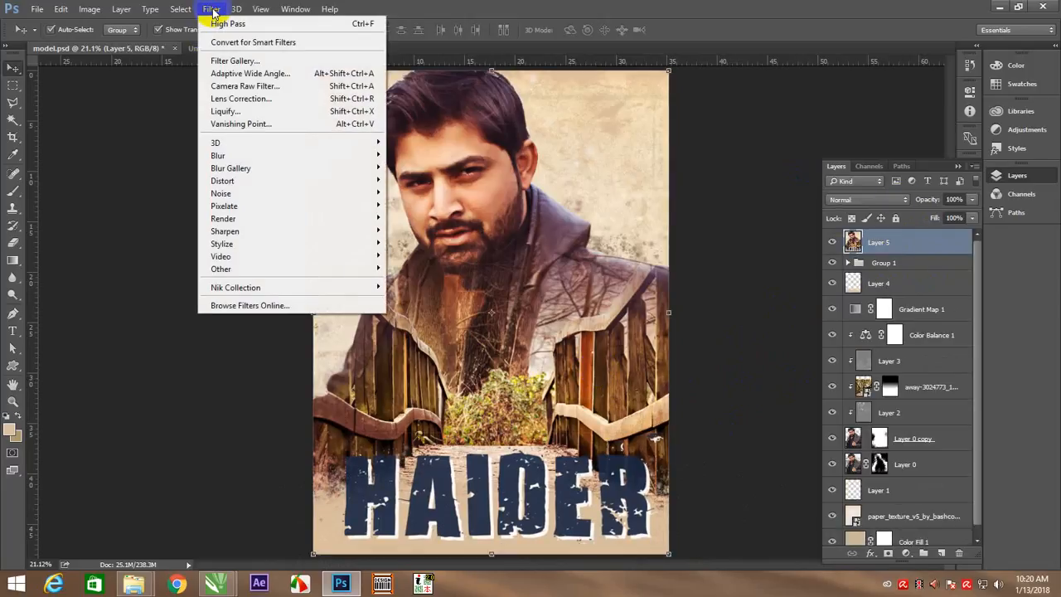
left_click(242, 86)
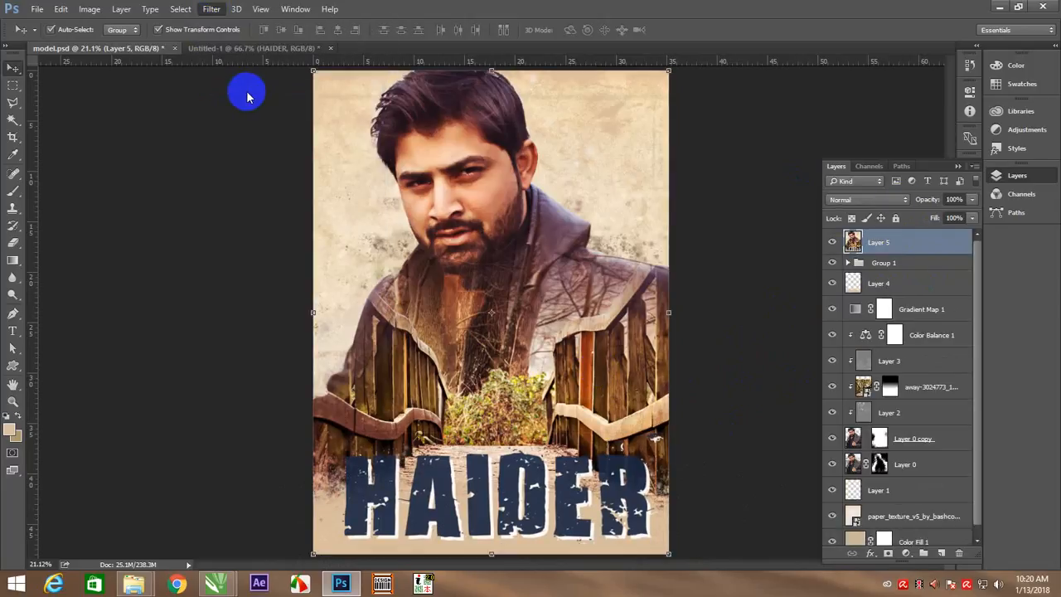
Delete the title group, the splatter layer and the merged poster layer above the gradient map
left_click(905, 264)
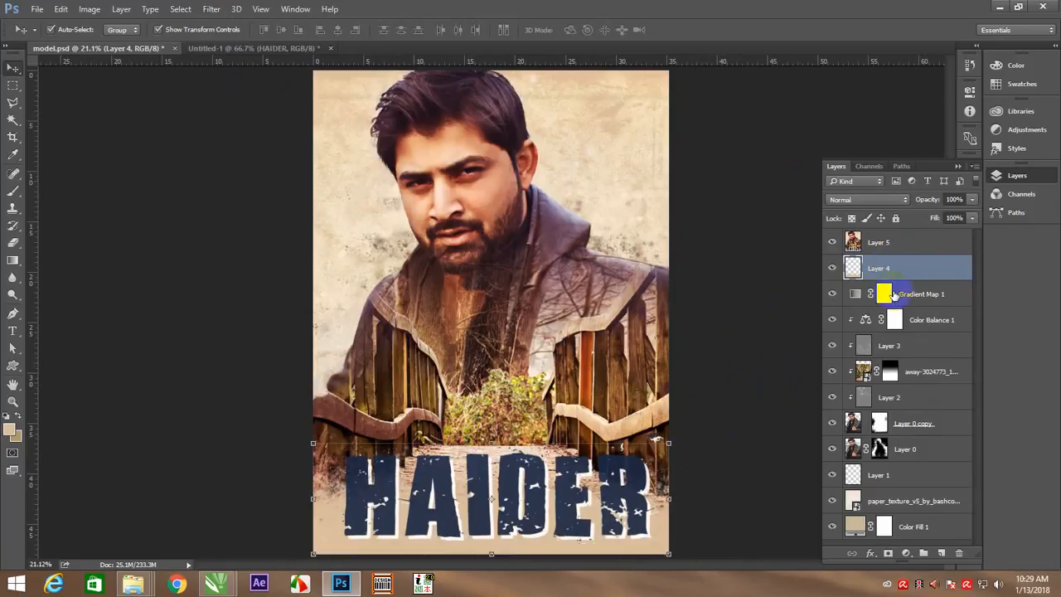
key("Delete")
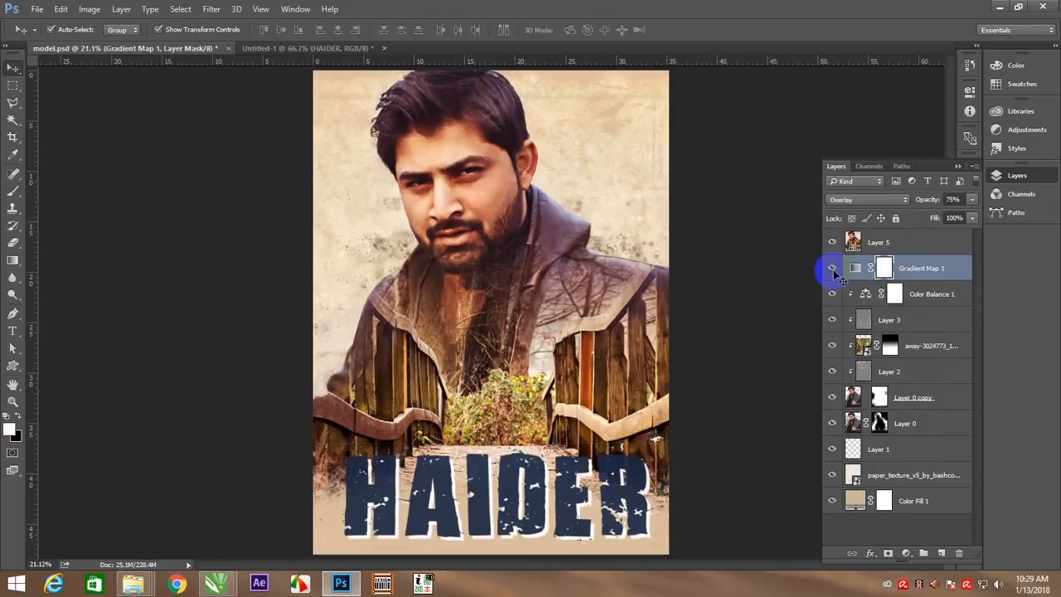
right_click(478, 352)
left_click(511, 362)
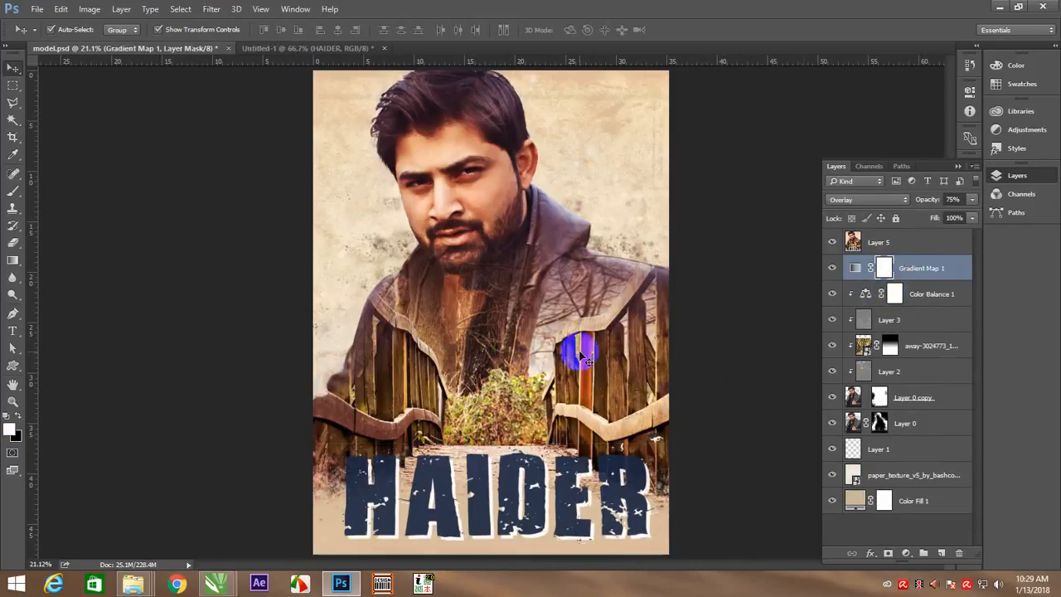
left_click(872, 245)
left_click(831, 242)
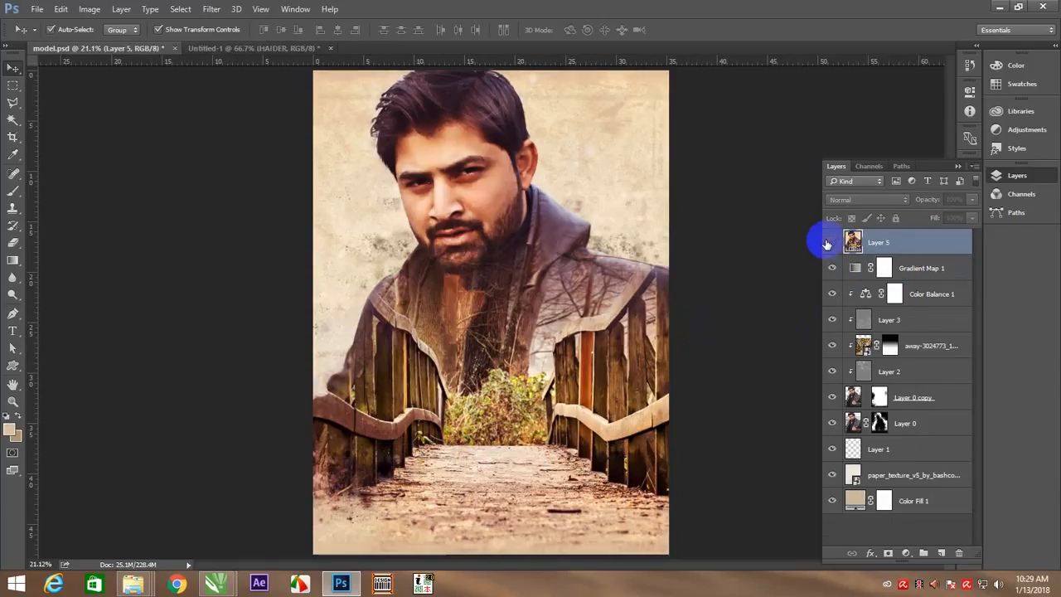
key("Delete")
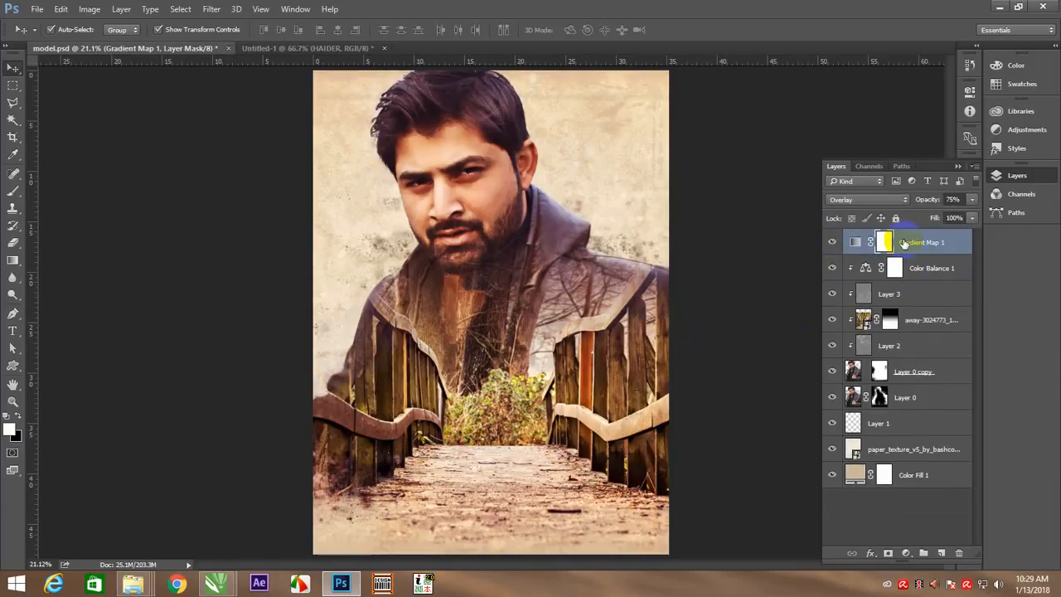
Stamp the visible layers into a new top layer and set its Camera Raw clarity to +20 and vibrance to -13
key("ctrl+shift+alt+e")
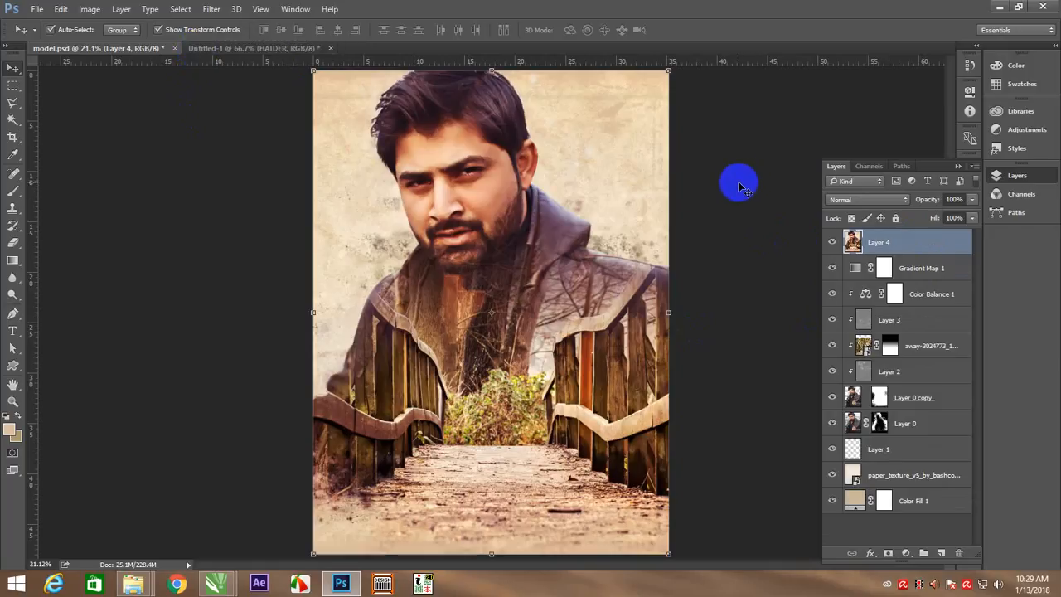
key("shift+ctrl+a")
mouse_move(829, 406)
left_mouse_down()
mouse_move(813, 407)
mouse_move(837, 409)
mouse_move(825, 407)
left_mouse_up()
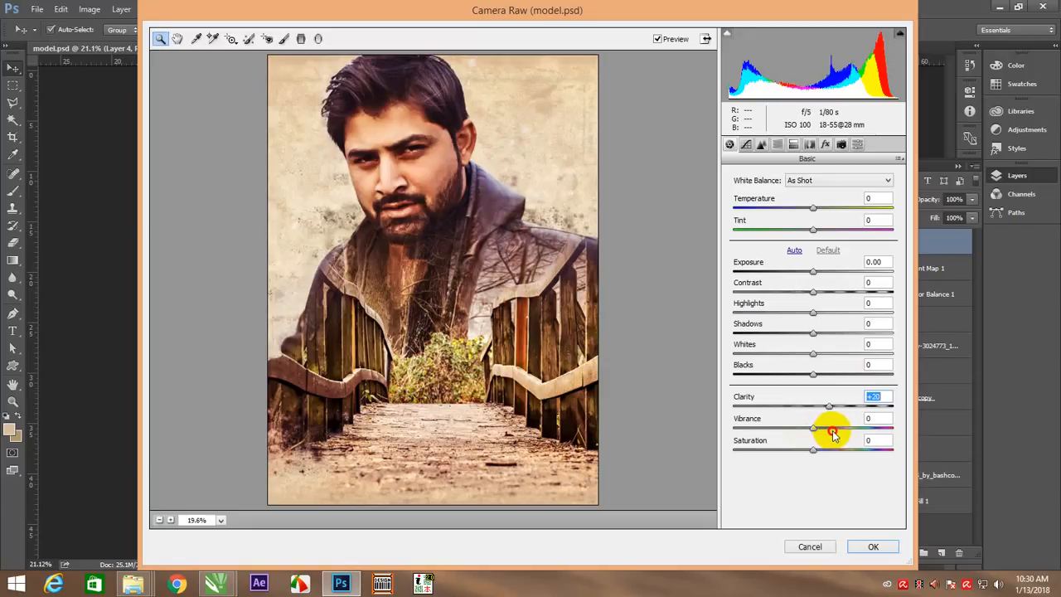
mouse_move(812, 428)
left_mouse_down()
mouse_move(831, 429)
mouse_move(802, 428)
left_mouse_up()
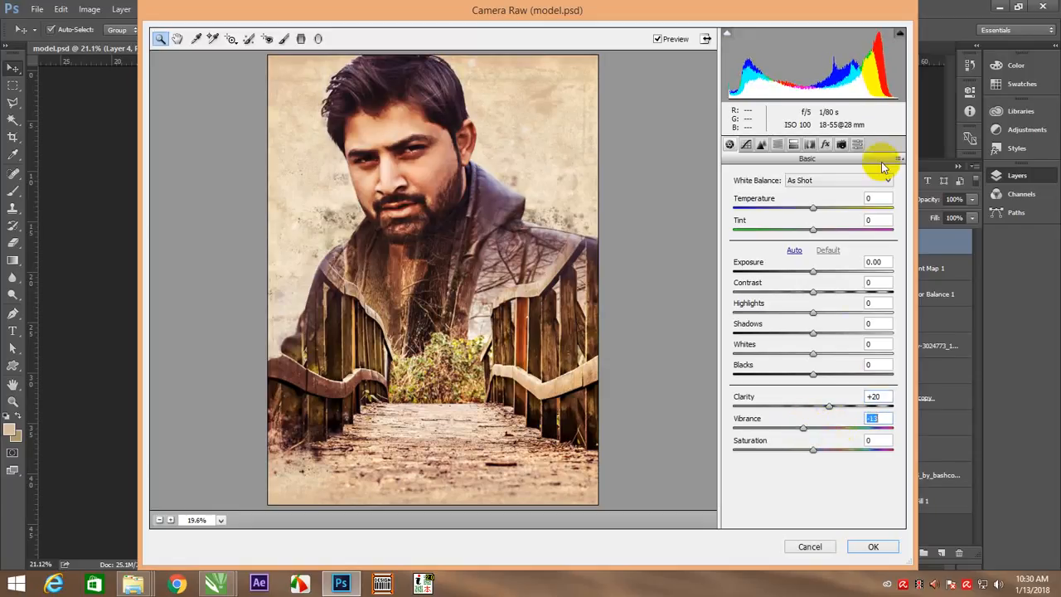
Set the Camera Raw post-crop vignetting amount to about -12 and saturation to +12, and apply the filter
left_click(827, 146)
left_click_drag(811, 315, 795, 320)
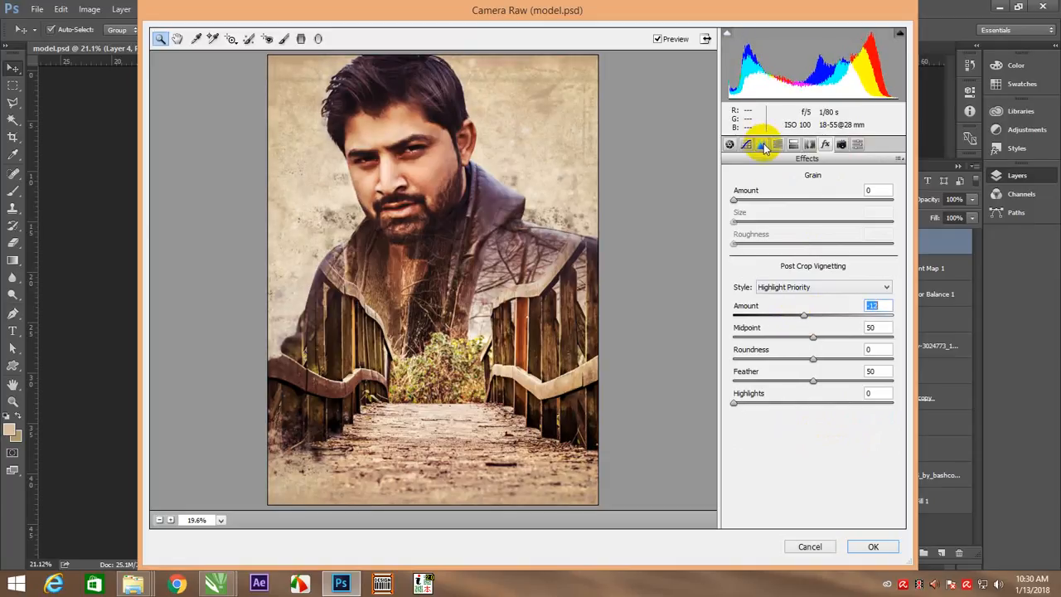
left_click(729, 145)
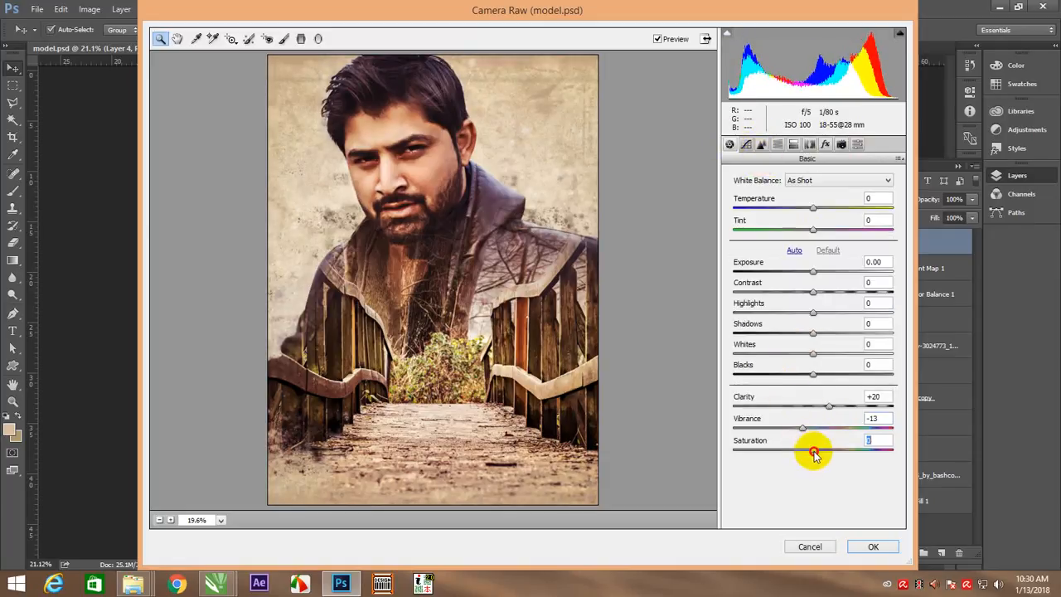
mouse_move(814, 453)
left_mouse_down()
mouse_move(824, 449)
mouse_move(810, 446)
mouse_move(827, 452)
mouse_move(814, 448)
left_mouse_up()
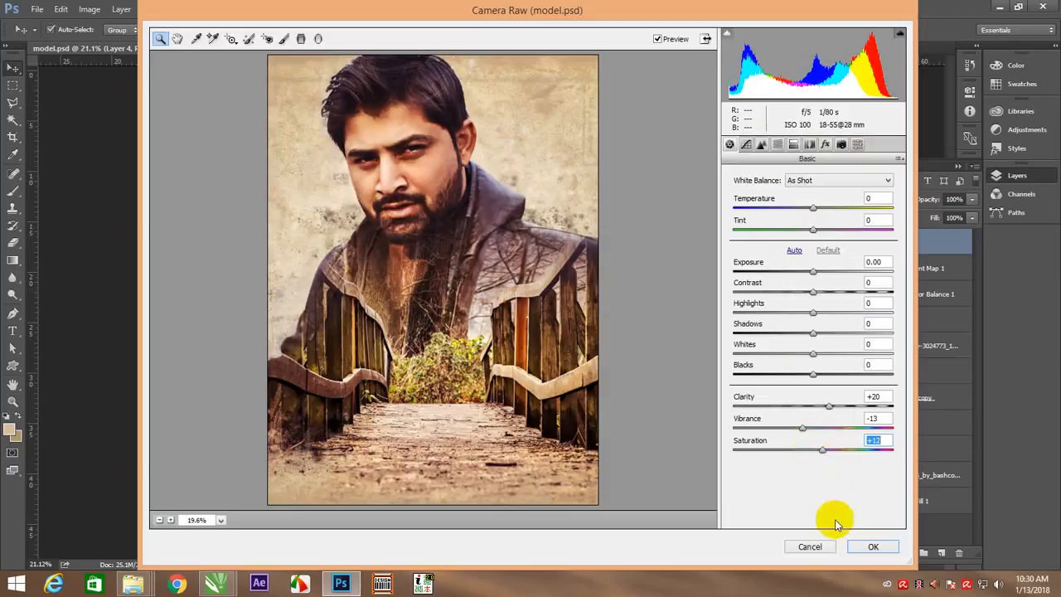
left_click(871, 544)
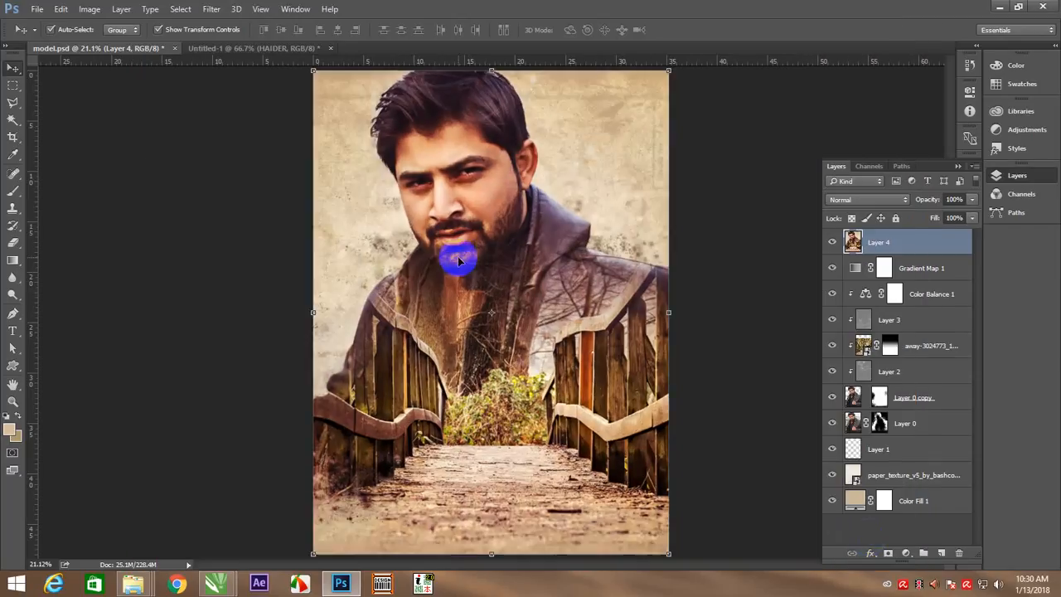
left_click(715, 223)
right_click(530, 242)
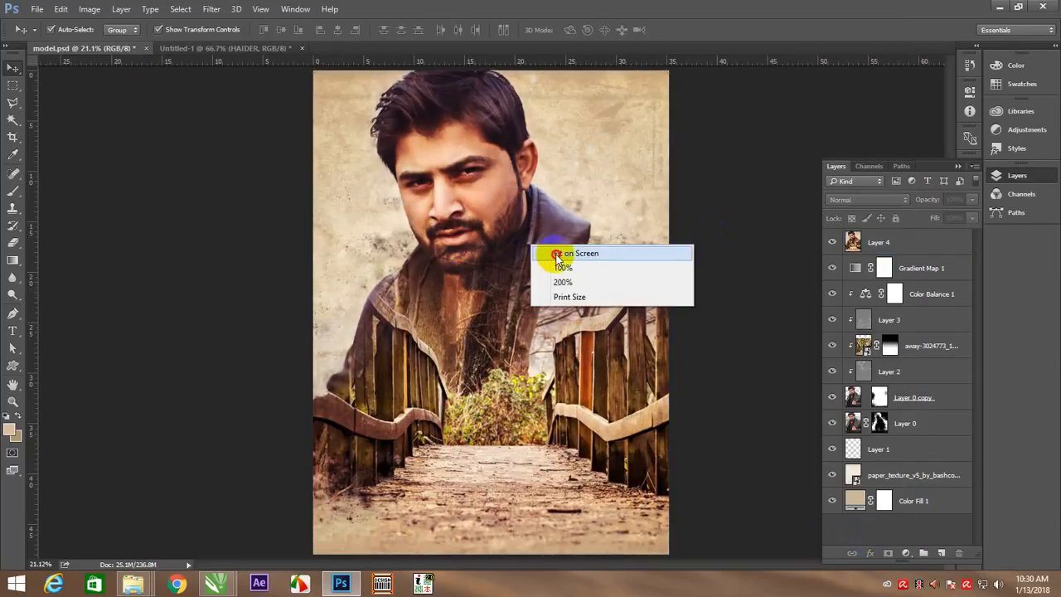
left_click(545, 251)
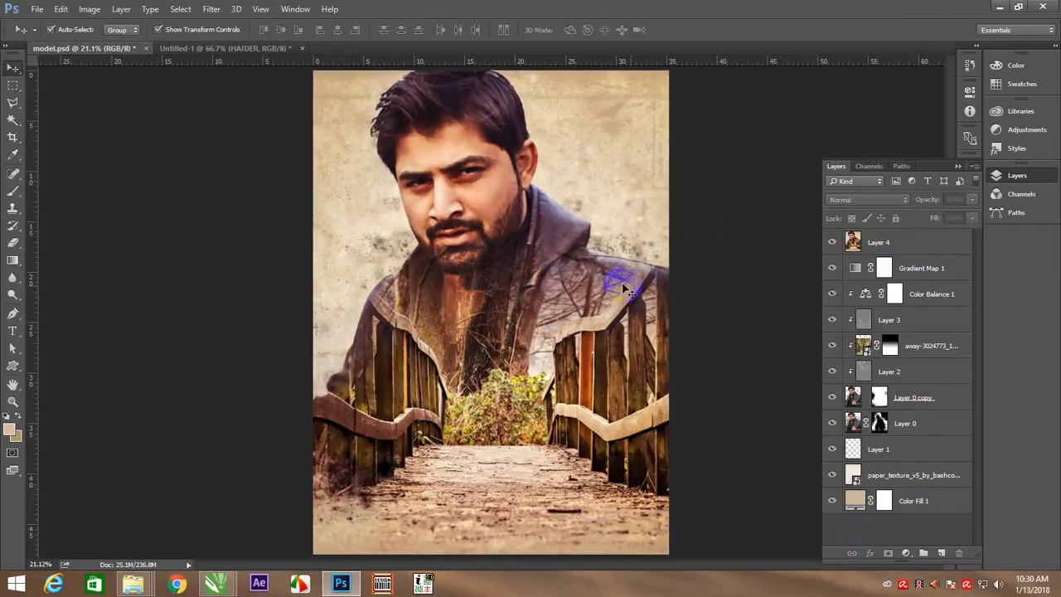
Bring the beige title text from Untitled-1 into the poster, enlarge it over the lower bridge path and duplicate it
left_click(177, 52)
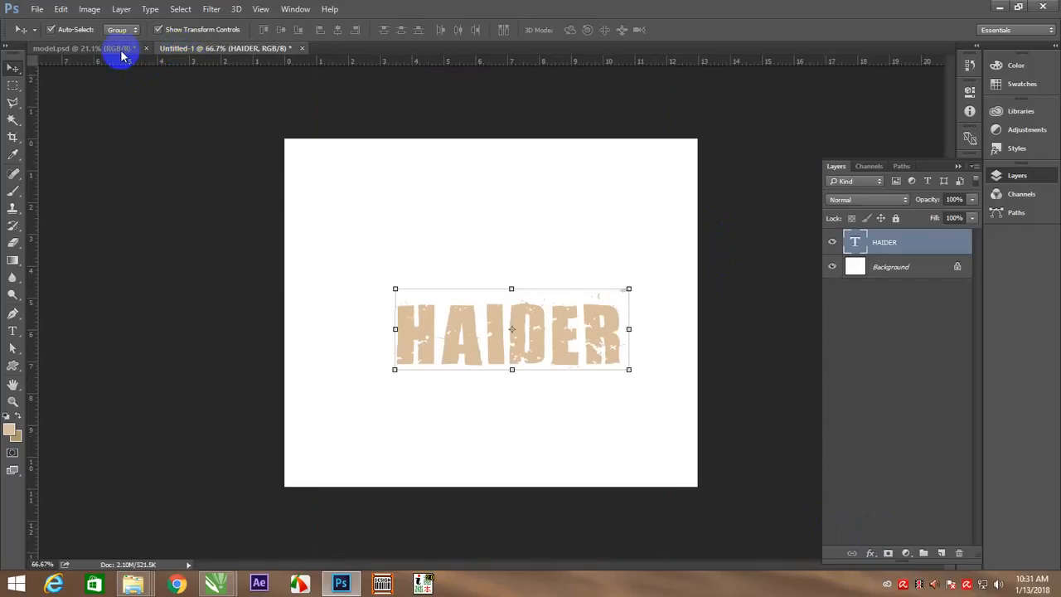
left_click_drag(455, 329, 611, 414)
key("ctrl+t")
key("Return")
left_click_drag(537, 354, 539, 477)
key("ctrl+j")
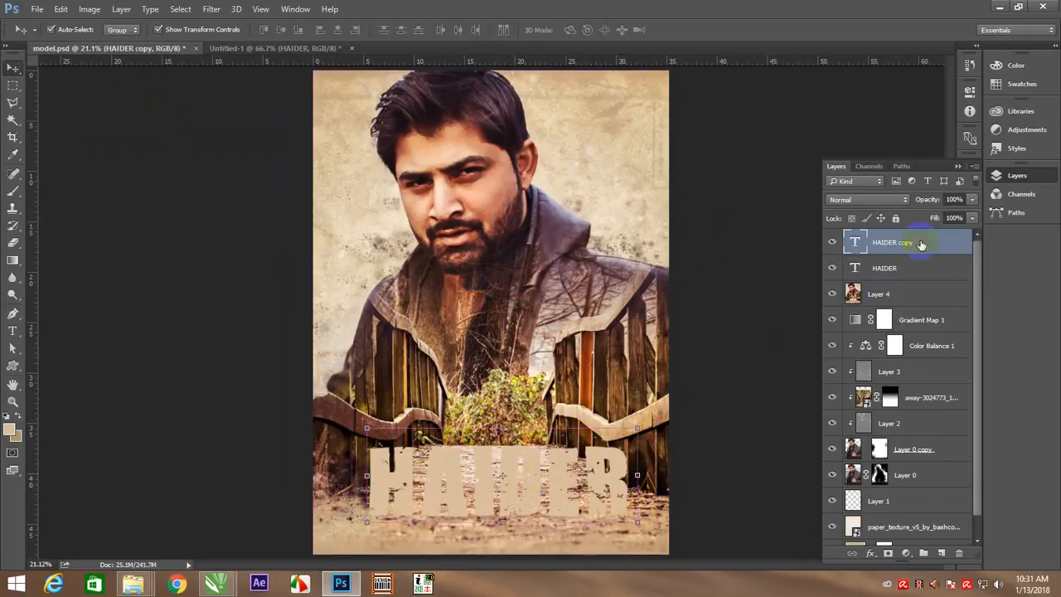
Recolour the duplicated title text white (ffffff)
key("t")
double_click(582, 463)
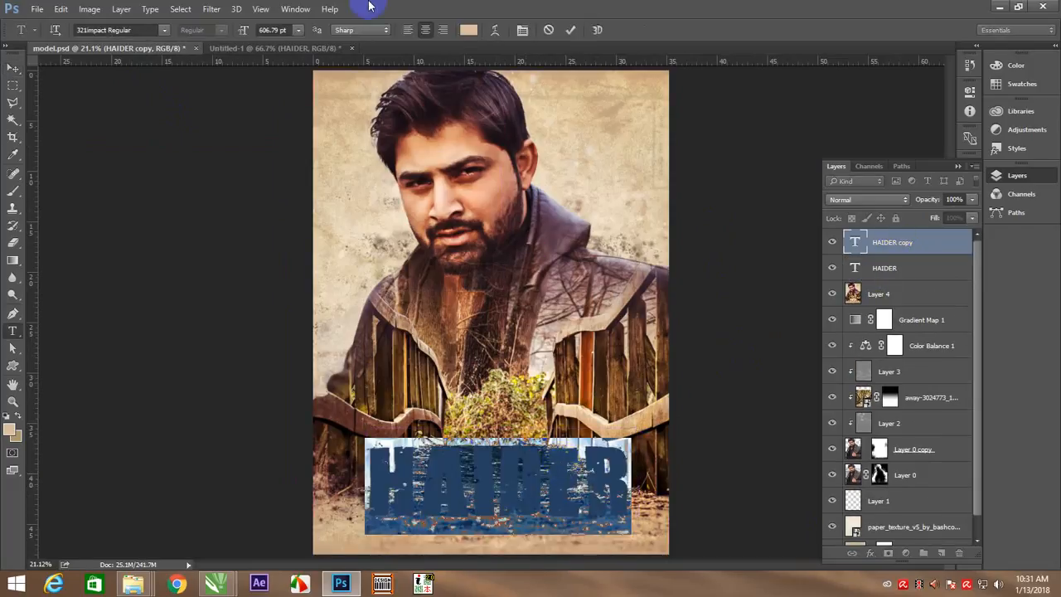
left_click(471, 30)
left_click(659, 156)
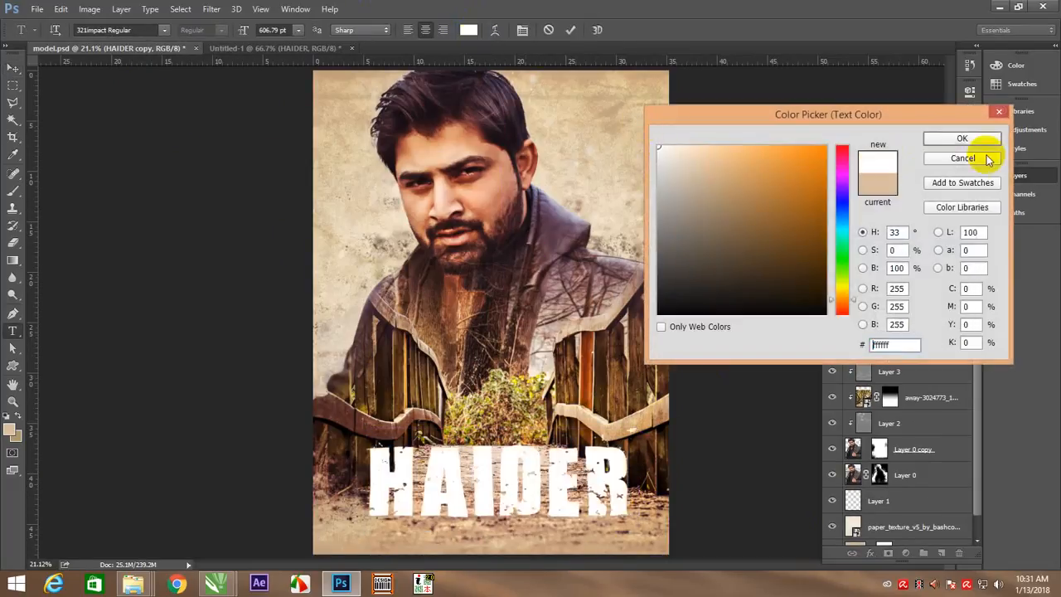
left_click(962, 138)
Recolour the upper title text dark blue
left_click(920, 267)
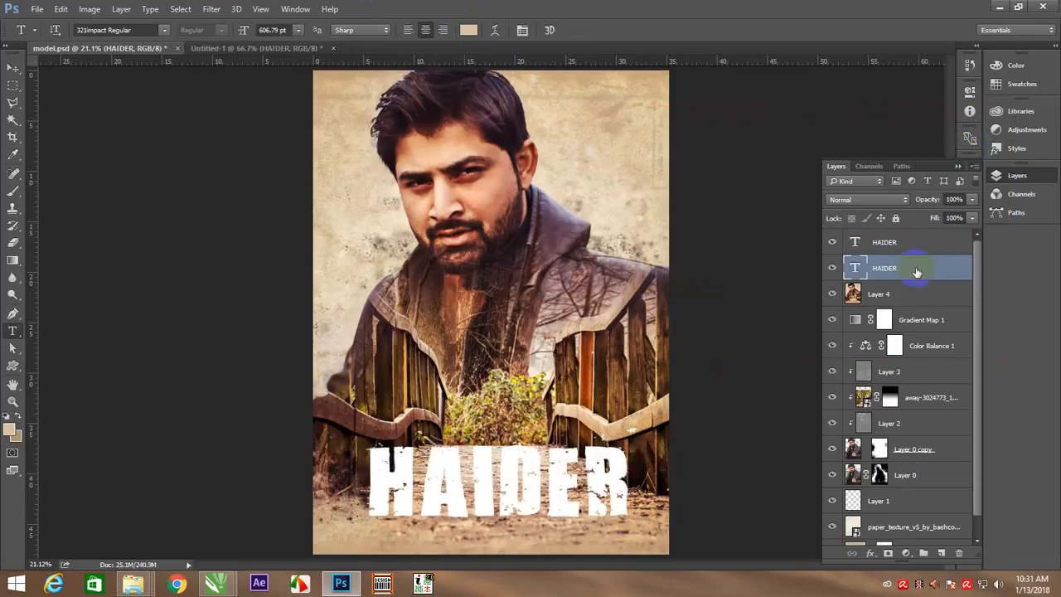
double_click(582, 456)
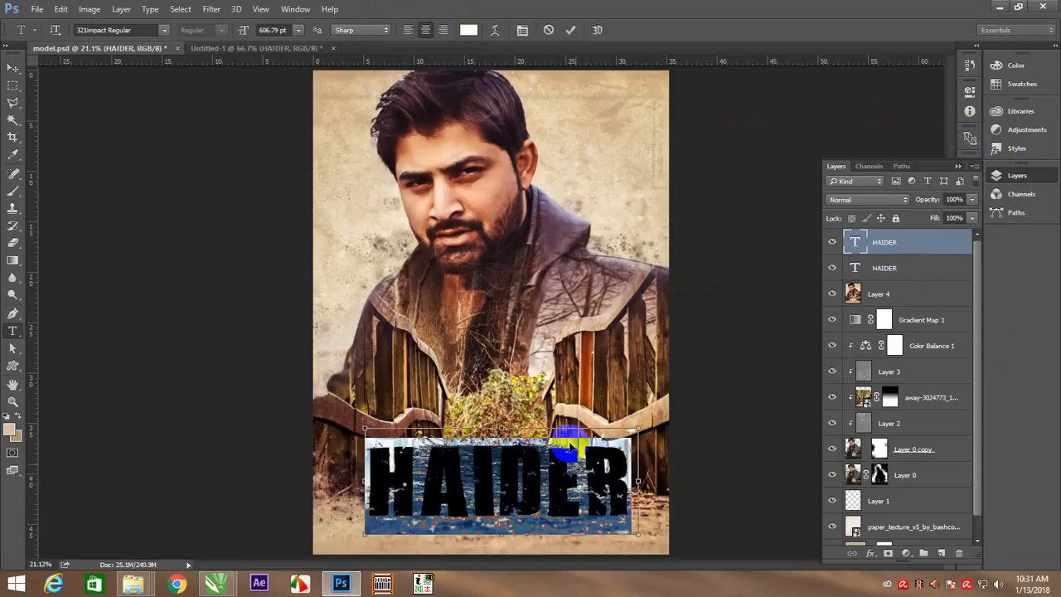
left_click(469, 30)
left_click(841, 211)
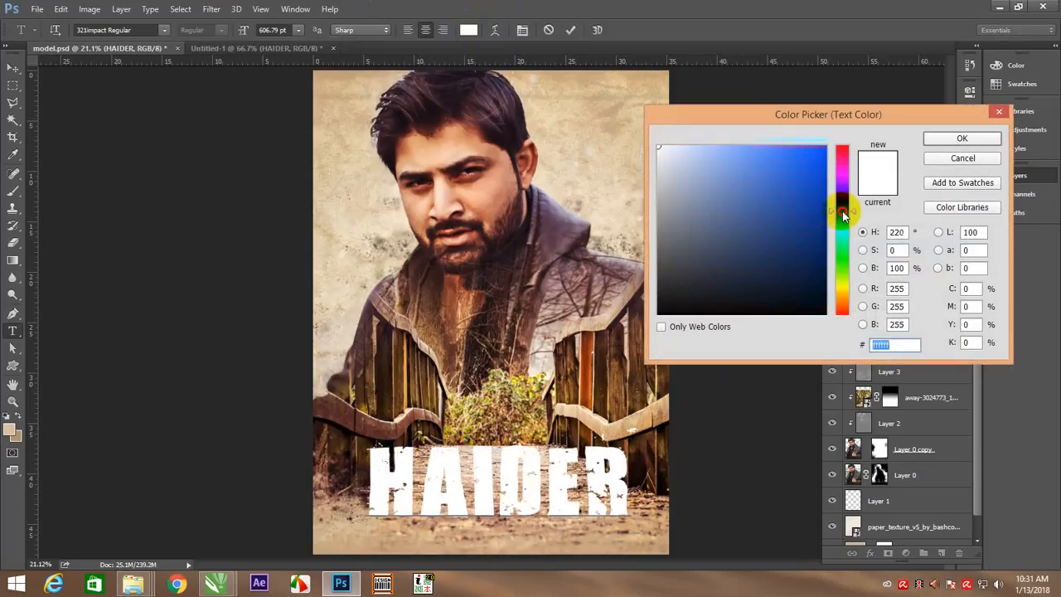
left_click(786, 246)
left_click(939, 141)
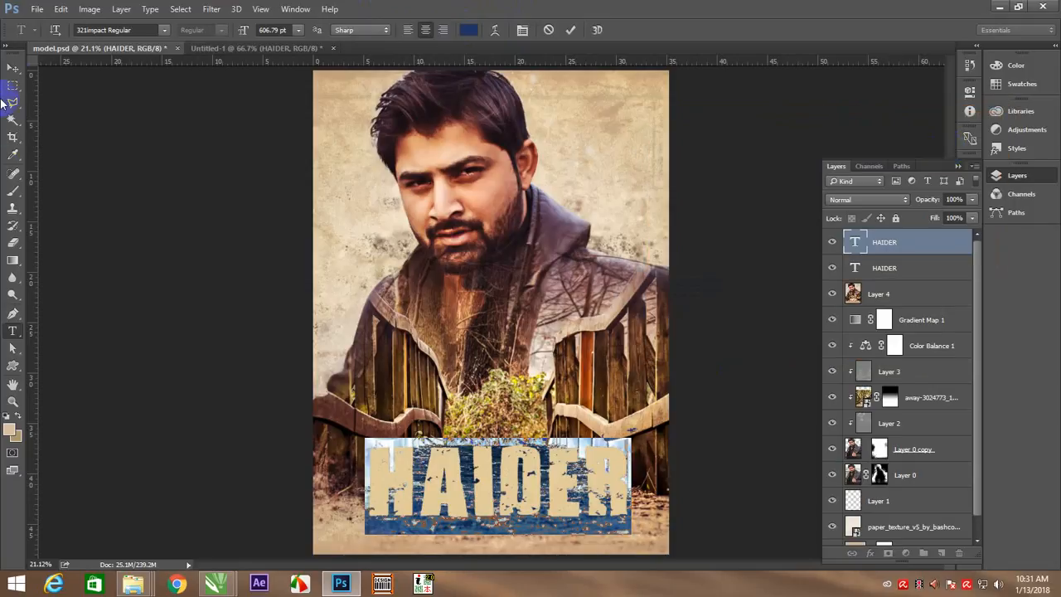
left_click(14, 69)
Rasterize both title text layers and offset the lower one slightly down and right as a shadow
left_click(925, 272)
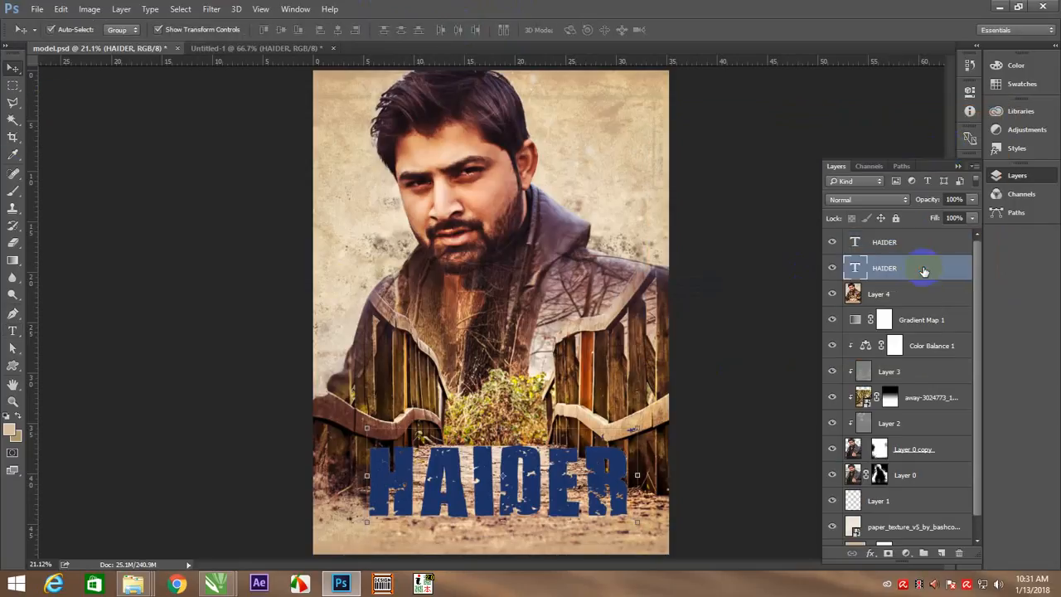
right_click(923, 273)
left_click(711, 274)
left_click(922, 241)
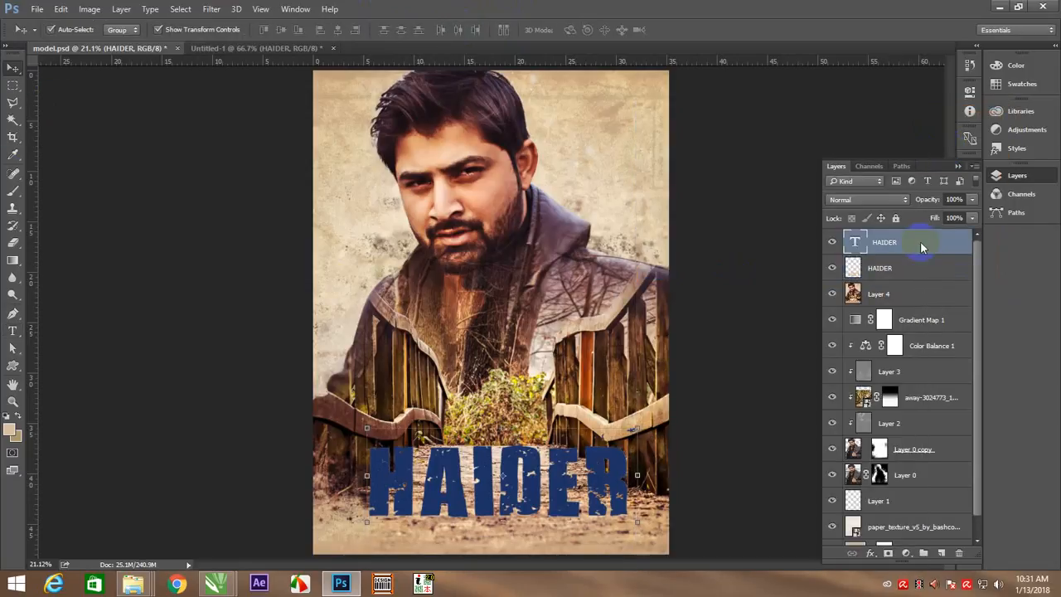
right_click(921, 242)
left_click(697, 274)
left_click(950, 267)
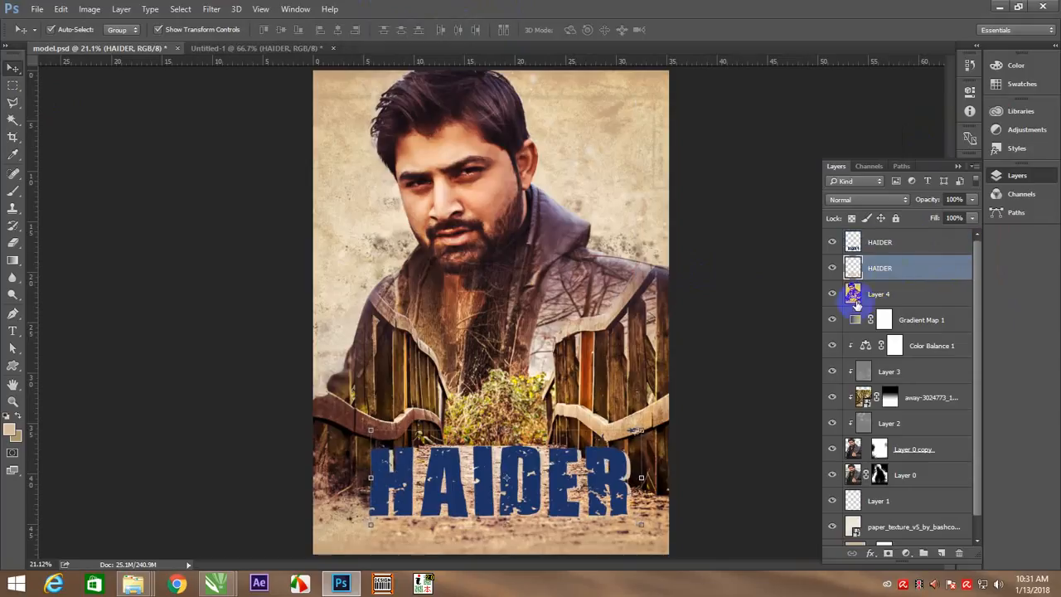
Group the two title layers and enlarge the group evenly around its centre to nearly the poster's full width
left_click(910, 244, "shift")
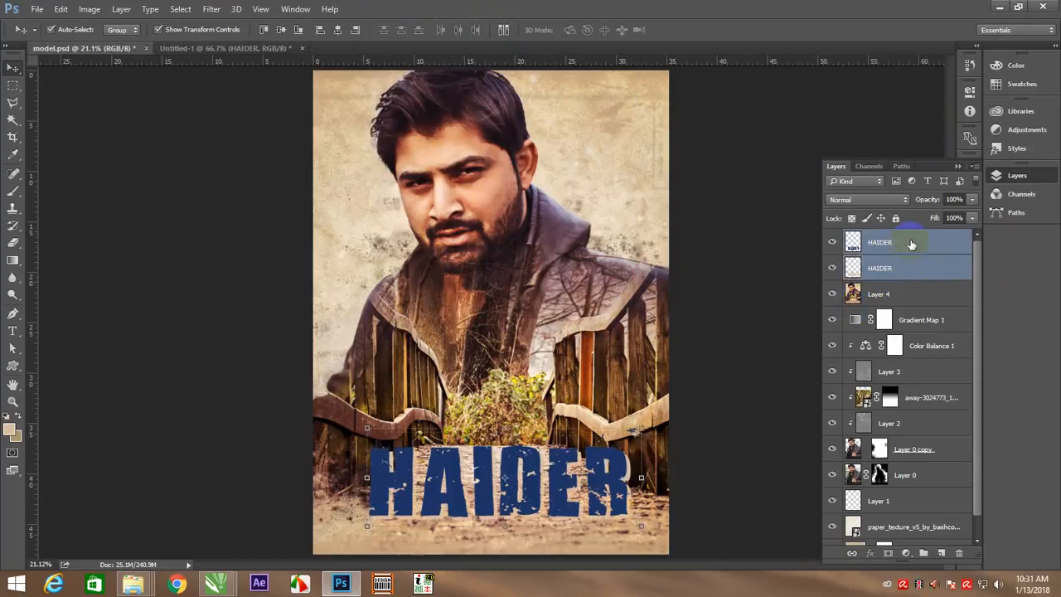
key("ctrl+g")
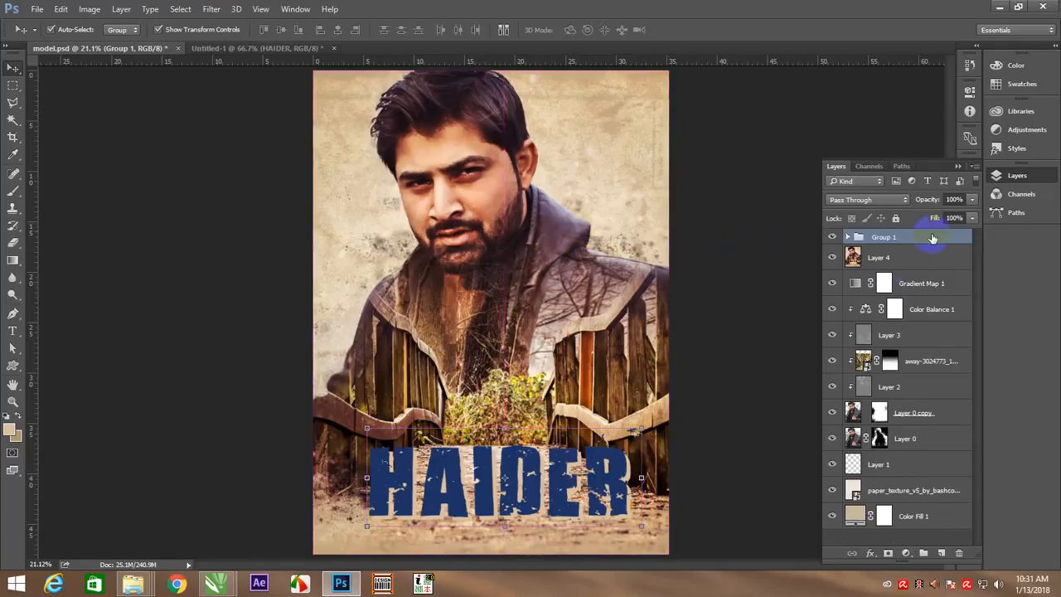
left_click_drag(641, 427, 666, 421)
key("Return")
Lower the title group's opacity to about 94%
left_click(973, 200)
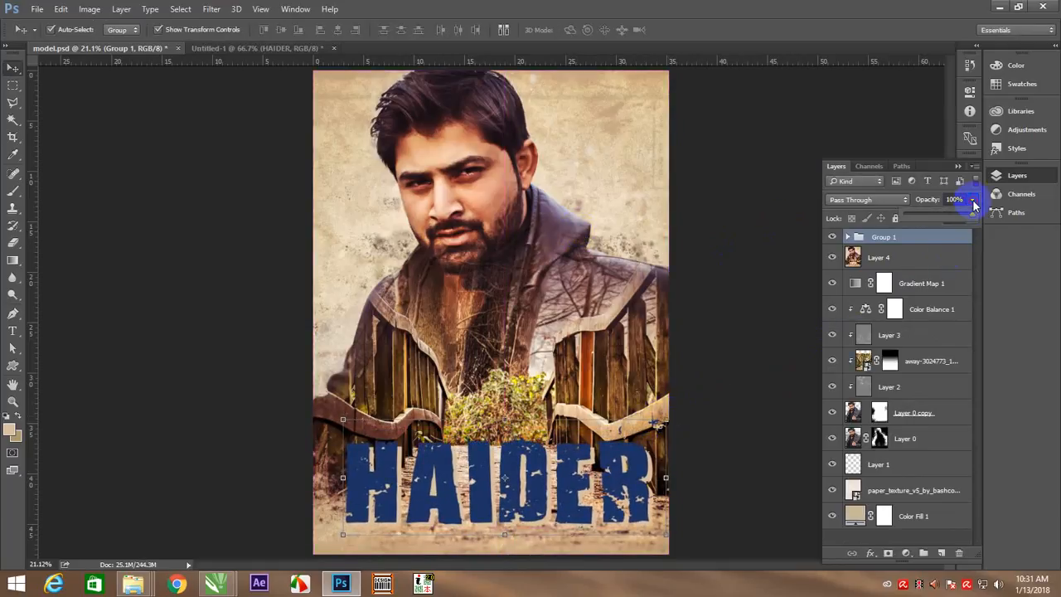
left_click_drag(963, 219, 960, 219)
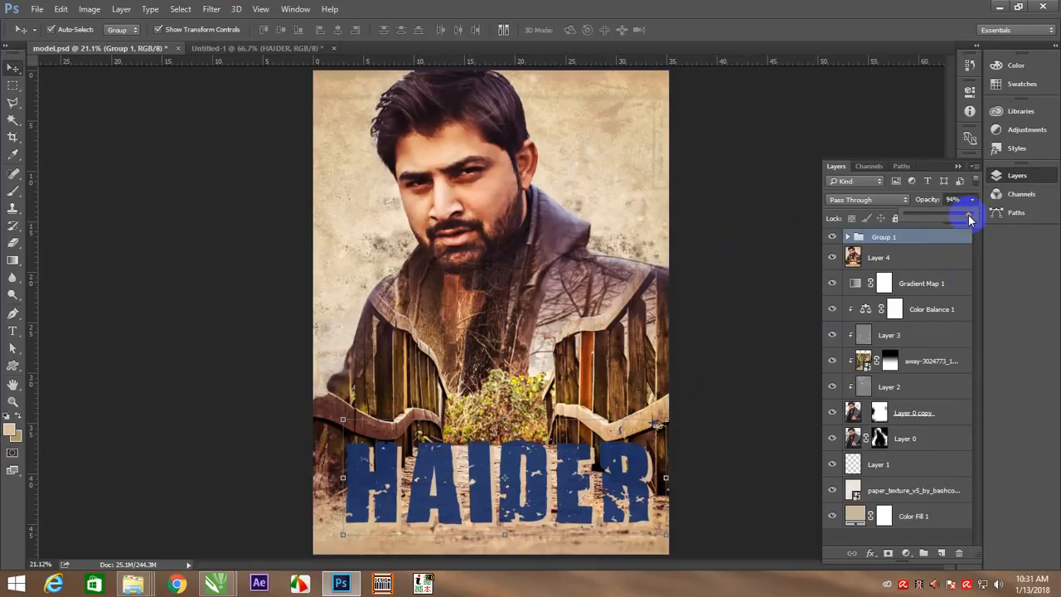
left_click(758, 390)
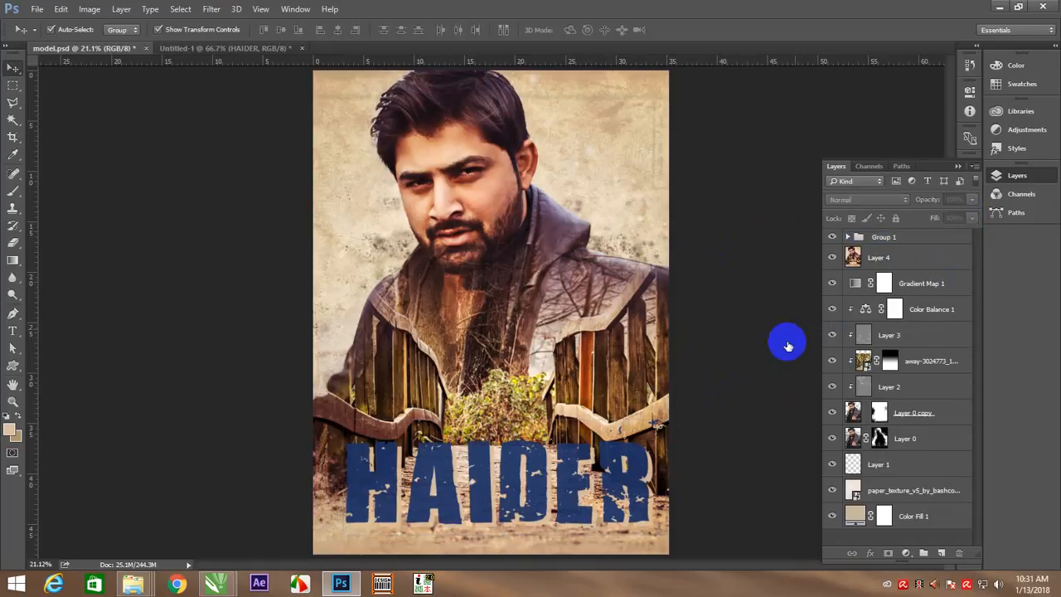
Add a new layer above Layer 4 and paint beige with the 800 px splatter brush over the path behind the title
left_click(903, 252)
left_click(941, 553)
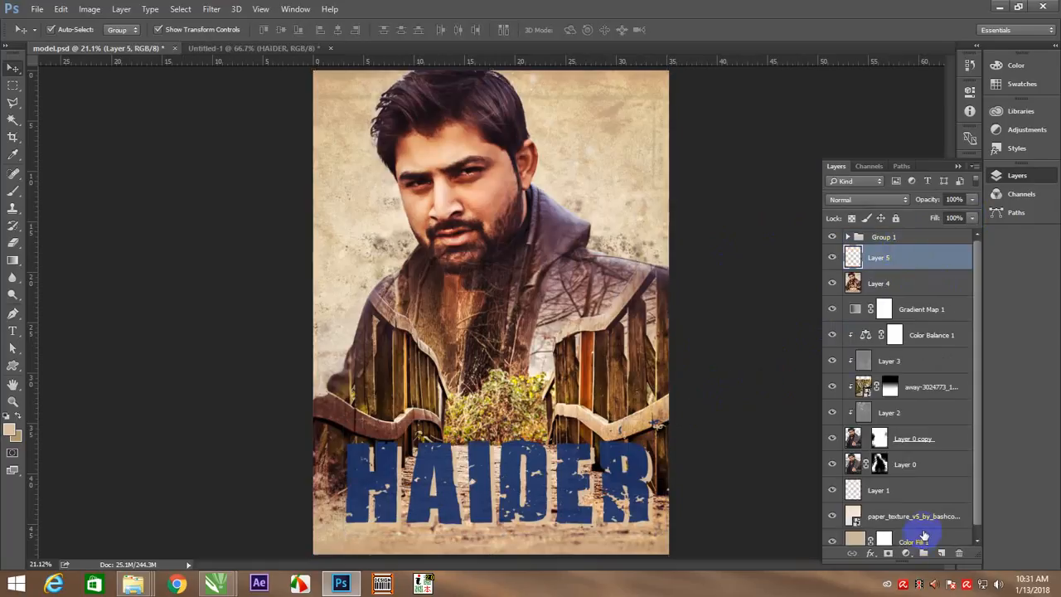
key("b")
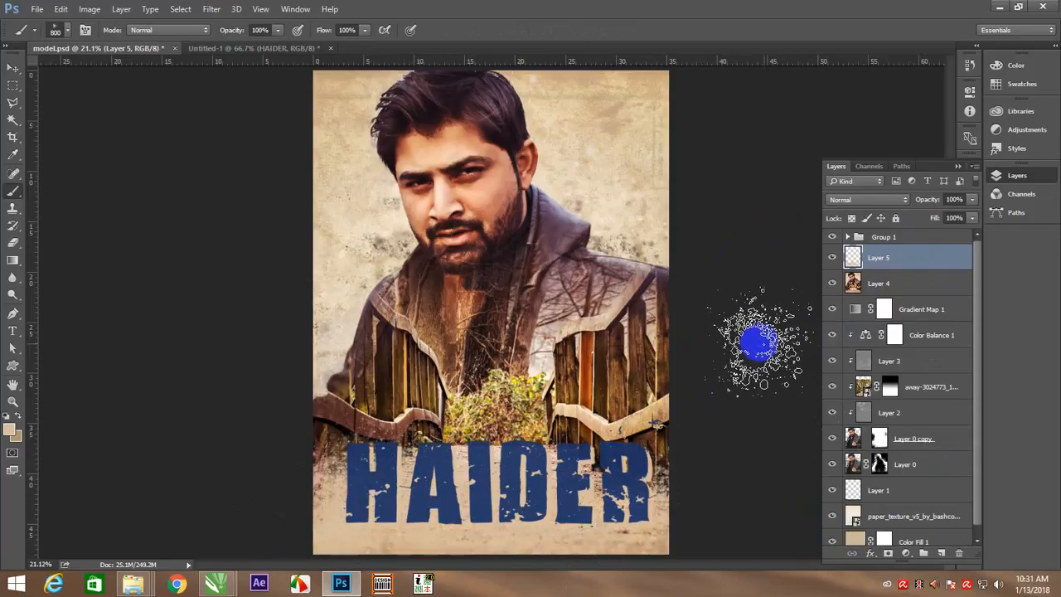
key("v")
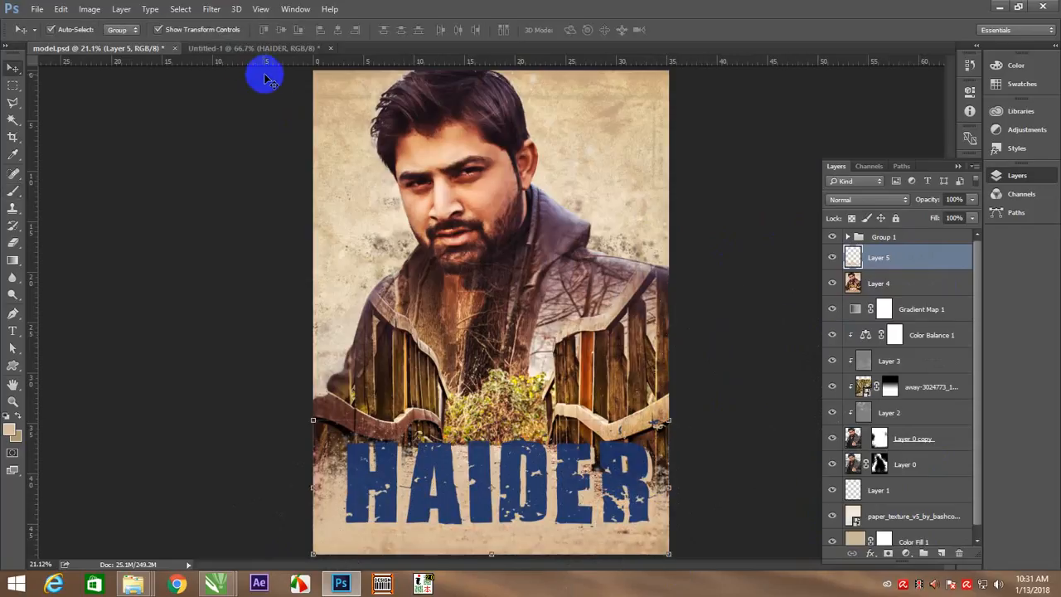